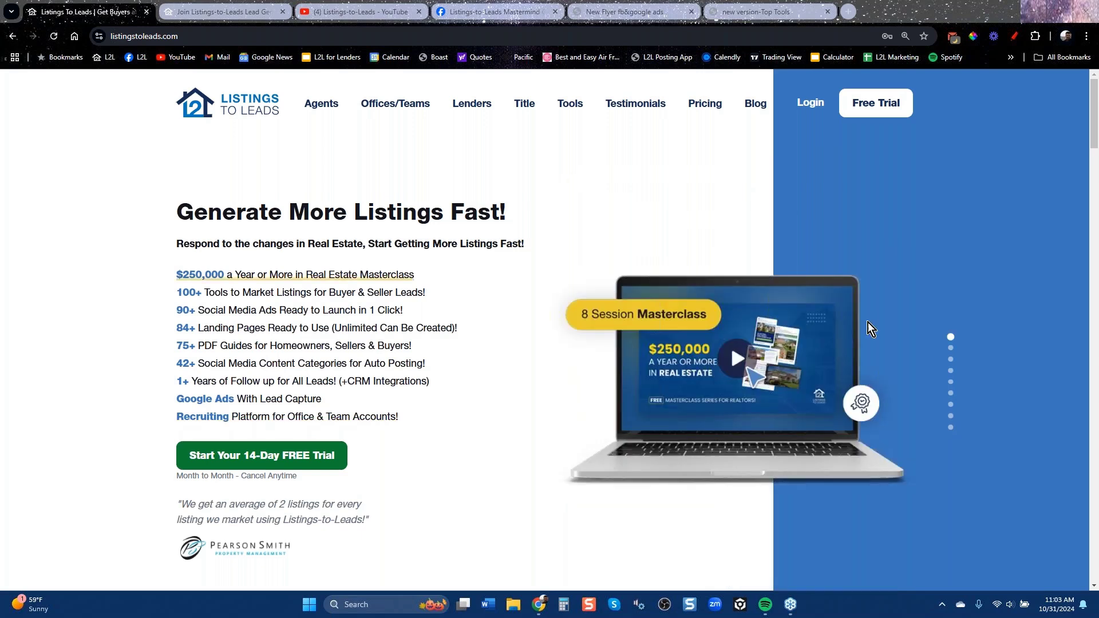
Step: Open the Facebook & Google Ads flyer and highlight its early-status line and its "Pending, Under Contract, Just Sold" line
{"action": "left_click", "coordinate": [638, 15]}
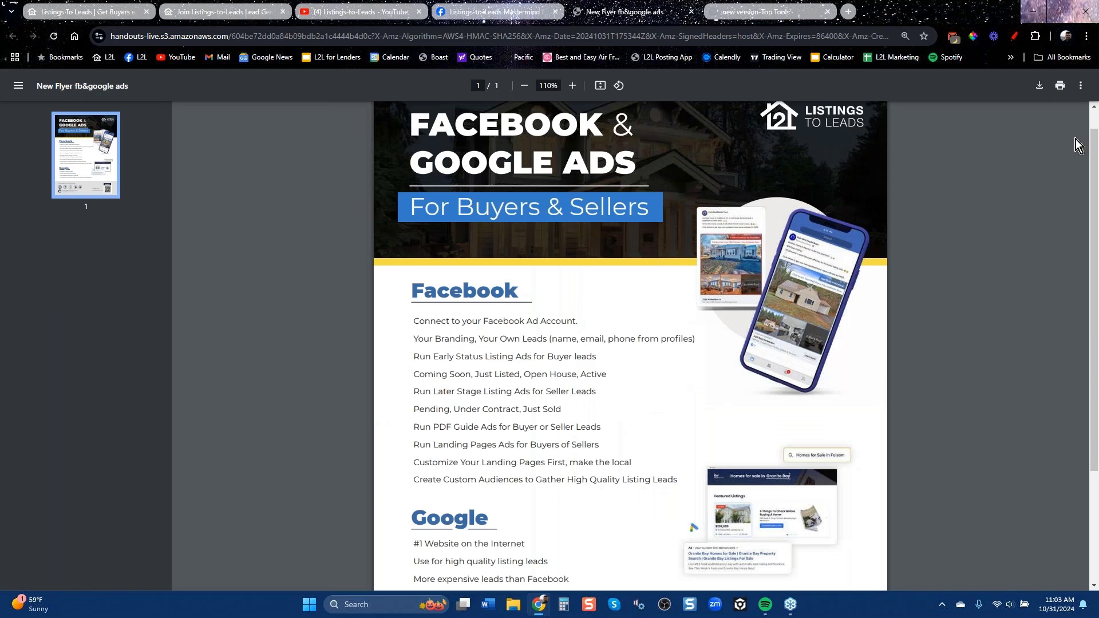
{"action": "left_click_drag", "start_coordinate": [1094, 157], "coordinate": [1082, 212]}
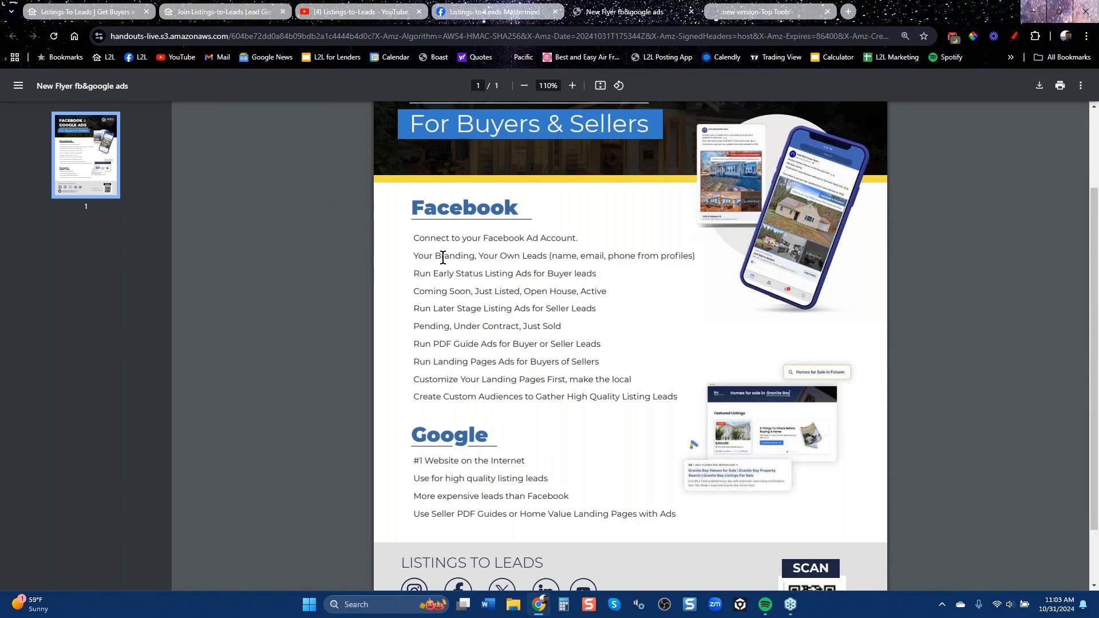
{"action": "left_click_drag", "start_coordinate": [415, 291], "coordinate": [607, 294]}
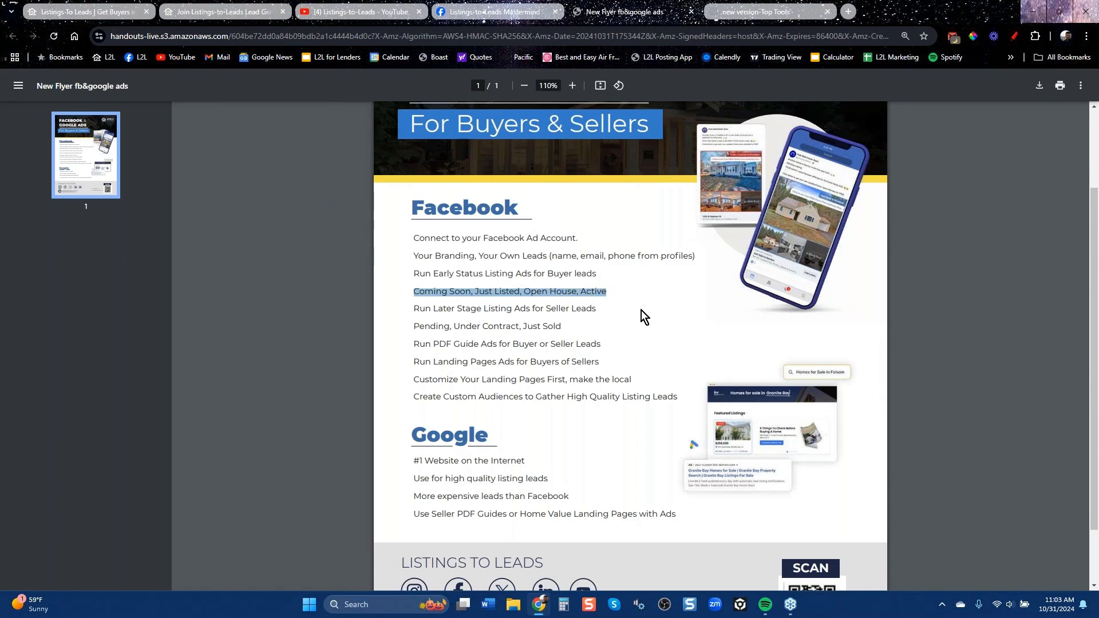
{"action": "left_click_drag", "start_coordinate": [414, 327], "coordinate": [569, 326]}
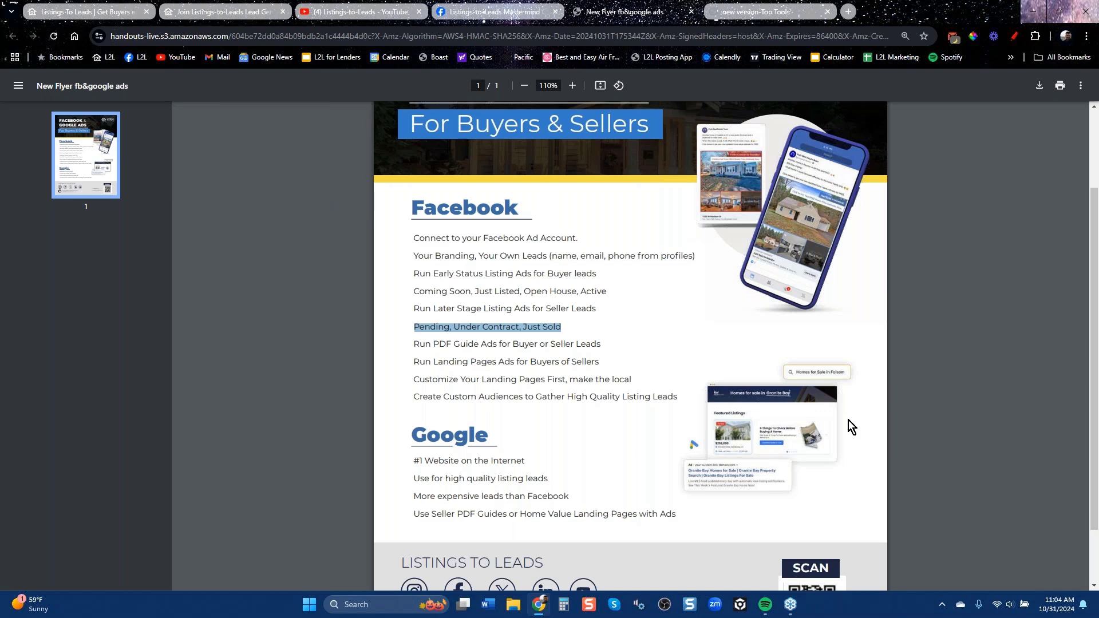
Step: Switch to the Lead Generation Webinars page and highlight its web address, leadgenwebinars.com
{"action": "left_click", "coordinate": [212, 12]}
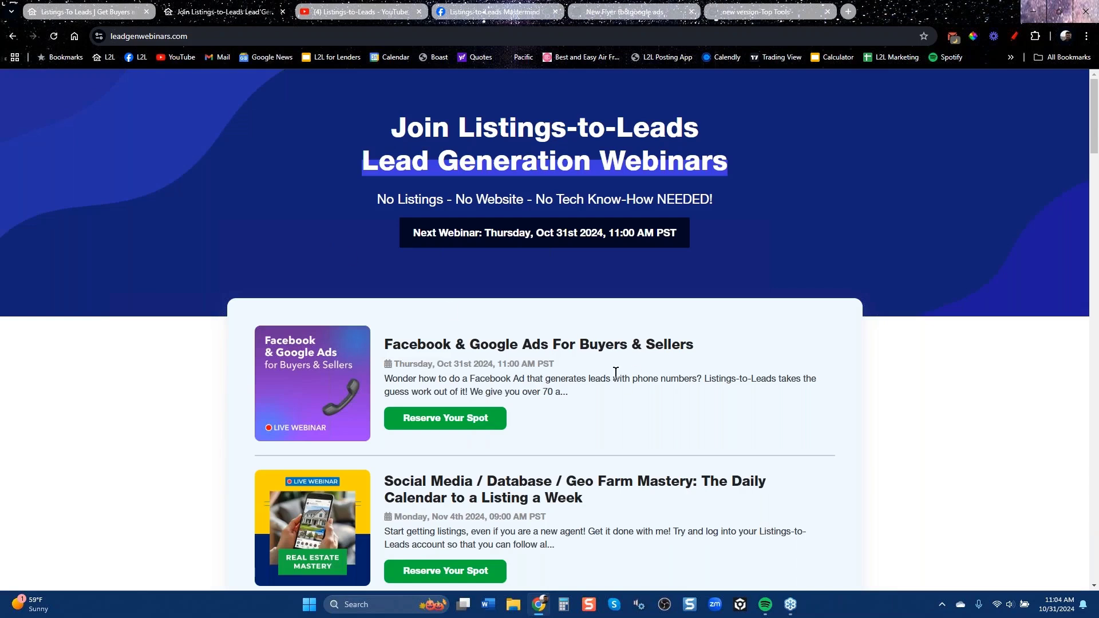
{"action": "left_click", "coordinate": [208, 39]}
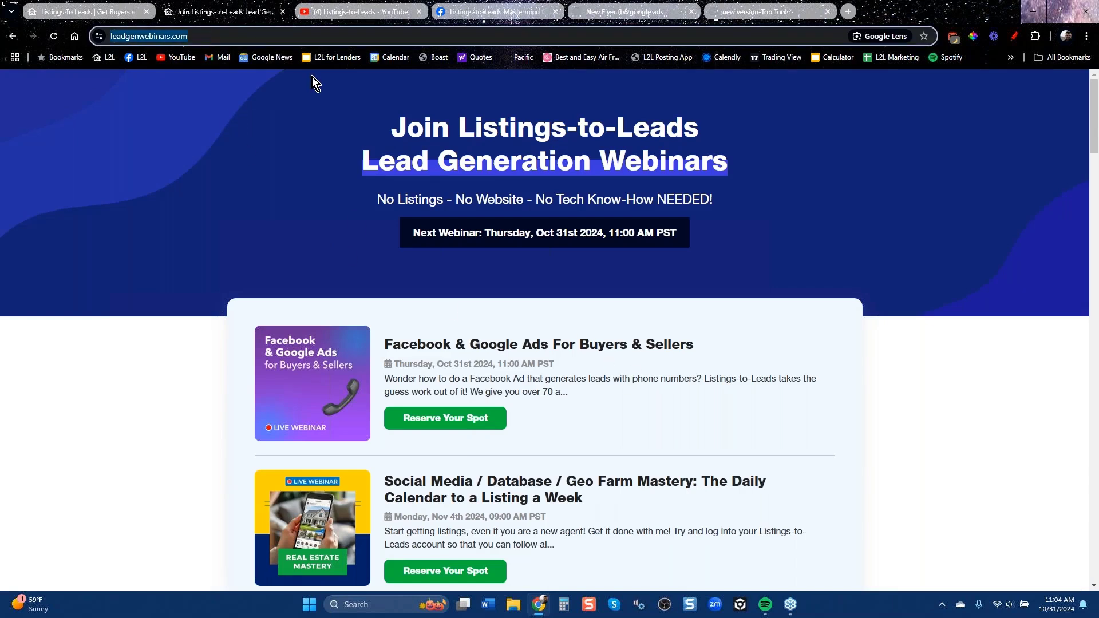
{"action": "left_click", "coordinate": [996, 496]}
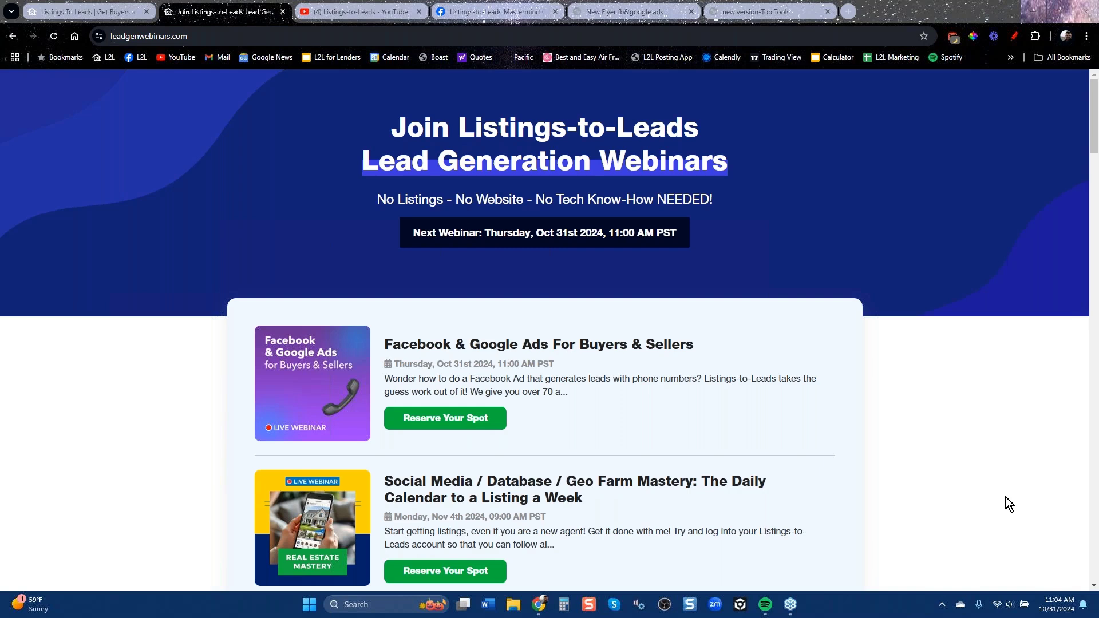
Step: Review the list of upcoming live webinars on the page, down to the Financial Goals Calculator section
{"action": "scroll", "coordinate": [732, 462], "scroll_direction": "down", "scroll_amount": 5}
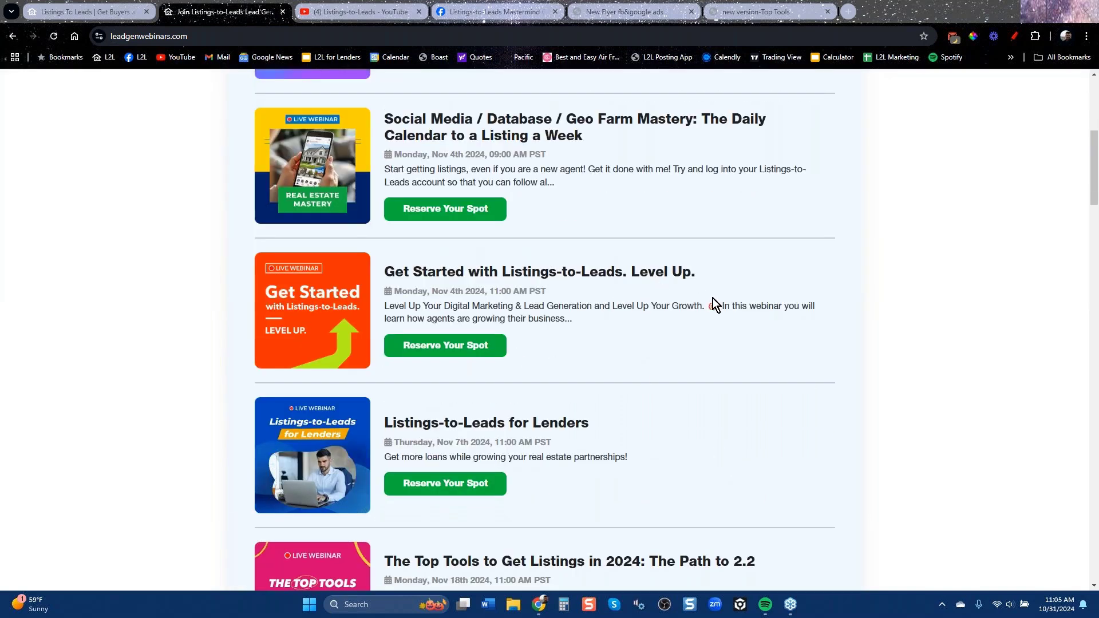
{"action": "scroll", "coordinate": [730, 339], "scroll_direction": "down", "scroll_amount": 3}
{"action": "scroll", "coordinate": [585, 490], "scroll_direction": "up", "scroll_amount": 3}
{"action": "scroll", "coordinate": [583, 515], "scroll_direction": "down", "scroll_amount": 5}
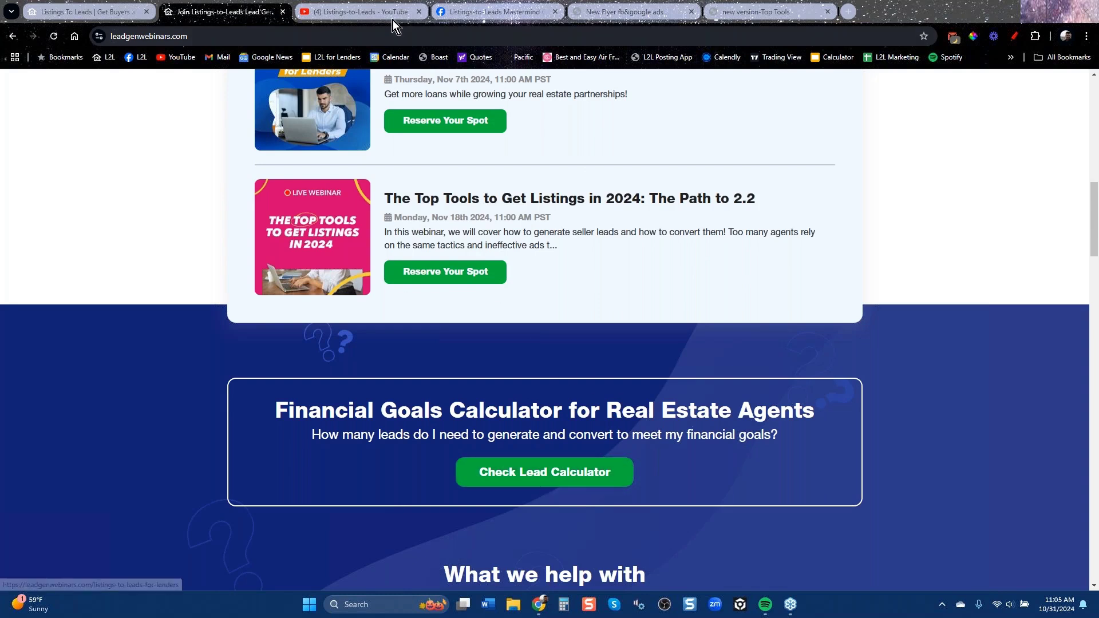
Step: Close the webinars page and highlight the web address of the Listings-to-Leads YouTube channel's videos
{"action": "left_click", "coordinate": [282, 12]}
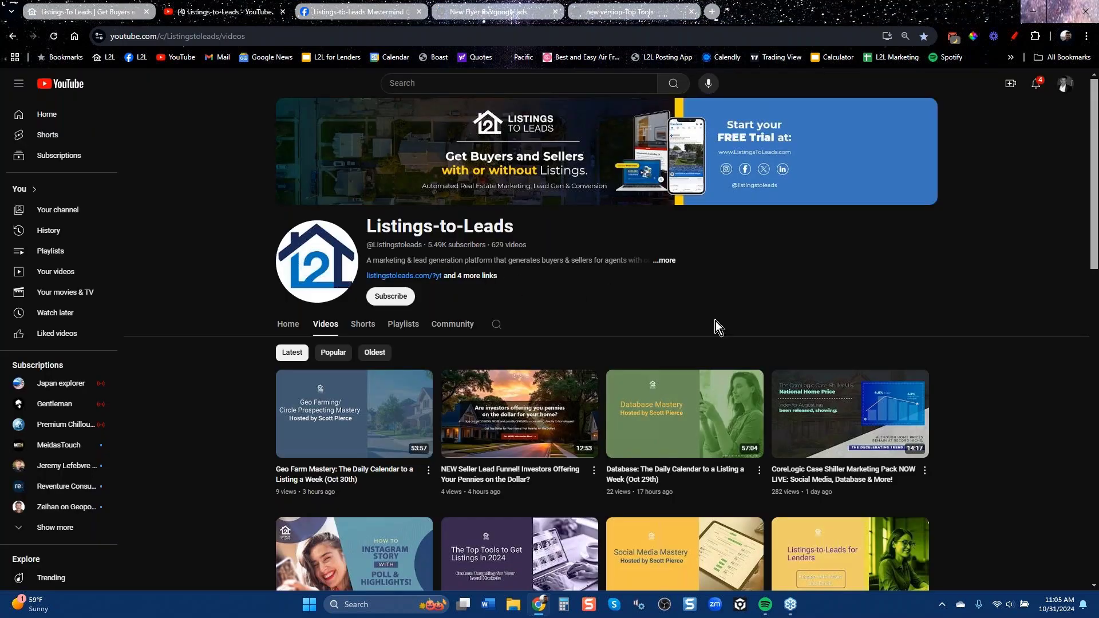
{"action": "left_click", "coordinate": [272, 35]}
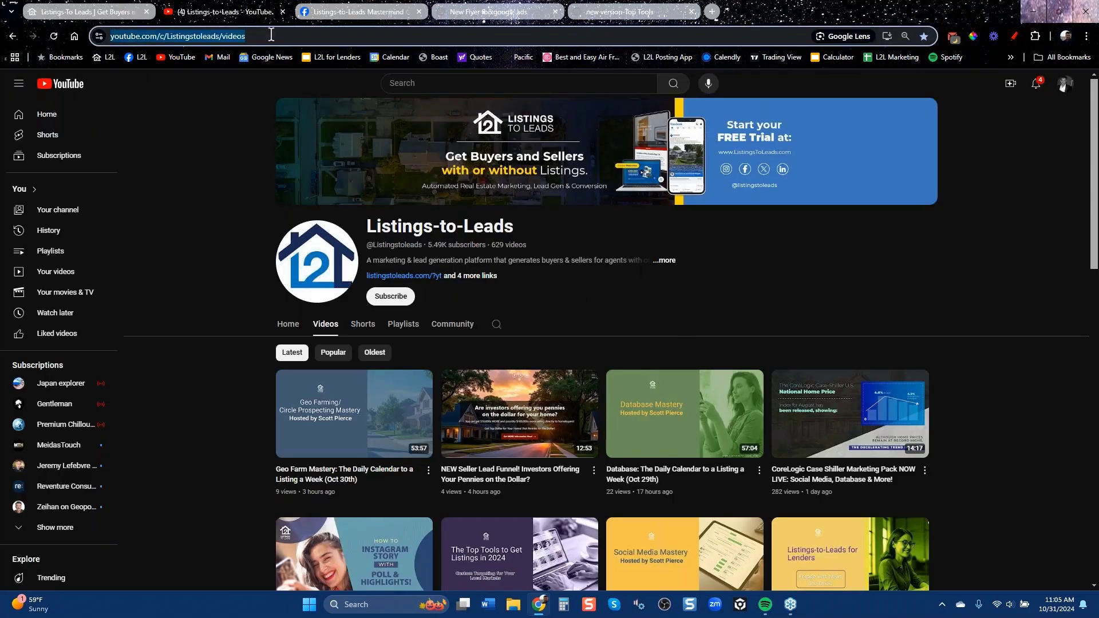
{"action": "left_click", "coordinate": [973, 477]}
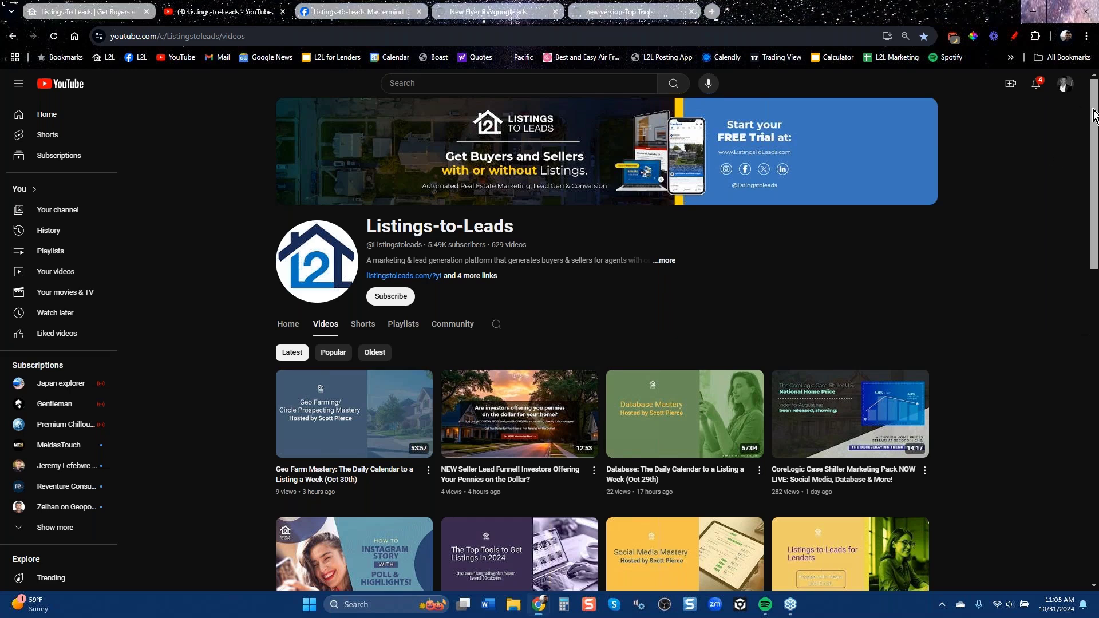
Step: Browse the latest training videos on the Listings-to-Leads YouTube channel and return to the channel header
{"action": "scroll", "coordinate": [1095, 114], "scroll_direction": "down", "scroll_amount": 4}
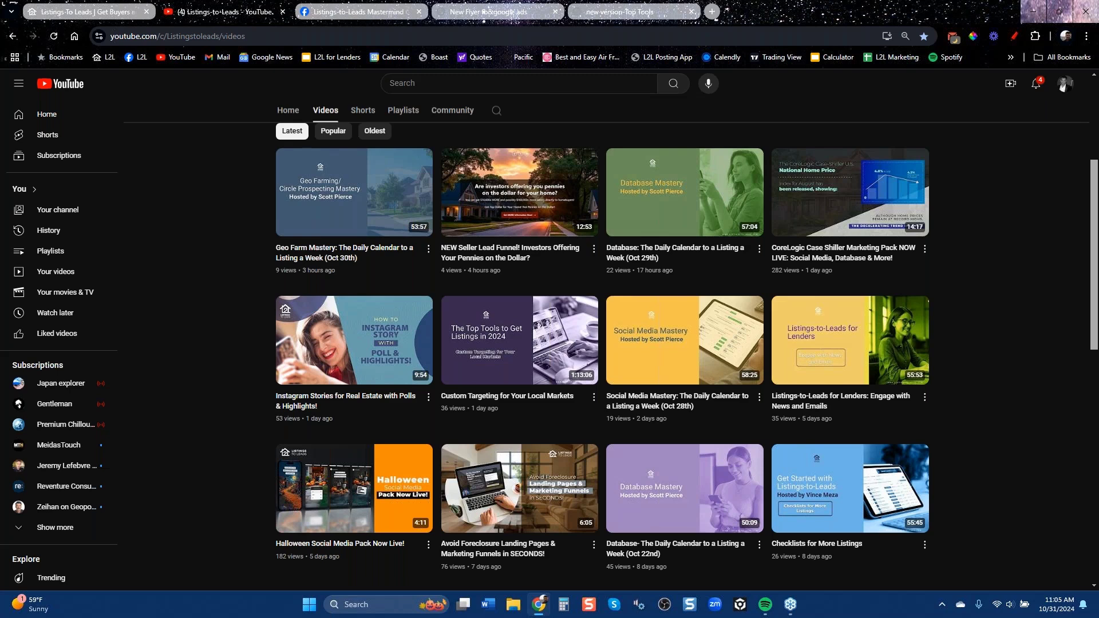
{"action": "mouse_move", "coordinate": [542, 343]}
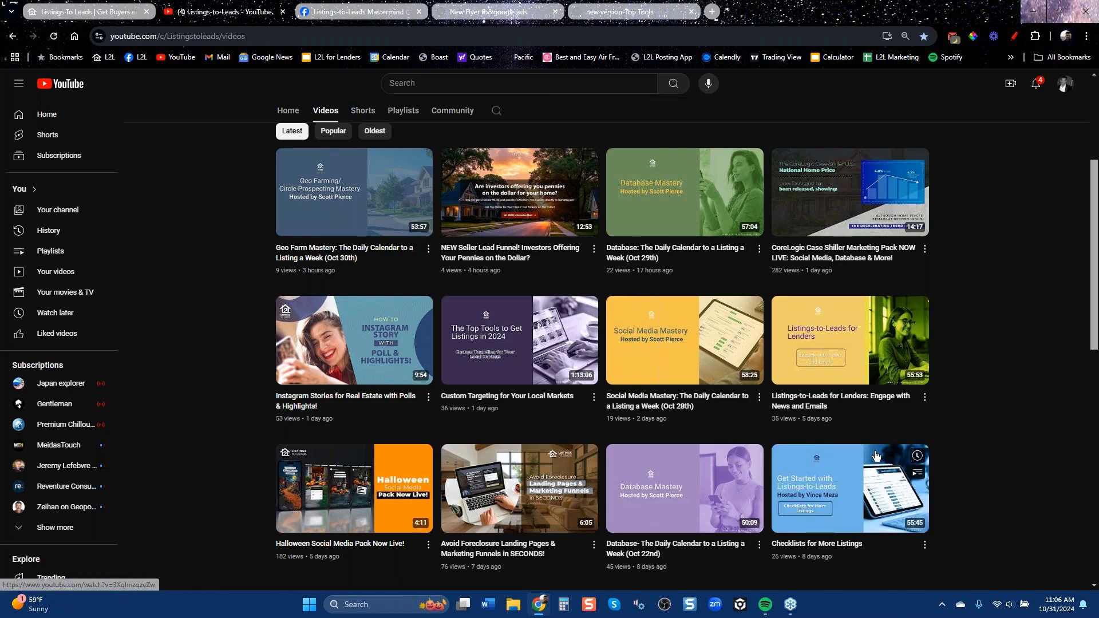
{"action": "scroll", "coordinate": [876, 455], "scroll_direction": "down", "scroll_amount": 6}
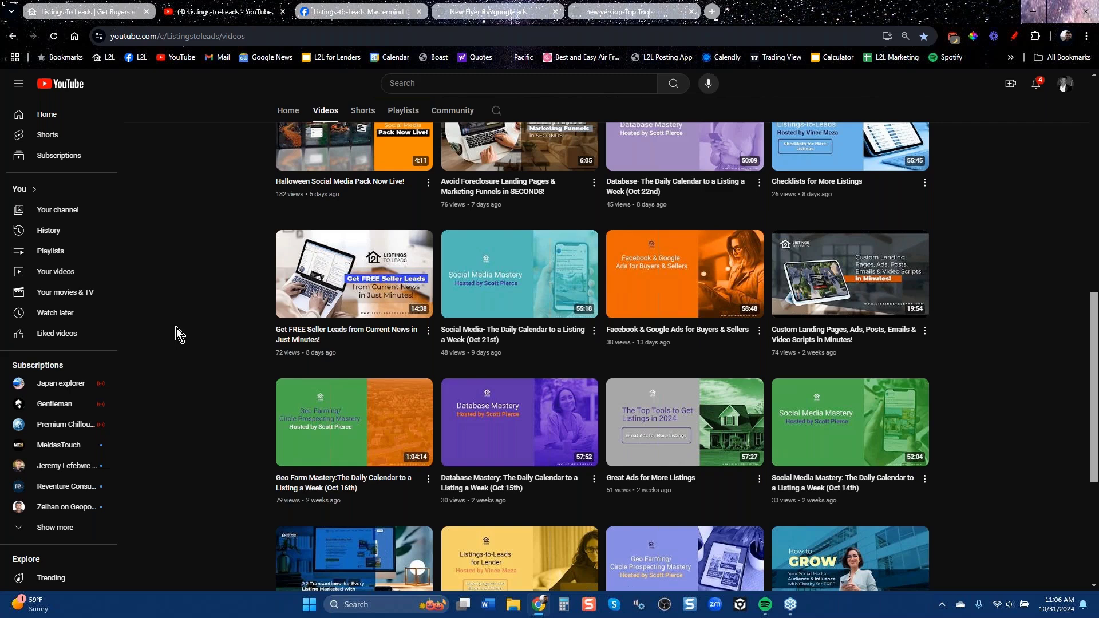
{"action": "scroll", "coordinate": [207, 321], "scroll_direction": "up", "scroll_amount": 10}
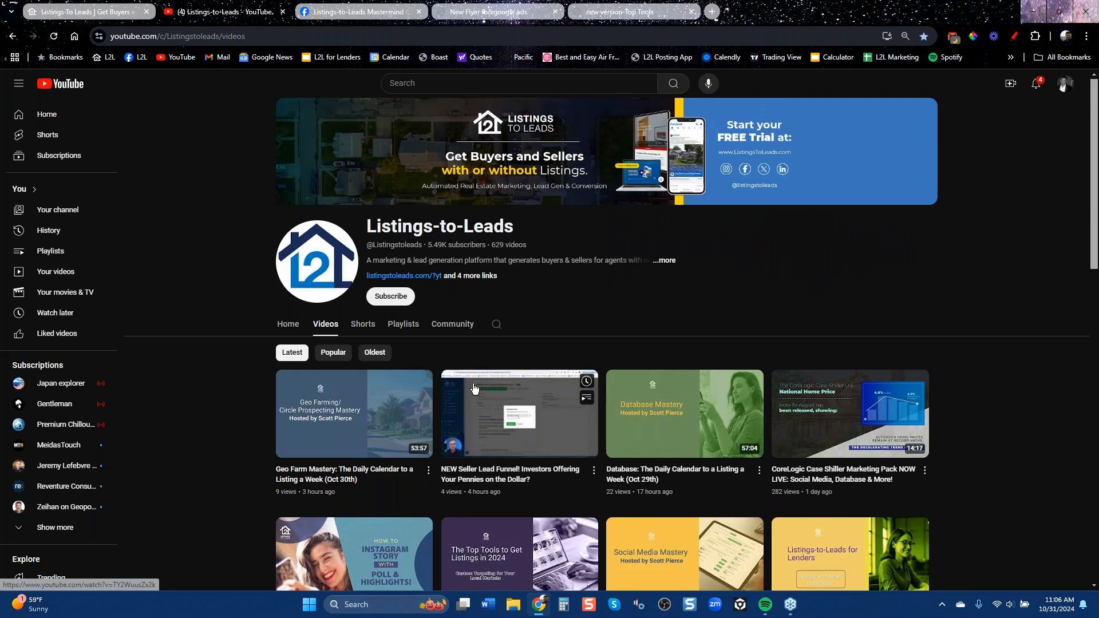
{"action": "scroll", "coordinate": [450, 397], "scroll_direction": "down", "scroll_amount": 6}
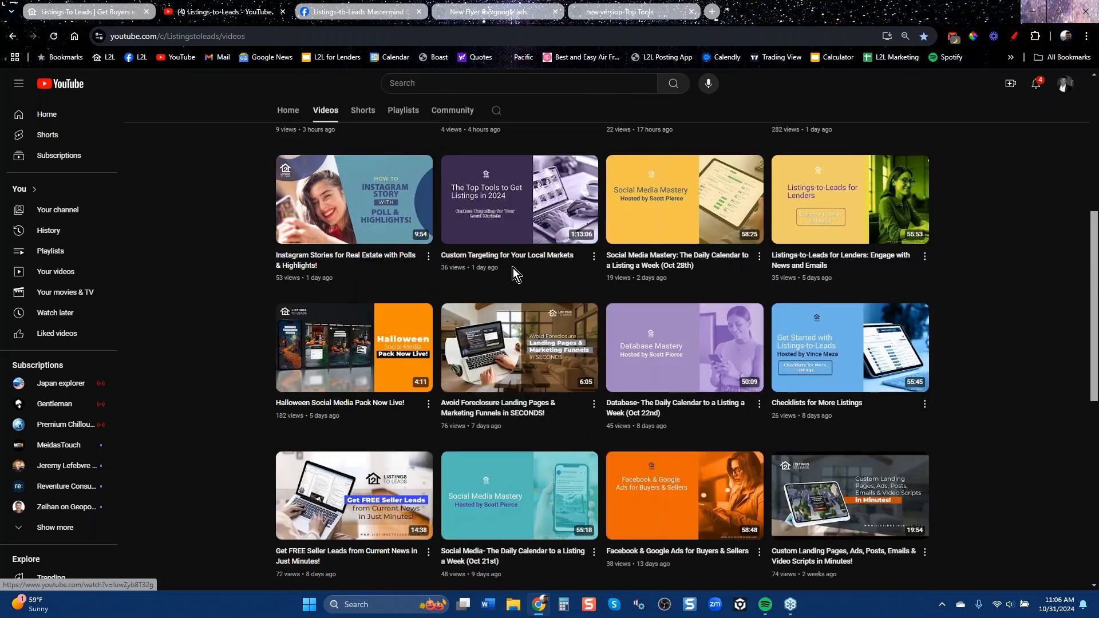
{"action": "mouse_move", "coordinate": [550, 267]}
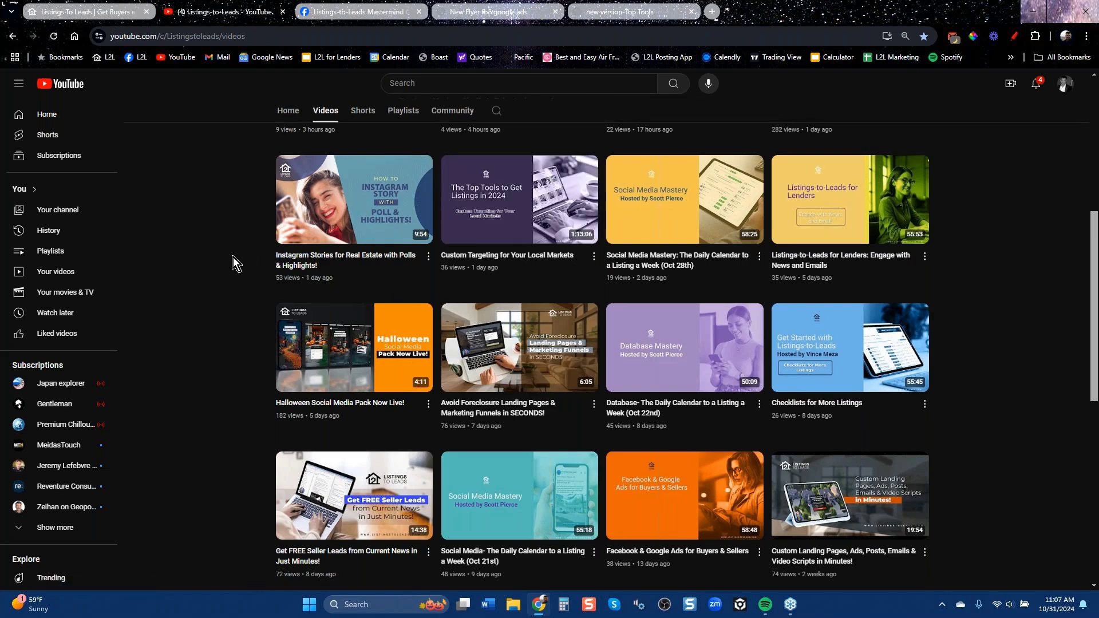
{"action": "scroll", "coordinate": [232, 259], "scroll_direction": "up", "scroll_amount": 6}
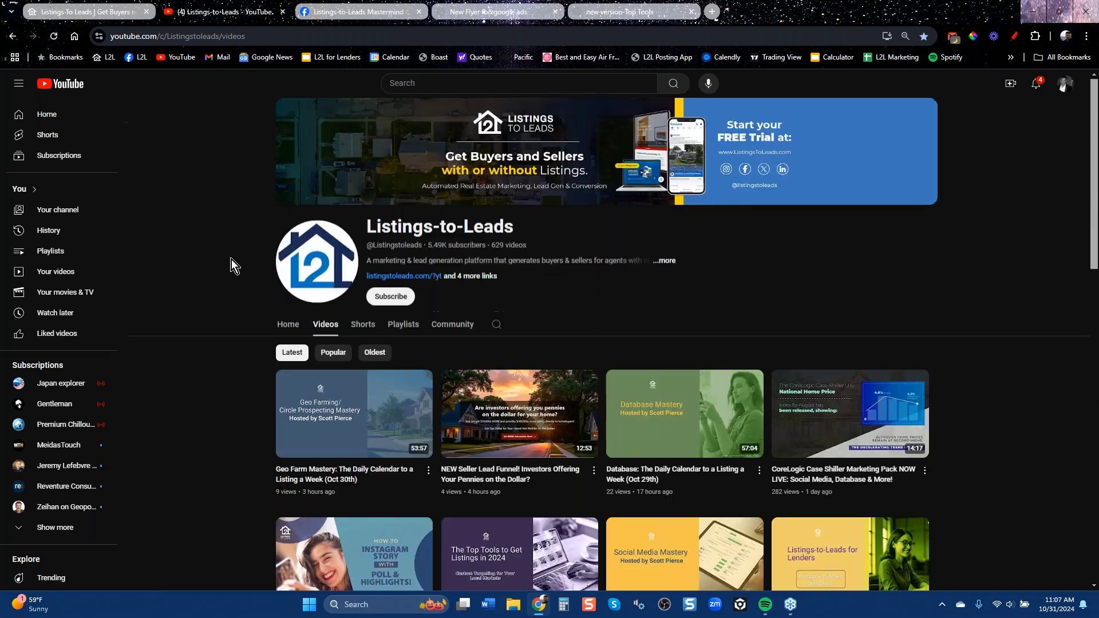
Step: Show the Listings-to-Leads channel's Shorts and highlight that page's web address
{"action": "left_click", "coordinate": [363, 324]}
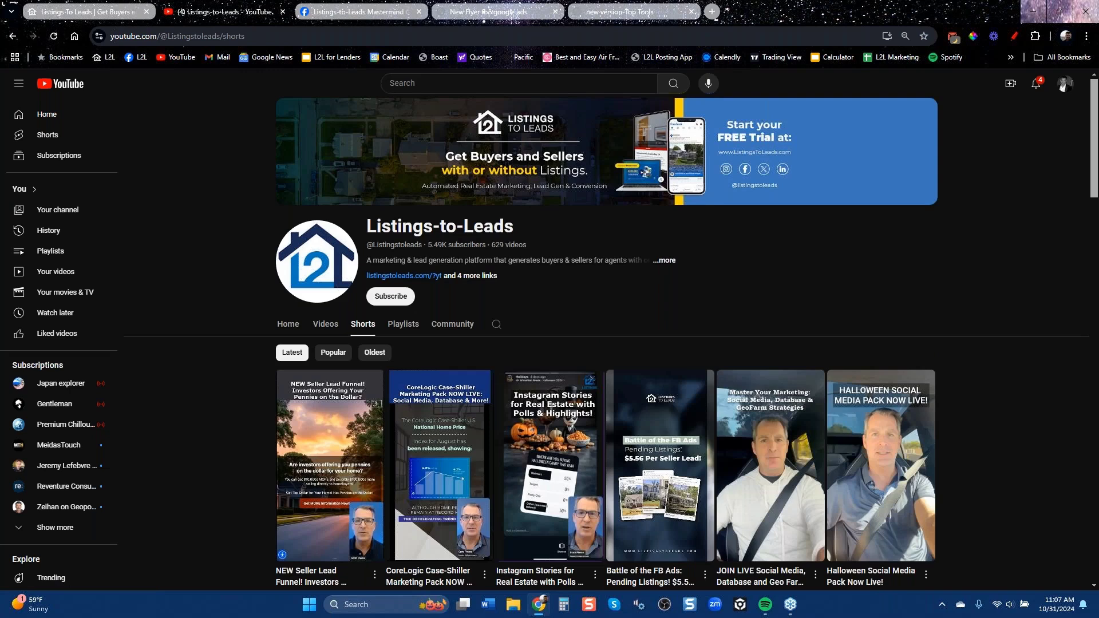
{"action": "left_click", "coordinate": [263, 36]}
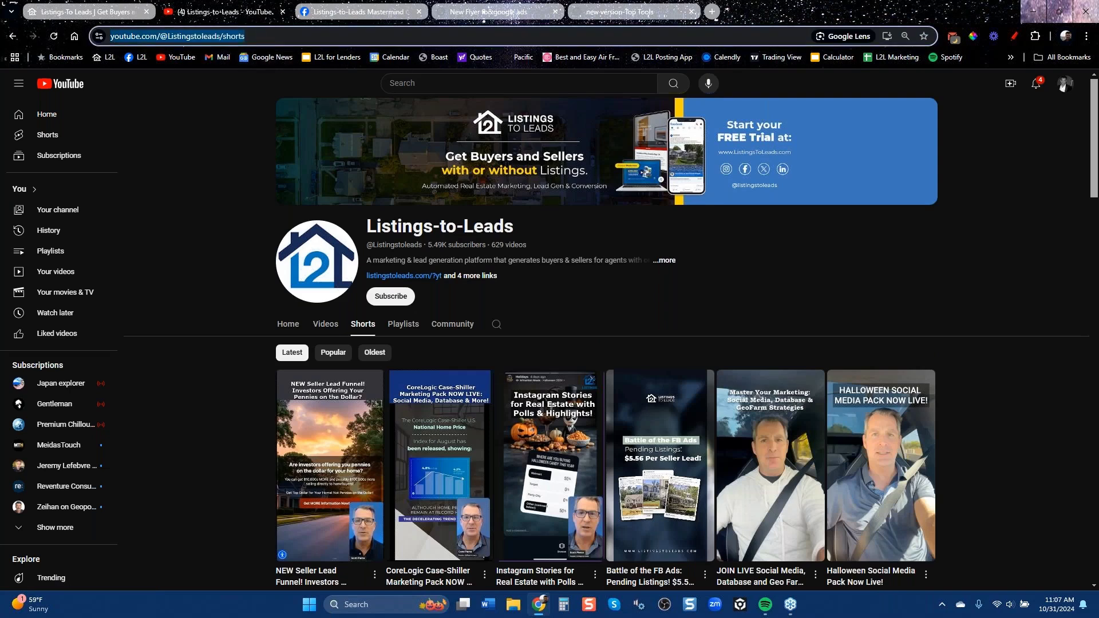
{"action": "left_click", "coordinate": [970, 412]}
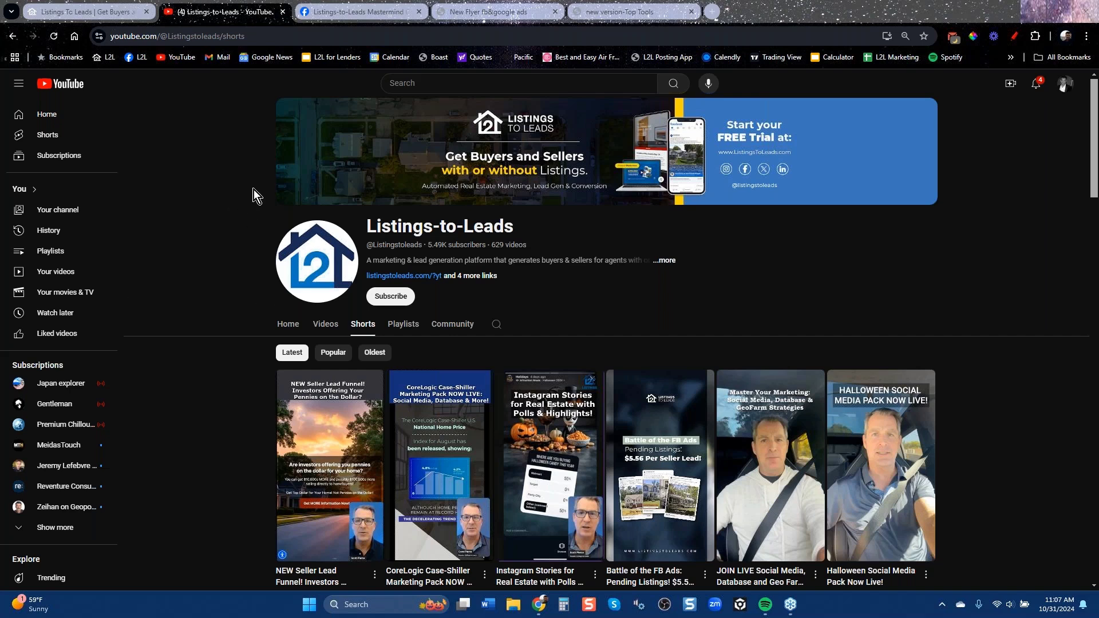
Step: Close the YouTube page, run a recent member search in the Listings-to-Leads Mastermind Group on Facebook, and return to the group page
{"action": "left_click", "coordinate": [283, 11]}
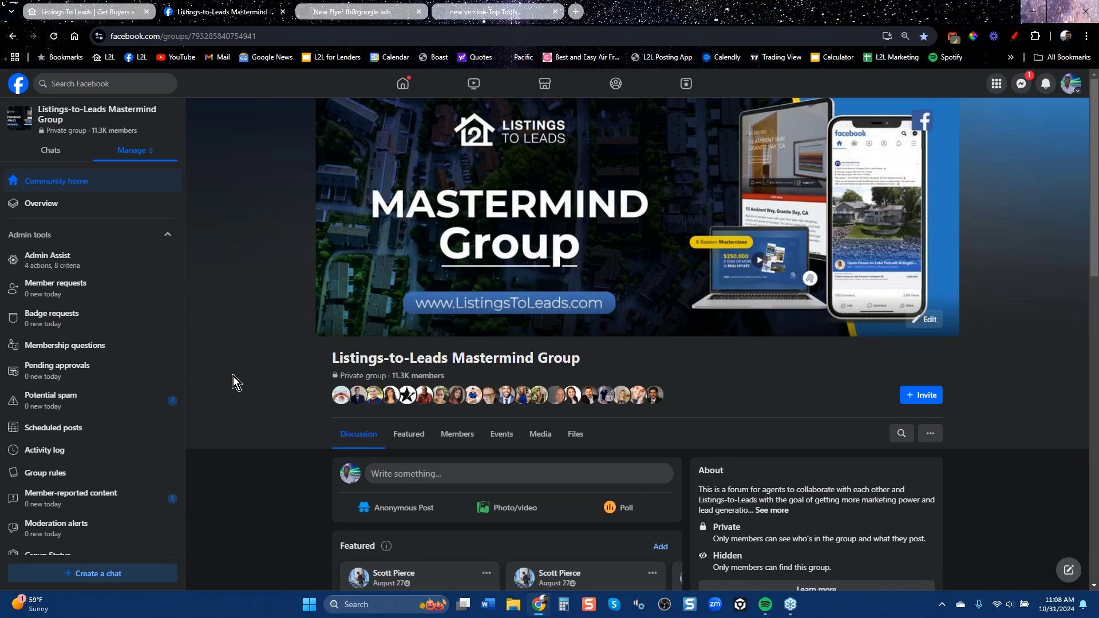
{"action": "left_click", "coordinate": [902, 434]}
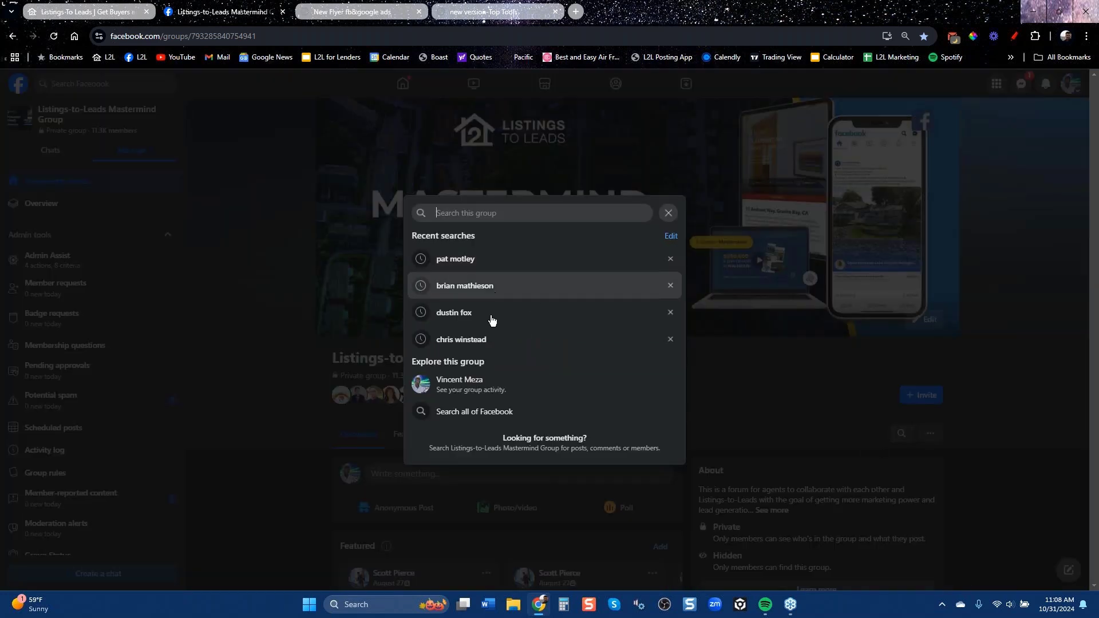
{"action": "left_click", "coordinate": [471, 290]}
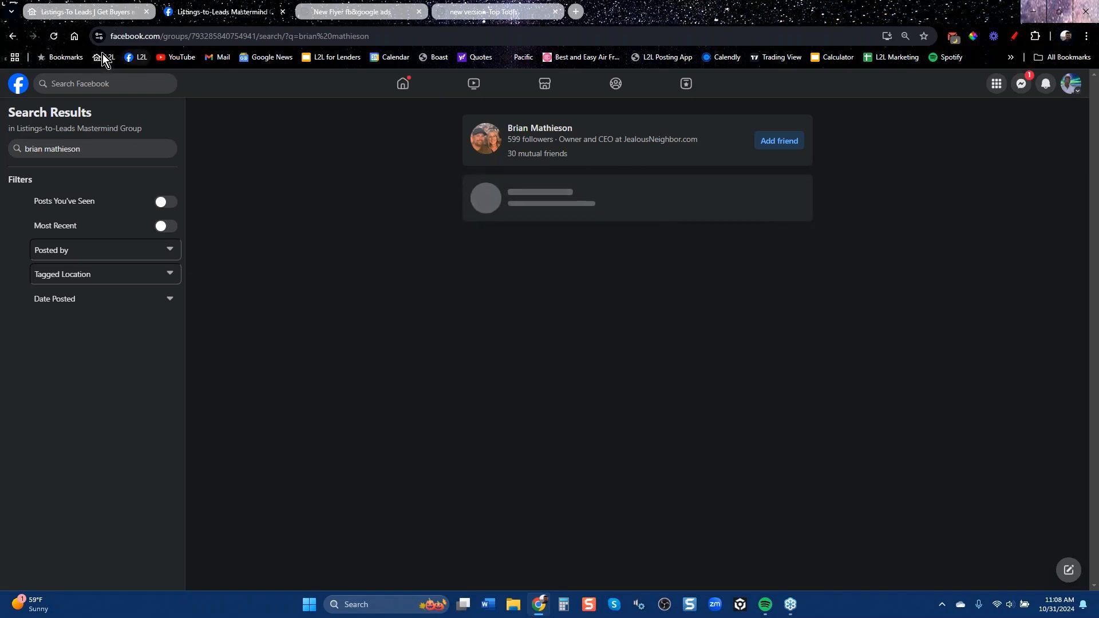
{"action": "left_click", "coordinate": [57, 35]}
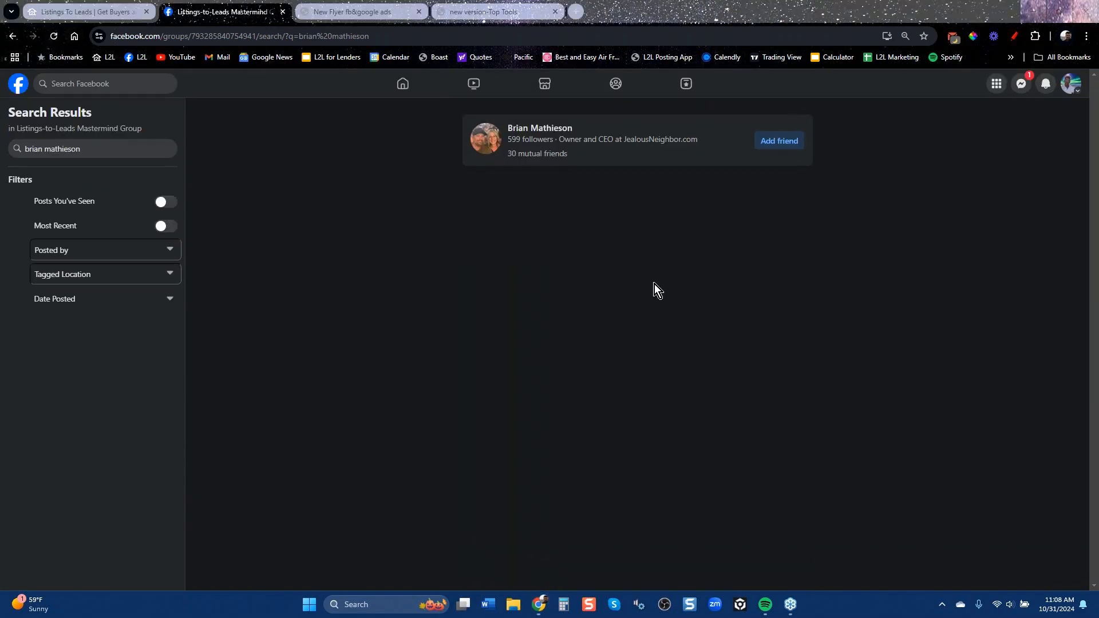
{"action": "left_click", "coordinate": [12, 36]}
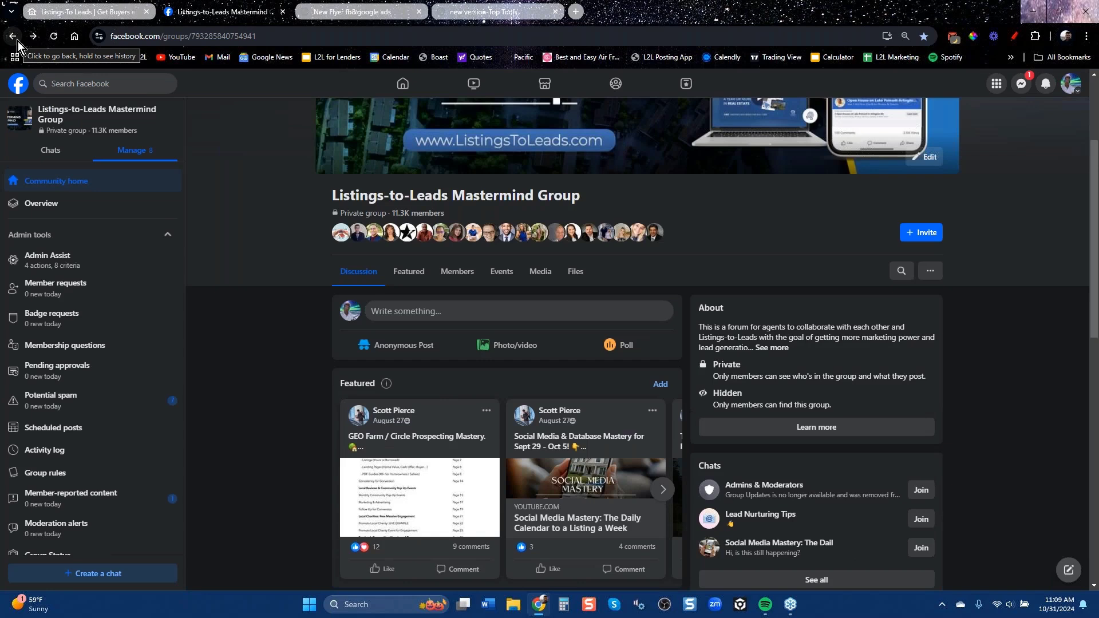
Step: Look through the Mastermind Group's discussion feed and repeat the recent search for the same member
{"action": "scroll", "coordinate": [314, 335], "scroll_direction": "down", "scroll_amount": 10}
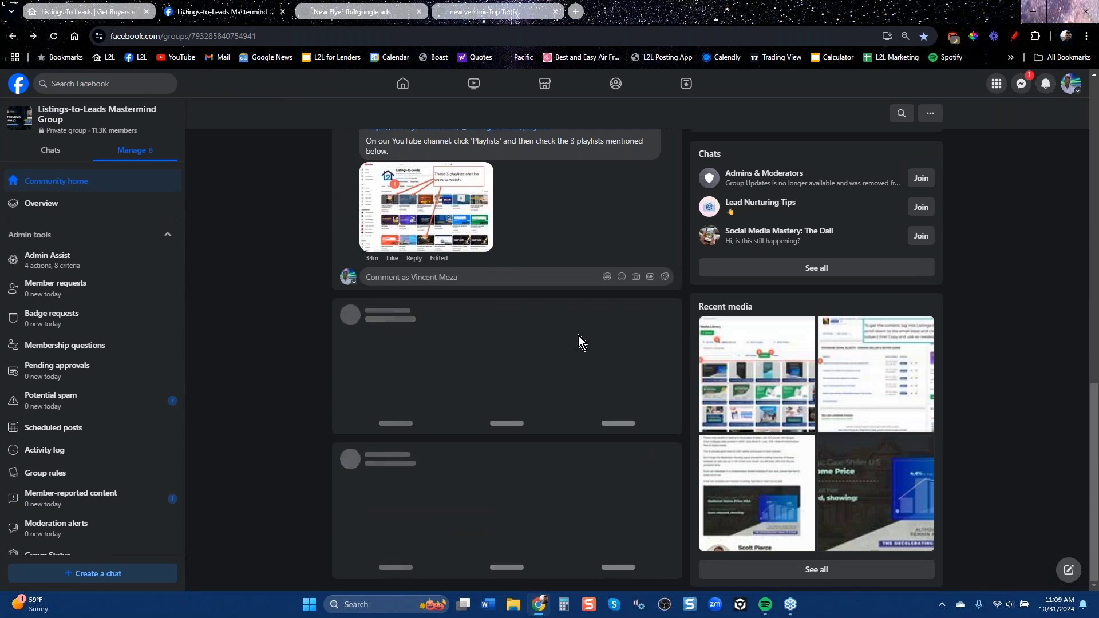
{"action": "scroll", "coordinate": [579, 336], "scroll_direction": "up", "scroll_amount": 6}
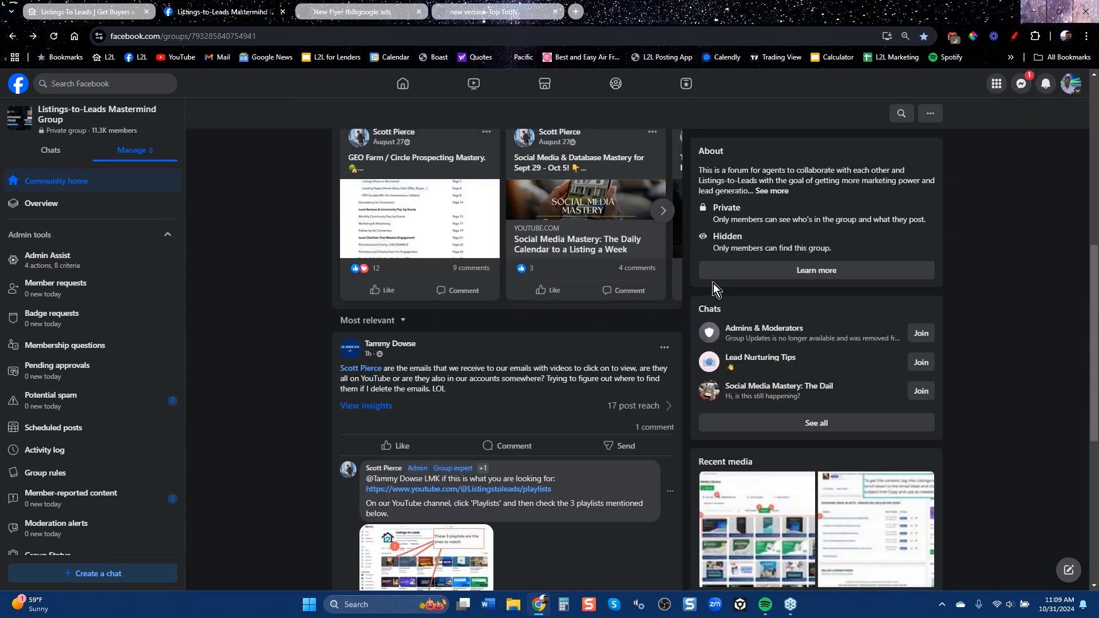
{"action": "left_click", "coordinate": [901, 114]}
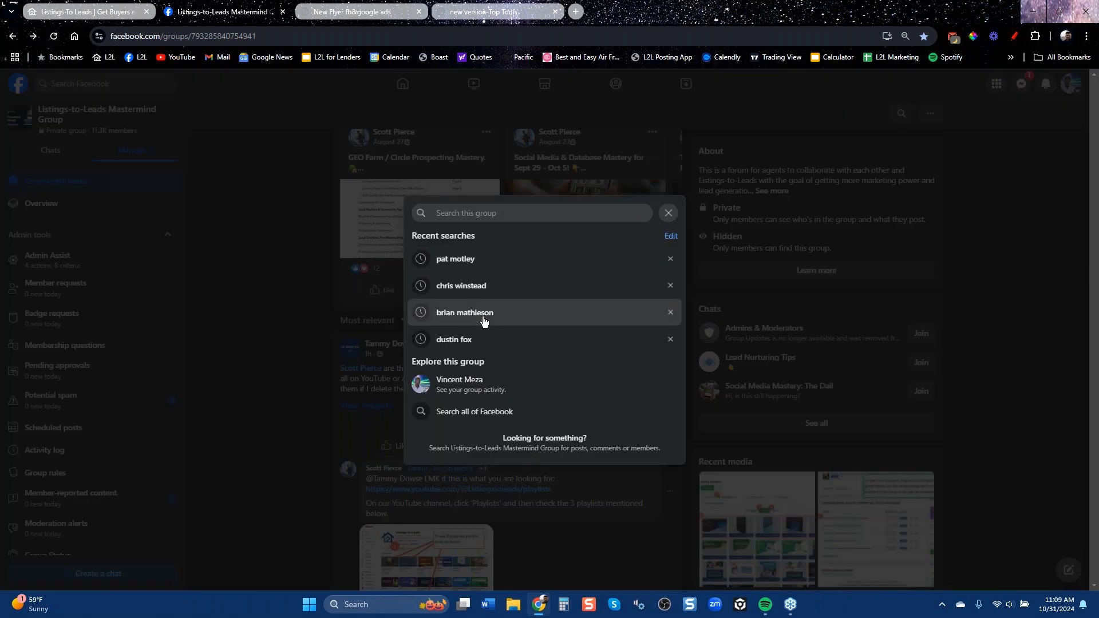
{"action": "left_click", "coordinate": [483, 314]}
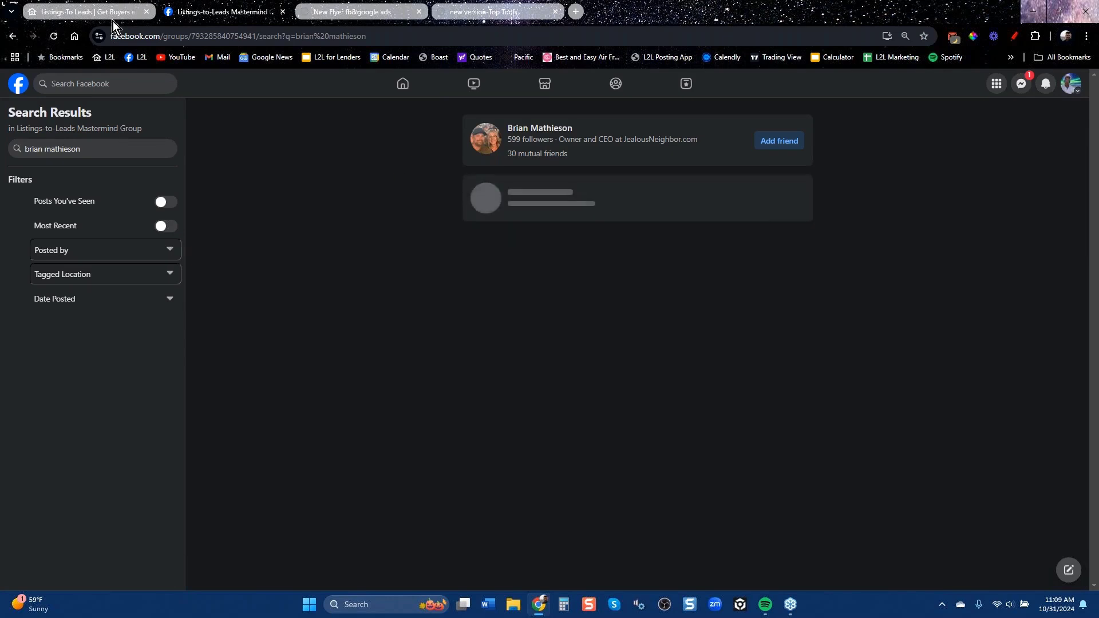
Step: Review the posts on the found member's Facebook profile and return to the Listings to Leads home page
{"action": "left_click", "coordinate": [519, 133]}
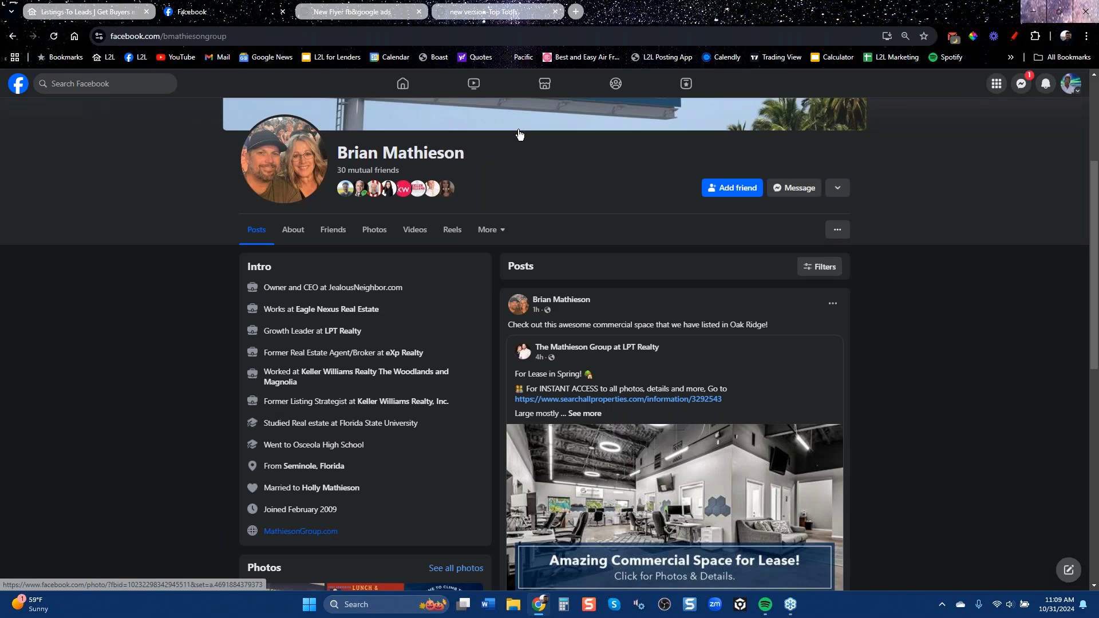
{"action": "scroll", "coordinate": [763, 445], "scroll_direction": "down", "scroll_amount": 10}
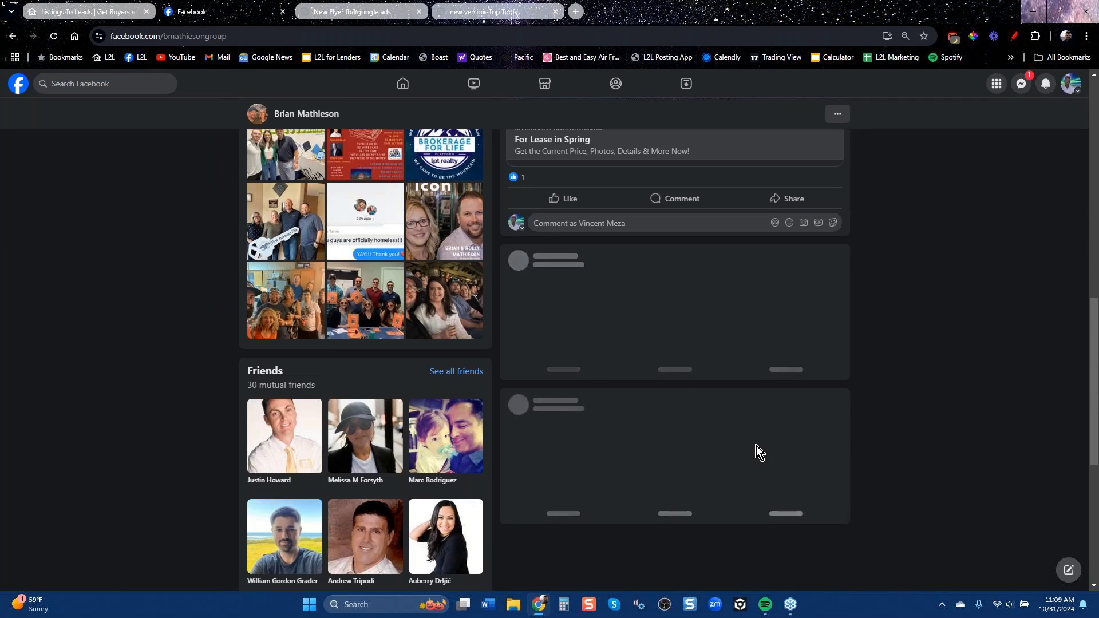
{"action": "scroll", "coordinate": [756, 446], "scroll_direction": "up", "scroll_amount": 6}
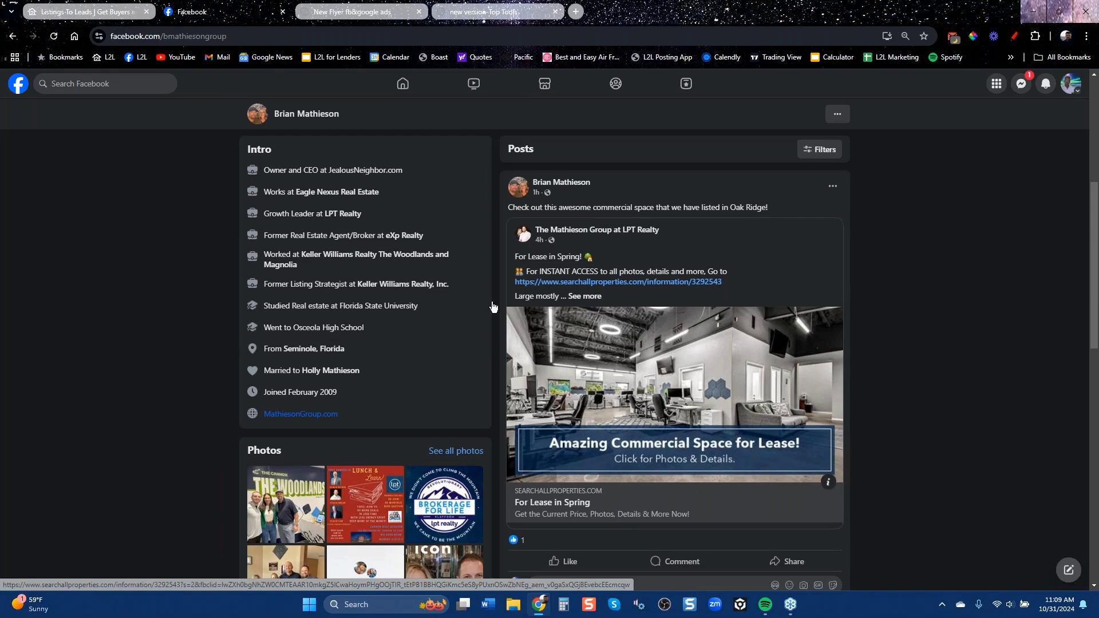
{"action": "left_click", "coordinate": [122, 12]}
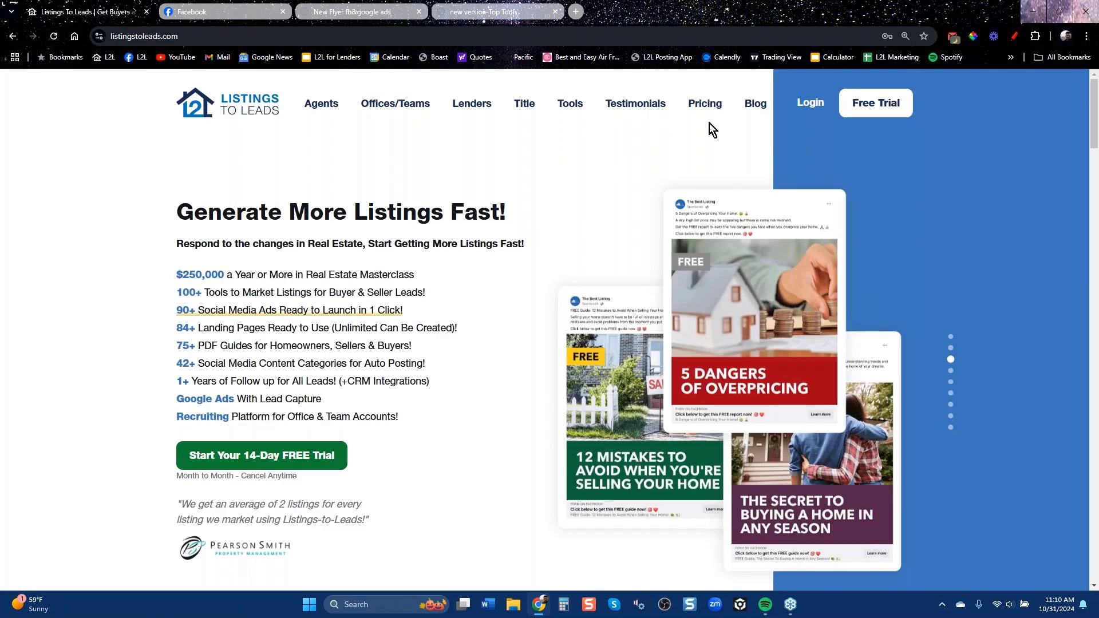
Step: Log in to the Listings to Leads account by filling in the saved username and password
{"action": "left_click", "coordinate": [811, 108]}
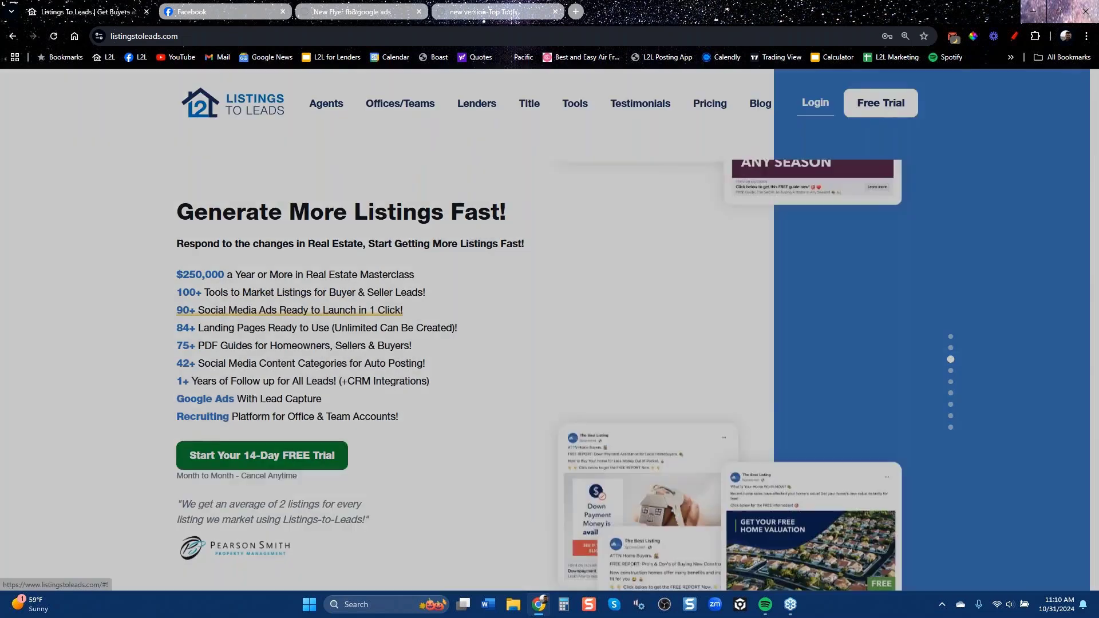
{"action": "left_click_drag", "start_coordinate": [467, 269], "coordinate": [399, 279]}
{"action": "type", "text": "sf"}
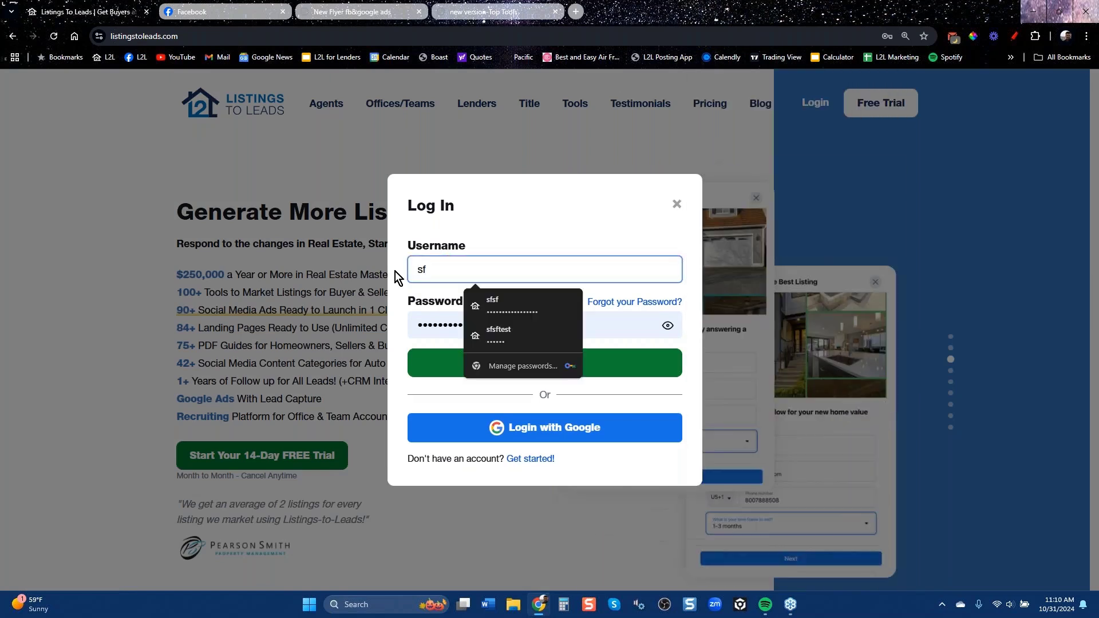
{"action": "key", "text": "Down"}
{"action": "key", "text": "Return"}
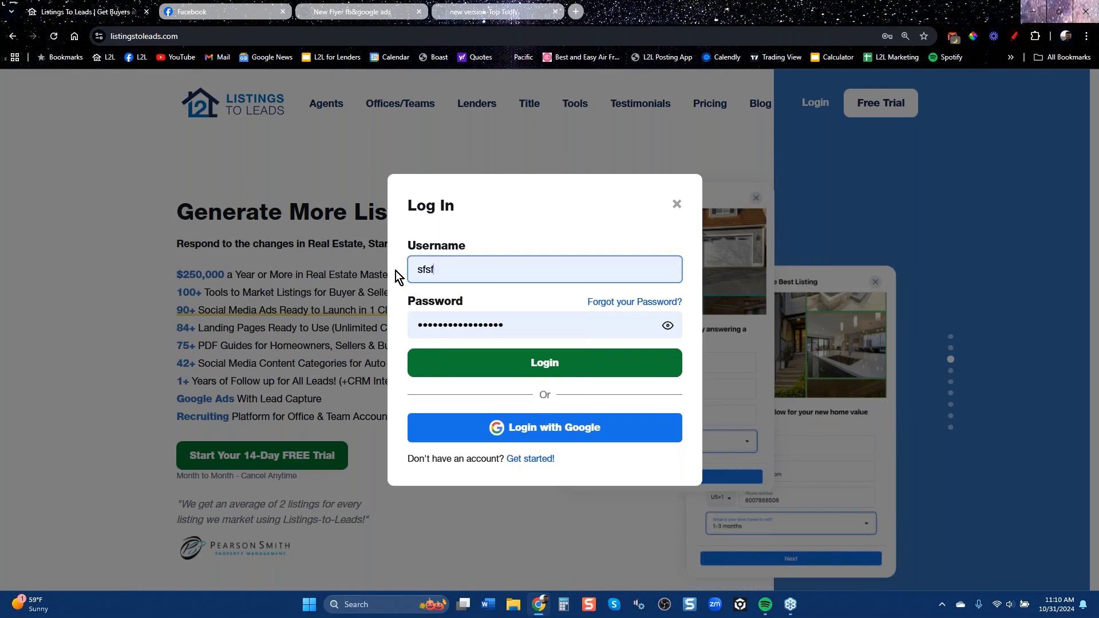
{"action": "key", "text": "Return"}
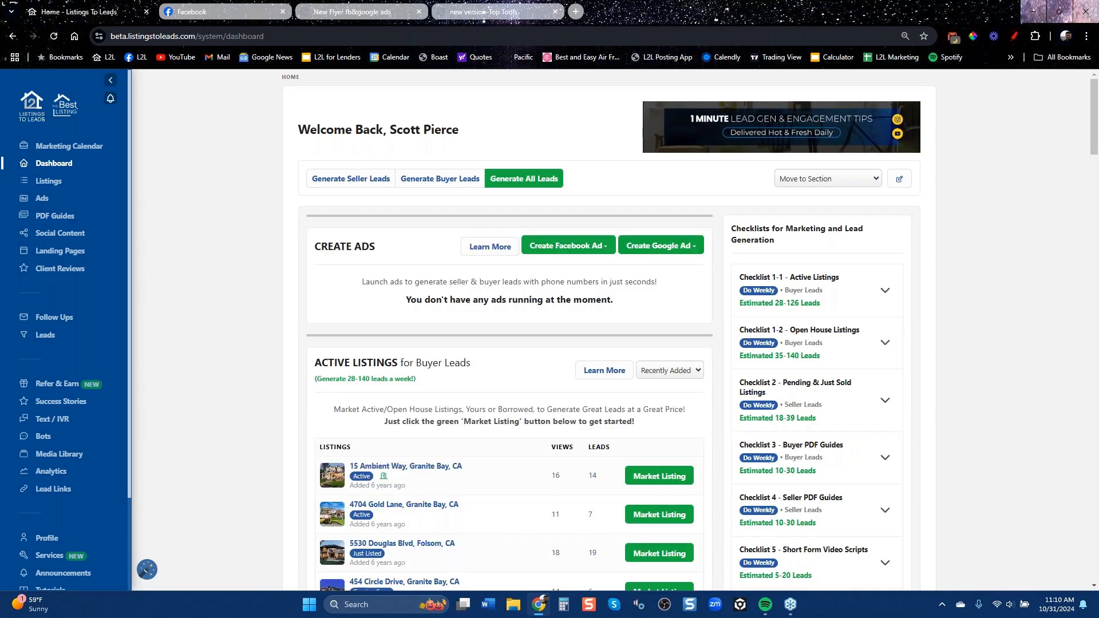
Step: Filter the dashboard to seller leads, view the listings available for a Facebook listing ad, and dismiss the ad setup
{"action": "left_click", "coordinate": [350, 179]}
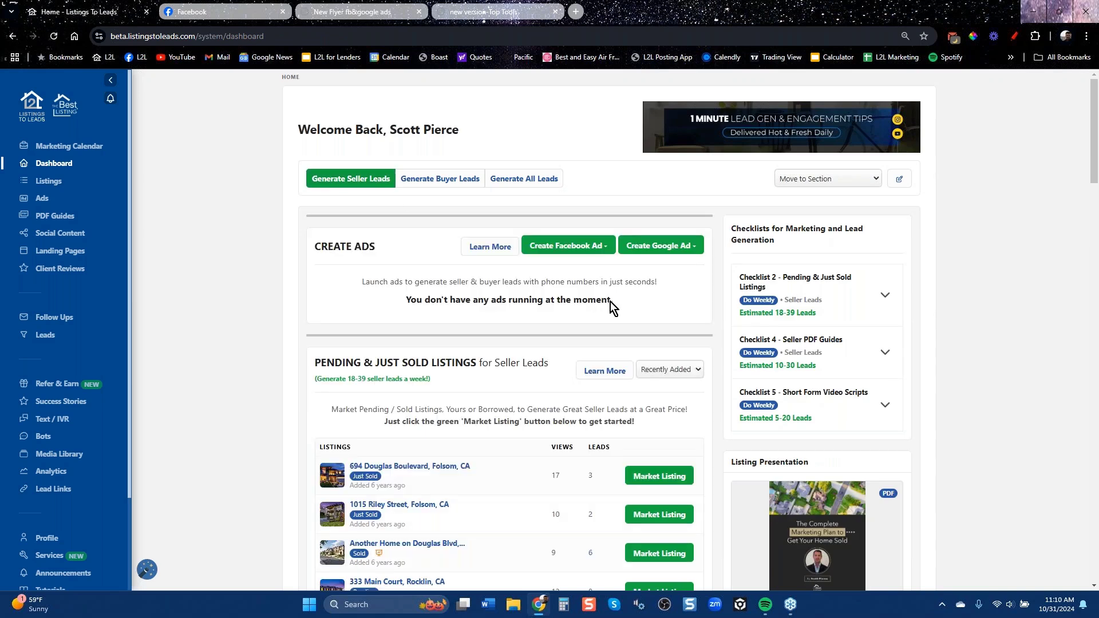
{"action": "left_click", "coordinate": [589, 252]}
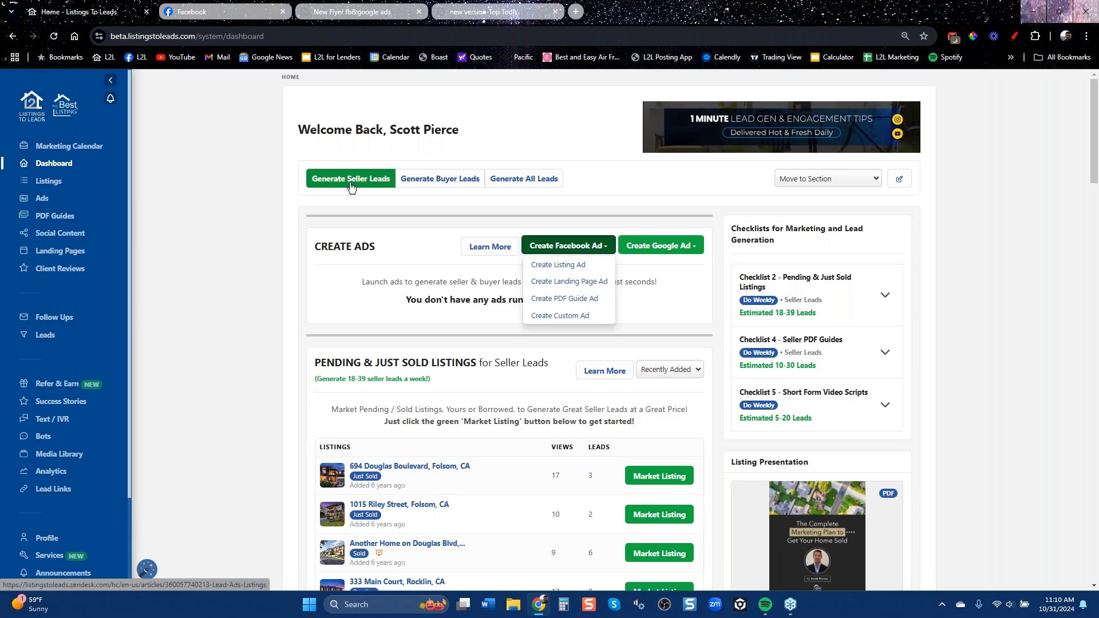
{"action": "left_click", "coordinate": [574, 266]}
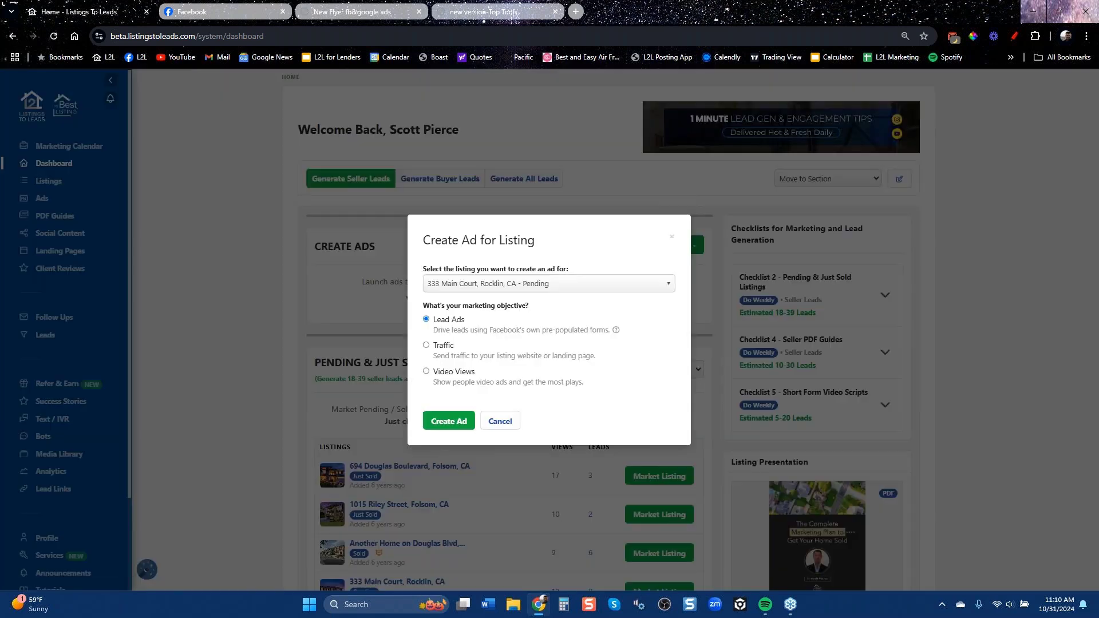
{"action": "left_click", "coordinate": [566, 283]}
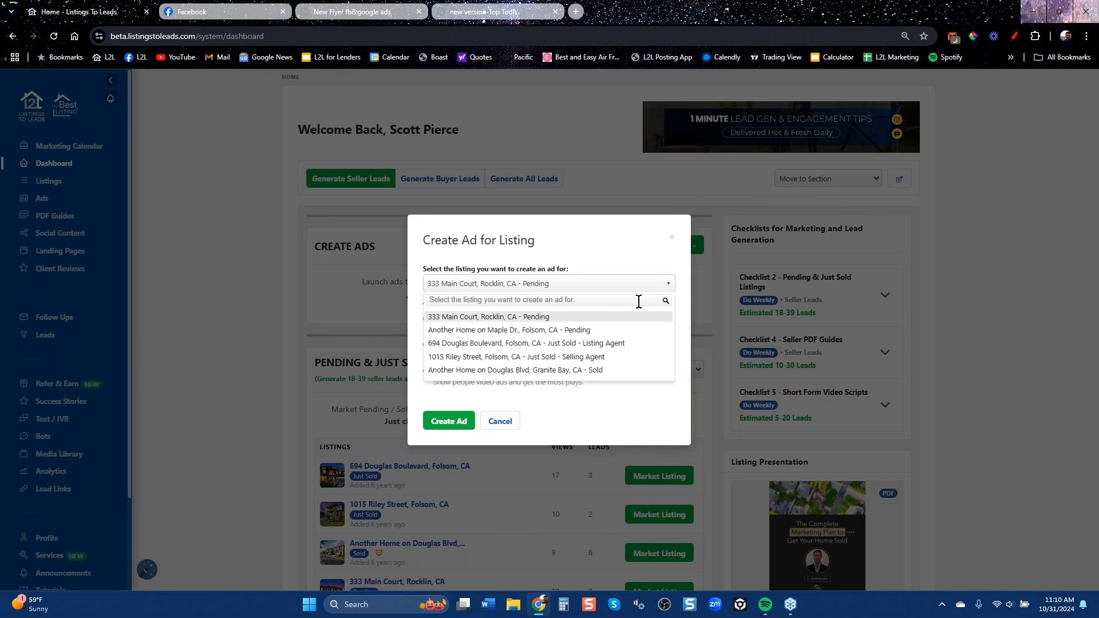
{"action": "left_click", "coordinate": [672, 237]}
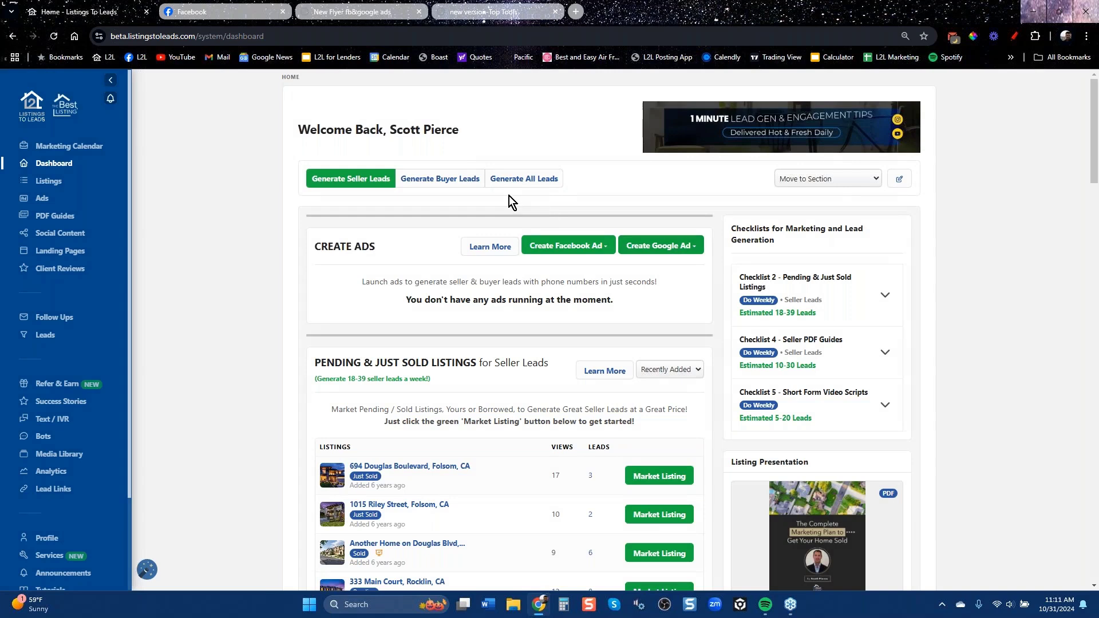
{"action": "left_click", "coordinate": [461, 182]}
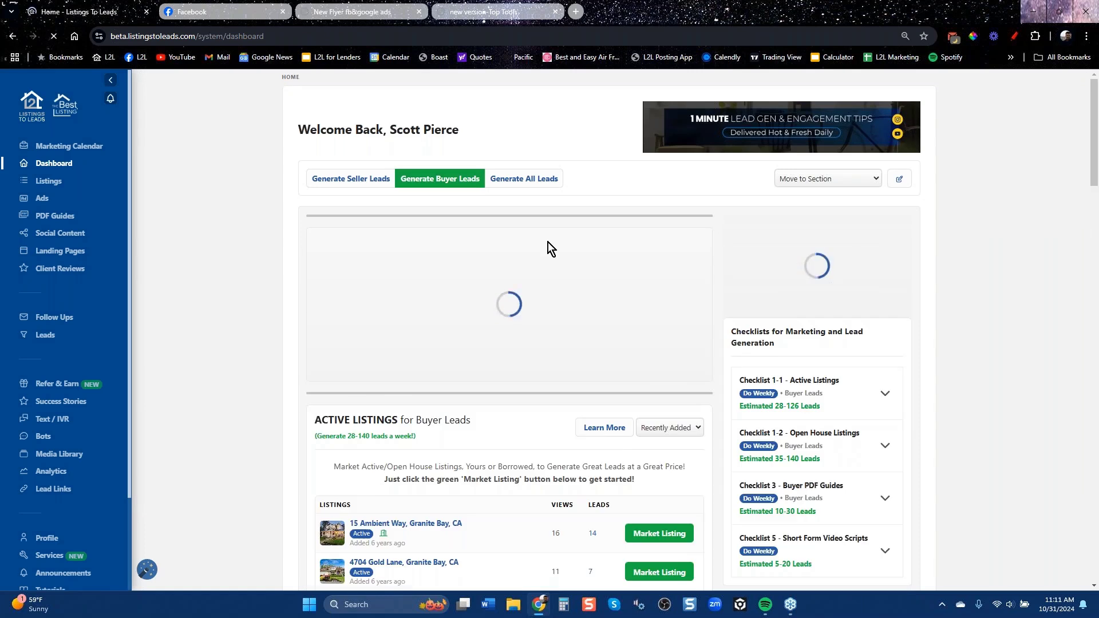
{"action": "left_click", "coordinate": [573, 246]}
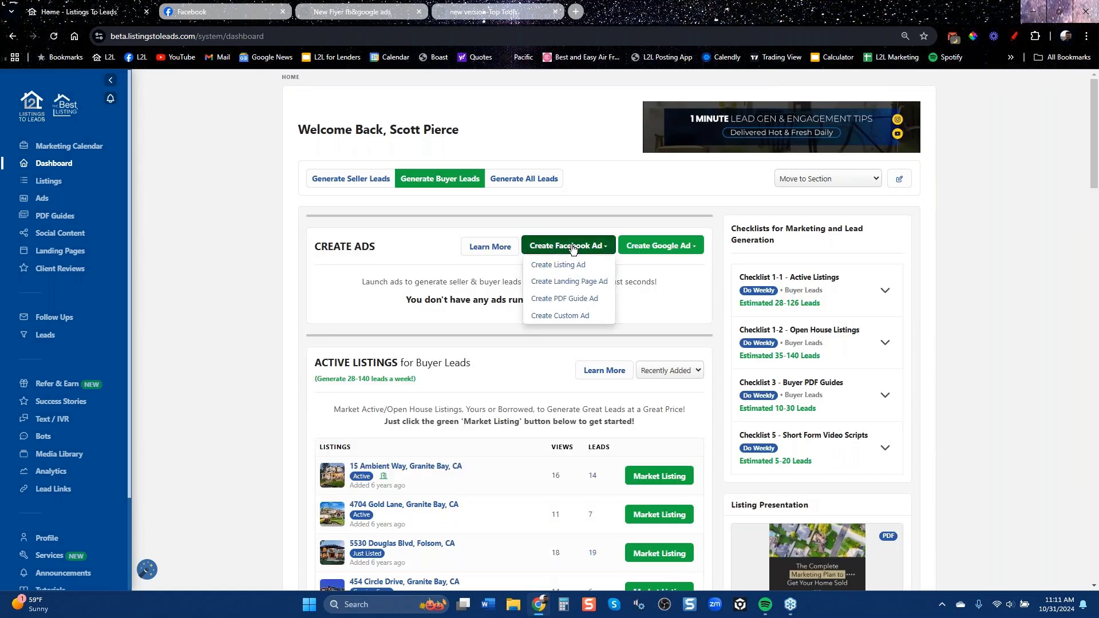
{"action": "left_click", "coordinate": [559, 264]}
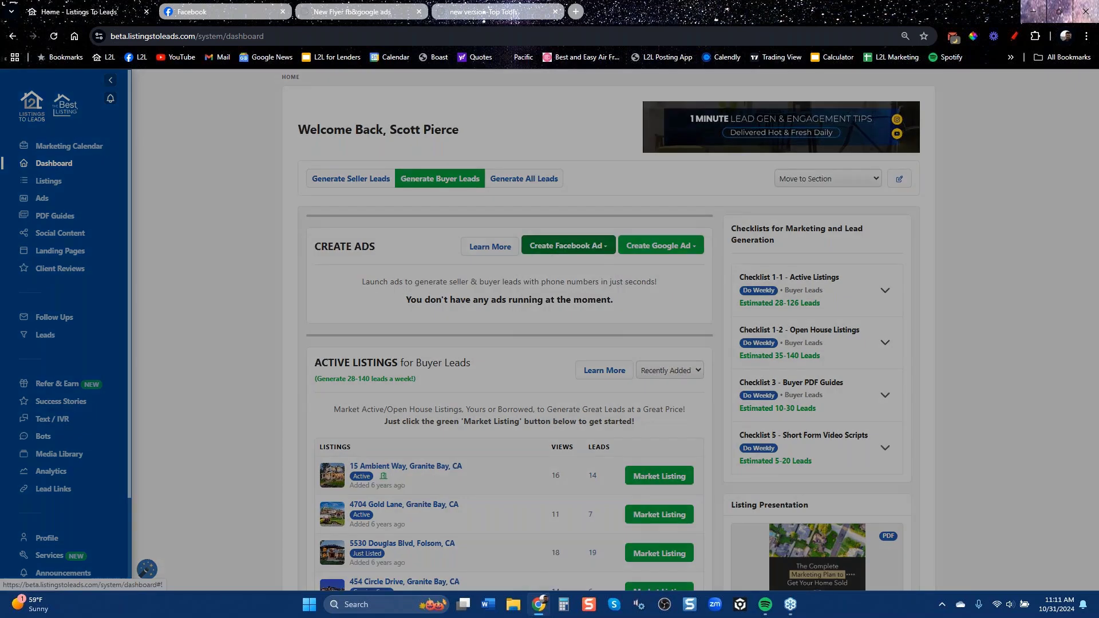
{"action": "left_click", "coordinate": [593, 284]}
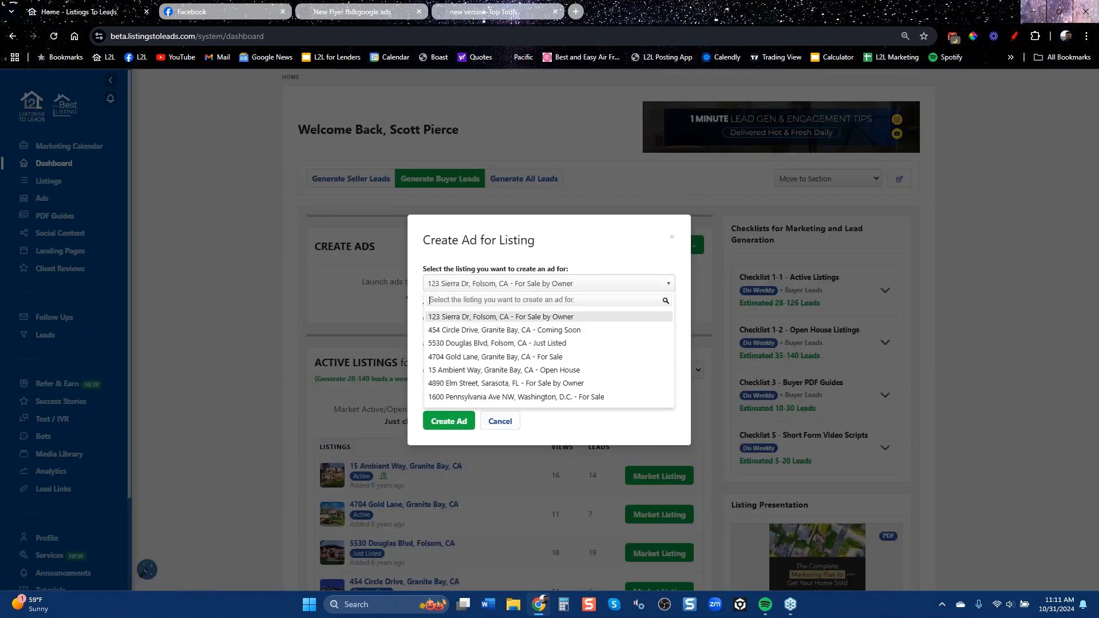
{"action": "left_click", "coordinate": [564, 346]}
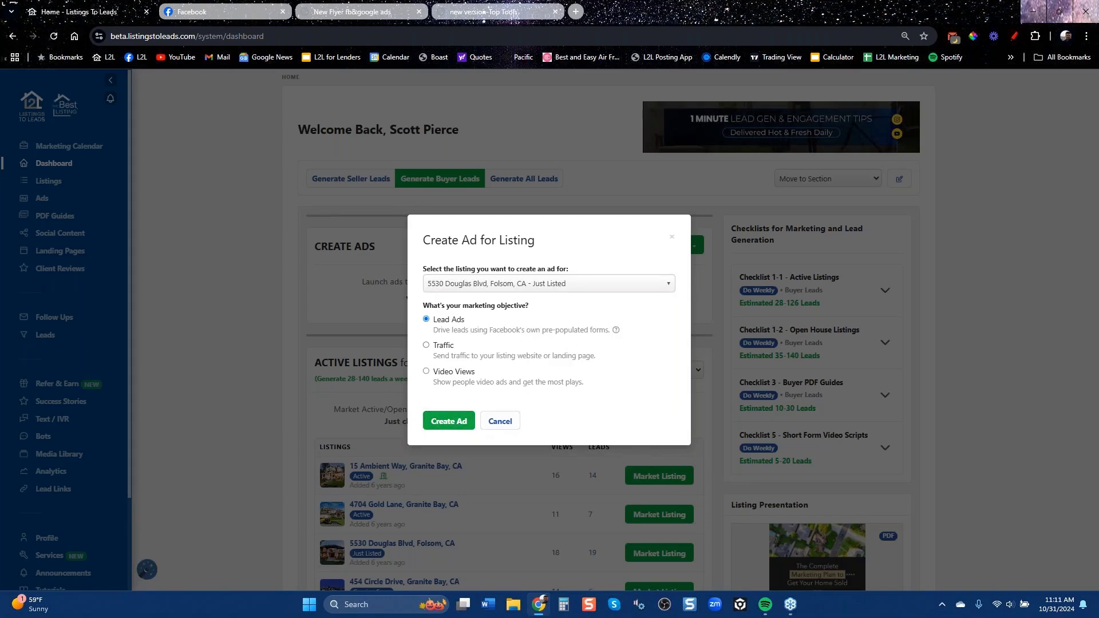
{"action": "left_click", "coordinate": [439, 421]}
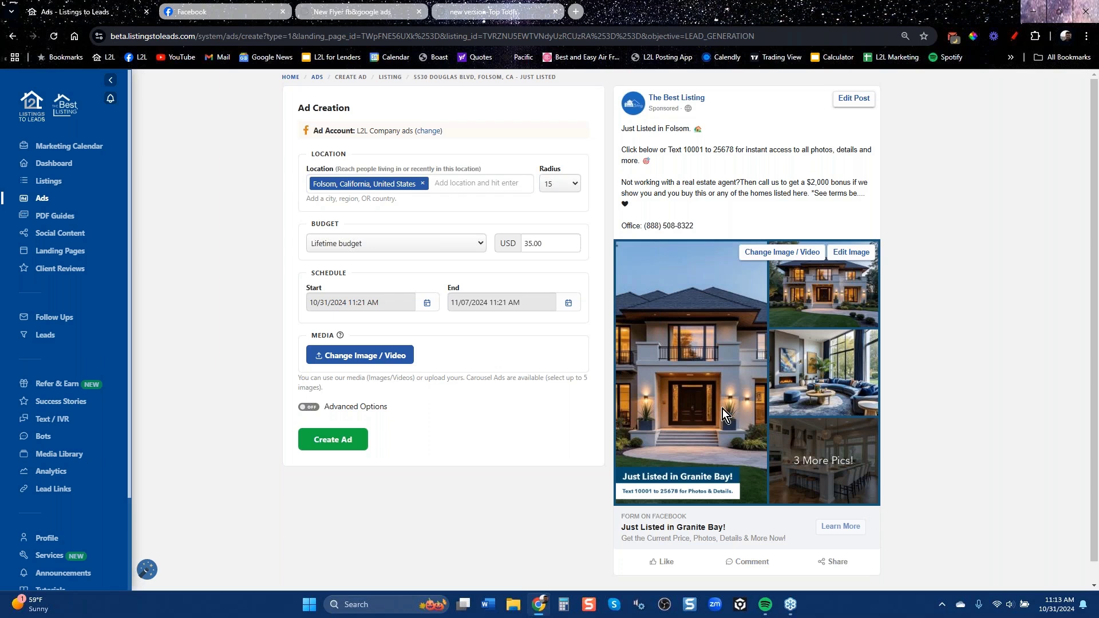
Step: Highlight the ad's lifetime budget amount, and check the member's Facebook profile and group search results before returning to the ad form
{"action": "left_click_drag", "start_coordinate": [543, 244], "coordinate": [531, 243]}
{"action": "left_click", "coordinate": [540, 263]}
{"action": "left_click", "coordinate": [219, 11]}
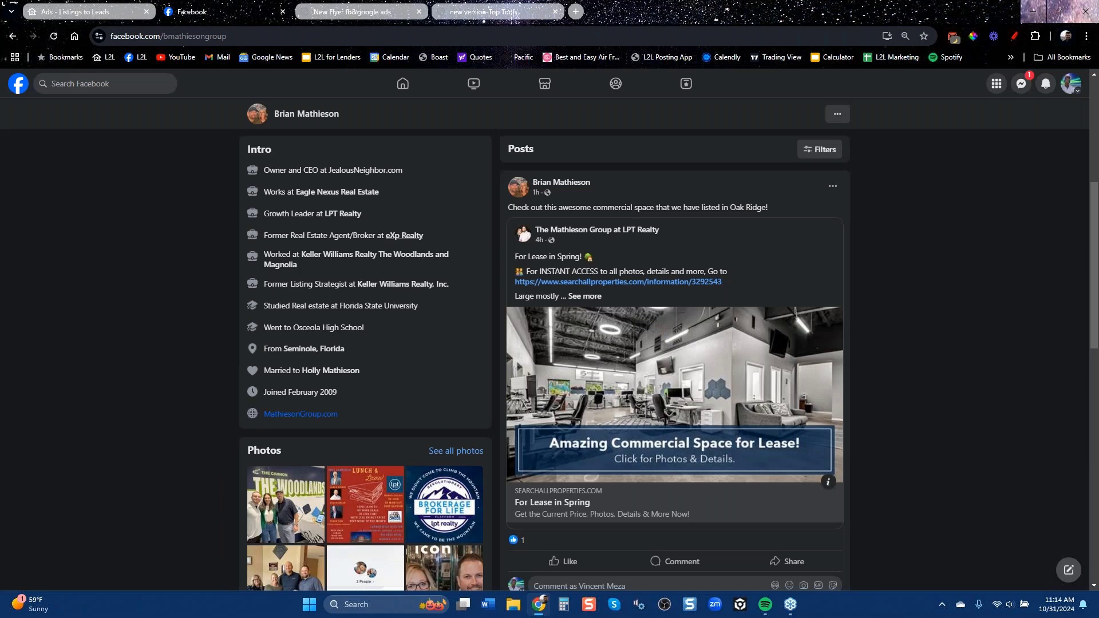
{"action": "left_click", "coordinate": [13, 36]}
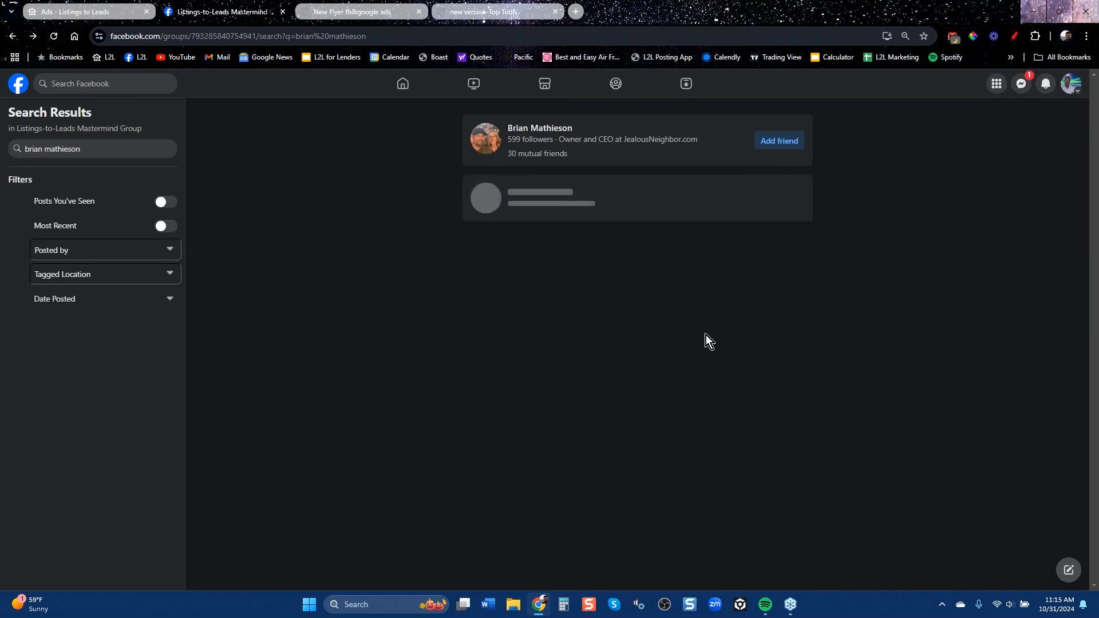
{"action": "left_click", "coordinate": [75, 10]}
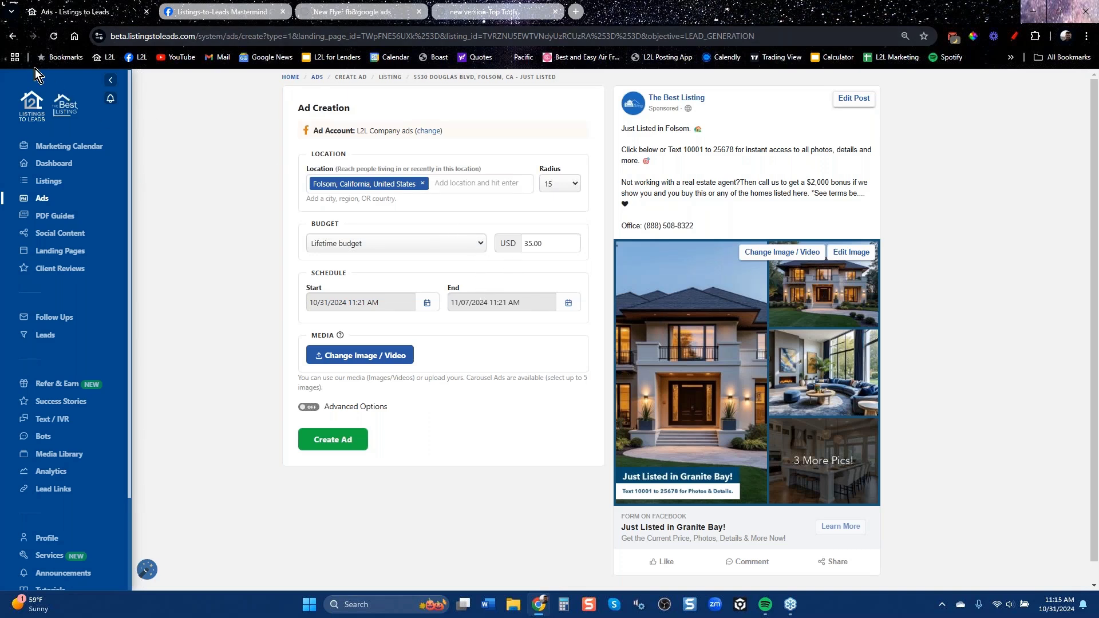
{"action": "left_click", "coordinate": [15, 38]}
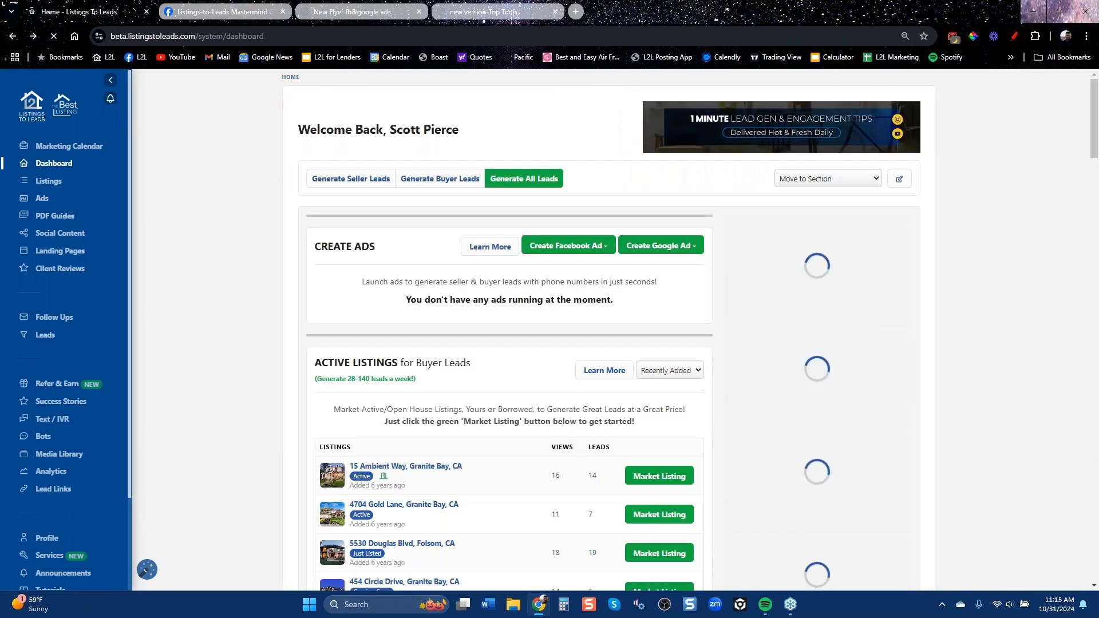
{"action": "left_click", "coordinate": [353, 180]}
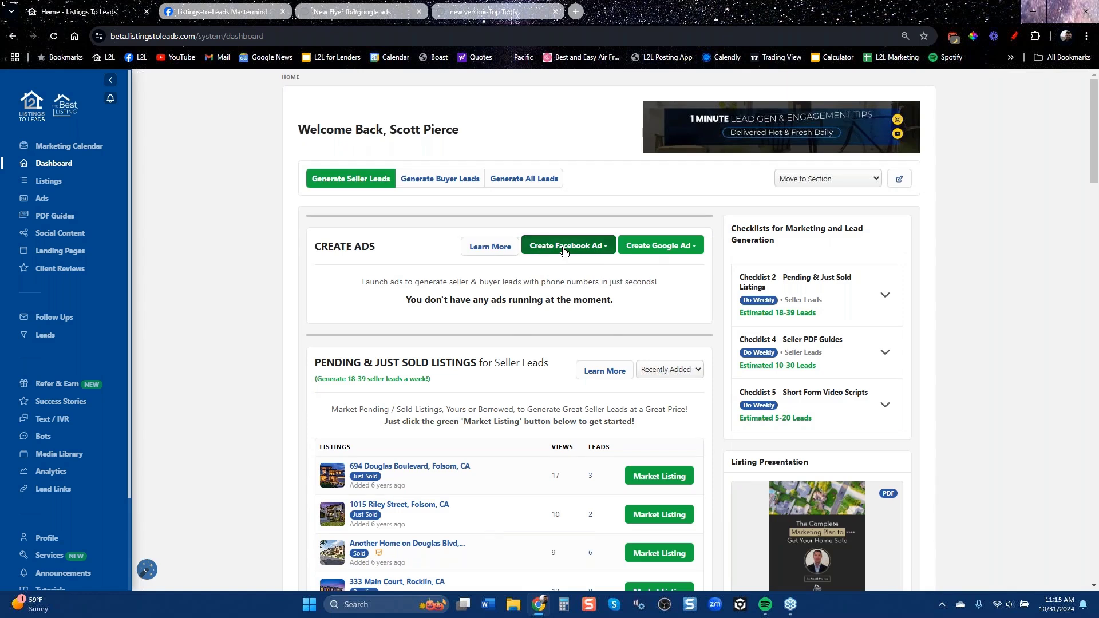
{"action": "left_click", "coordinate": [566, 246]}
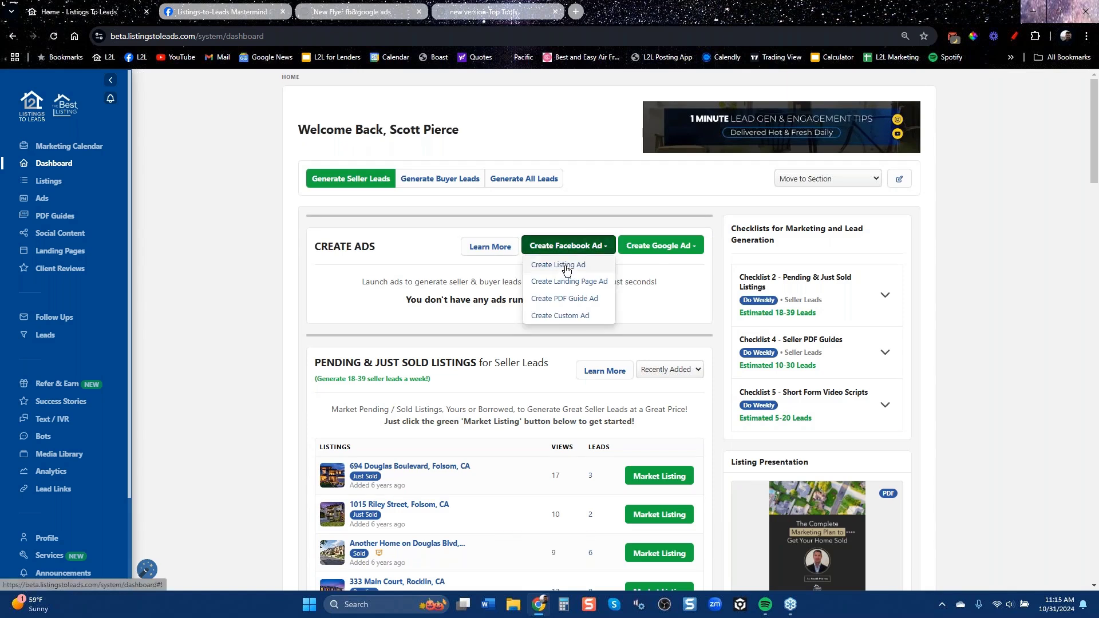
{"action": "left_click", "coordinate": [563, 265]}
{"action": "left_click", "coordinate": [551, 284]}
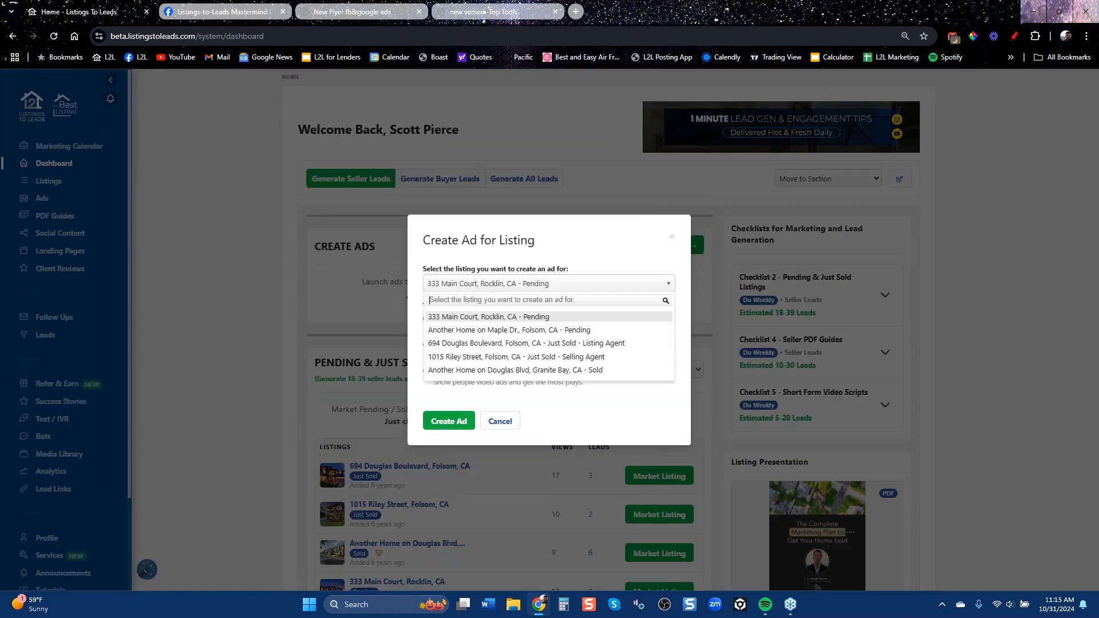
{"action": "left_click", "coordinate": [587, 342]}
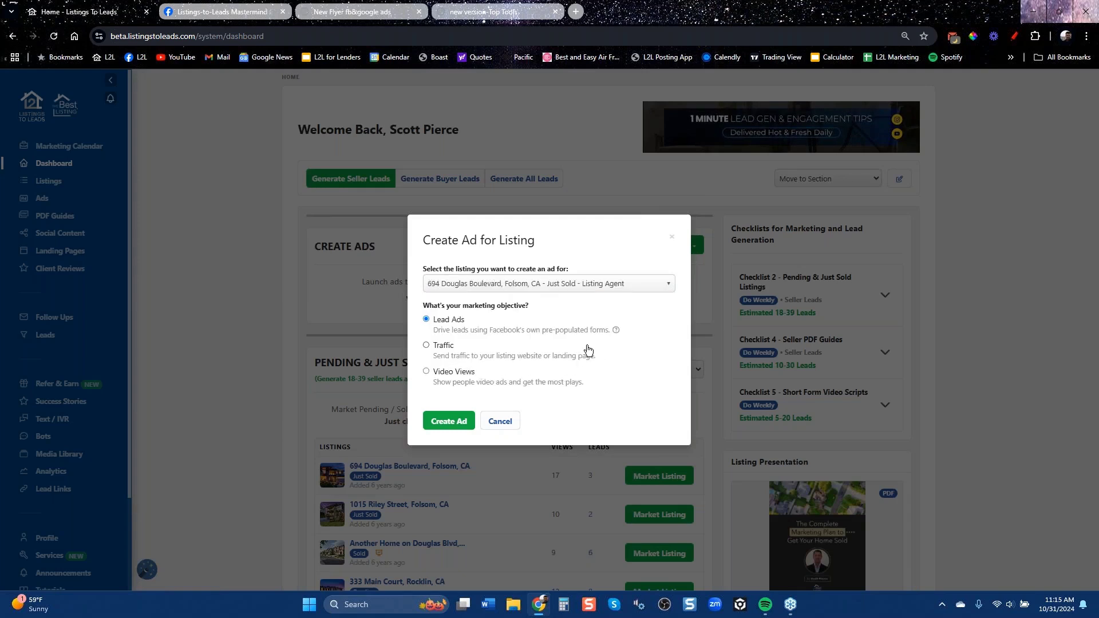
{"action": "left_click", "coordinate": [446, 421]}
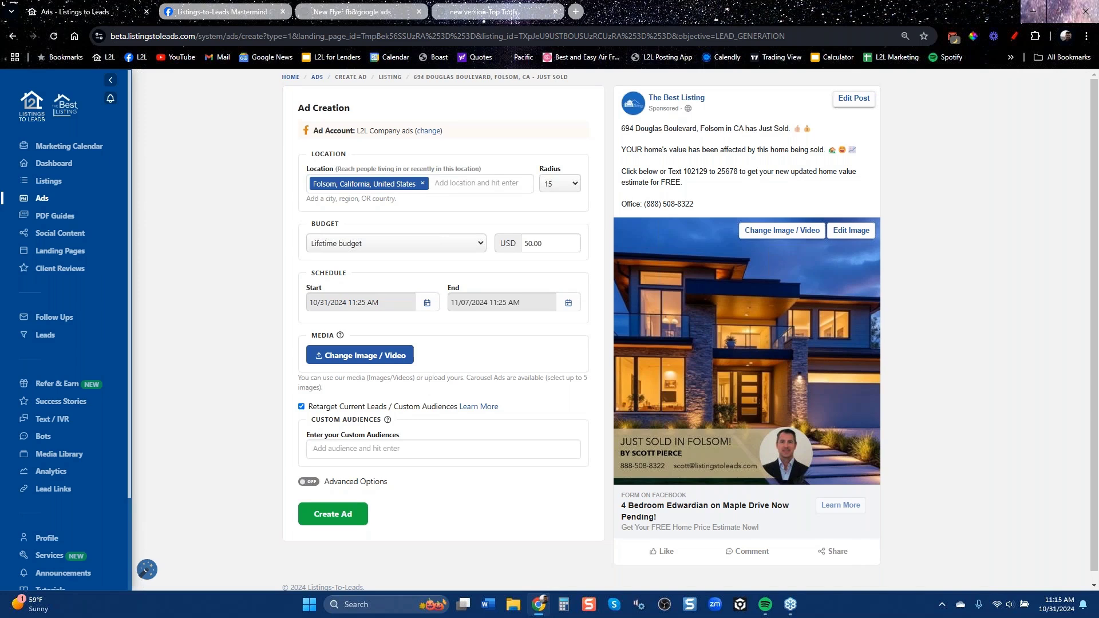
{"action": "left_click_drag", "start_coordinate": [559, 244], "coordinate": [523, 243]}
Step: Open the Facebook home feed in a new browser tab and look through its posts and reels
{"action": "left_click", "coordinate": [574, 12]}
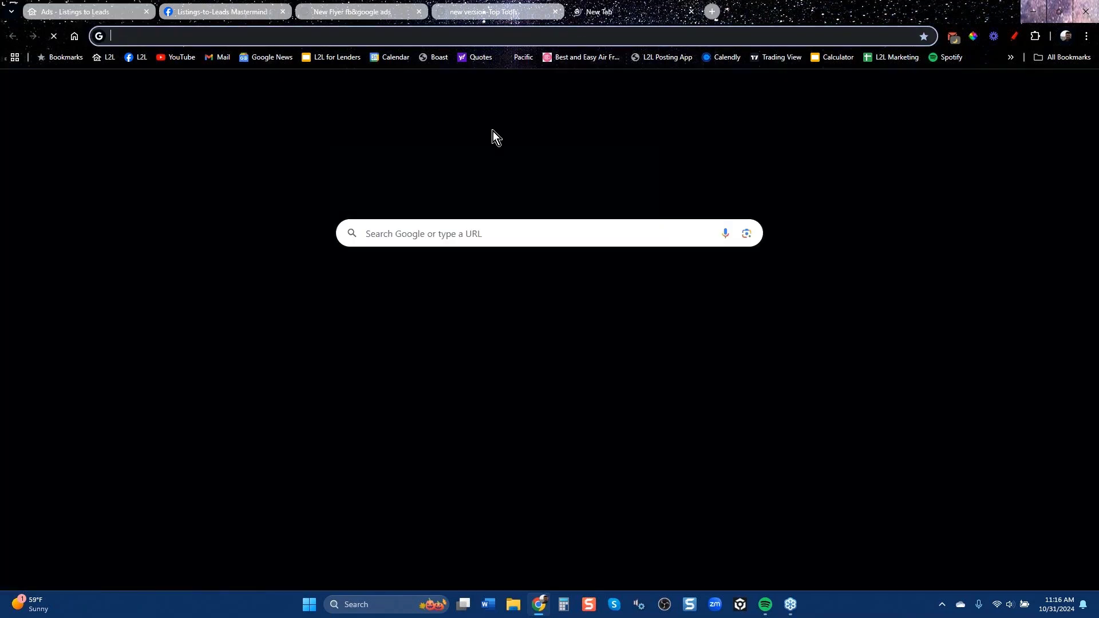
{"action": "left_click", "coordinate": [136, 59]}
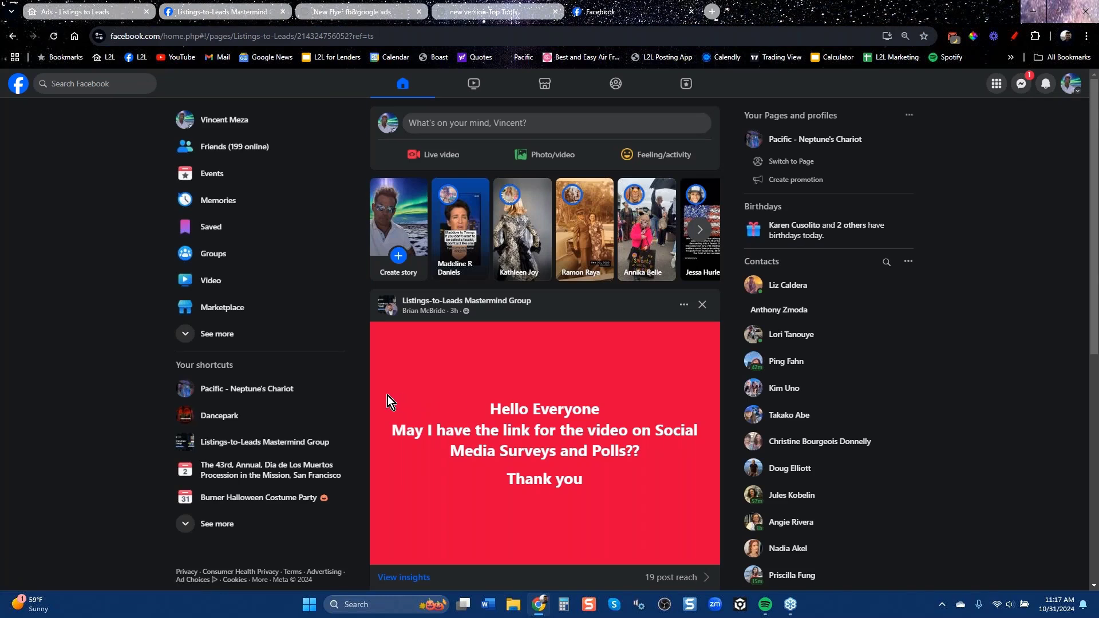
{"action": "scroll", "coordinate": [441, 383], "scroll_direction": "down", "scroll_amount": 5}
{"action": "scroll", "coordinate": [499, 370], "scroll_direction": "up", "scroll_amount": 5}
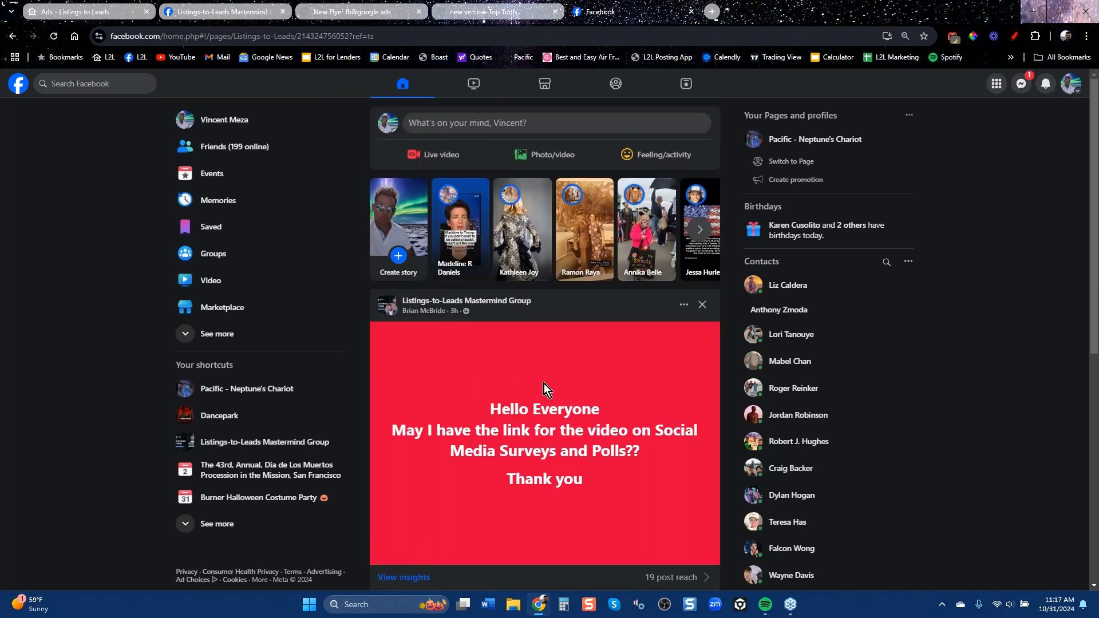
{"action": "scroll", "coordinate": [542, 386], "scroll_direction": "down", "scroll_amount": 6}
{"action": "scroll", "coordinate": [542, 386], "scroll_direction": "down", "scroll_amount": 1}
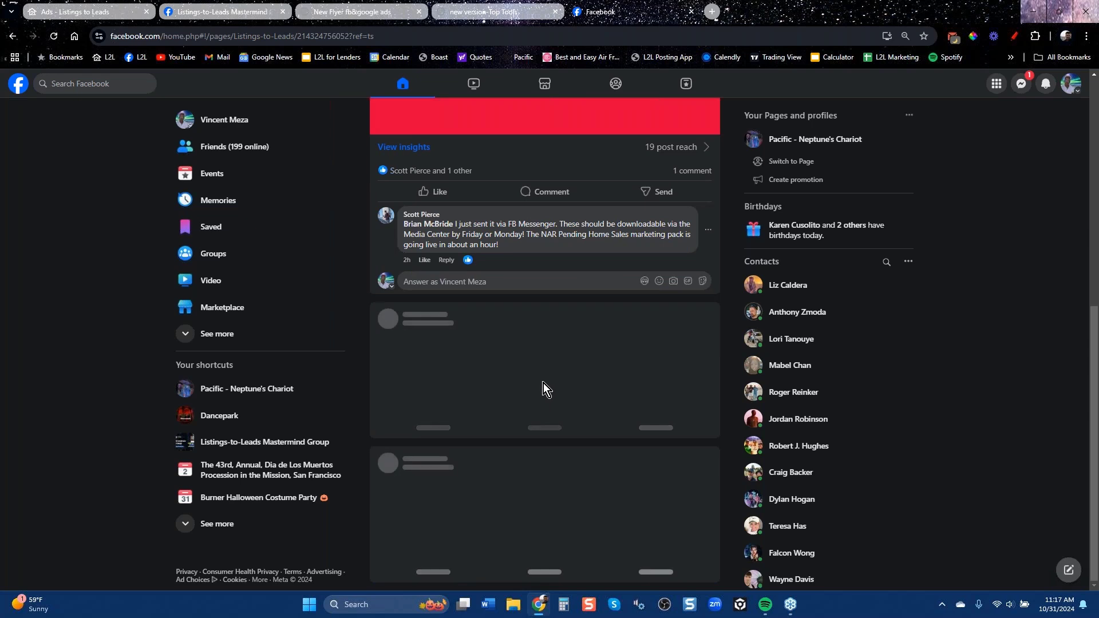
{"action": "scroll", "coordinate": [544, 383], "scroll_direction": "up", "scroll_amount": 6}
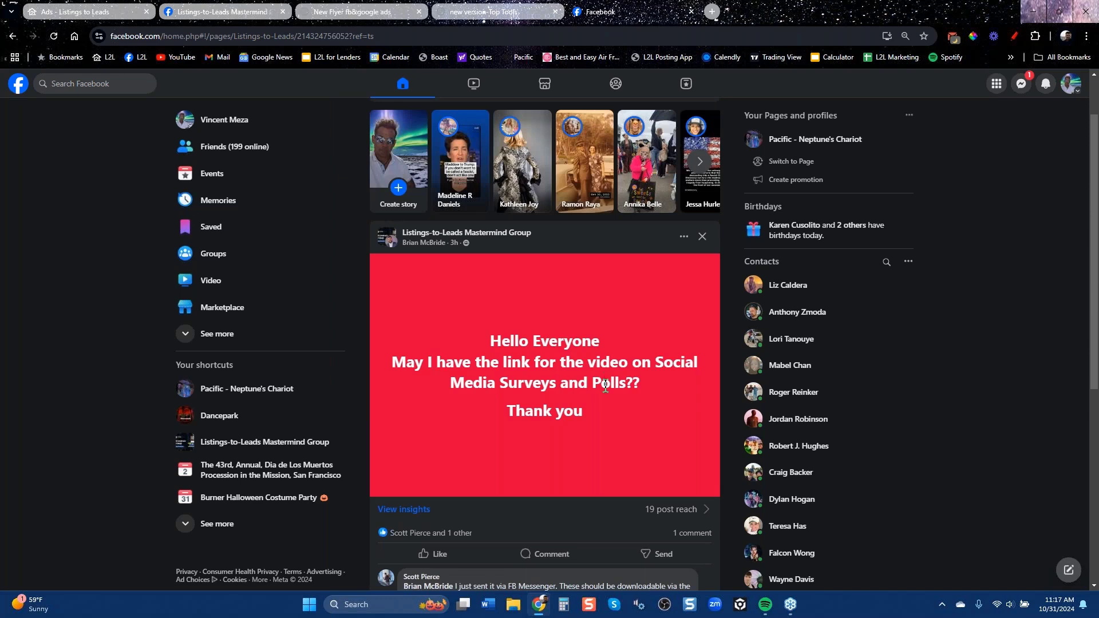
{"action": "scroll", "coordinate": [606, 384], "scroll_direction": "down", "scroll_amount": 6}
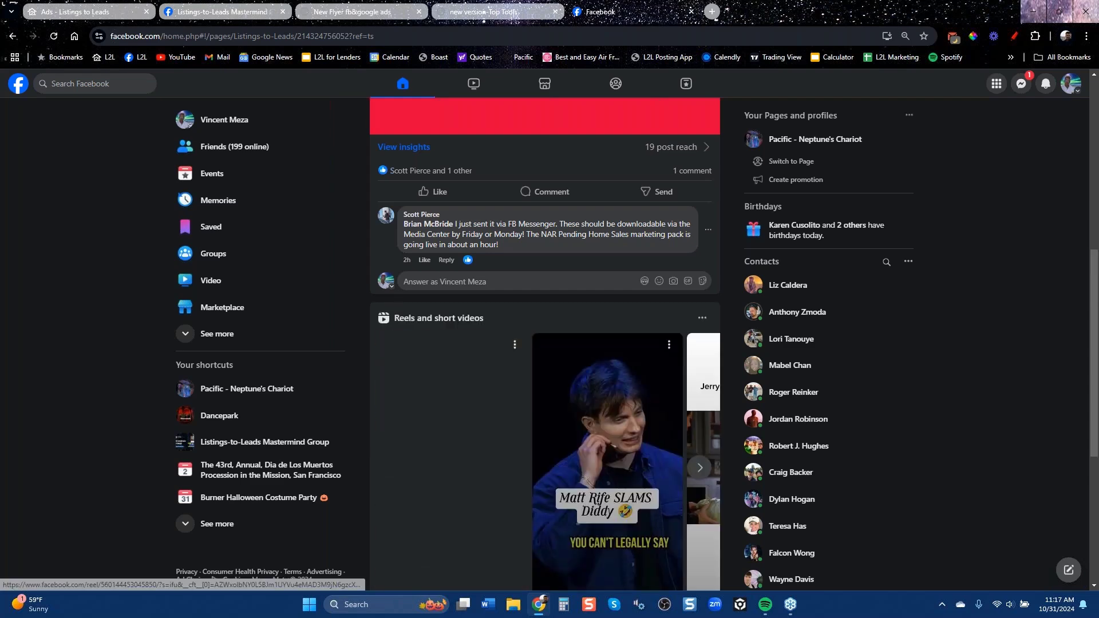
{"action": "scroll", "coordinate": [615, 507], "scroll_direction": "down", "scroll_amount": 5}
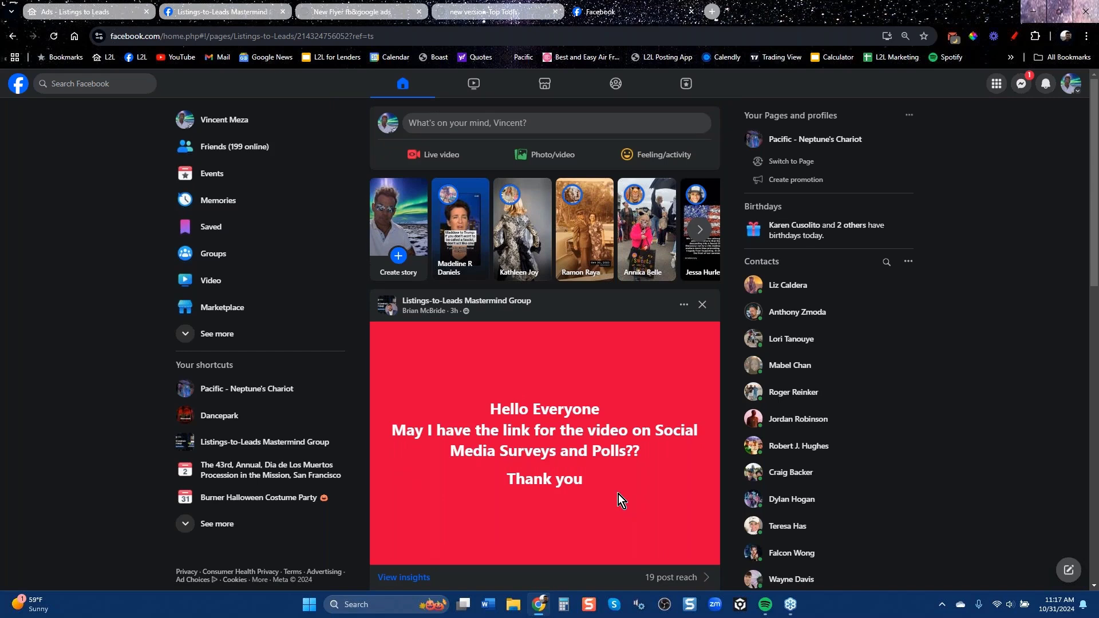
{"action": "scroll", "coordinate": [479, 417], "scroll_direction": "down", "scroll_amount": 10}
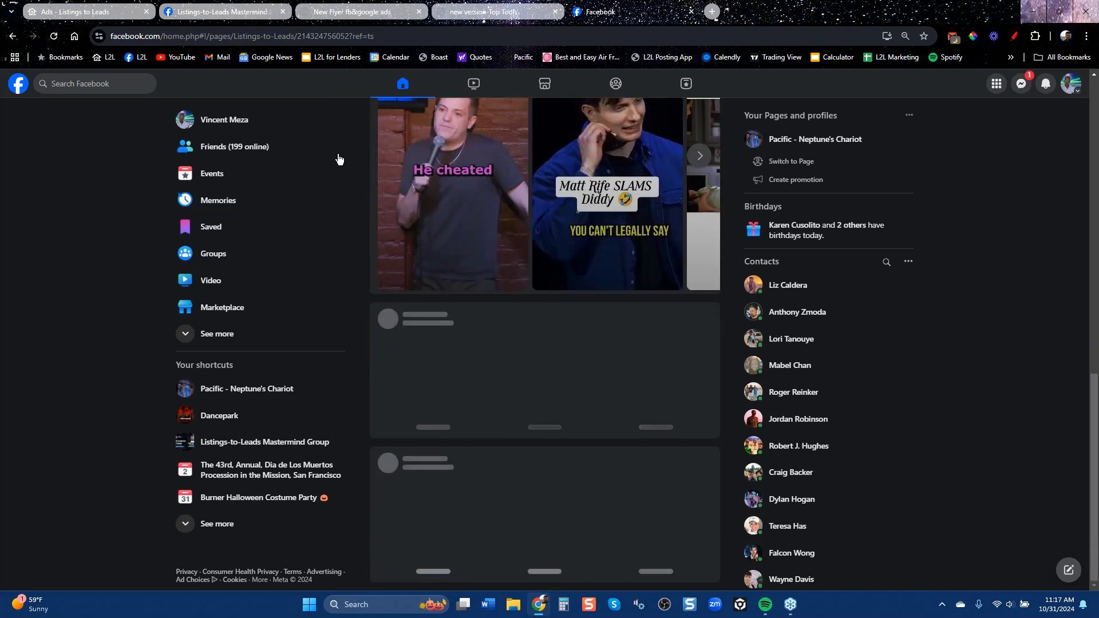
Step: Return to the ad form, and open the Listings-to-Leads YouTube channel's videos in a new browser tab
{"action": "left_click", "coordinate": [94, 16]}
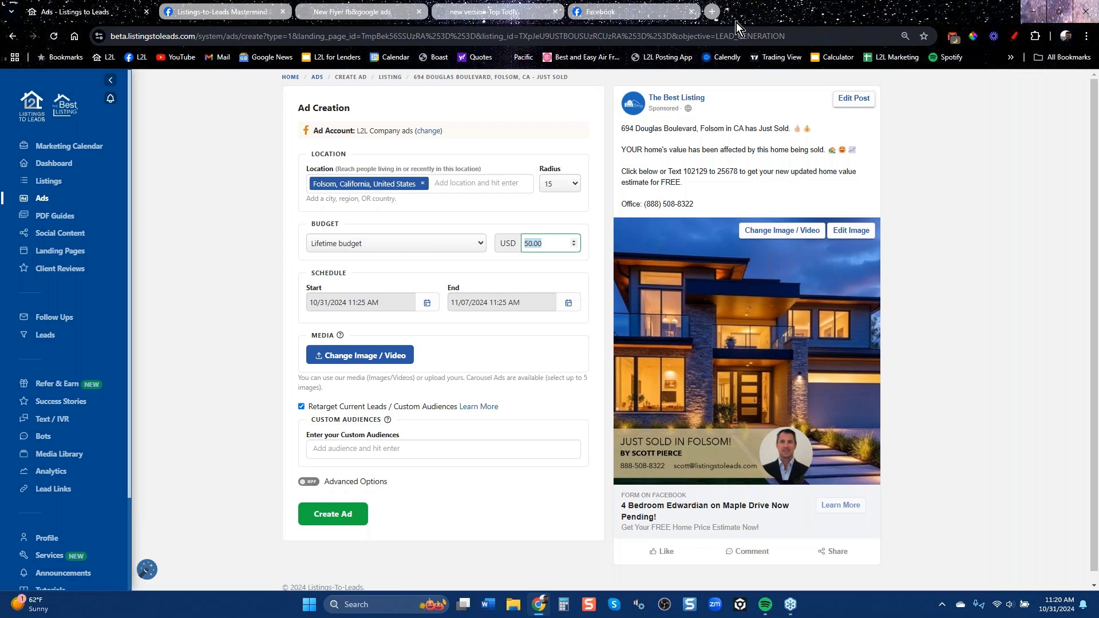
{"action": "left_click", "coordinate": [712, 11]}
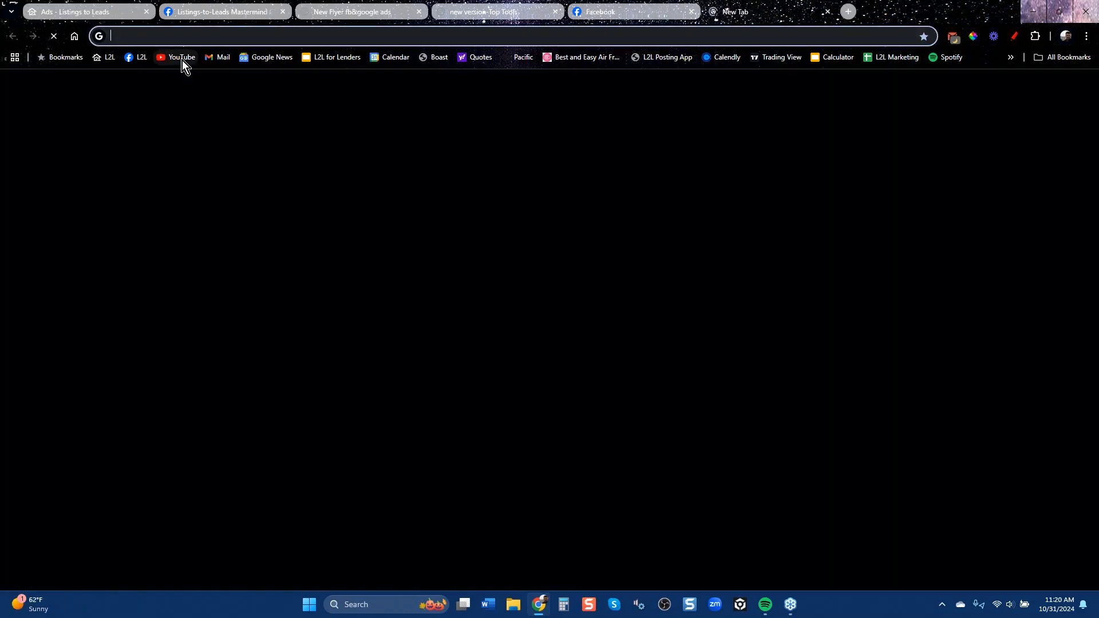
{"action": "left_click", "coordinate": [182, 60]}
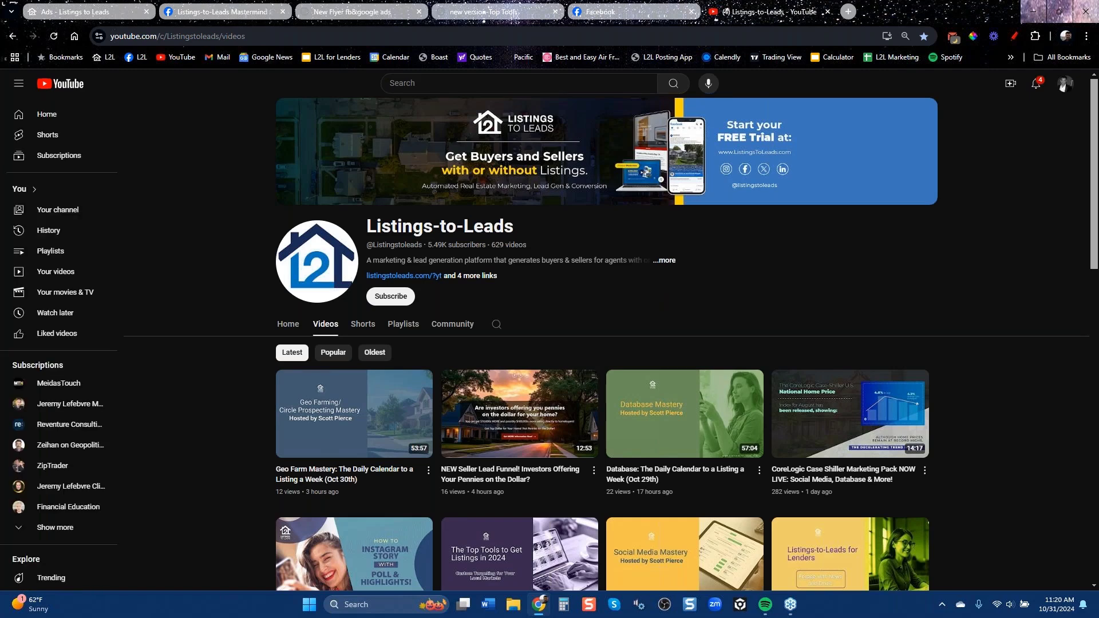
Step: Open the YouTube channel's home page, pause the $35 Open House Ad video, and look through the channel's video sections
{"action": "left_click", "coordinate": [288, 324]}
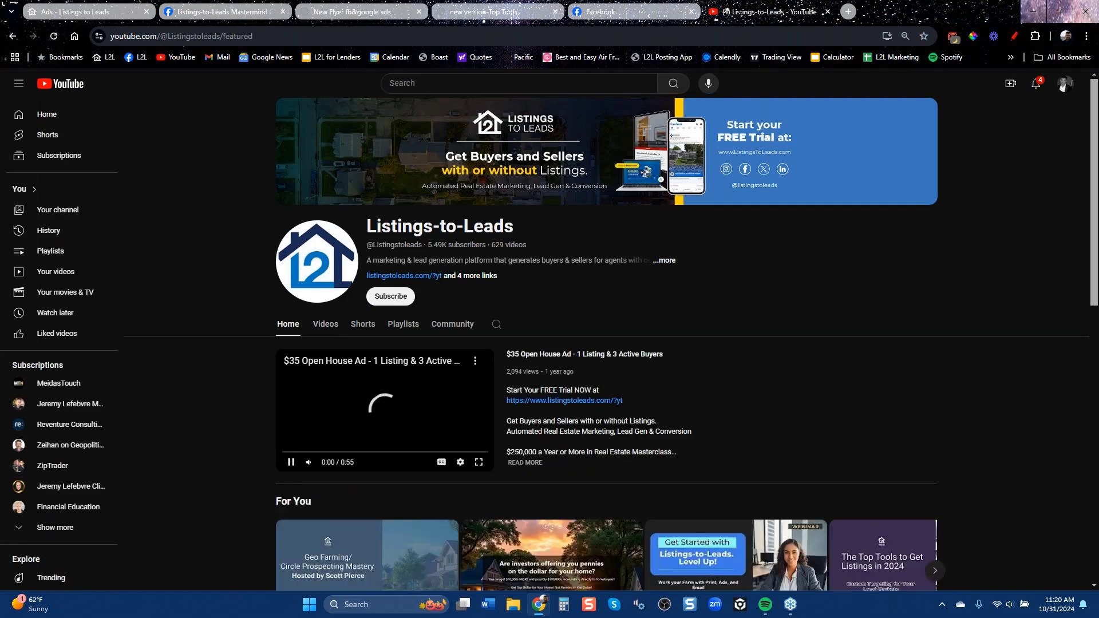
{"action": "left_click", "coordinate": [291, 463]}
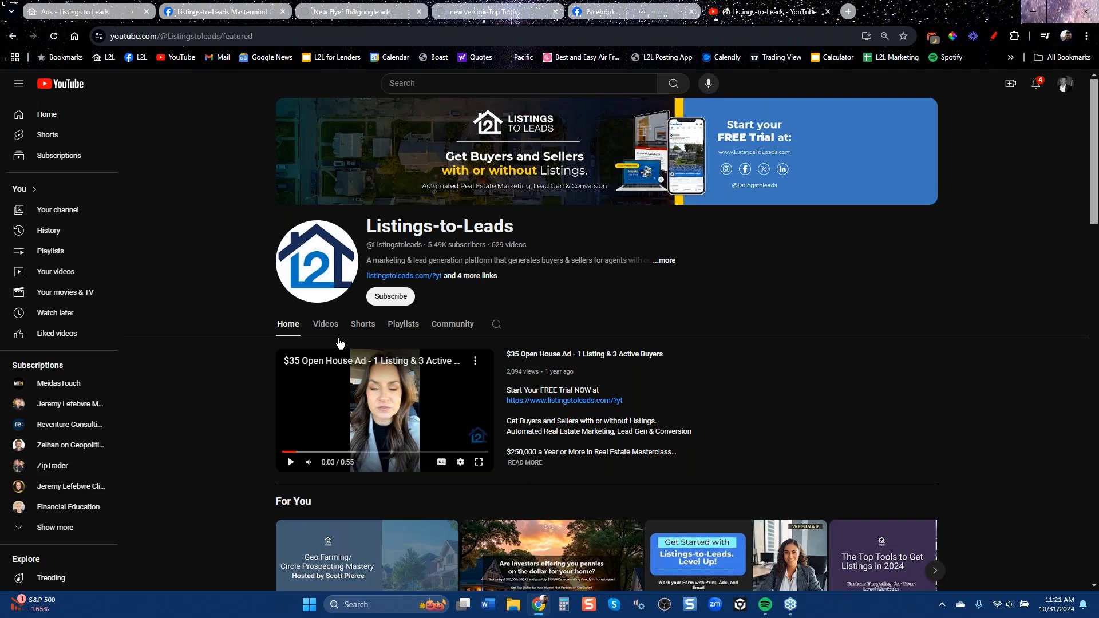
{"action": "scroll", "coordinate": [276, 431], "scroll_direction": "down", "scroll_amount": 5}
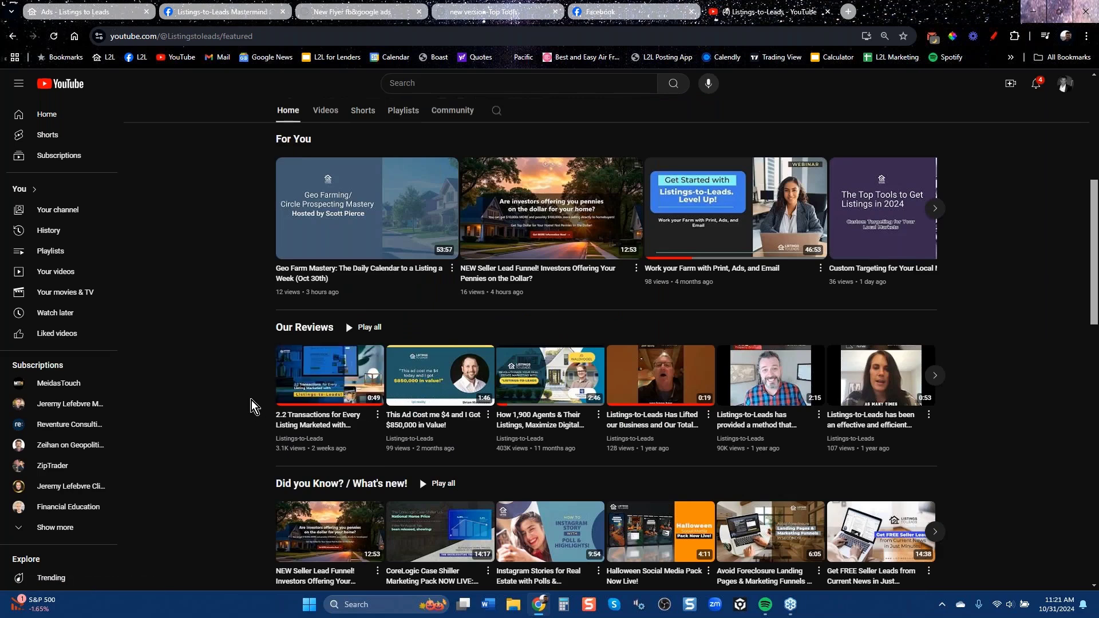
Step: Check the ad form, return to Facebook, expand the full list of sections, and open the Pacific - Neptune's Chariot page from the shortcuts
{"action": "left_click", "coordinate": [98, 20]}
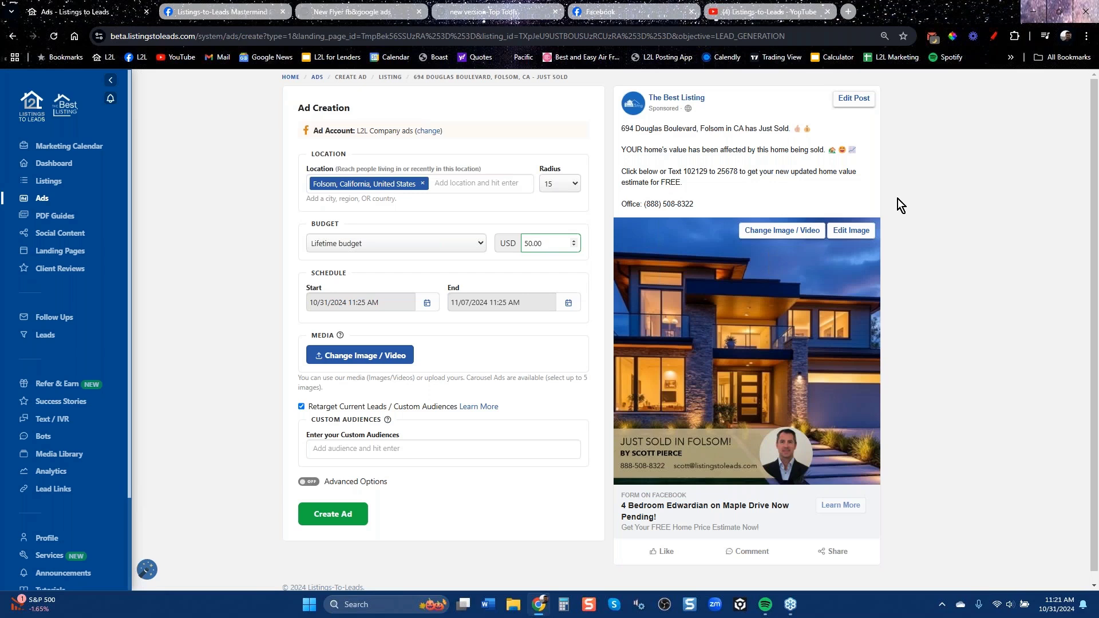
{"action": "left_click", "coordinate": [634, 14]}
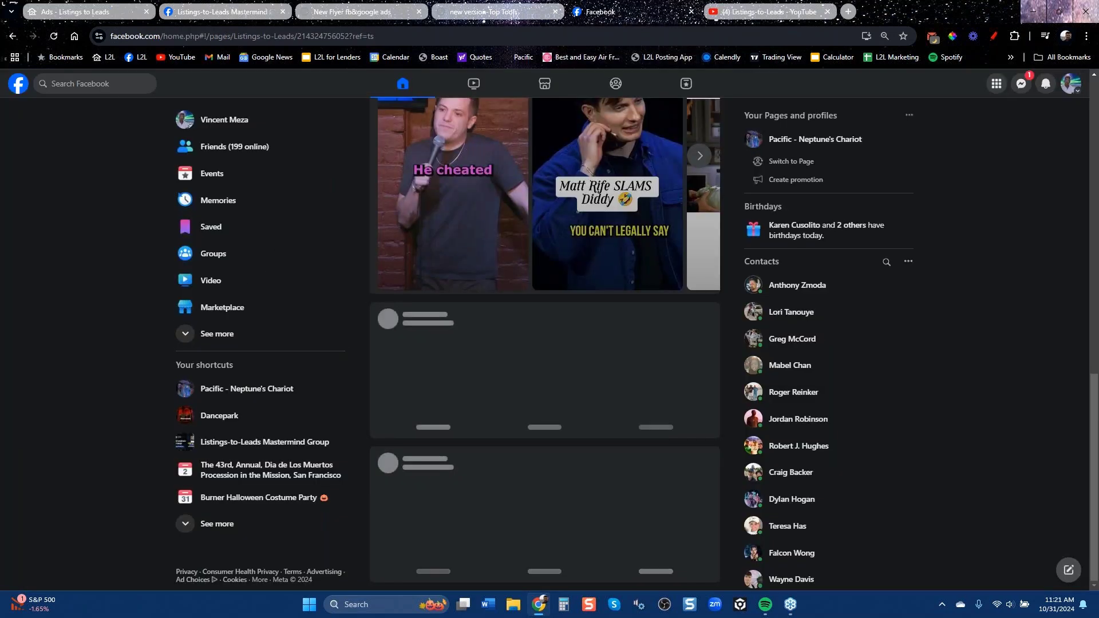
{"action": "left_click", "coordinate": [231, 336]}
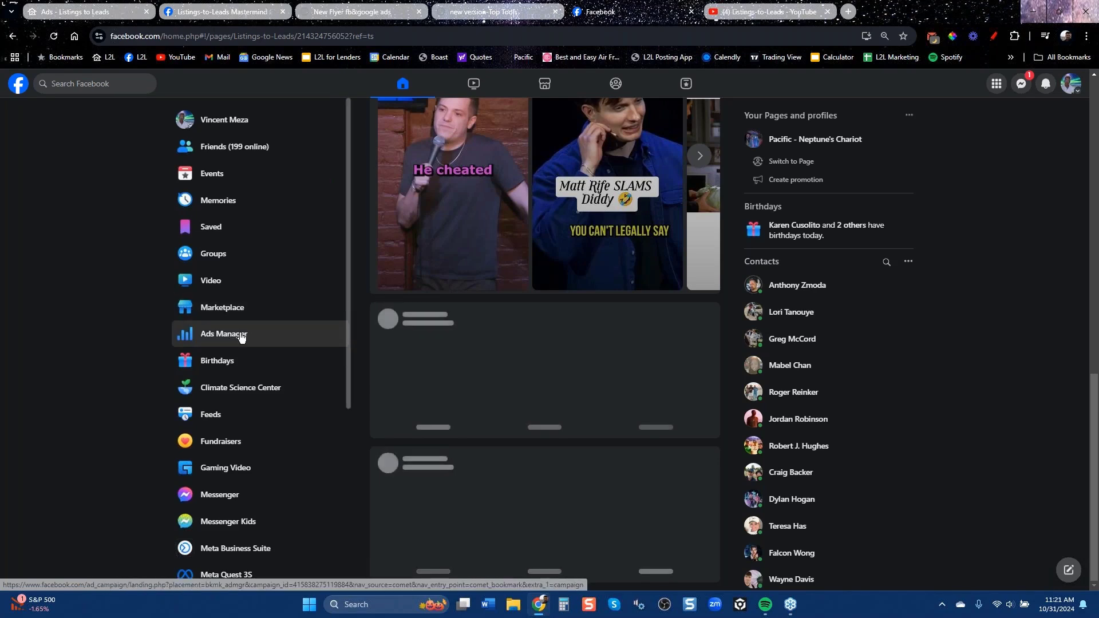
{"action": "scroll", "coordinate": [223, 317], "scroll_direction": "down", "scroll_amount": 6}
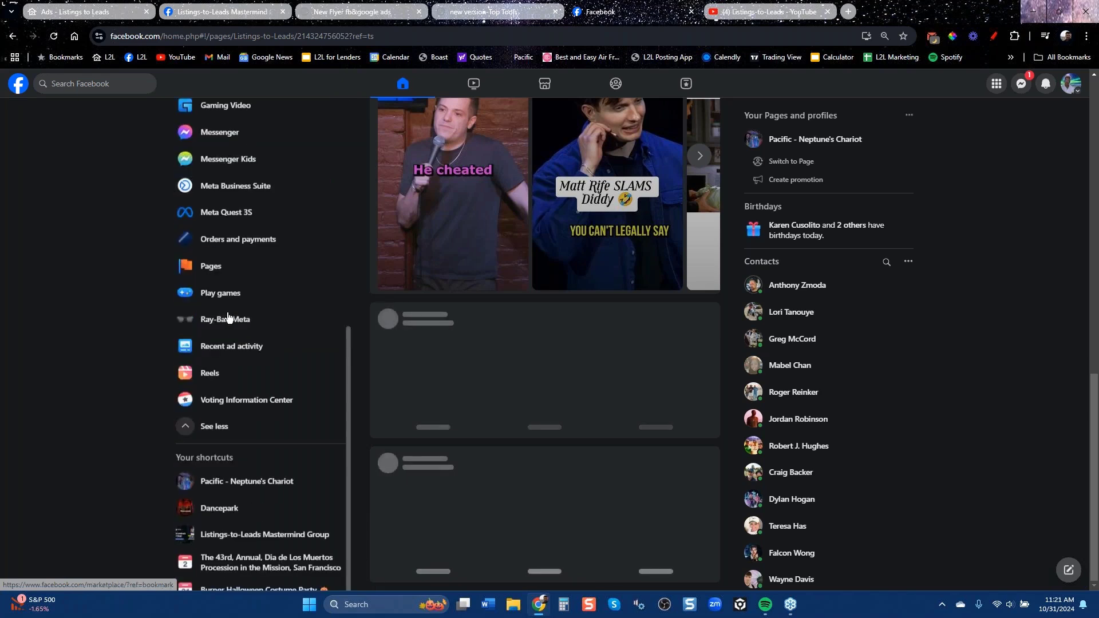
{"action": "left_click", "coordinate": [227, 319]}
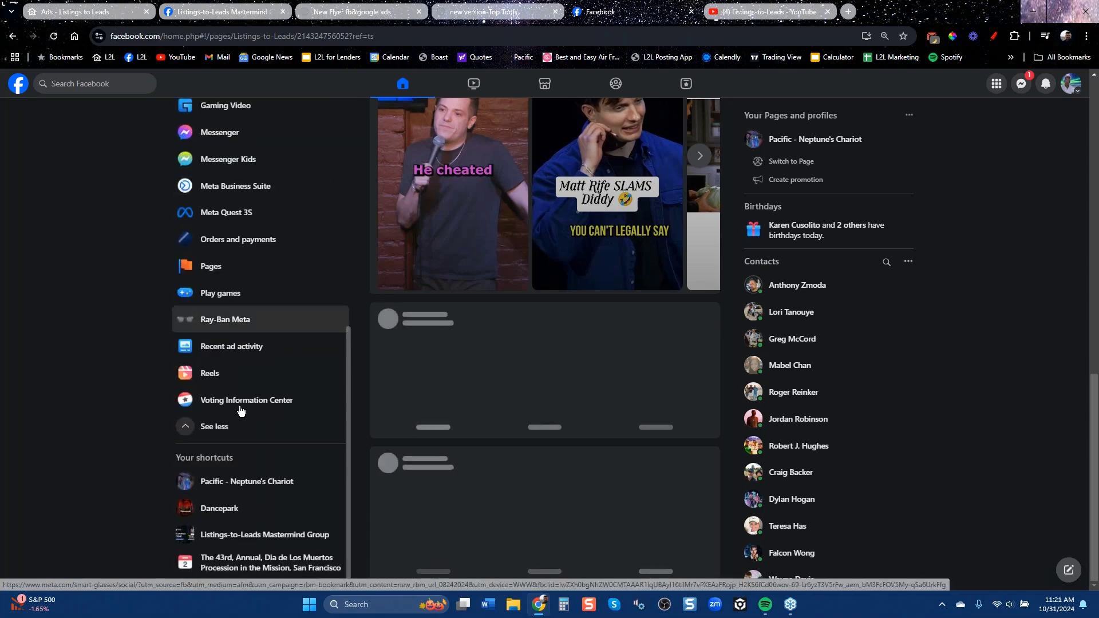
{"action": "left_click", "coordinate": [252, 487]}
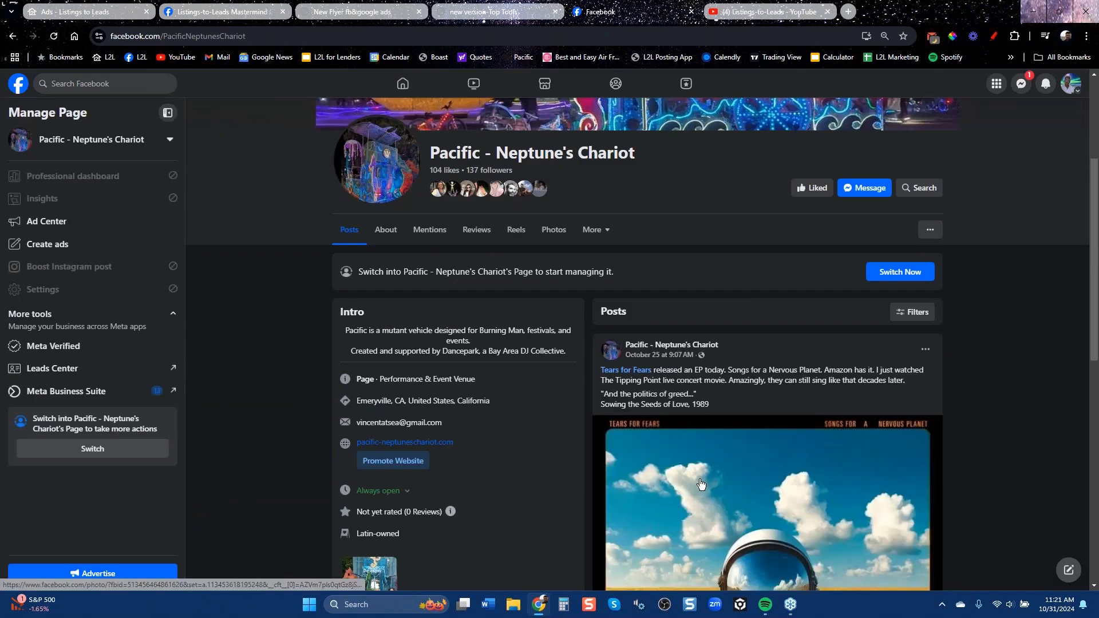
Step: Examine the boost option on the page's Tears for Fears post, and open the page's Ad Center
{"action": "scroll", "coordinate": [699, 485], "scroll_direction": "down", "scroll_amount": 6}
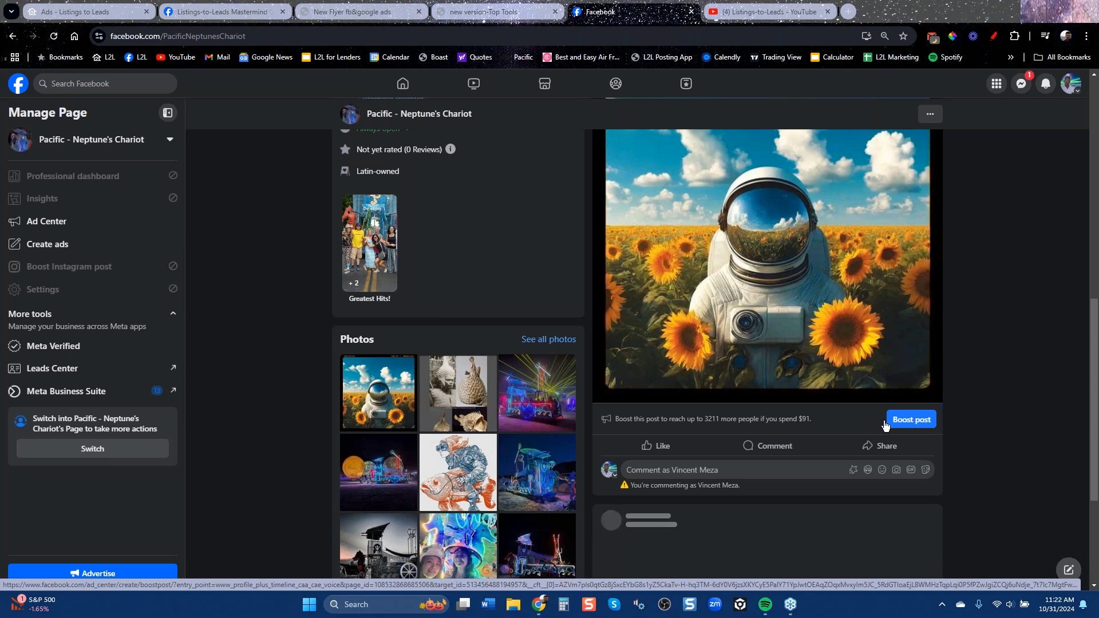
{"action": "scroll", "coordinate": [893, 425], "scroll_direction": "down", "scroll_amount": 3}
{"action": "scroll", "coordinate": [885, 419], "scroll_direction": "up", "scroll_amount": 5}
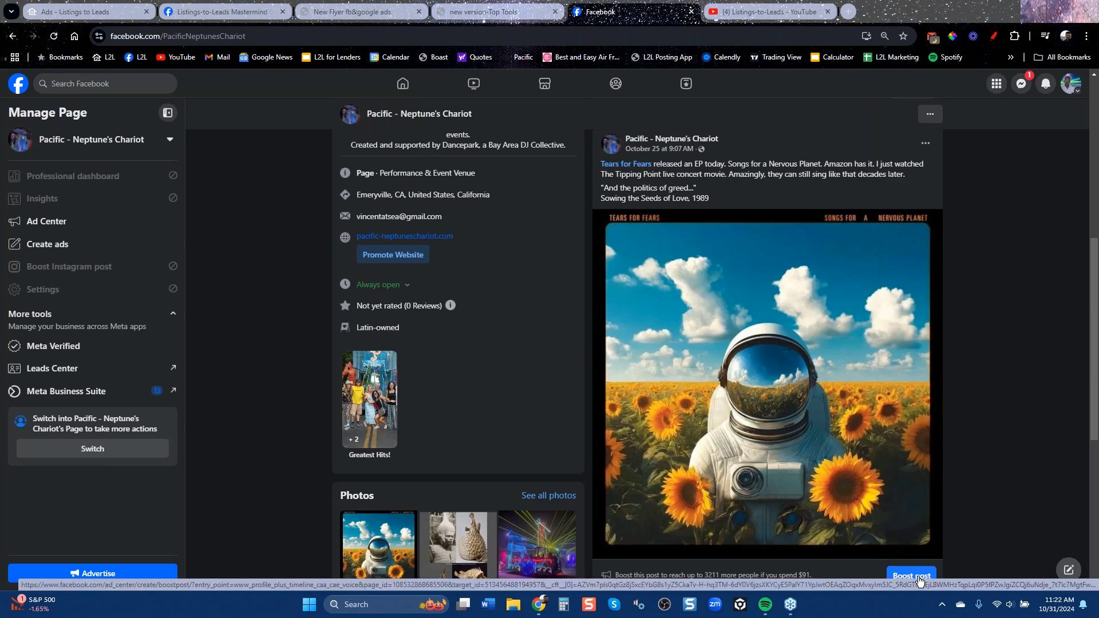
{"action": "scroll", "coordinate": [883, 518], "scroll_direction": "down", "scroll_amount": 6}
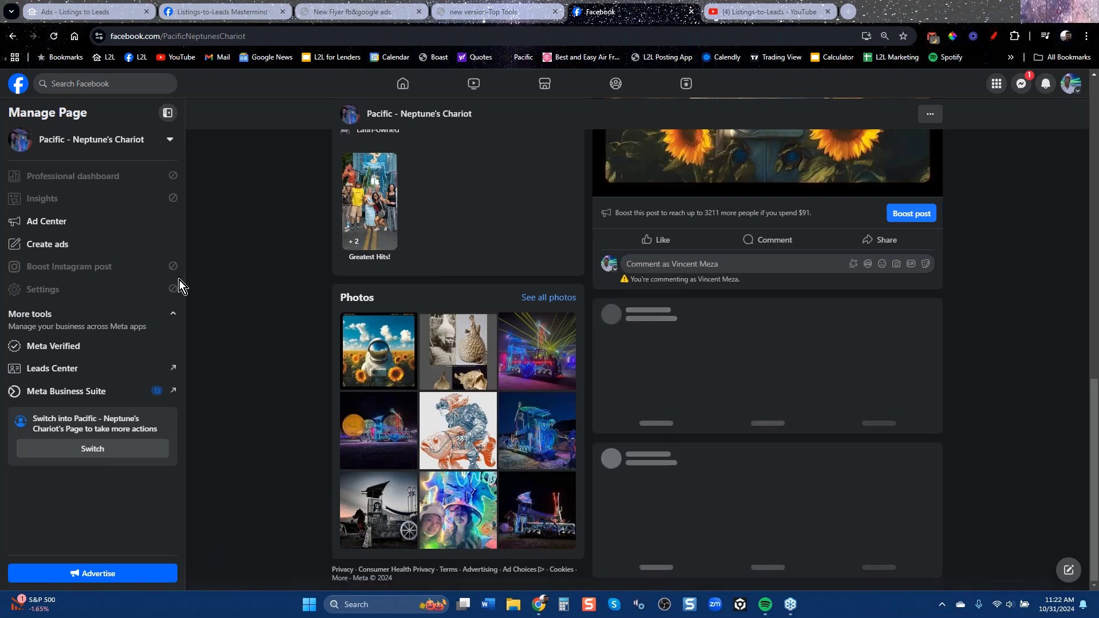
{"action": "key", "text": "Home"}
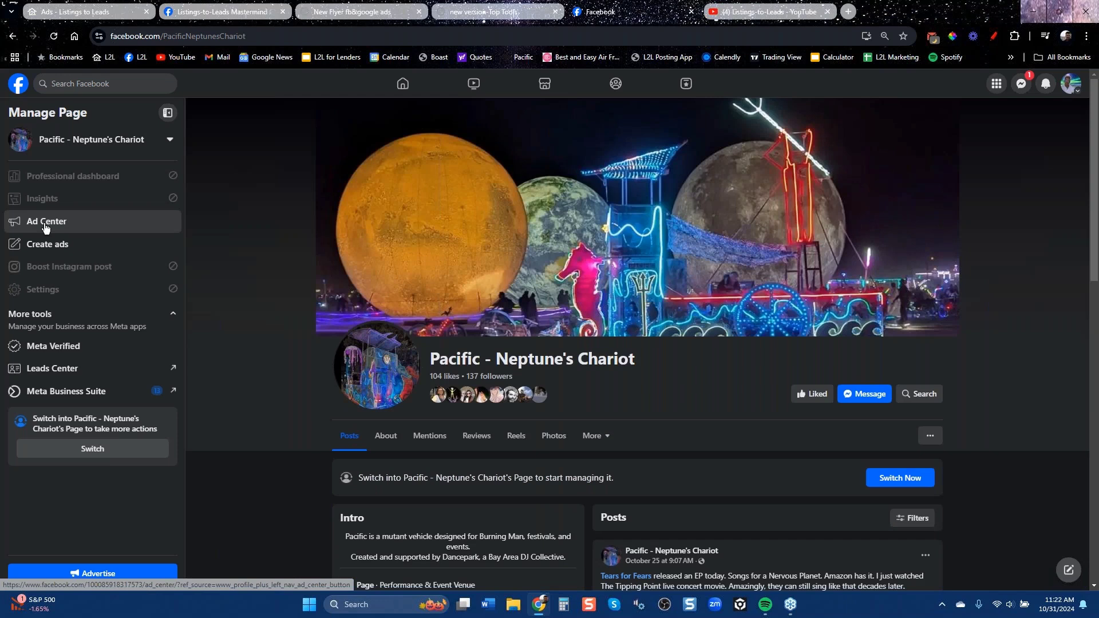
{"action": "left_click", "coordinate": [46, 228]}
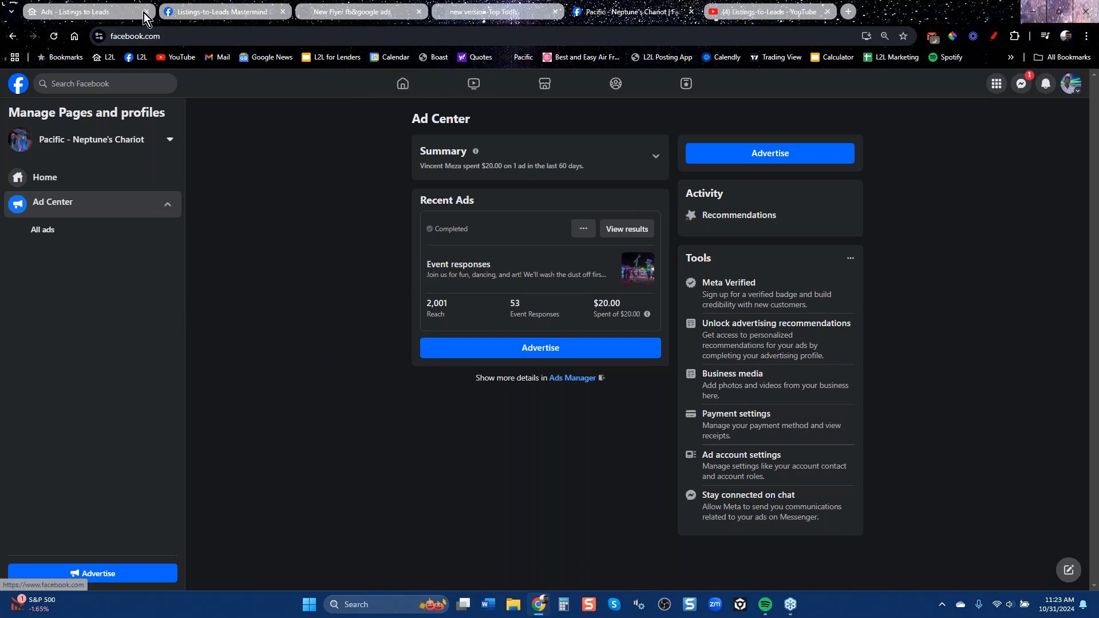
Step: Return from Facebook to Listings-to-Leads, go back to the dashboard, and show the types of Facebook ads that can be created
{"action": "left_click", "coordinate": [119, 16]}
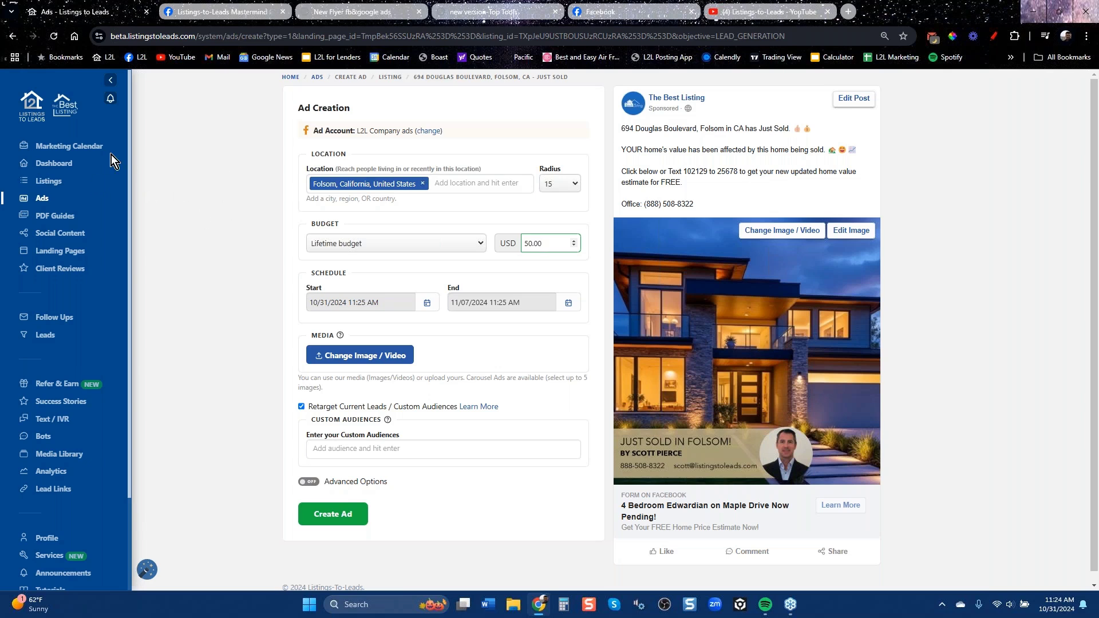
{"action": "left_click", "coordinate": [13, 37]}
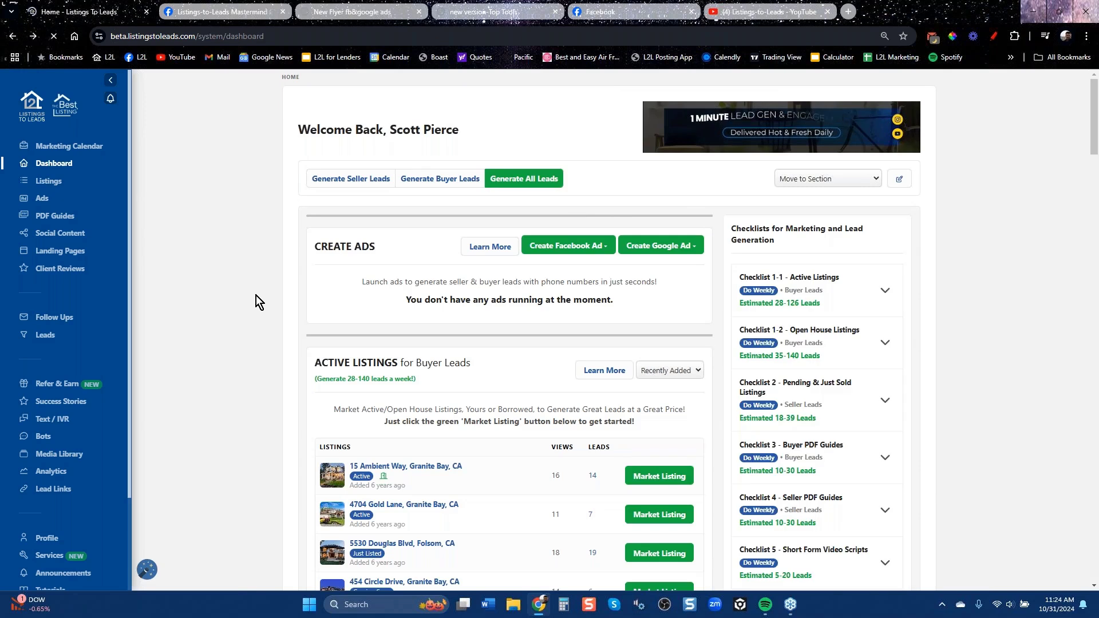
{"action": "left_click", "coordinate": [356, 184]}
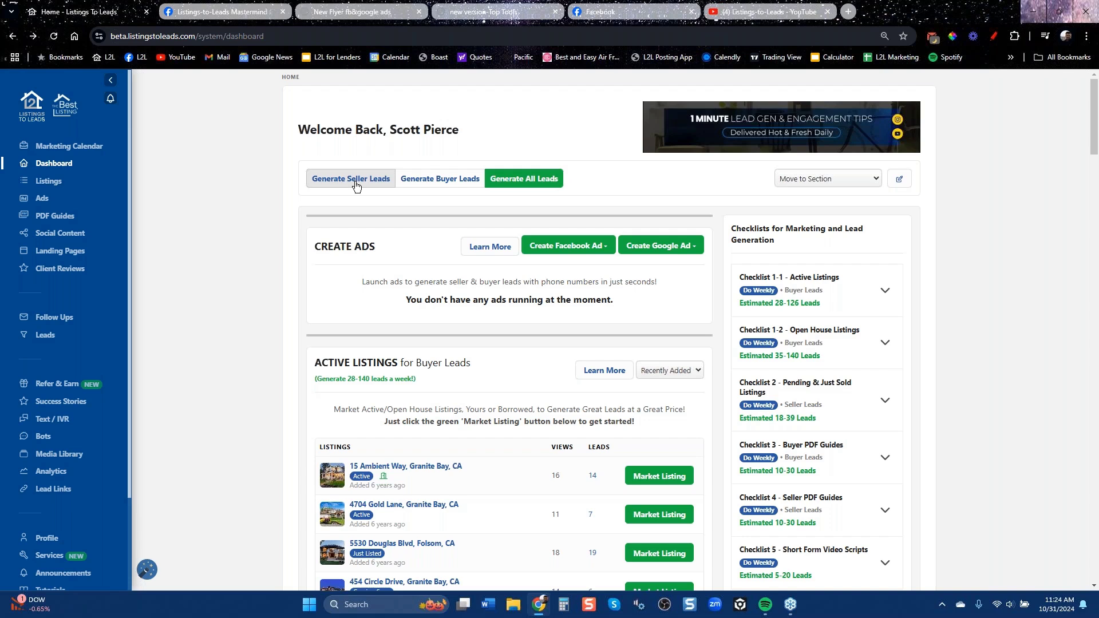
{"action": "left_click", "coordinate": [591, 252]}
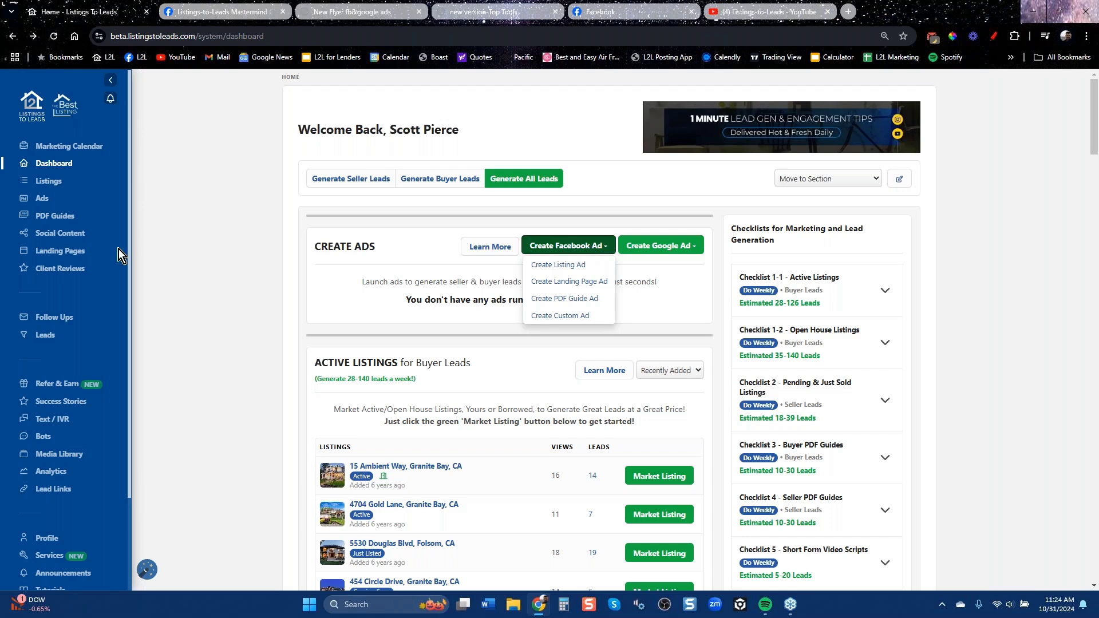
Step: Open the landing pages list, preview the live Free Home Values page, and return to the list
{"action": "left_click", "coordinate": [60, 251]}
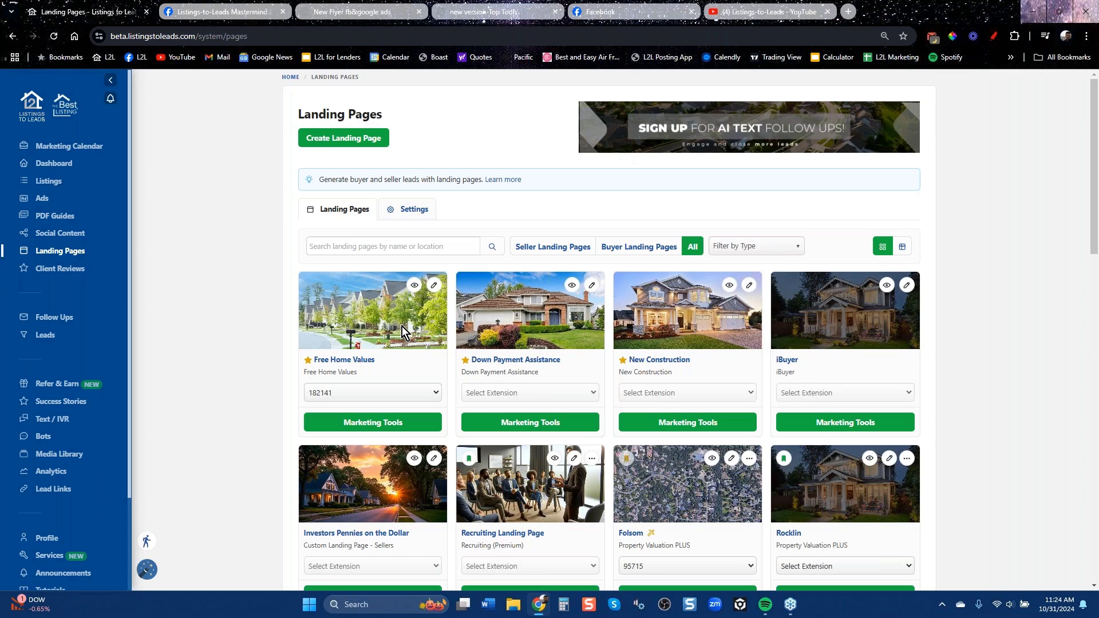
{"action": "left_click", "coordinate": [414, 285]}
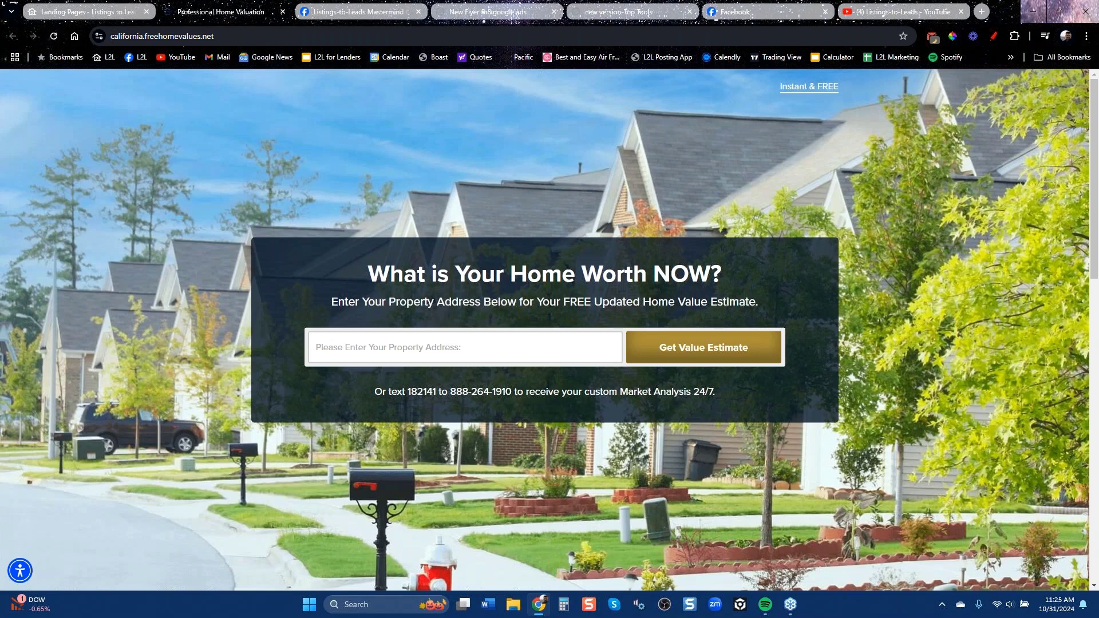
{"action": "left_click", "coordinate": [96, 15]}
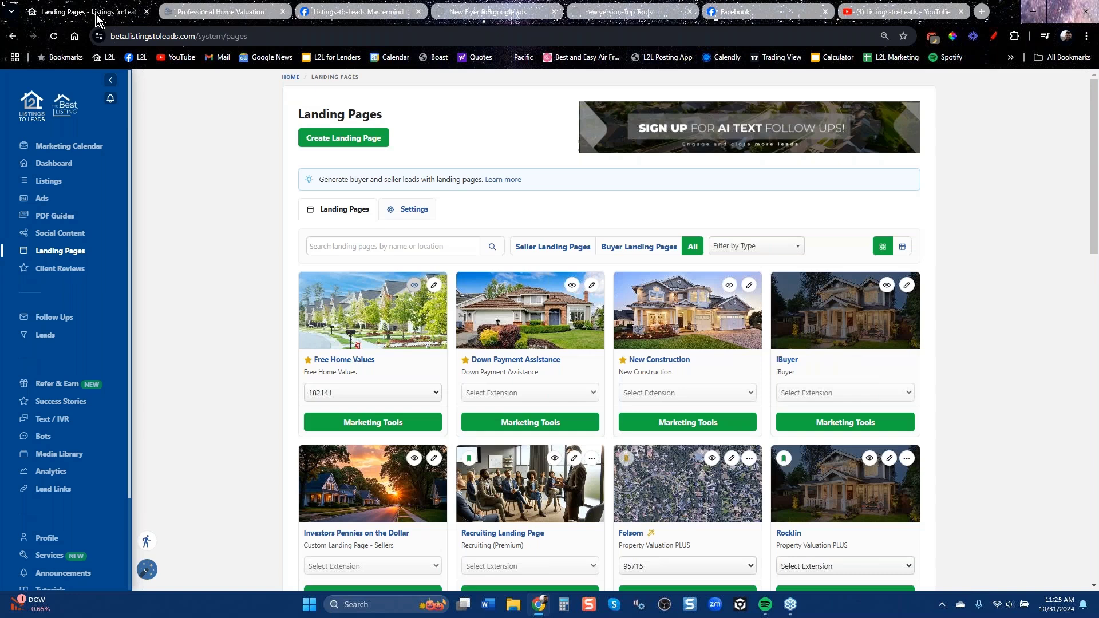
Step: Open the Free Home Values marketing tools and set the Facebook ad's location to Naples, Florida, United States
{"action": "left_click", "coordinate": [387, 424]}
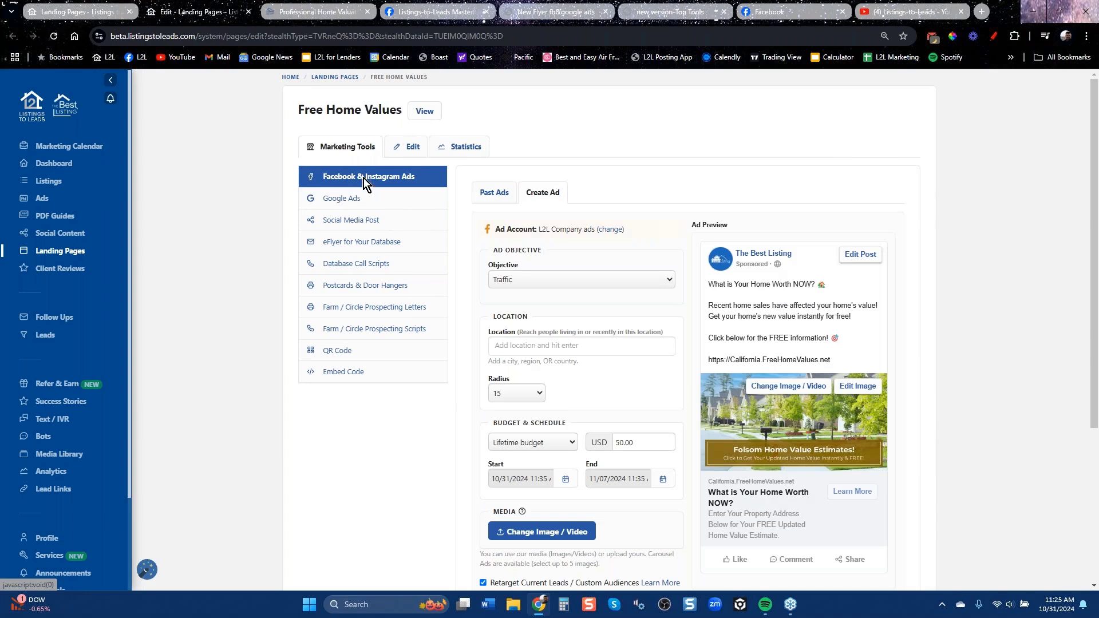
{"action": "scroll", "coordinate": [680, 463], "scroll_direction": "down", "scroll_amount": 4}
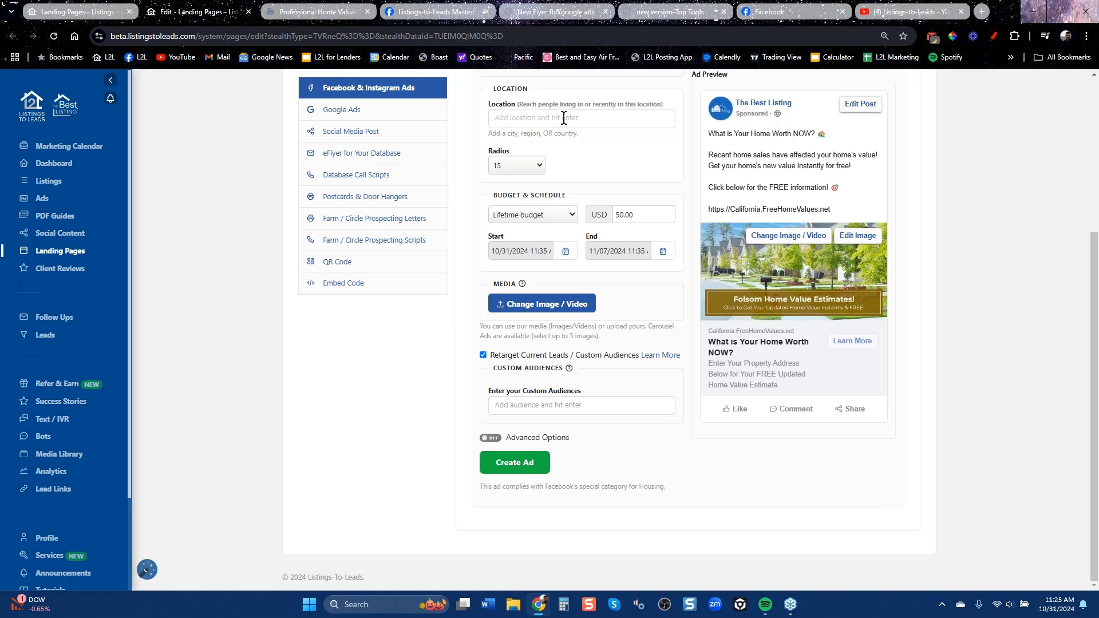
{"action": "type", "text": "Naples, fl"}
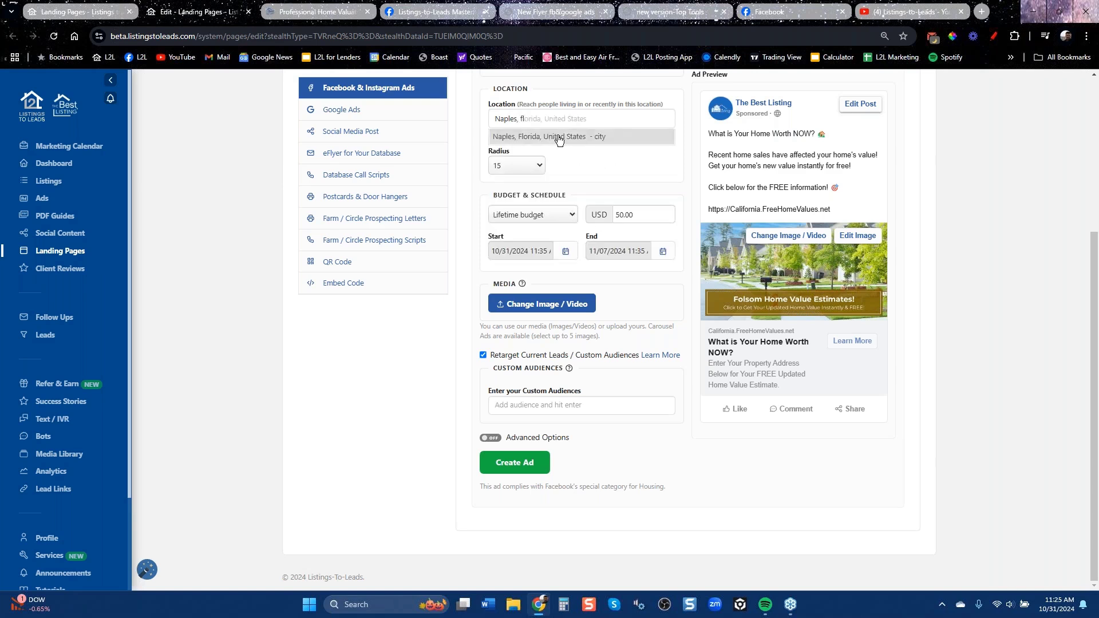
{"action": "left_click", "coordinate": [559, 138]}
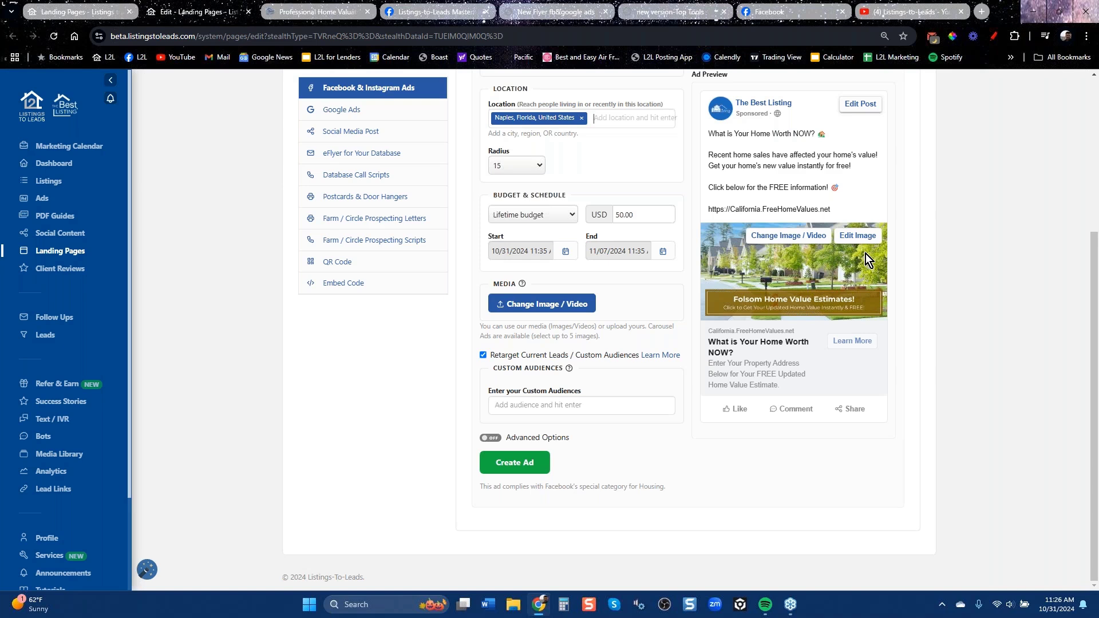
Step: Add the lines "20 homes sold last month." and "The high was 400k" below the ad text's opening question
{"action": "left_click", "coordinate": [838, 139]}
{"action": "key", "text": "Return"}
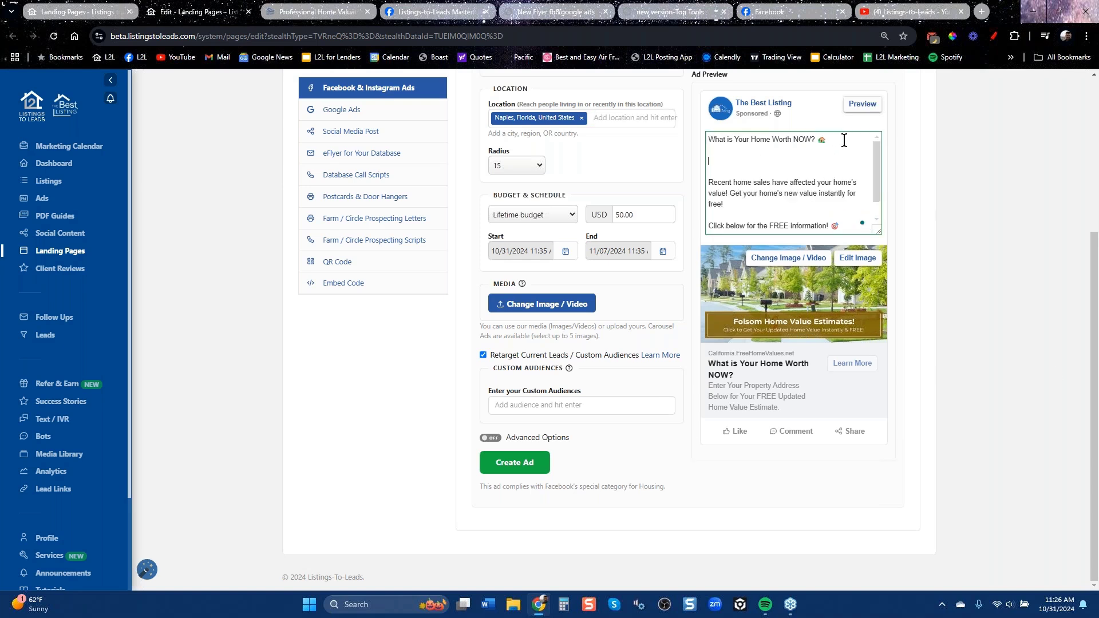
{"action": "type", "text": "20"}
{"action": "type", "text": " ho"}
{"action": "type", "text": "mes"}
{"action": "type", "text": "so"}
{"action": "type", "text": "ld last month."}
{"action": "key", "text": "Return"}
{"action": "type", "text": "The high was 400k"}
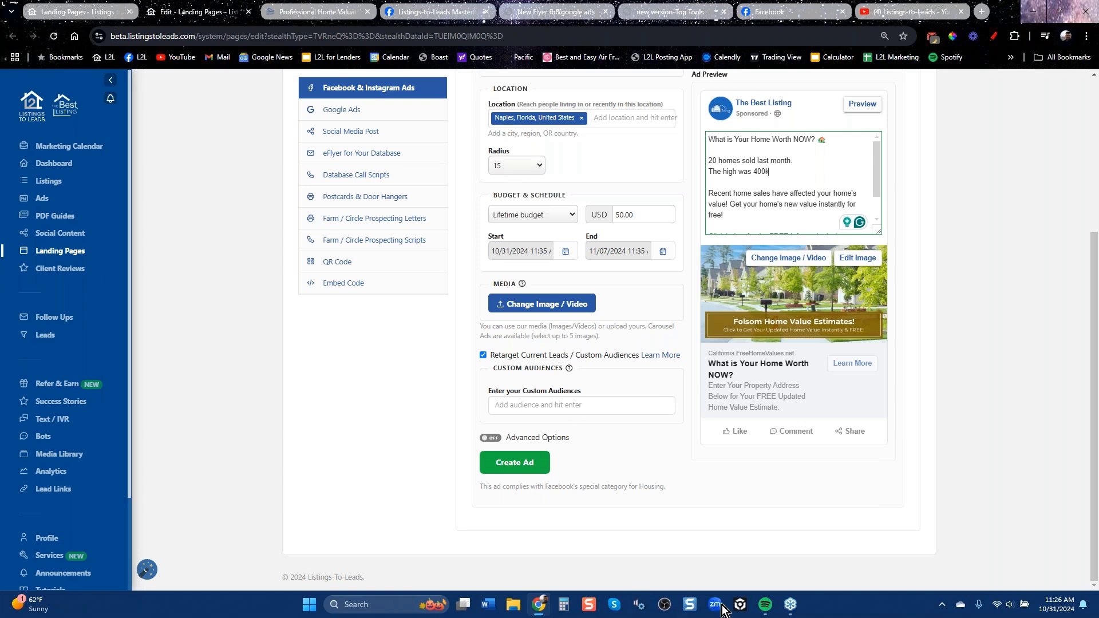
Step: Look up Naples, Florida on Google, examine its surroundings in Google Maps, and return to the landing pages list
{"action": "left_click", "coordinate": [981, 12]}
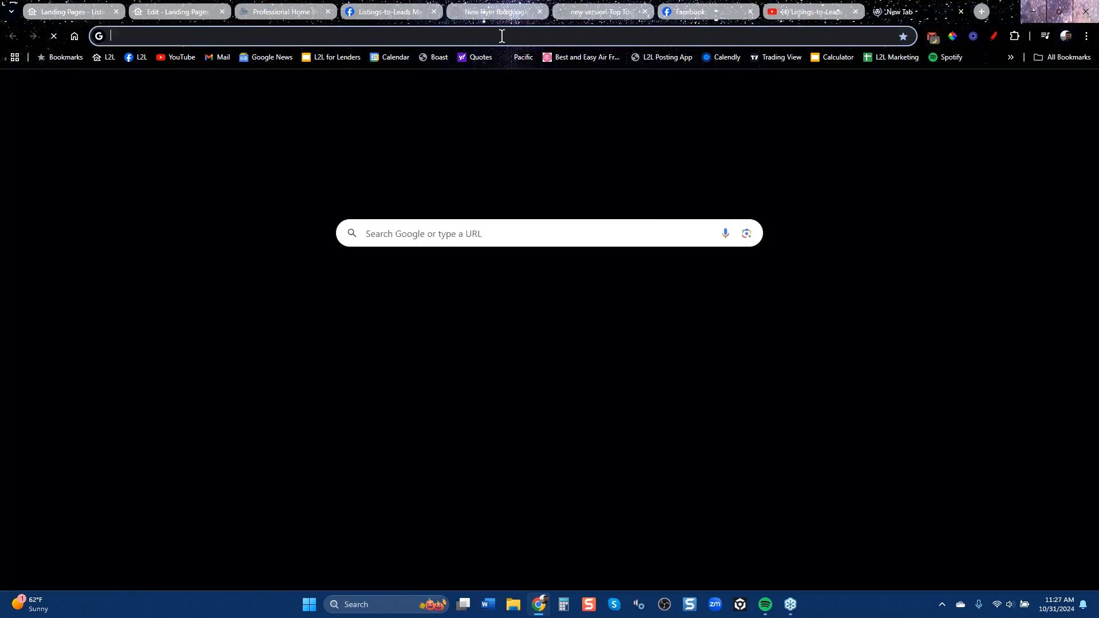
{"action": "left_click", "coordinate": [502, 35]}
{"action": "type", "text": "naples"}
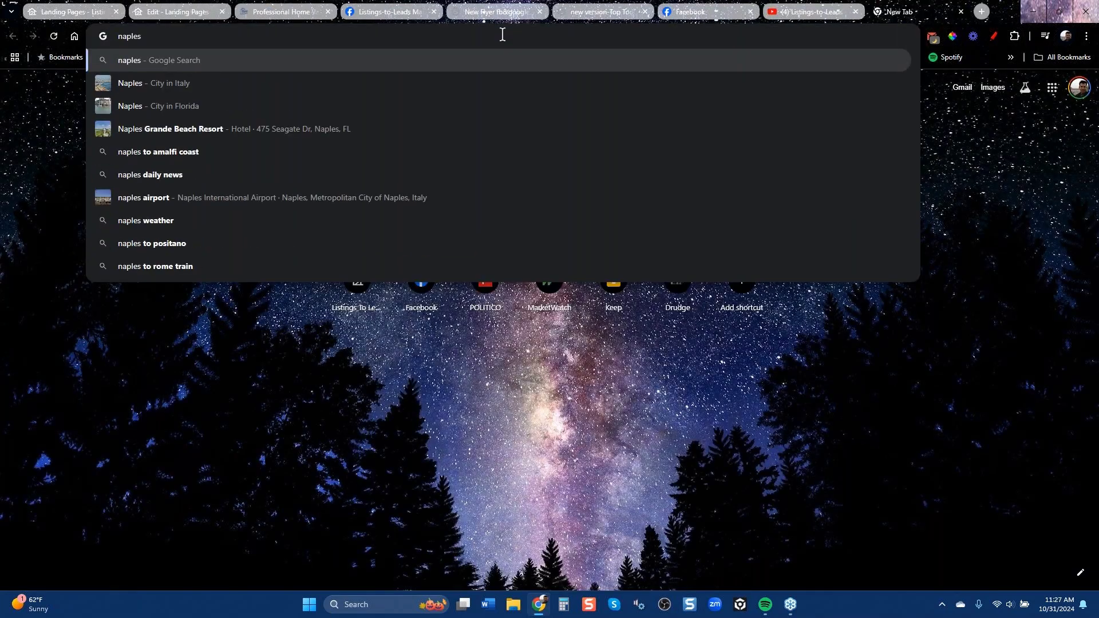
{"action": "key", "text": "Down"}
{"action": "key", "text": "Down"}
{"action": "key", "text": "Return"}
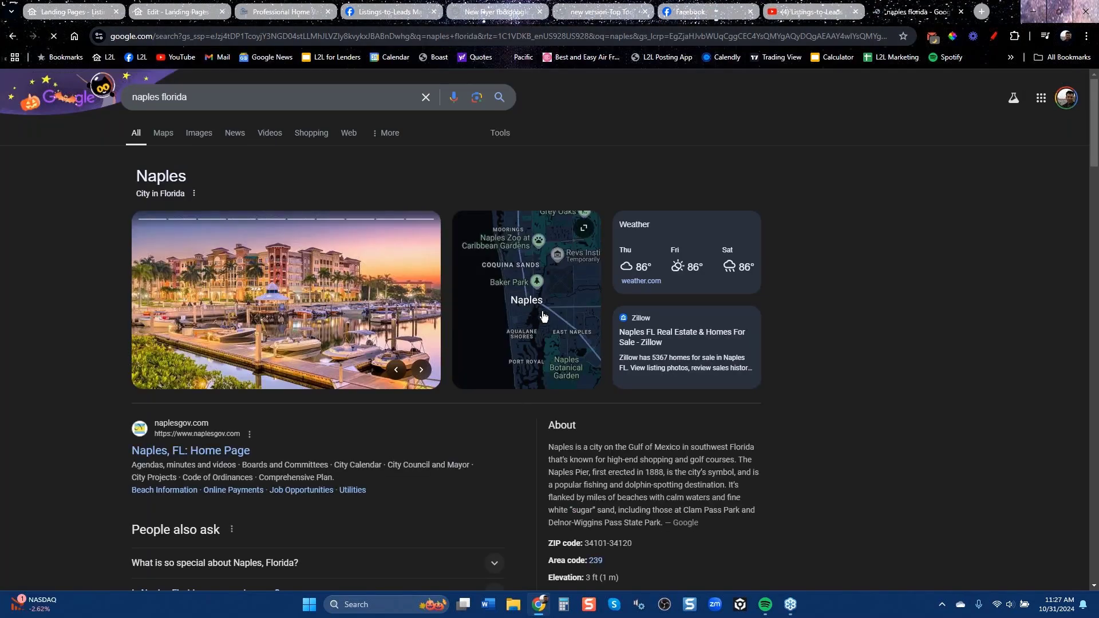
{"action": "left_click", "coordinate": [543, 316]}
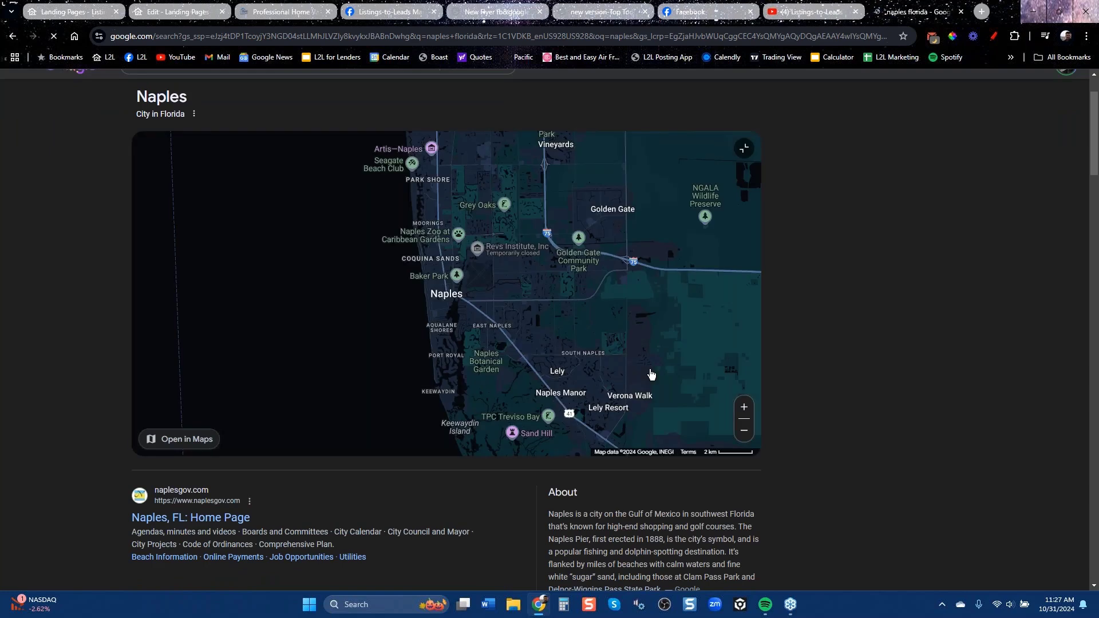
{"action": "left_click", "coordinate": [183, 438]}
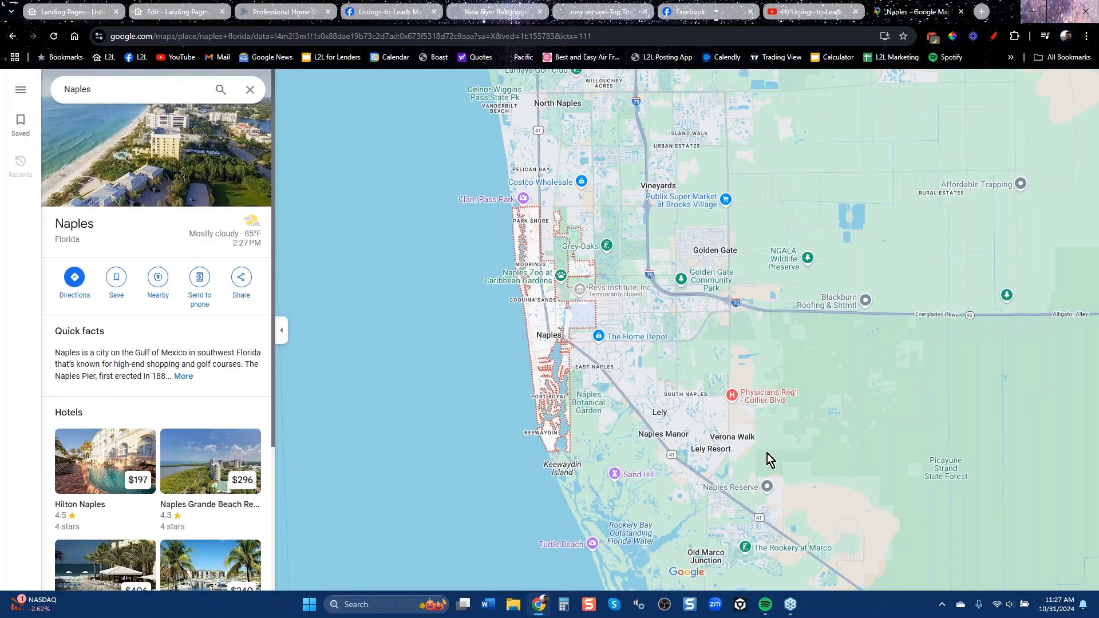
{"action": "scroll", "coordinate": [767, 453], "scroll_direction": "down", "scroll_amount": 1}
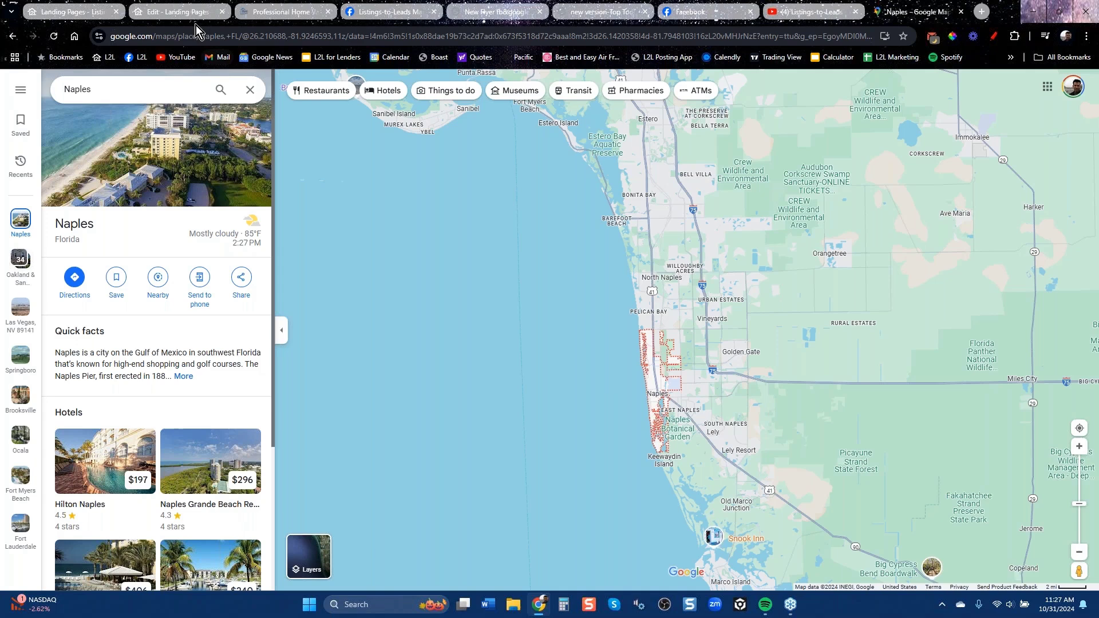
{"action": "left_click", "coordinate": [98, 14]}
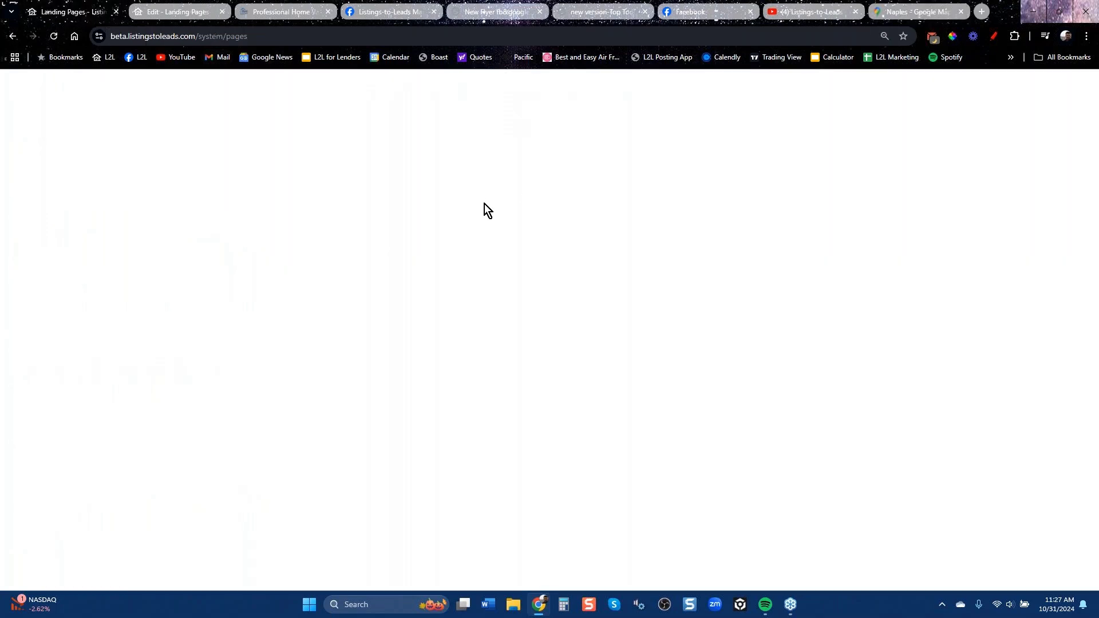
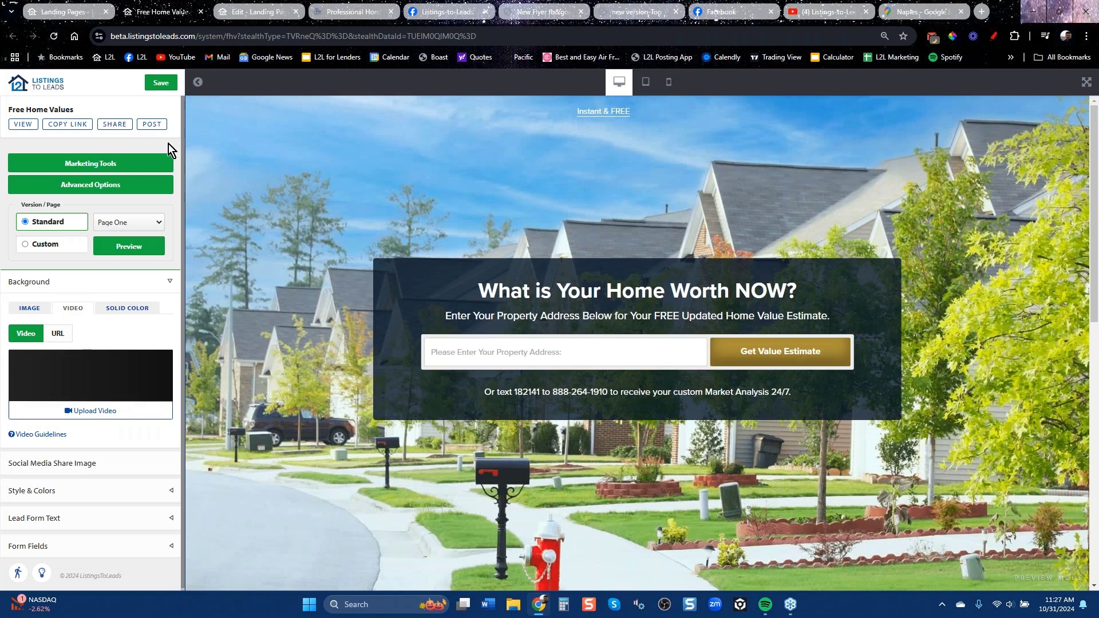
Step: Open the Free Home Values marketing tools, check the landing pages list, and return to the Free Home Values page editor
{"action": "left_click", "coordinate": [90, 166]}
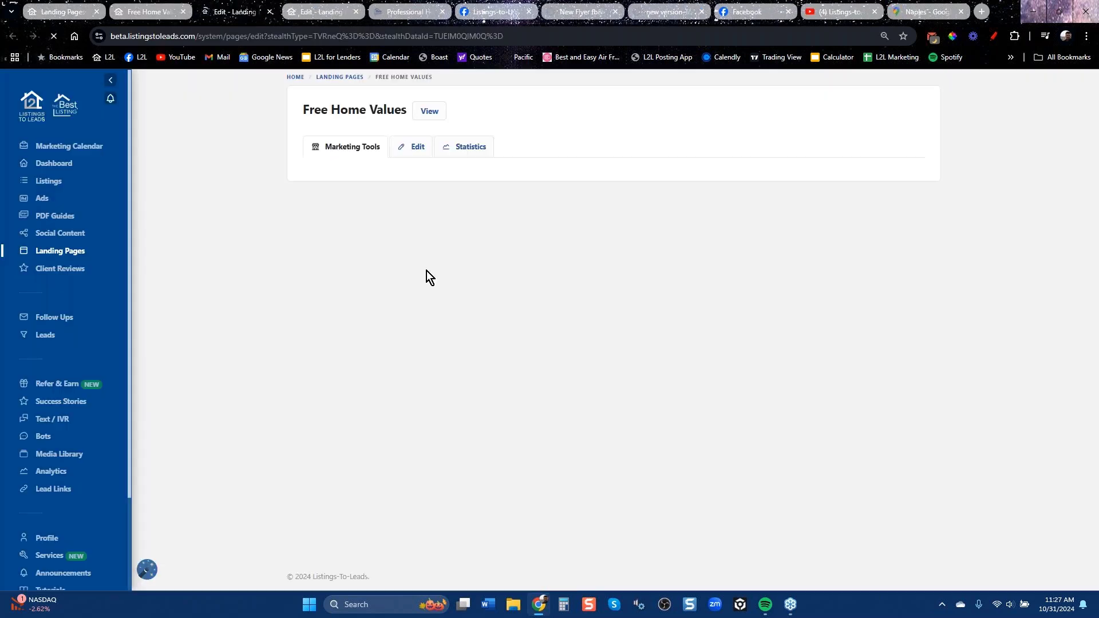
{"action": "left_click", "coordinate": [139, 14]}
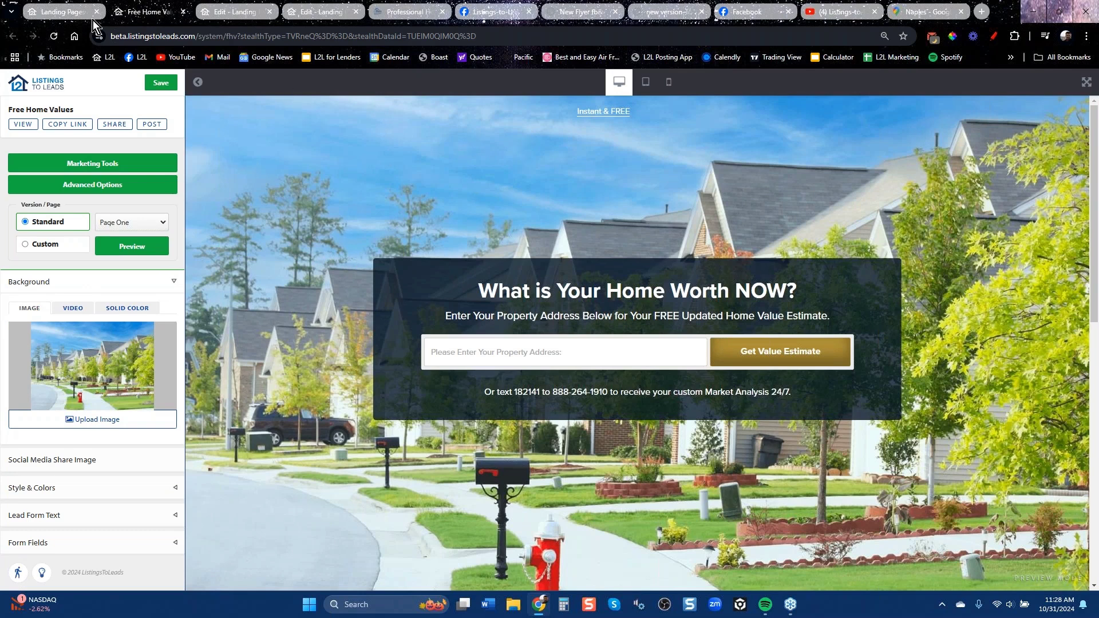
{"action": "left_click", "coordinate": [73, 14]}
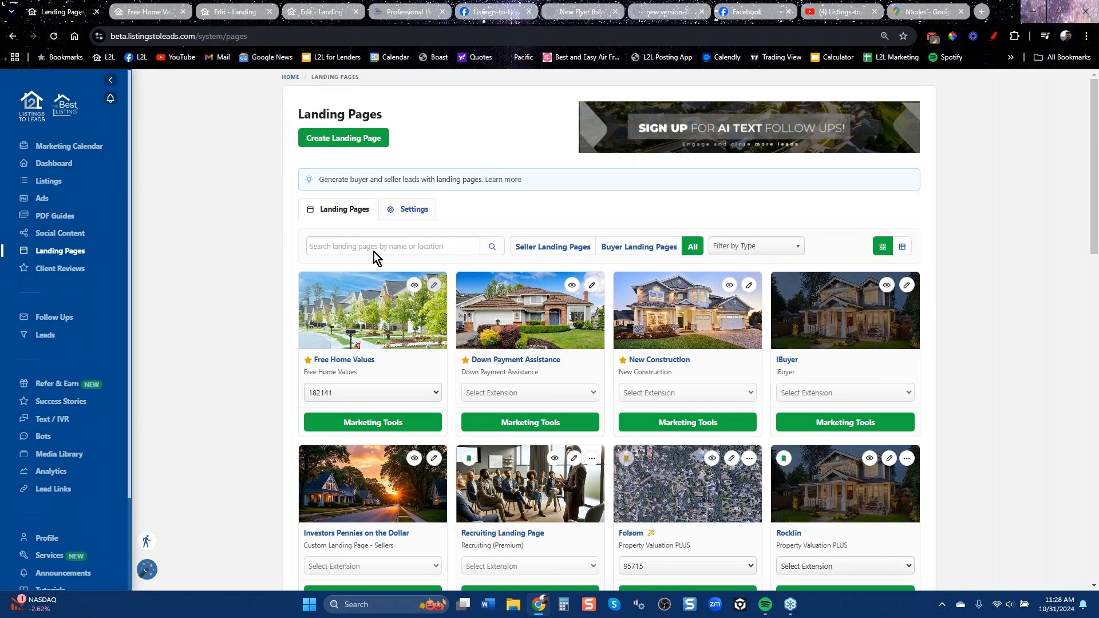
{"action": "left_click", "coordinate": [233, 12]}
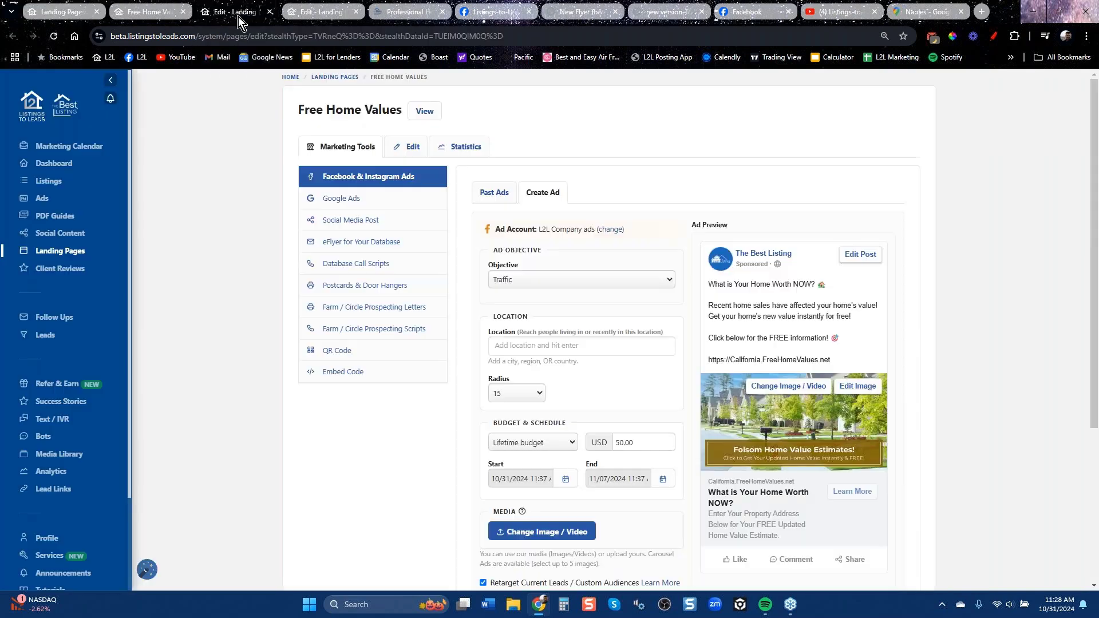
{"action": "left_click", "coordinate": [297, 14]}
{"action": "key", "text": "ctrl+2"}
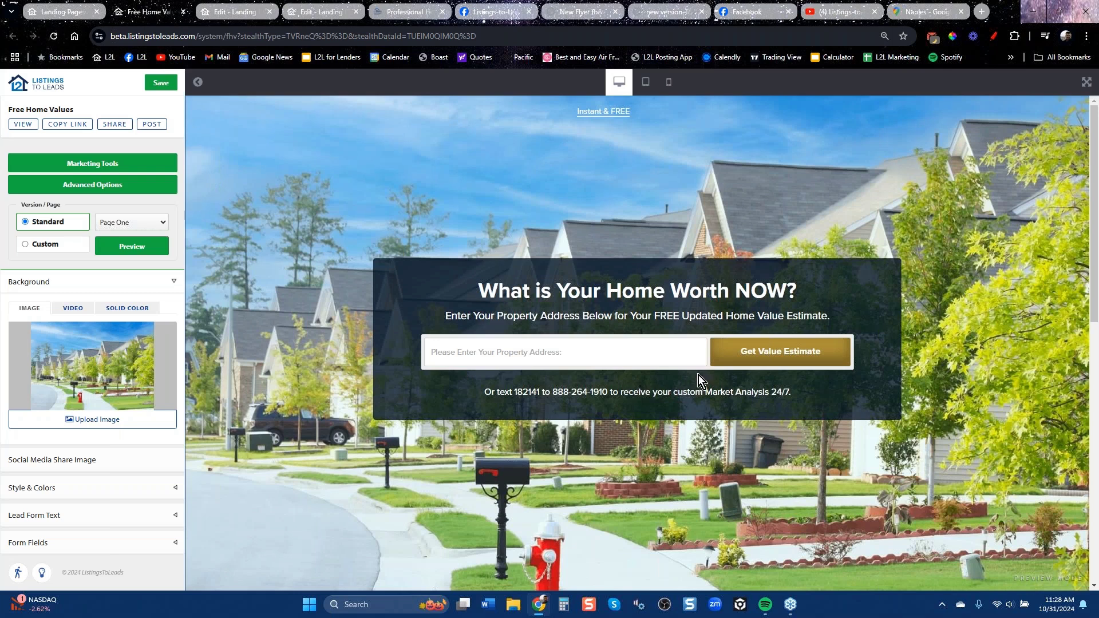
Step: Open the Free Home Values marketing tools again and add the line "Danville, San Ramon, Alamo" below the Facebook ad text's opening question
{"action": "left_click", "coordinate": [92, 170]}
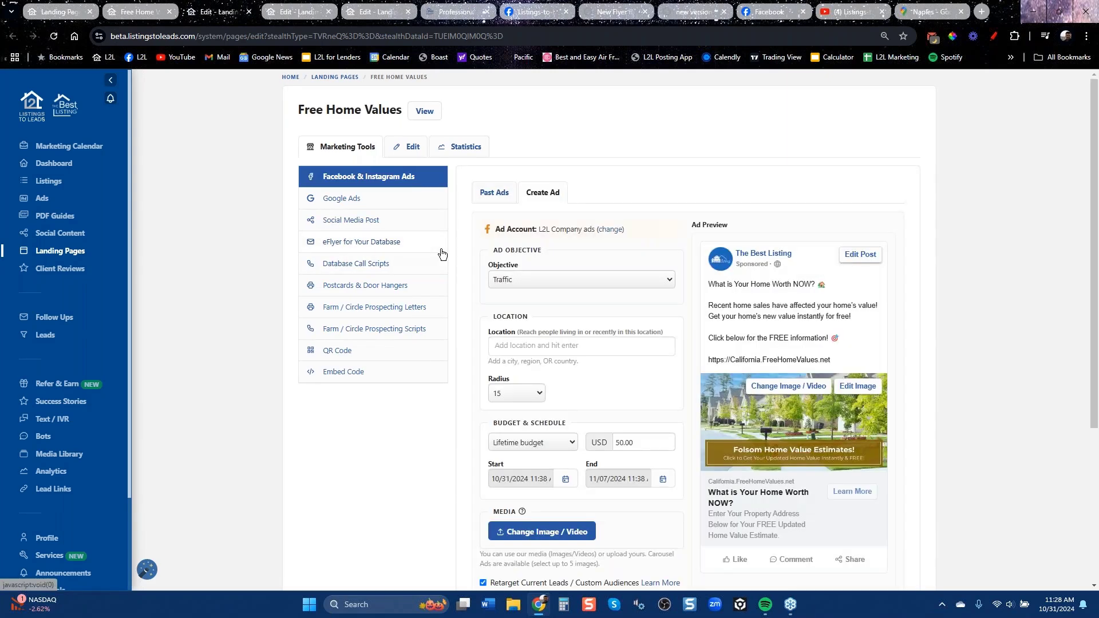
{"action": "left_click", "coordinate": [830, 289]}
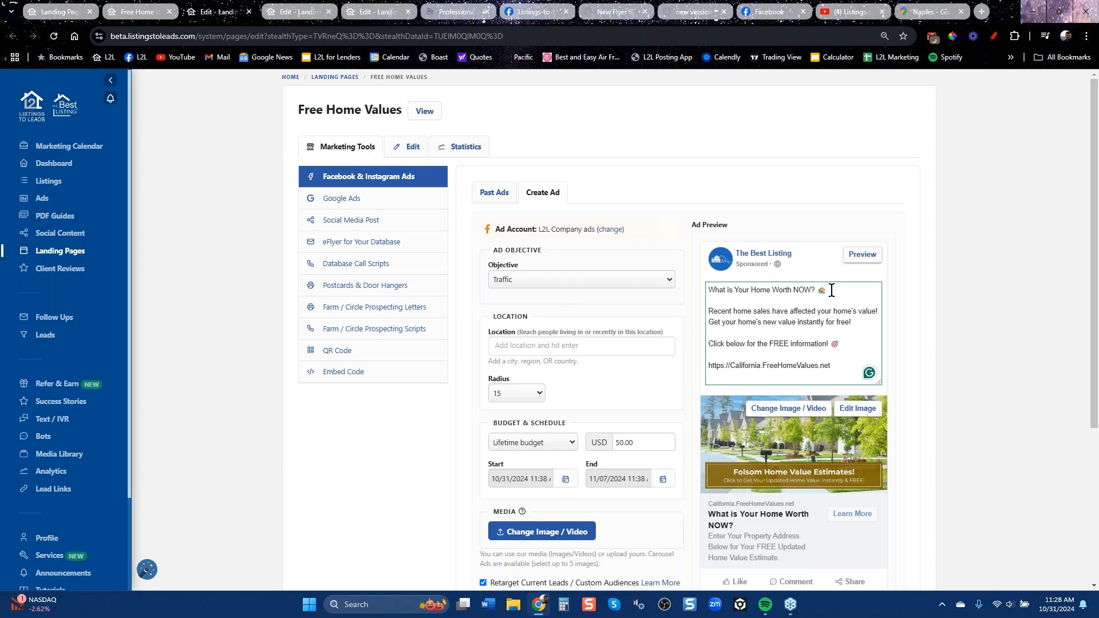
{"action": "key", "text": "Return"}
{"action": "key", "text": "Return"}
{"action": "type", "text": "Dan"}
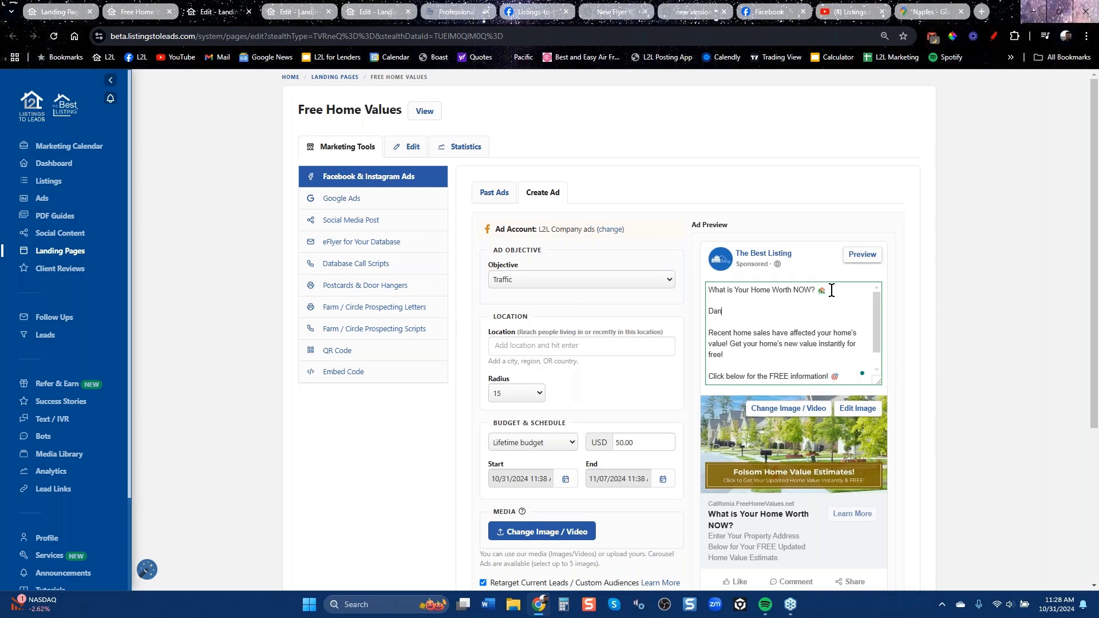
{"action": "type", "text": "ville, San Ramon, Alamo"}
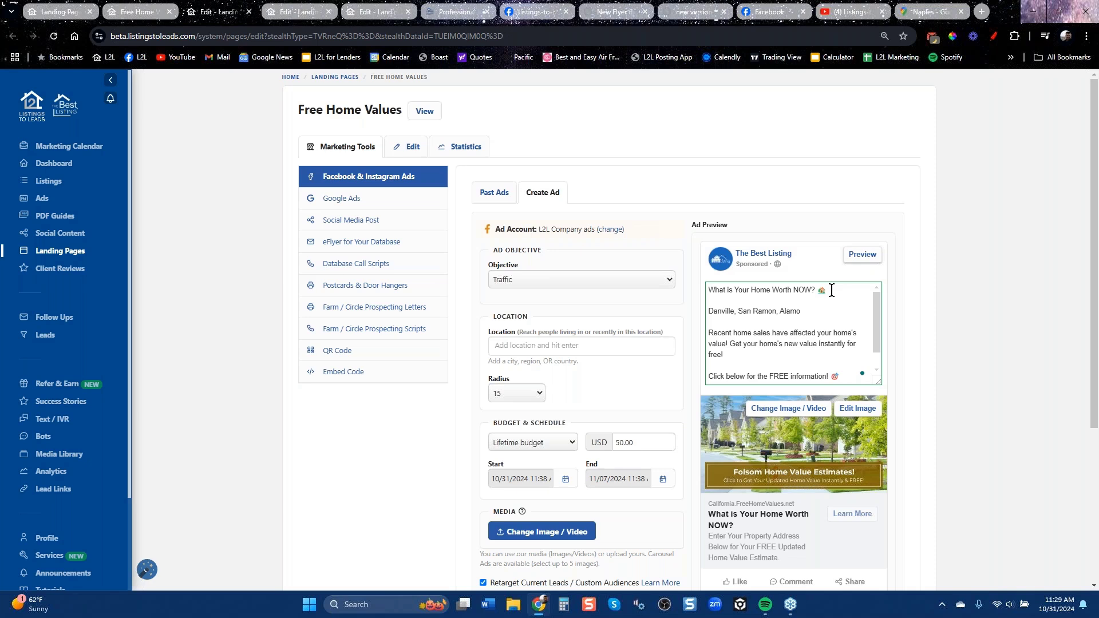
{"action": "left_click", "coordinate": [821, 312]}
Step: Replace the Naples search in Google Maps with Danville, CA
{"action": "left_click", "coordinate": [931, 10]}
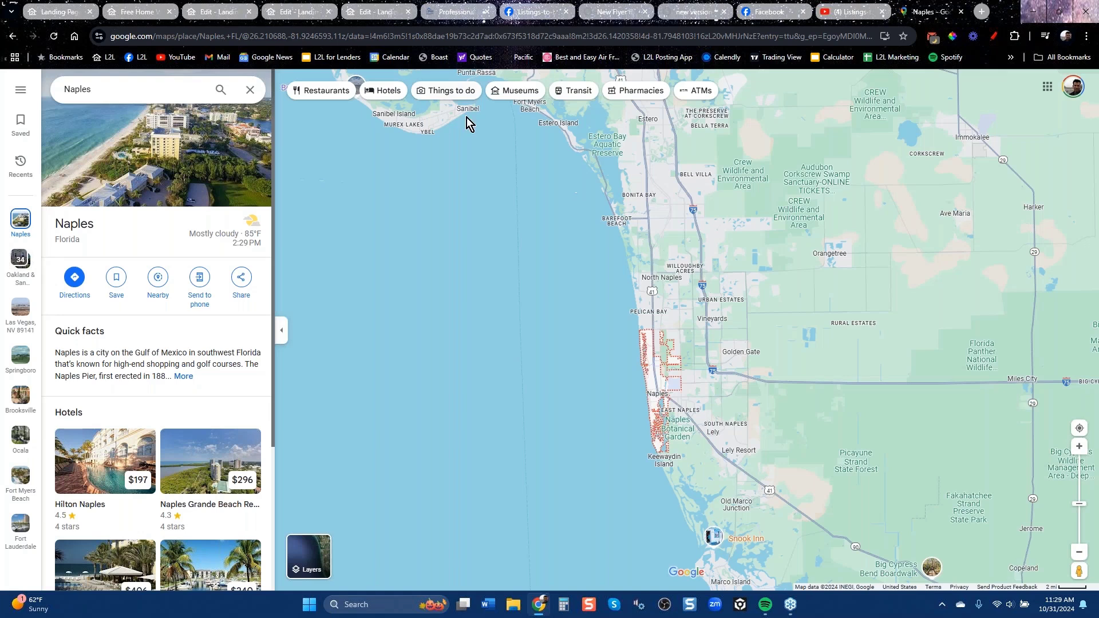
{"action": "left_click", "coordinate": [250, 93]}
{"action": "left_click", "coordinate": [185, 89]}
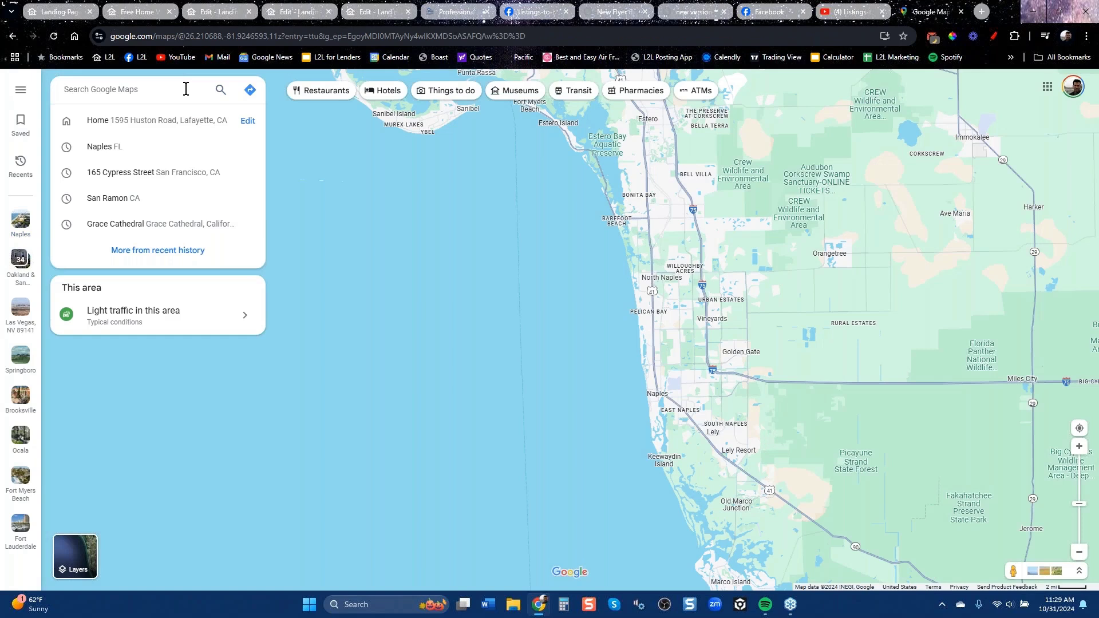
{"action": "type", "text": "dan"}
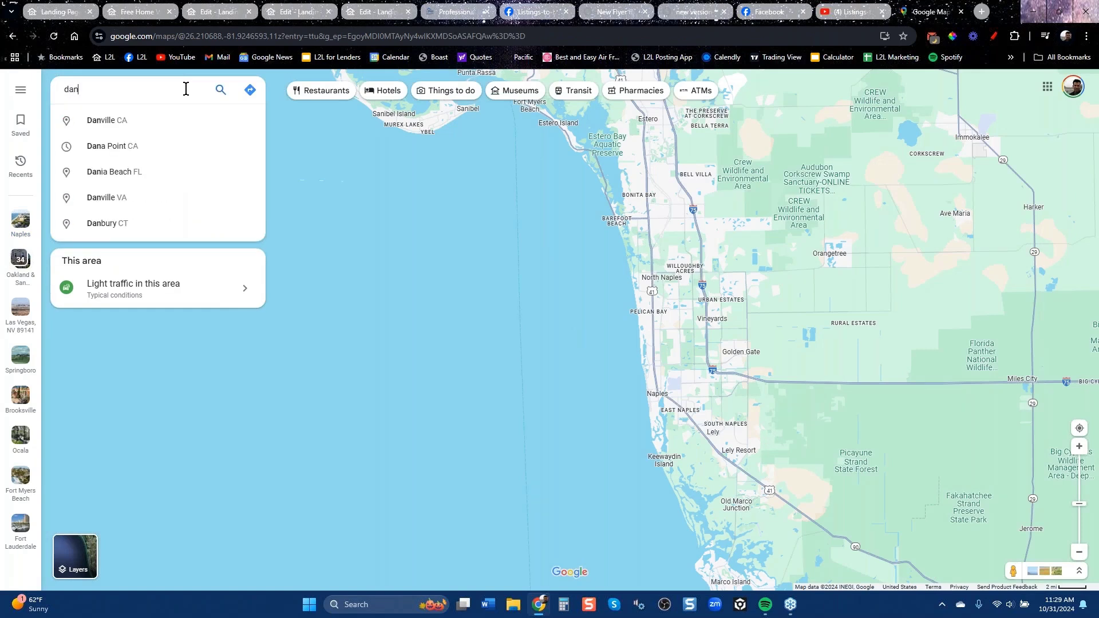
{"action": "left_click", "coordinate": [135, 123]}
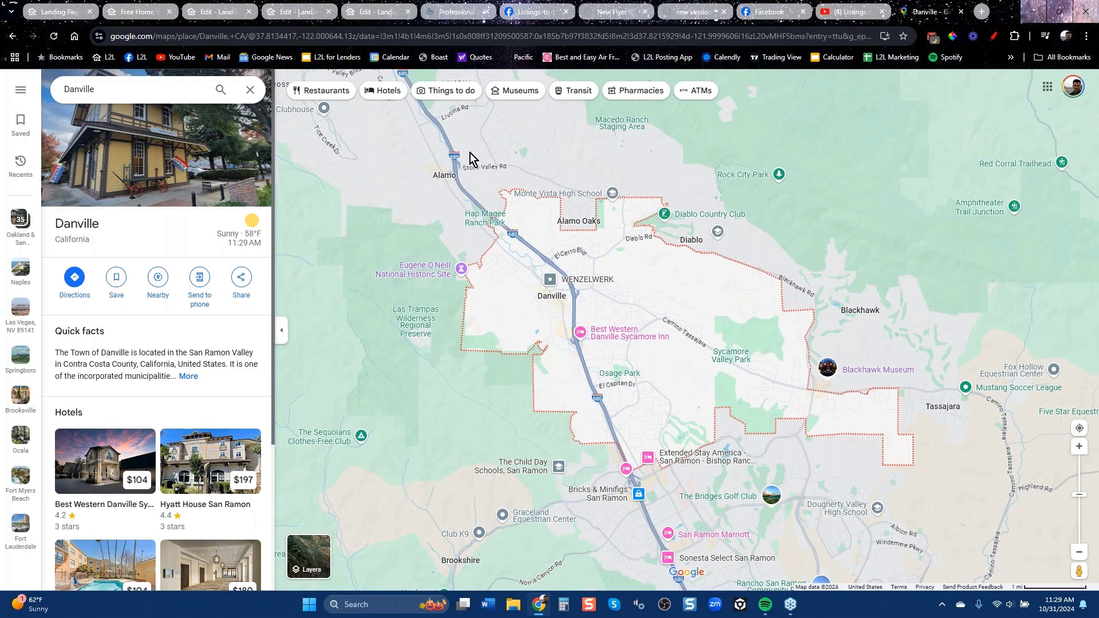
Step: Examine the towns around Danville on the map, from Alamo down through San Ramon to Dublin and the wider East Bay
{"action": "left_click_drag", "start_coordinate": [491, 221], "coordinate": [523, 273]}
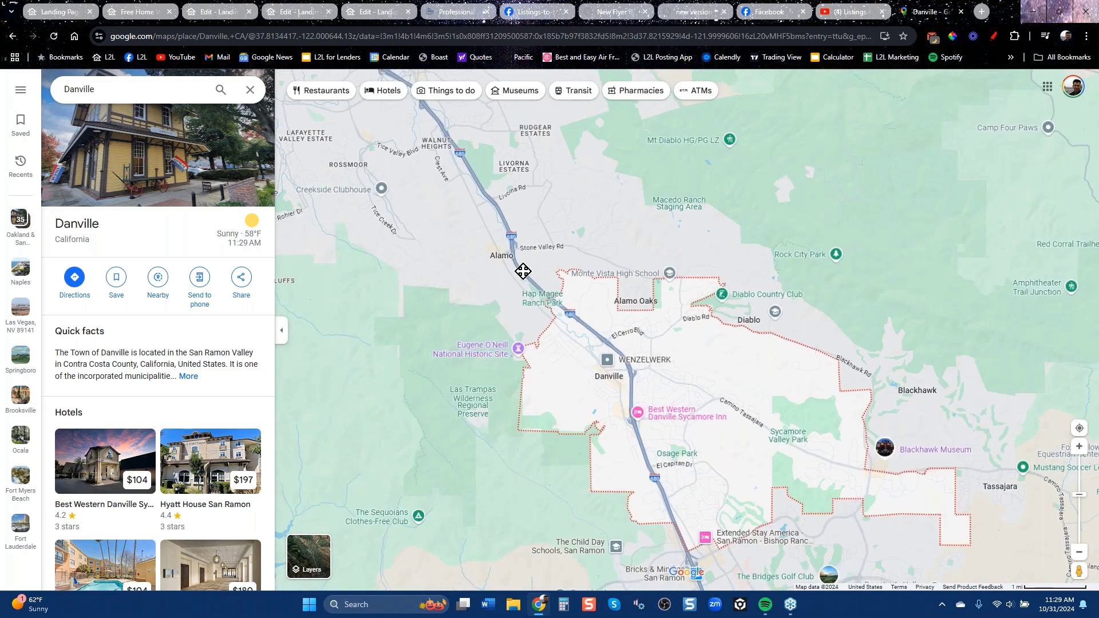
{"action": "left_click_drag", "start_coordinate": [638, 304], "coordinate": [608, 256]}
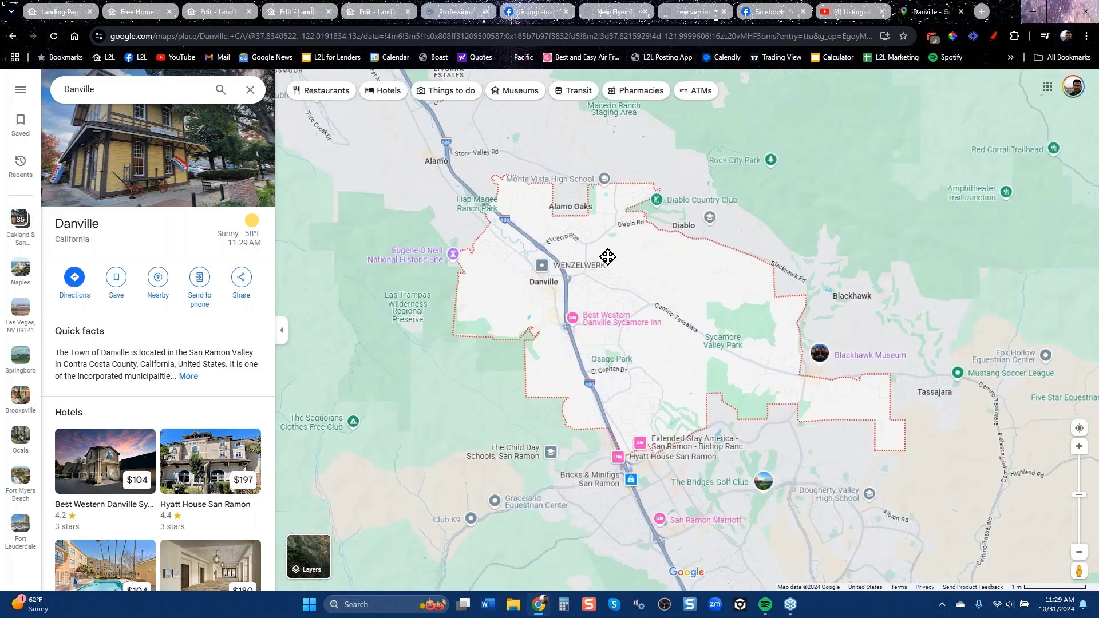
{"action": "mouse_move", "coordinate": [681, 372]}
{"action": "left_mouse_down"}
{"action": "mouse_move", "coordinate": [643, 294]}
{"action": "mouse_move", "coordinate": [603, 258]}
{"action": "left_mouse_up"}
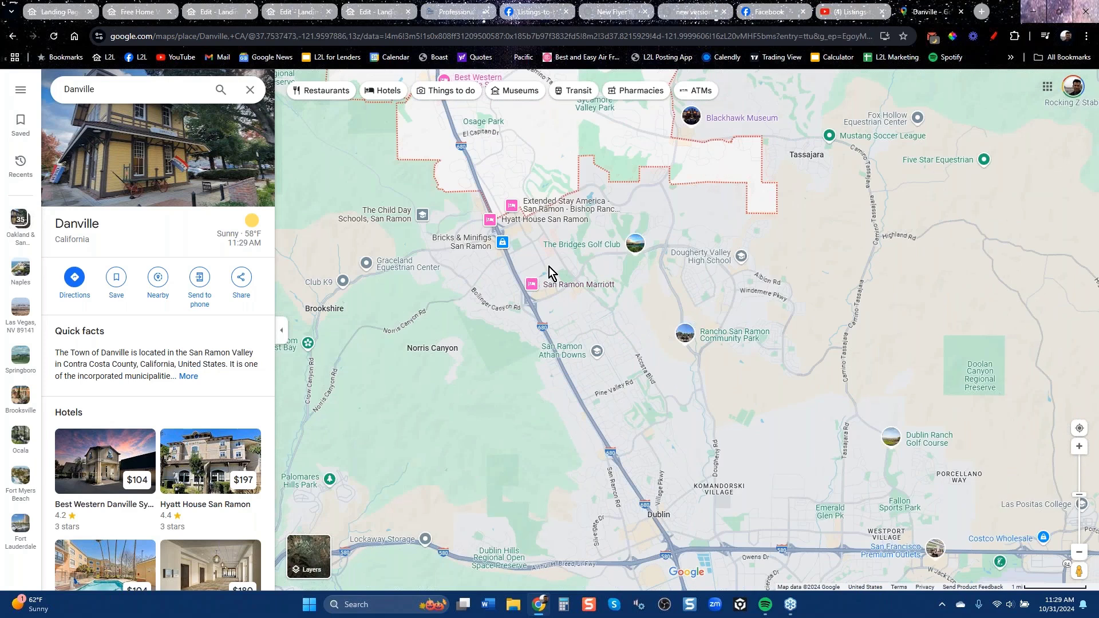
{"action": "left_click_drag", "start_coordinate": [597, 344], "coordinate": [670, 465]}
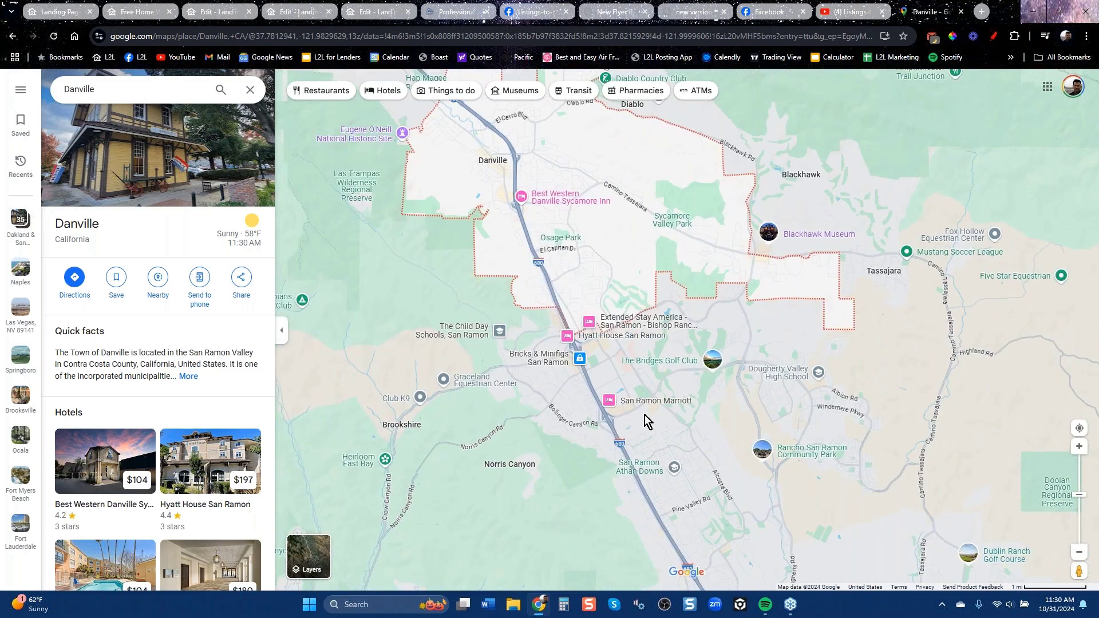
{"action": "left_click_drag", "start_coordinate": [645, 415], "coordinate": [602, 318]}
{"action": "mouse_move", "coordinate": [602, 318]}
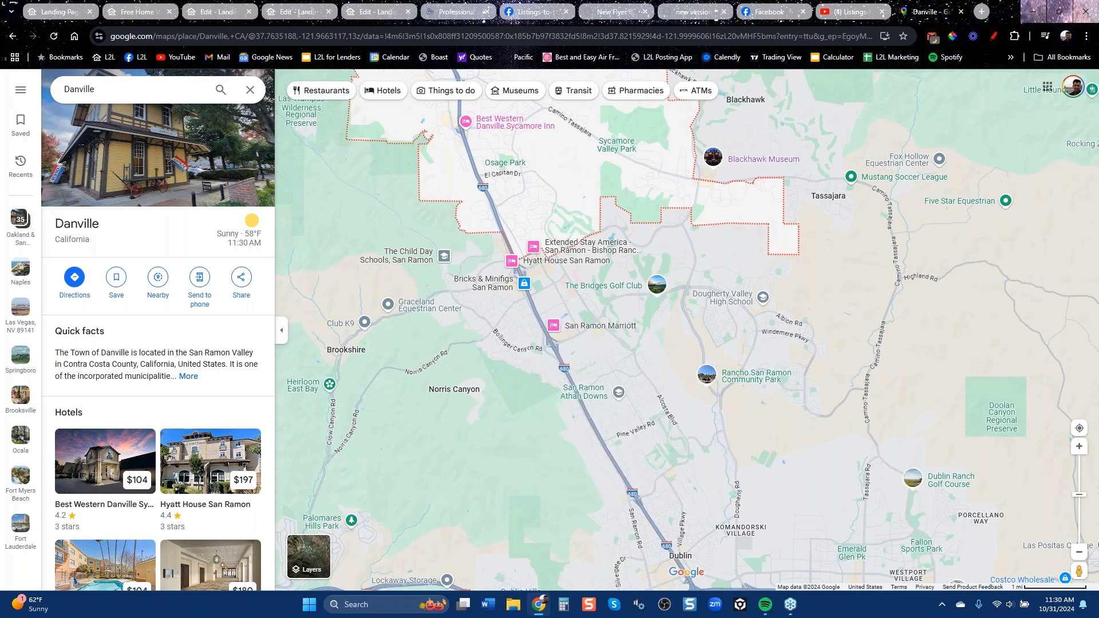
{"action": "scroll", "coordinate": [777, 409], "scroll_direction": "down", "scroll_amount": 2}
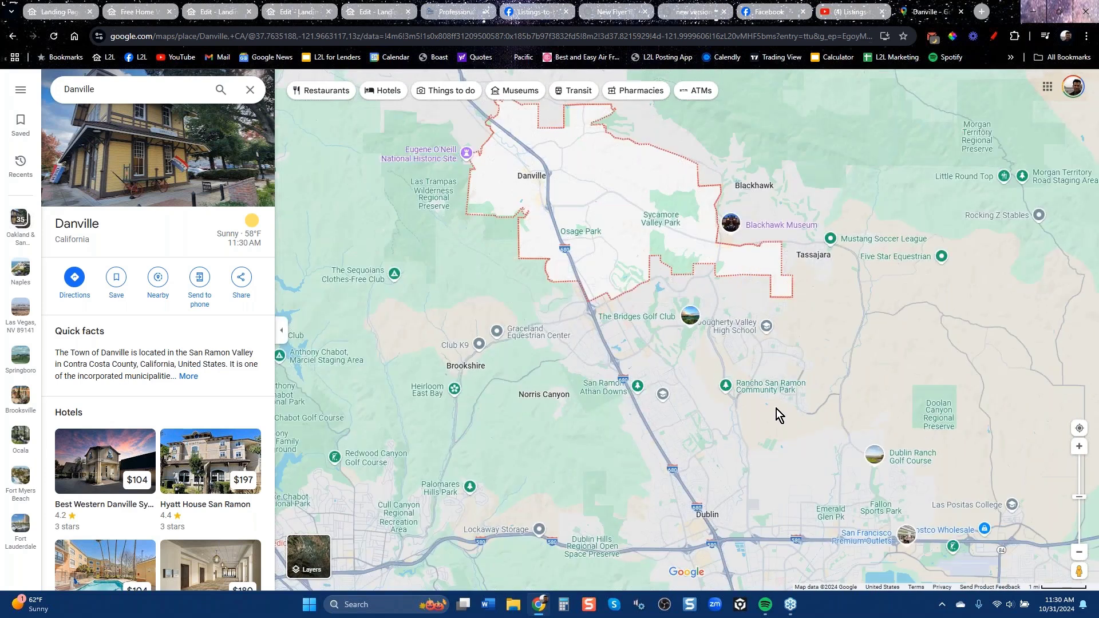
{"action": "scroll", "coordinate": [776, 409], "scroll_direction": "down", "scroll_amount": 3}
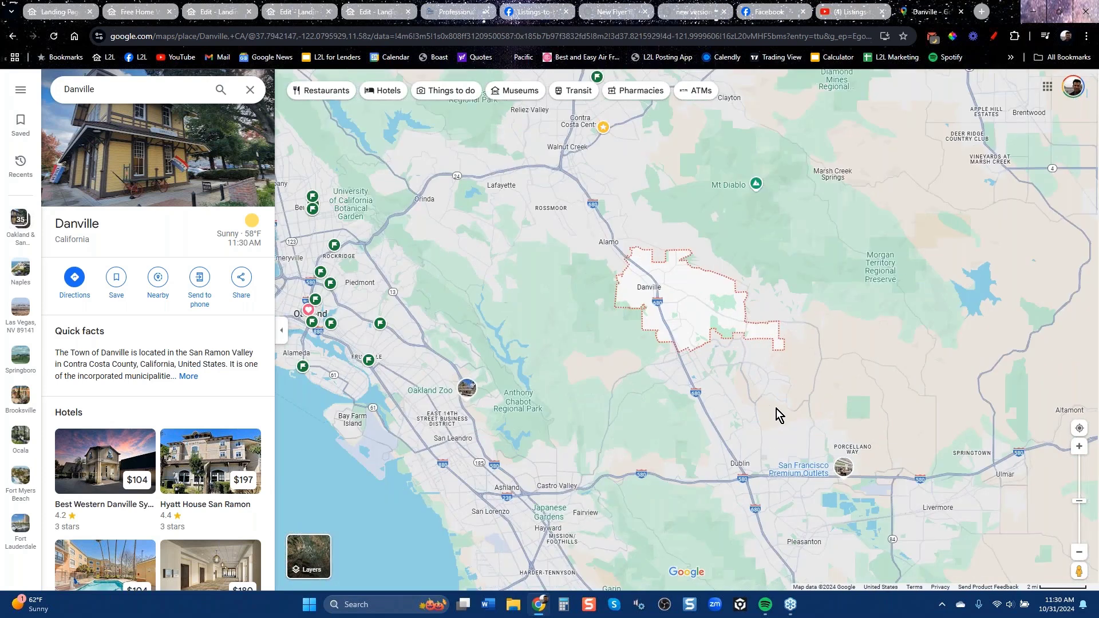
{"action": "scroll", "coordinate": [775, 409], "scroll_direction": "down", "scroll_amount": 2}
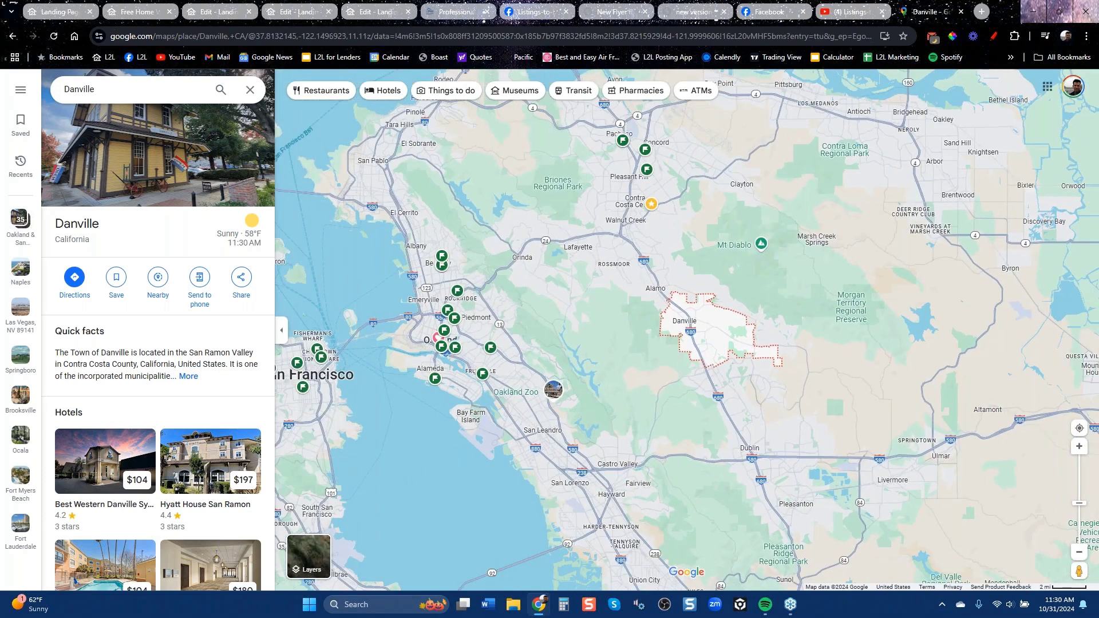
{"action": "left_click_drag", "start_coordinate": [770, 403], "coordinate": [709, 405]}
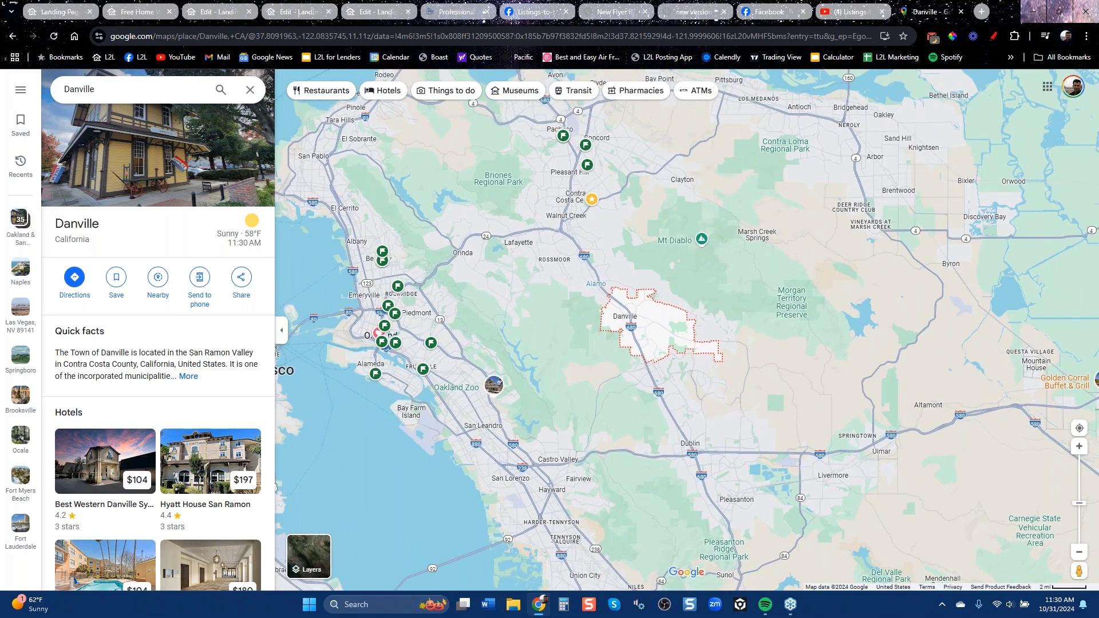
{"action": "left_click", "coordinate": [596, 284]}
Step: Return to the landing pages list, browse the existing pages, and search them for "orinda"
{"action": "left_click", "coordinate": [66, 13]}
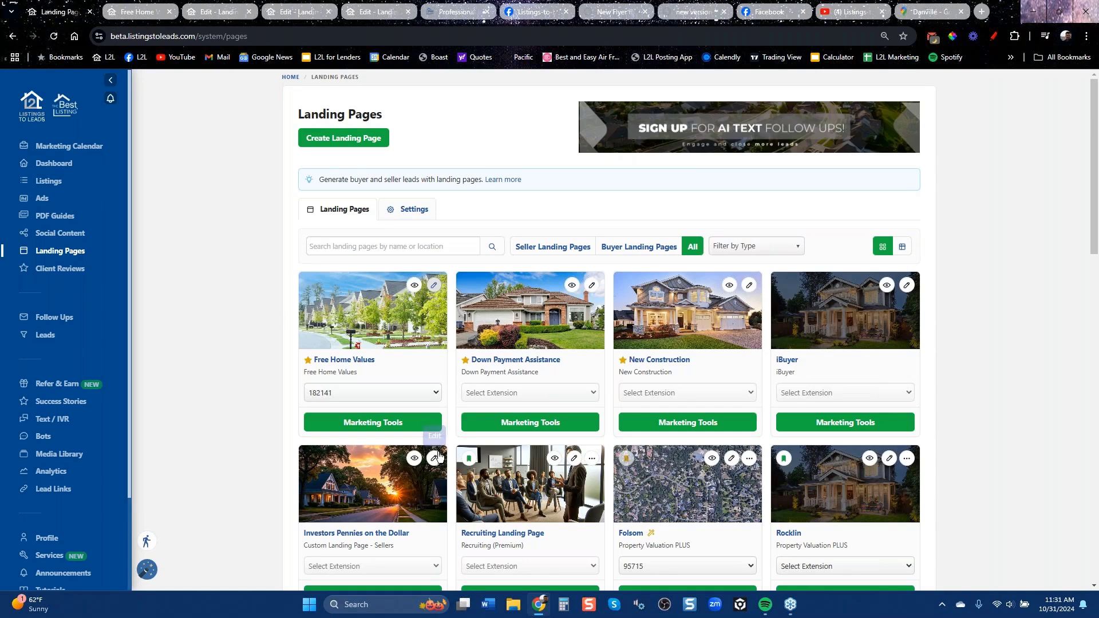
{"action": "scroll", "coordinate": [533, 491], "scroll_direction": "down", "scroll_amount": 3}
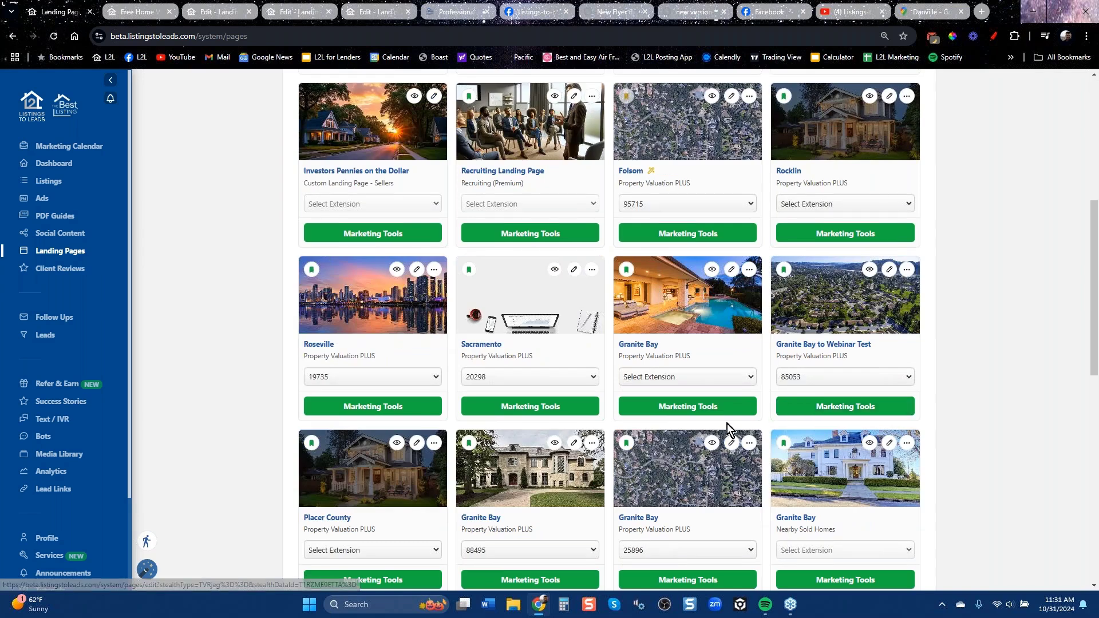
{"action": "scroll", "coordinate": [724, 427], "scroll_direction": "down", "scroll_amount": 5}
{"action": "scroll", "coordinate": [765, 458], "scroll_direction": "down", "scroll_amount": 4}
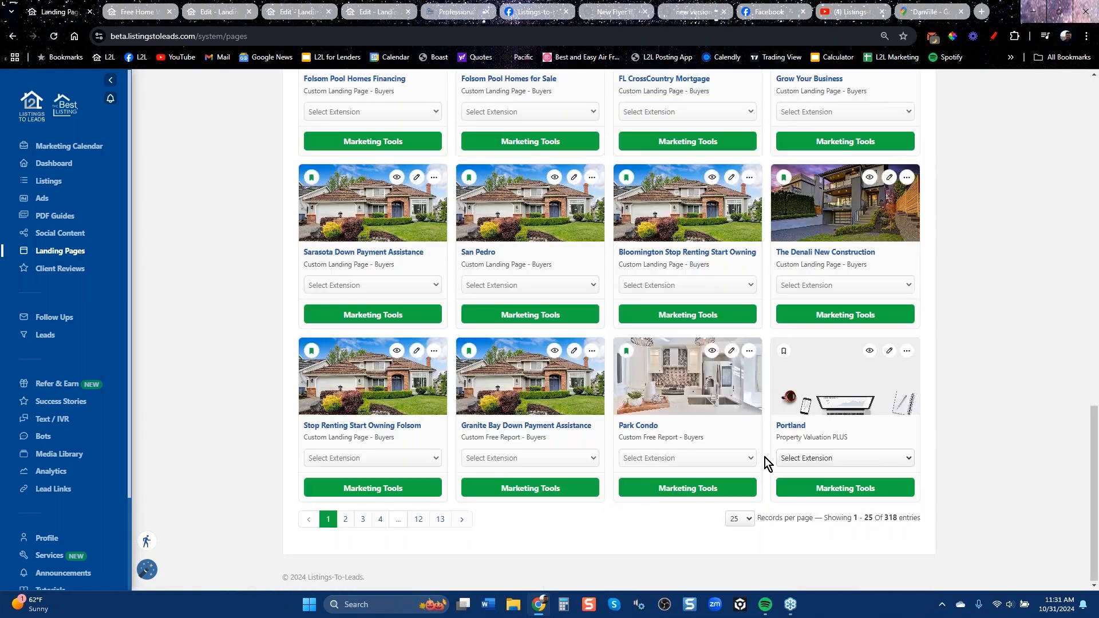
{"action": "scroll", "coordinate": [737, 447], "scroll_direction": "up", "scroll_amount": 15}
{"action": "left_click", "coordinate": [438, 246]}
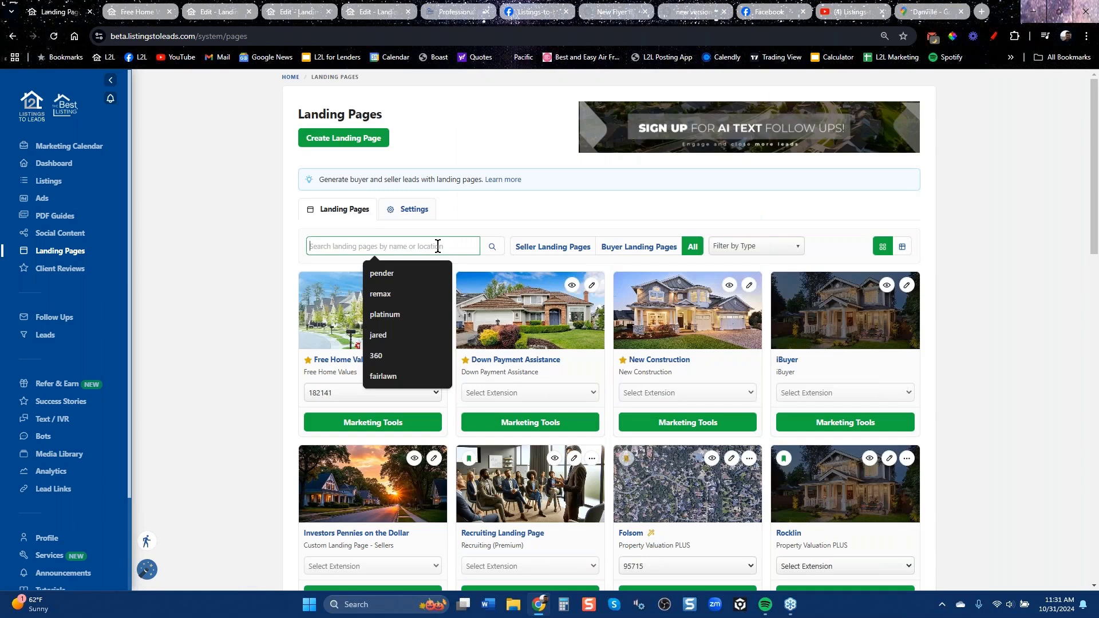
{"action": "type", "text": "ori"}
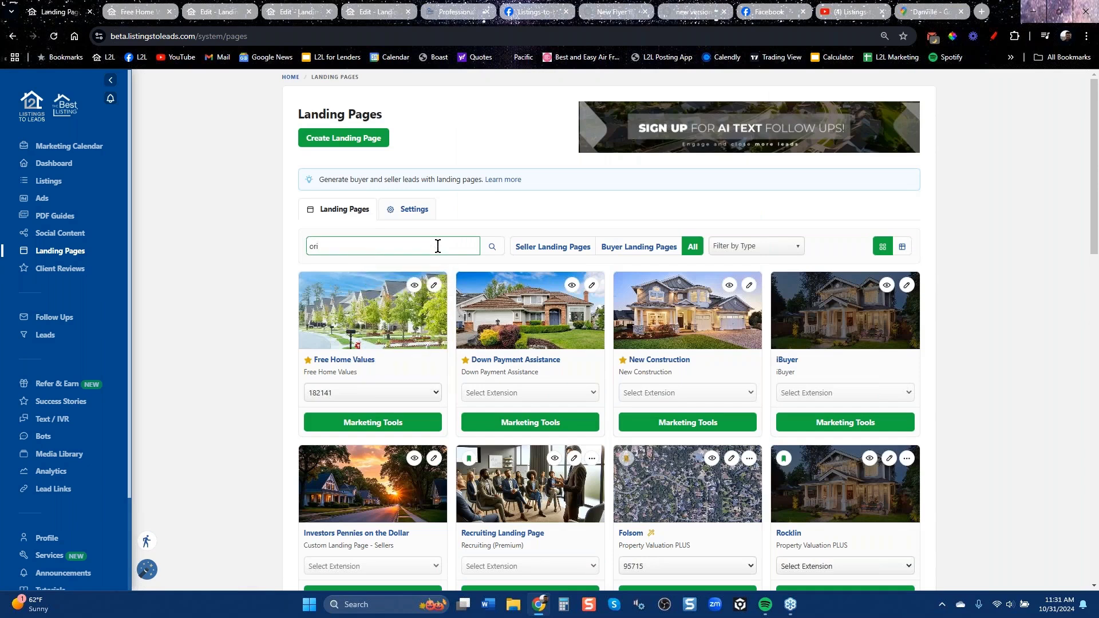
{"action": "type", "text": "nda"}
{"action": "key", "text": "Return"}
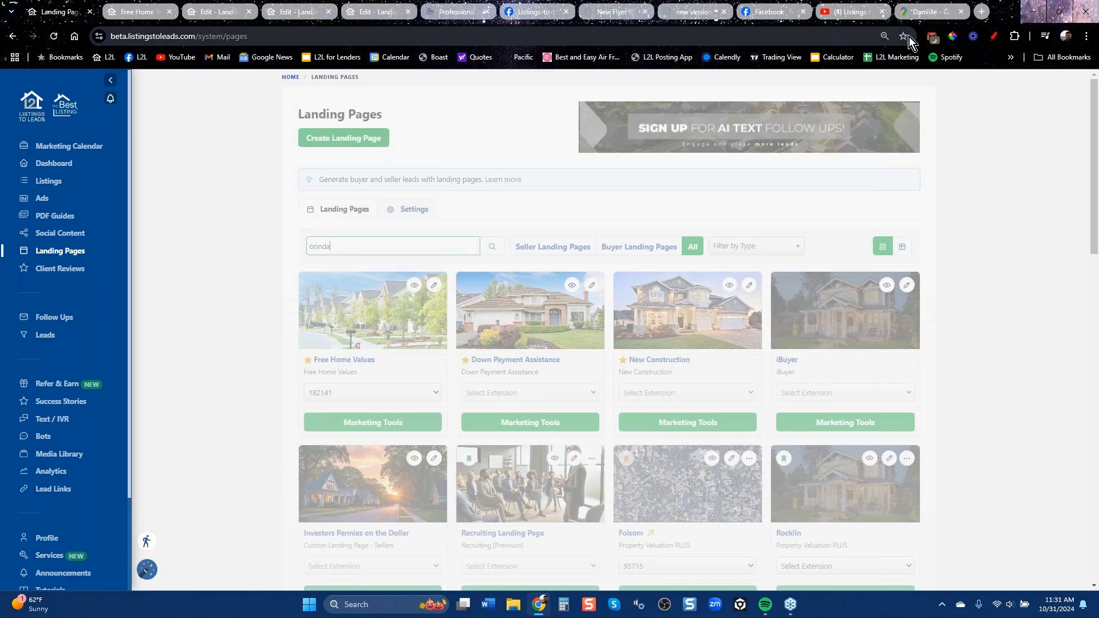
Step: Go back to Google Maps and examine the area from San Francisco and Orinda to the towns north of Danville
{"action": "left_click", "coordinate": [926, 12]}
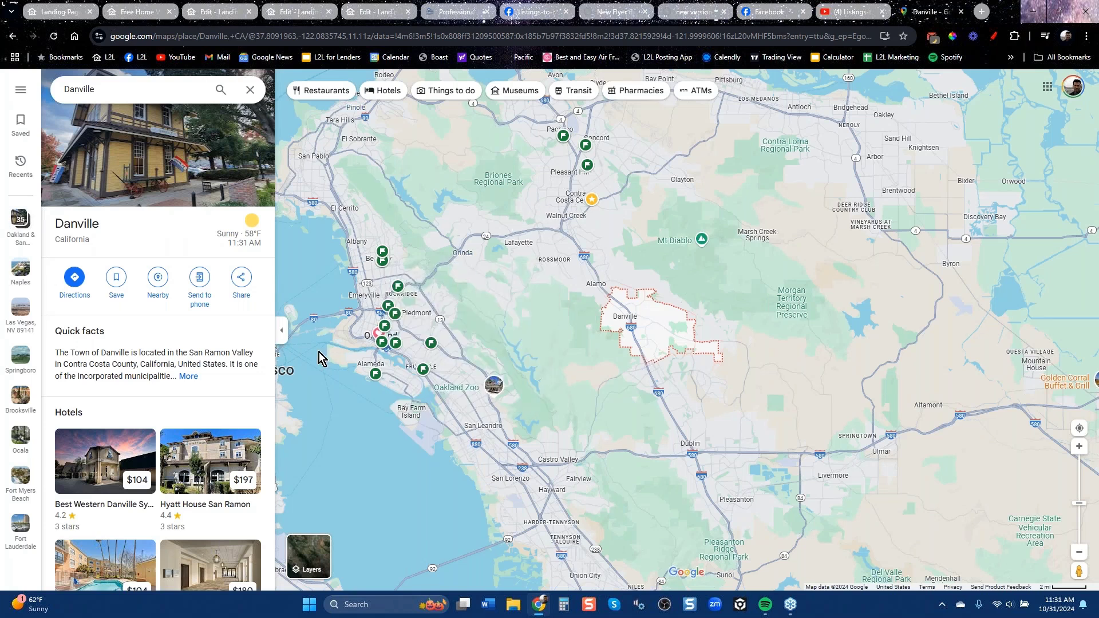
{"action": "left_click_drag", "start_coordinate": [319, 351], "coordinate": [375, 342]}
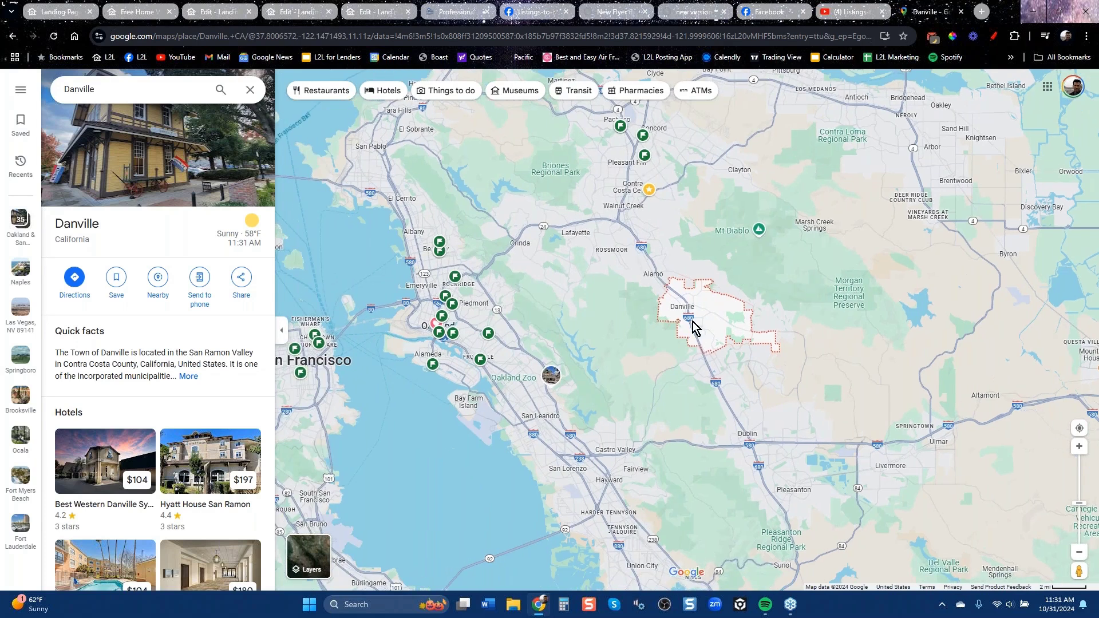
{"action": "left_click_drag", "start_coordinate": [575, 254], "coordinate": [561, 303]}
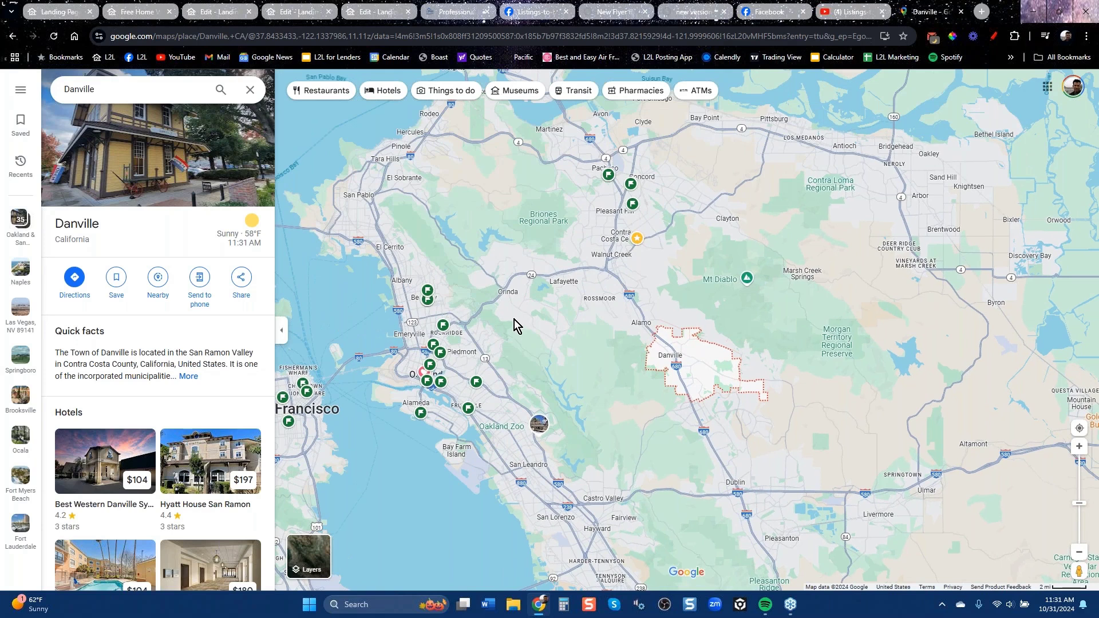
{"action": "left_click_drag", "start_coordinate": [736, 298], "coordinate": [781, 337]}
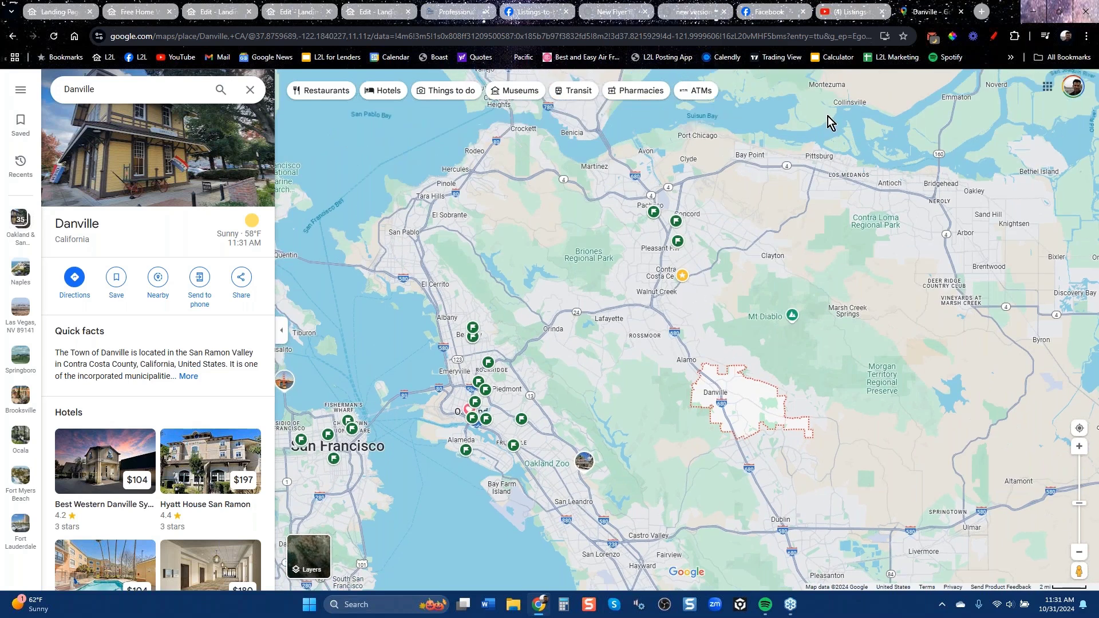
Step: Switch to the Facebook and Google ads flyer and highlight the line about creating custom audiences to gather high quality listing leads
{"action": "left_click", "coordinate": [980, 13]}
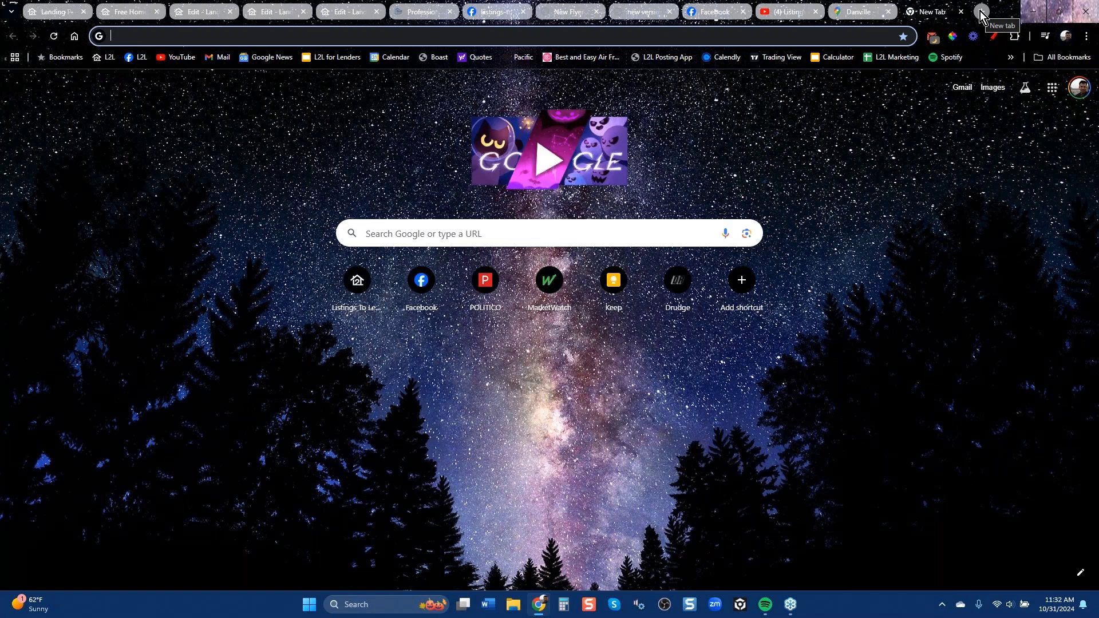
{"action": "left_click", "coordinate": [567, 11]}
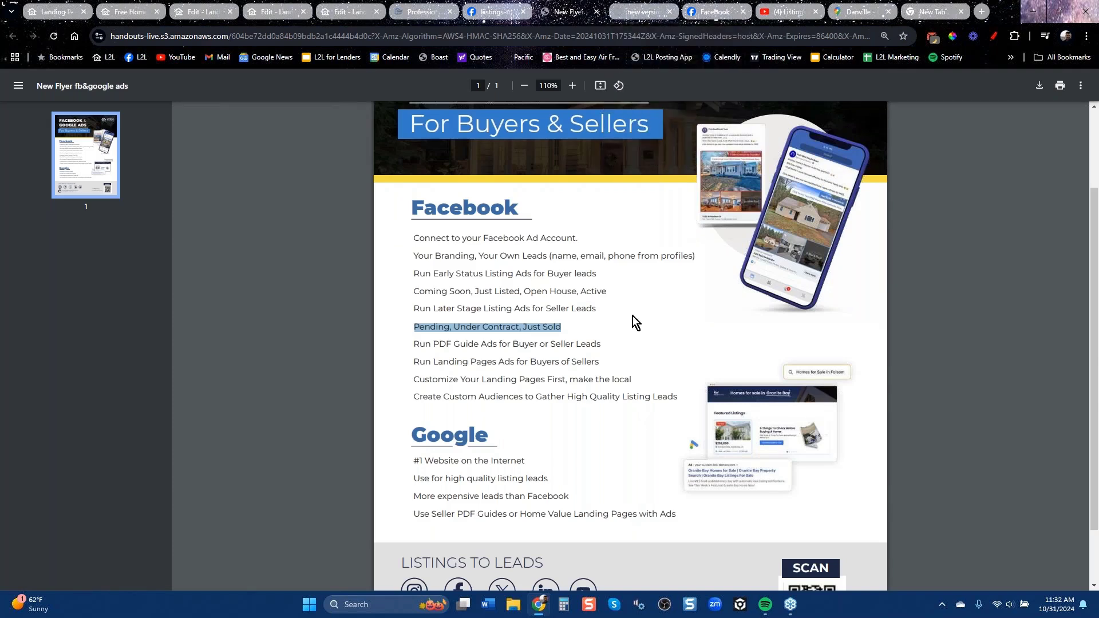
{"action": "left_click_drag", "start_coordinate": [430, 397], "coordinate": [685, 392]}
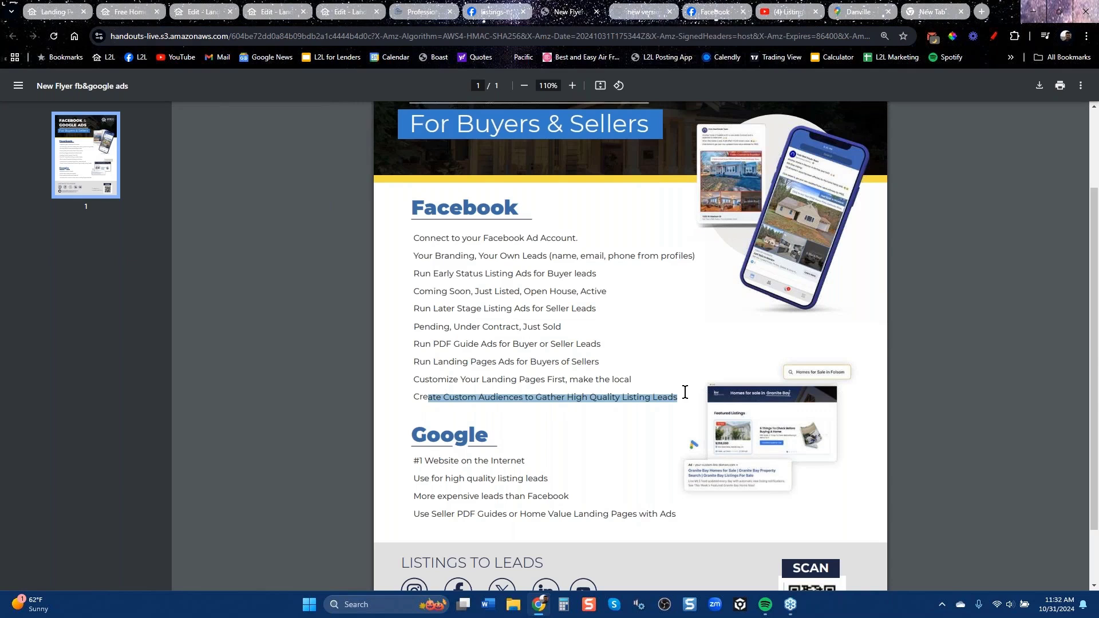
Step: Read the Top Tools flyer down to the homeowner custom audience item, and open archagent.com in the empty tab
{"action": "left_click", "coordinate": [643, 12]}
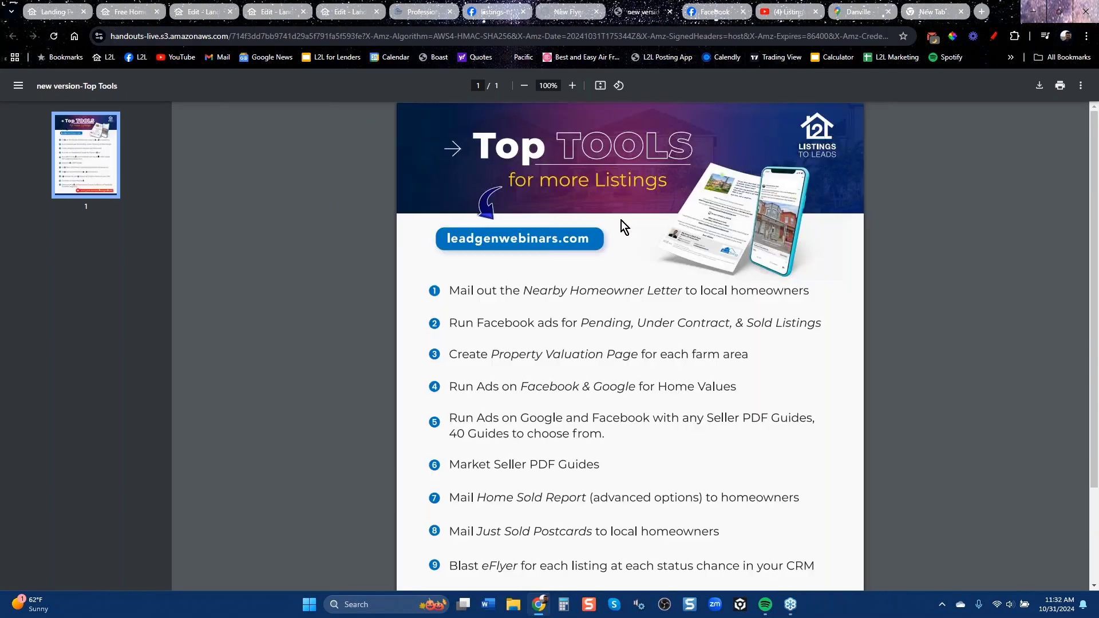
{"action": "scroll", "coordinate": [620, 240], "scroll_direction": "down", "scroll_amount": 3}
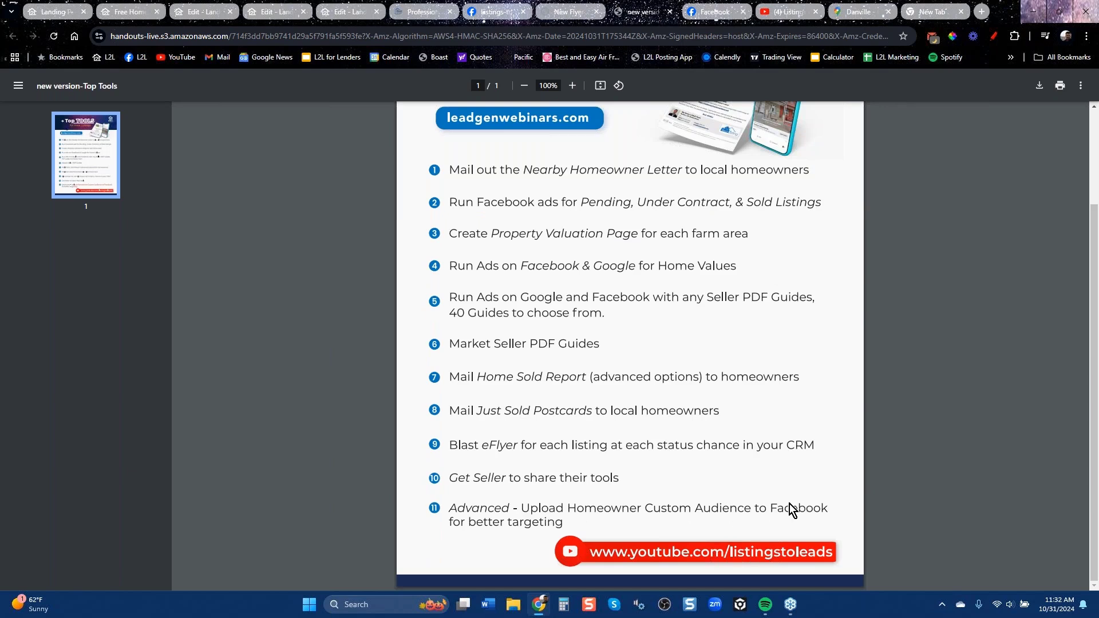
{"action": "left_click", "coordinate": [932, 11]}
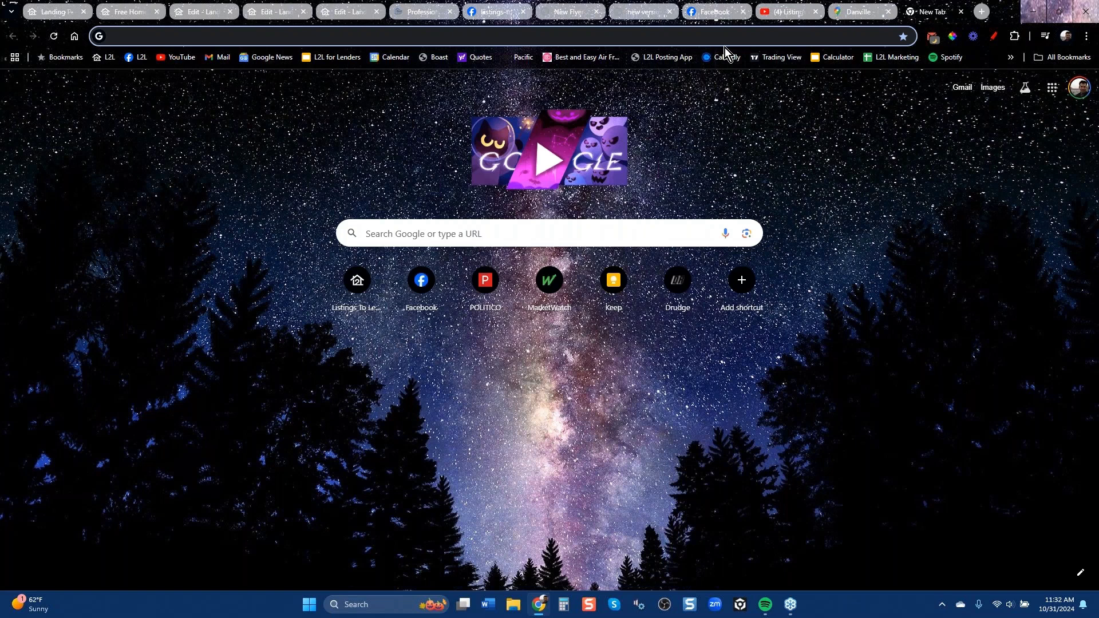
{"action": "type", "text": "archagent.com"}
{"action": "key", "text": "Return"}
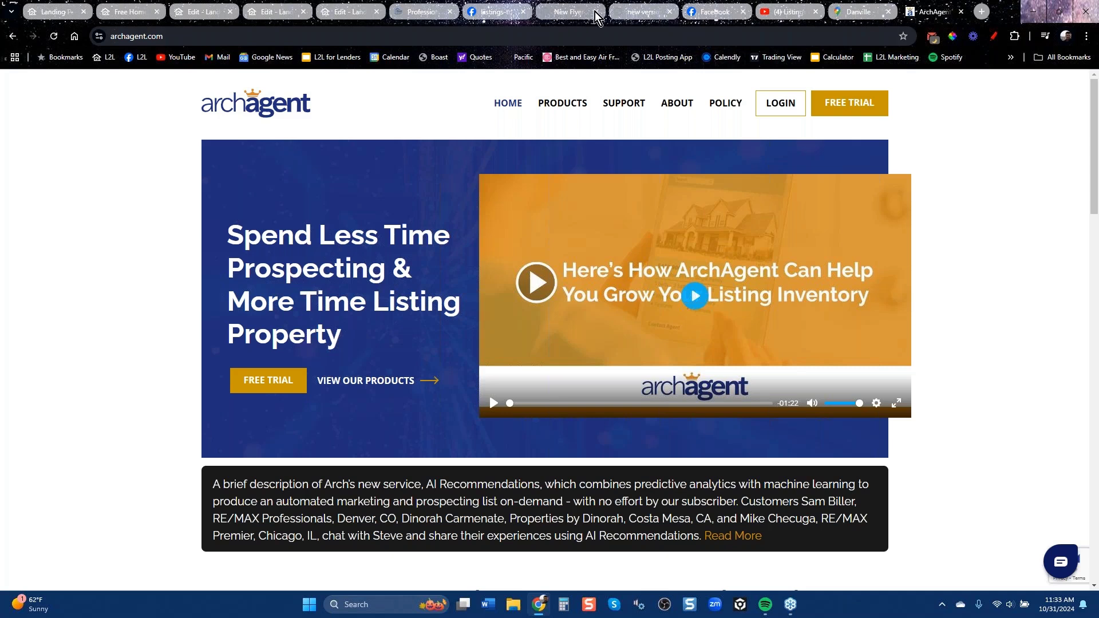
Step: Review the Top Tools flyer and the Danville map, and return to the ArchAgent site
{"action": "left_click", "coordinate": [621, 13]}
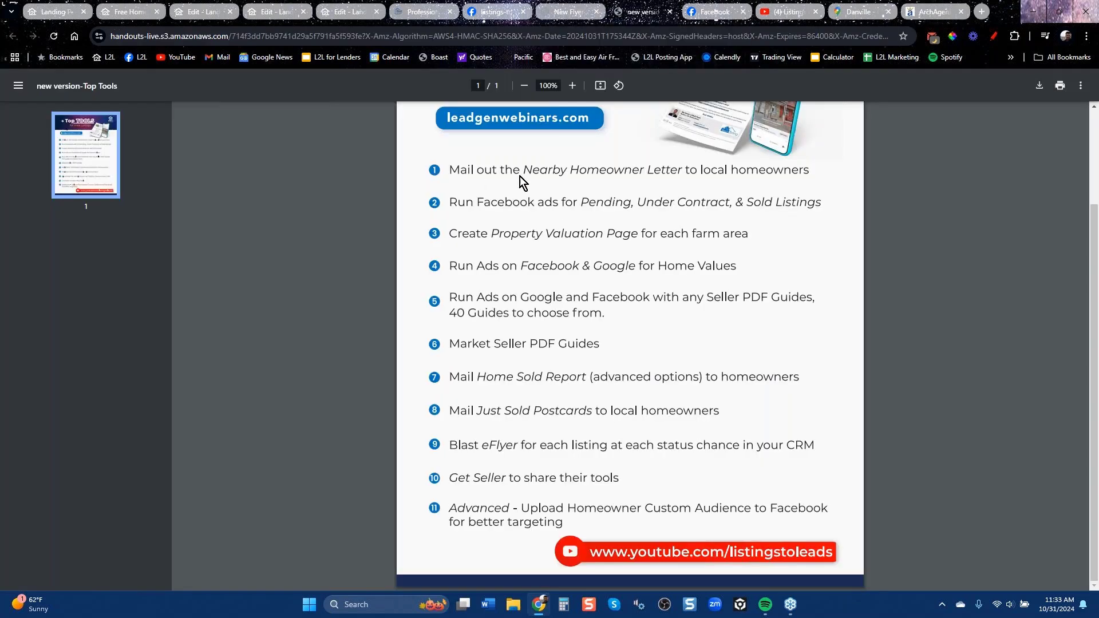
{"action": "scroll", "coordinate": [513, 229], "scroll_direction": "up", "scroll_amount": 3}
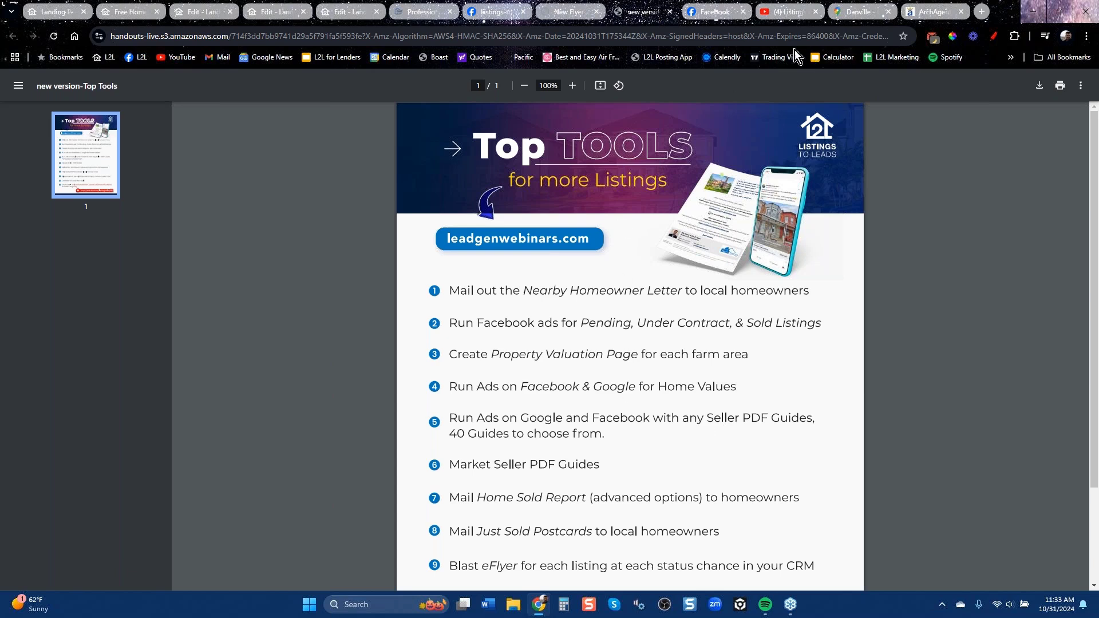
{"action": "left_click", "coordinate": [871, 17]}
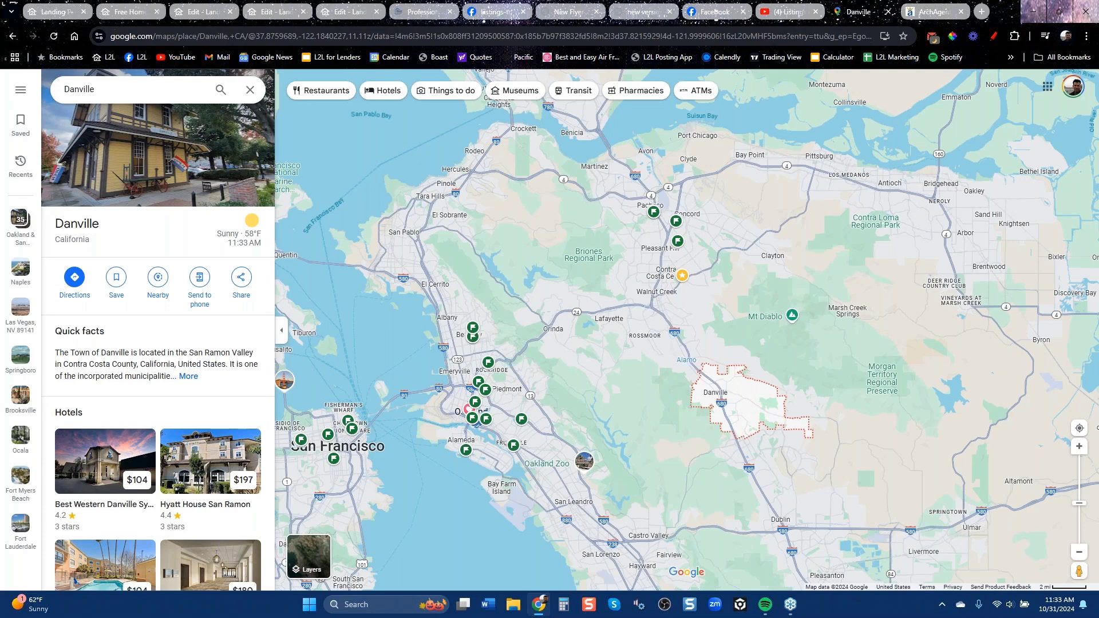
{"action": "mouse_move", "coordinate": [686, 360]}
{"action": "left_click", "coordinate": [936, 13]}
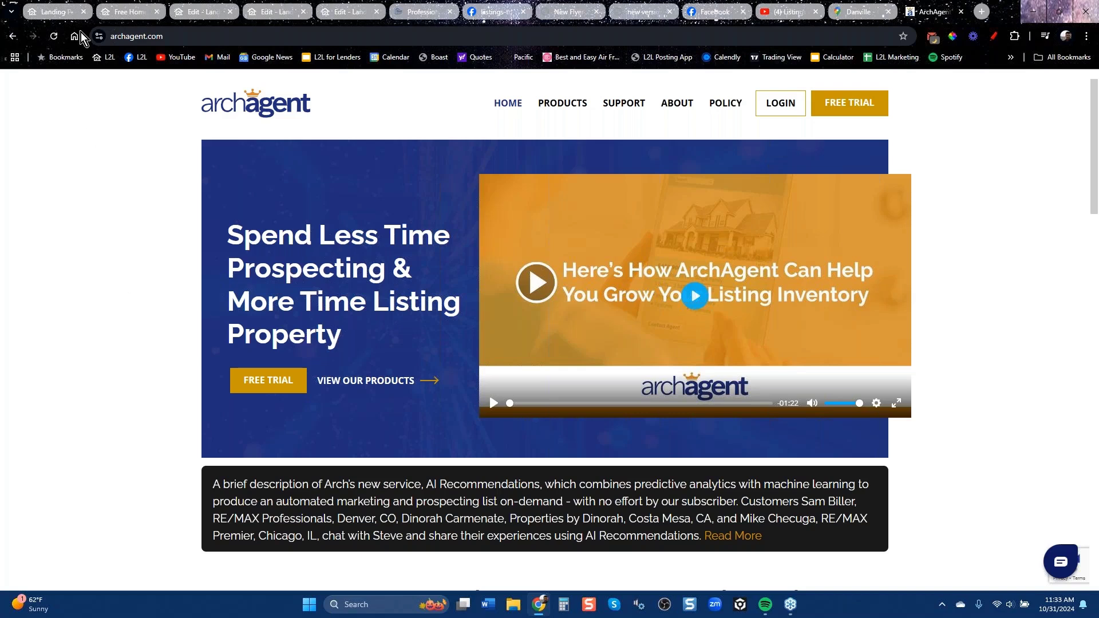
Step: Start a new audience in the Listings-to-Leads ads section and name it Danville Homeowner
{"action": "left_click", "coordinate": [60, 15]}
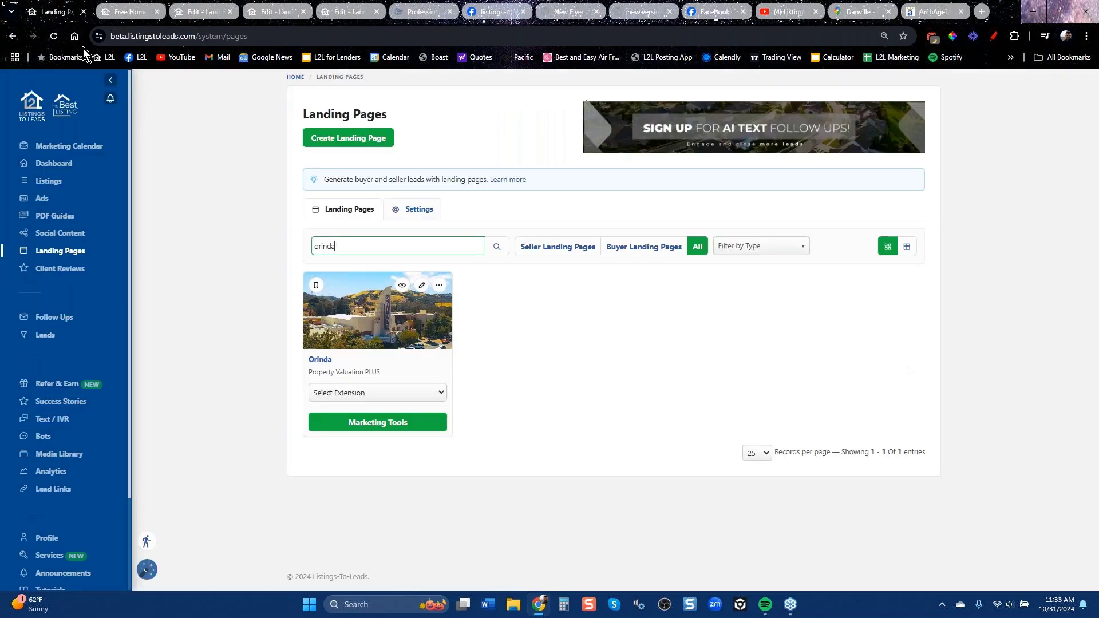
{"action": "left_click", "coordinate": [45, 204]}
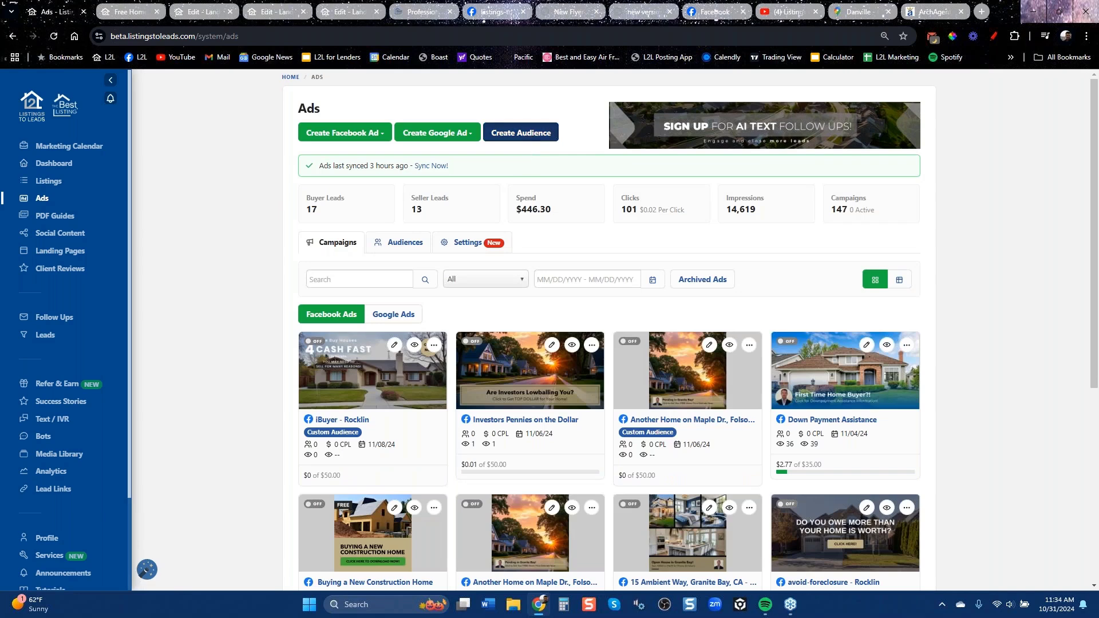
{"action": "left_click", "coordinate": [528, 133]}
{"action": "left_click", "coordinate": [493, 245]}
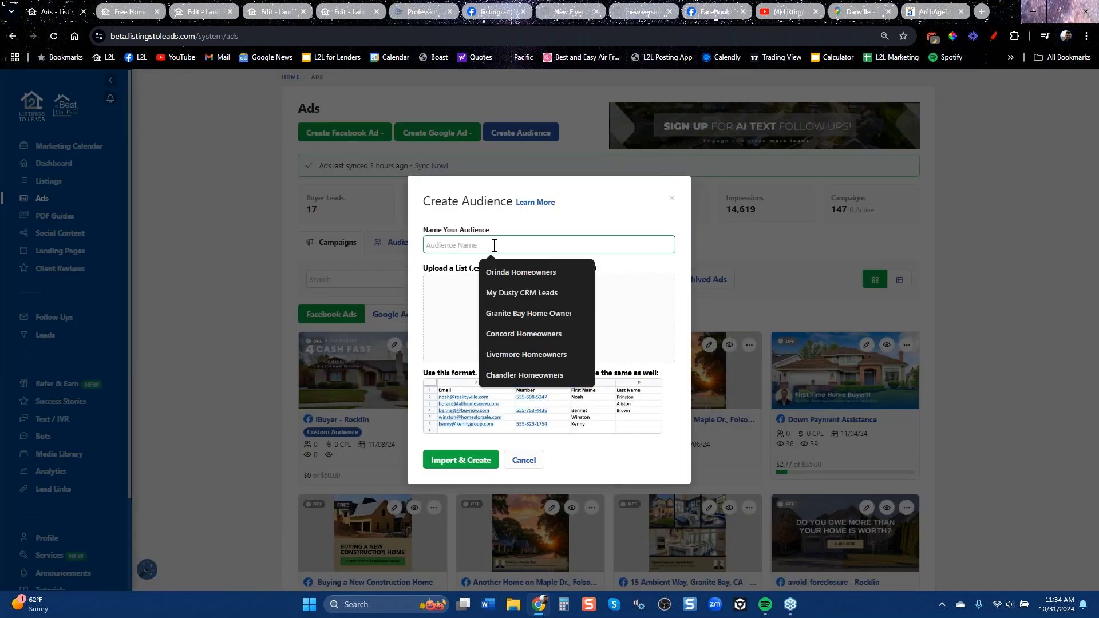
{"action": "type", "text": "Danville"}
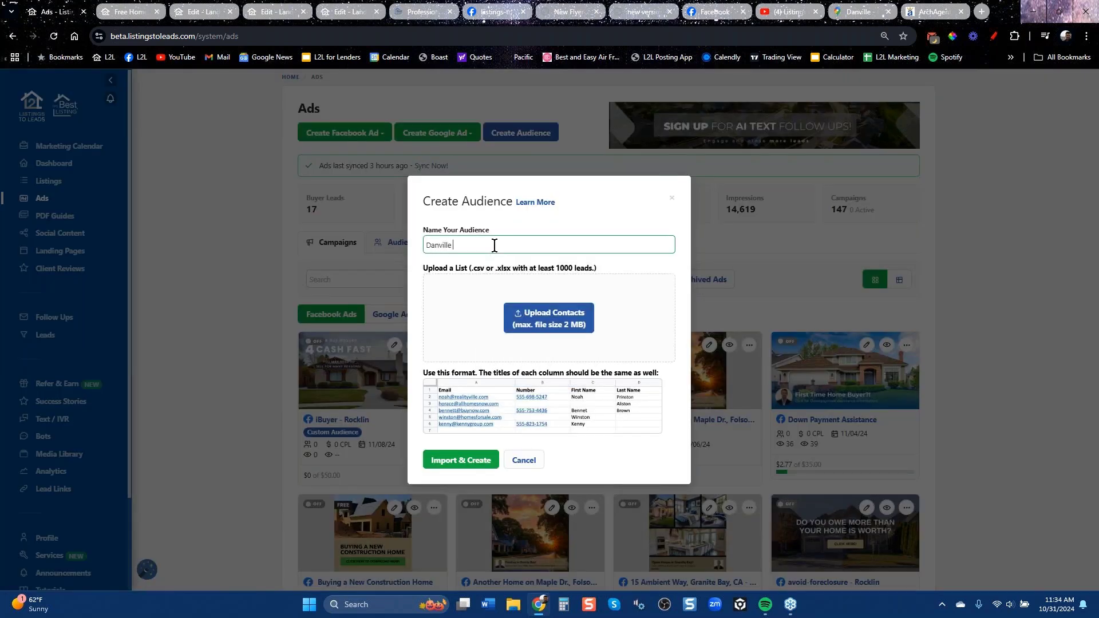
{"action": "type", "text": " Homew"}
{"action": "type", "text": "on"}
{"action": "type", "text": "er"}
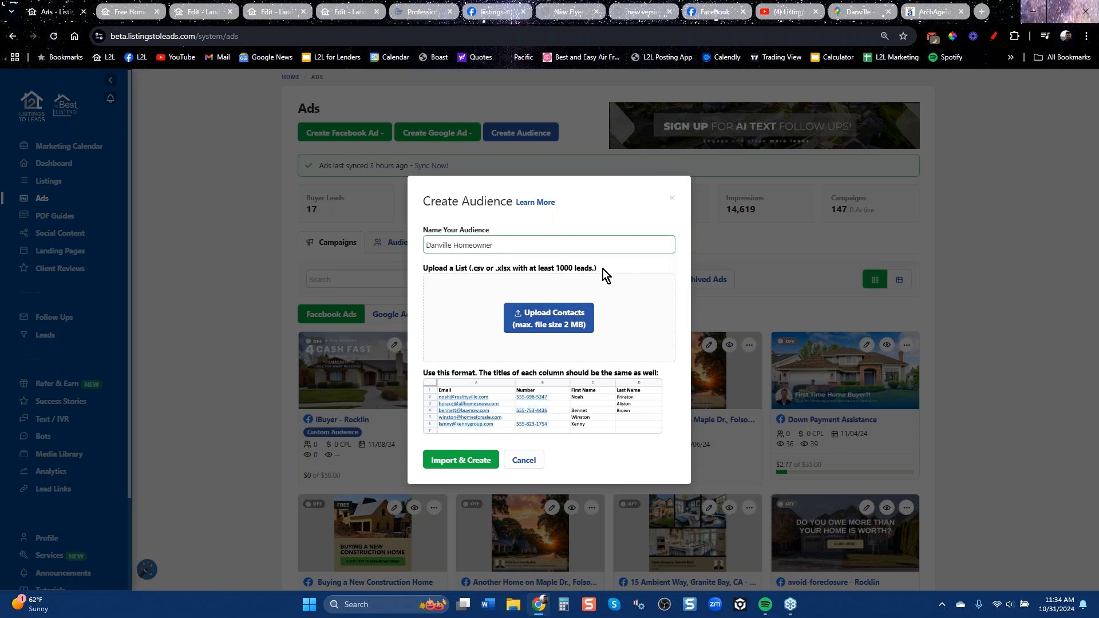
Step: Highlight the 1000-lead minimum for the upload list, and close the audience form after viewing it again
{"action": "left_click_drag", "start_coordinate": [602, 269], "coordinate": [545, 262]}
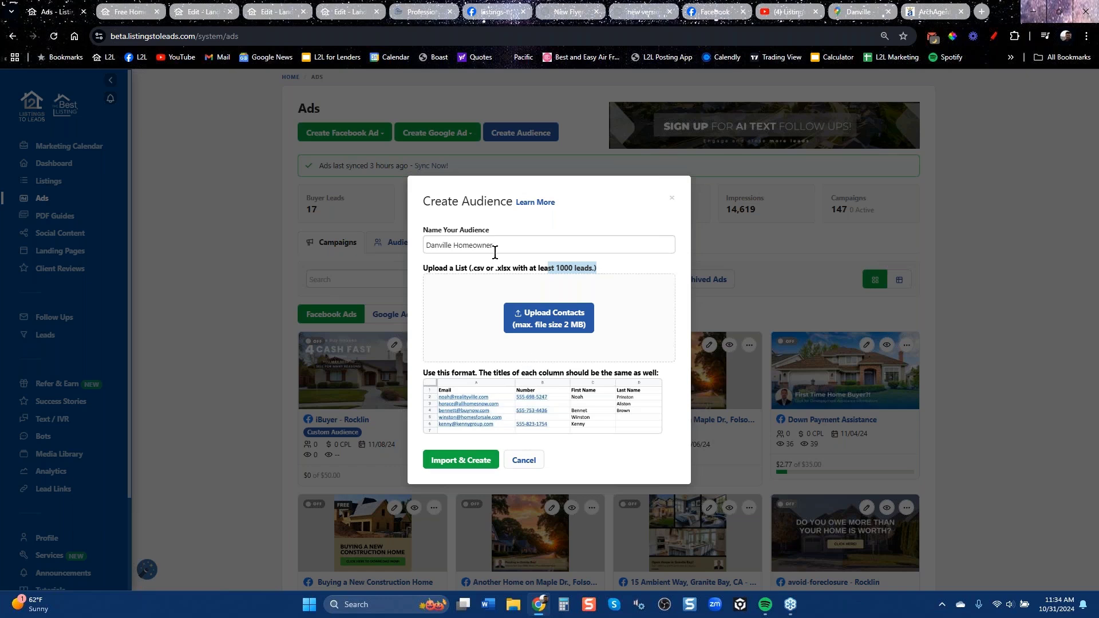
{"action": "left_click", "coordinate": [673, 199]}
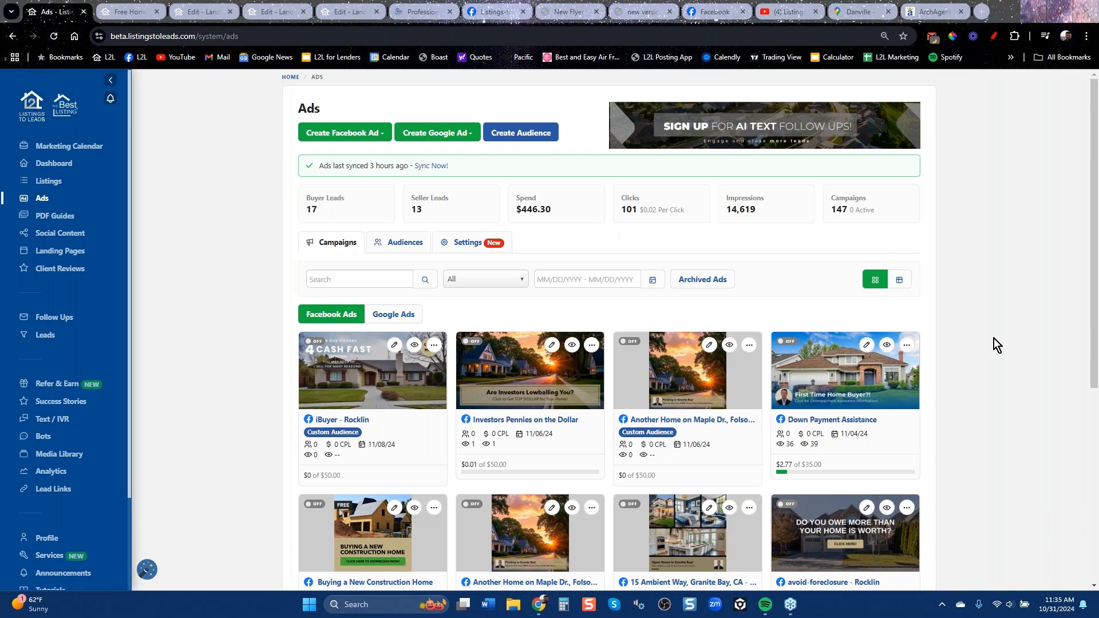
{"action": "left_click", "coordinate": [549, 136]}
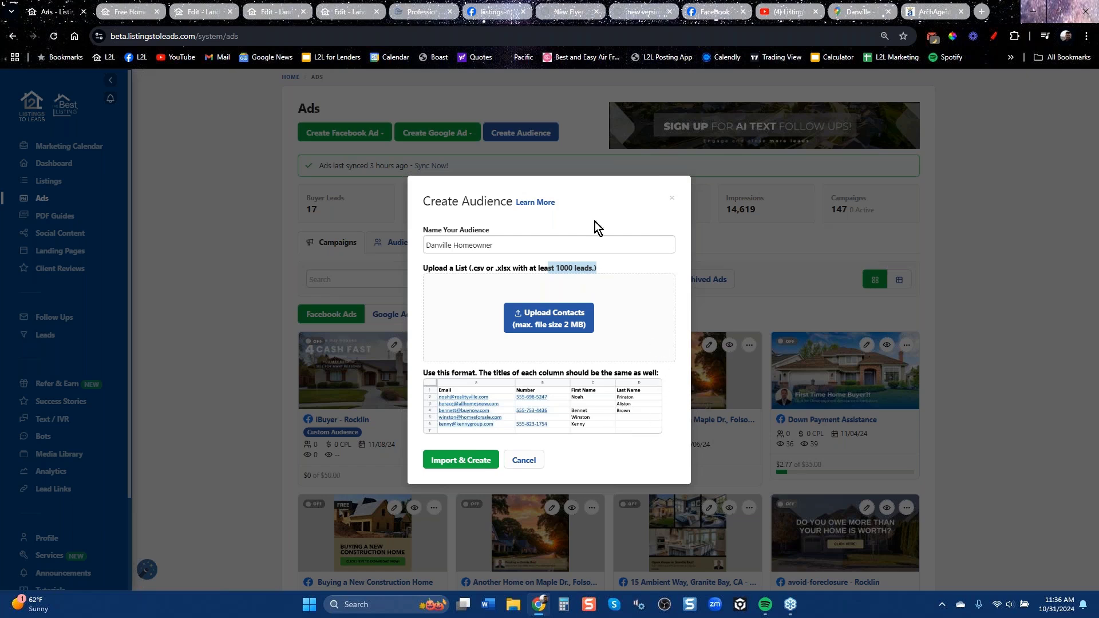
{"action": "left_click", "coordinate": [672, 198]}
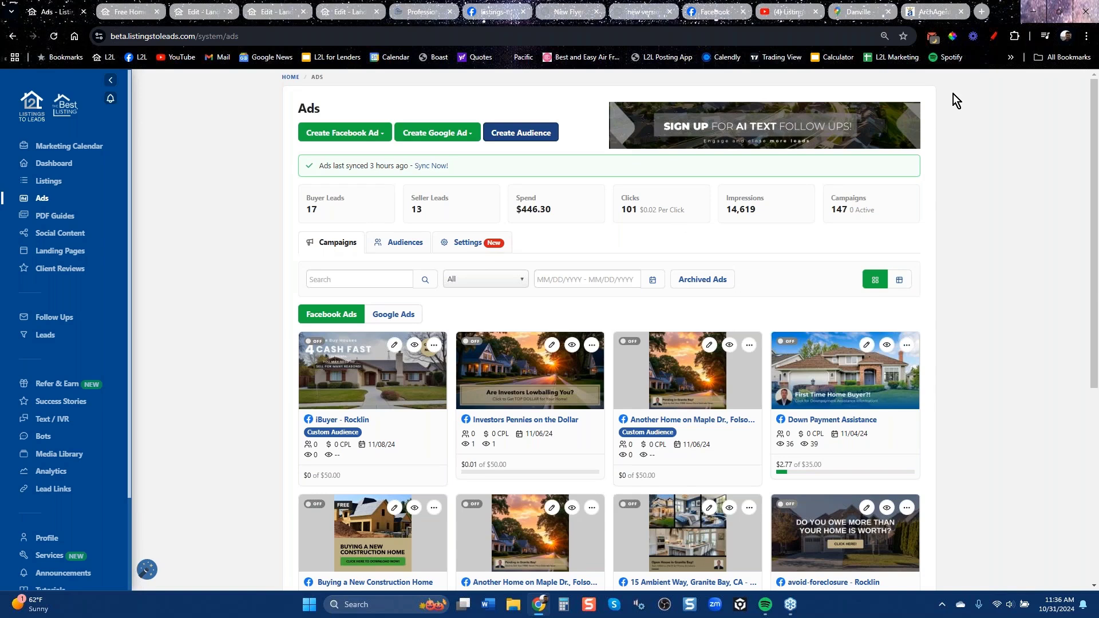
Step: Switch to Google Maps and examine the area around Orinda, Lafayette and Walnut Creek up to Concord
{"action": "left_click", "coordinate": [853, 13]}
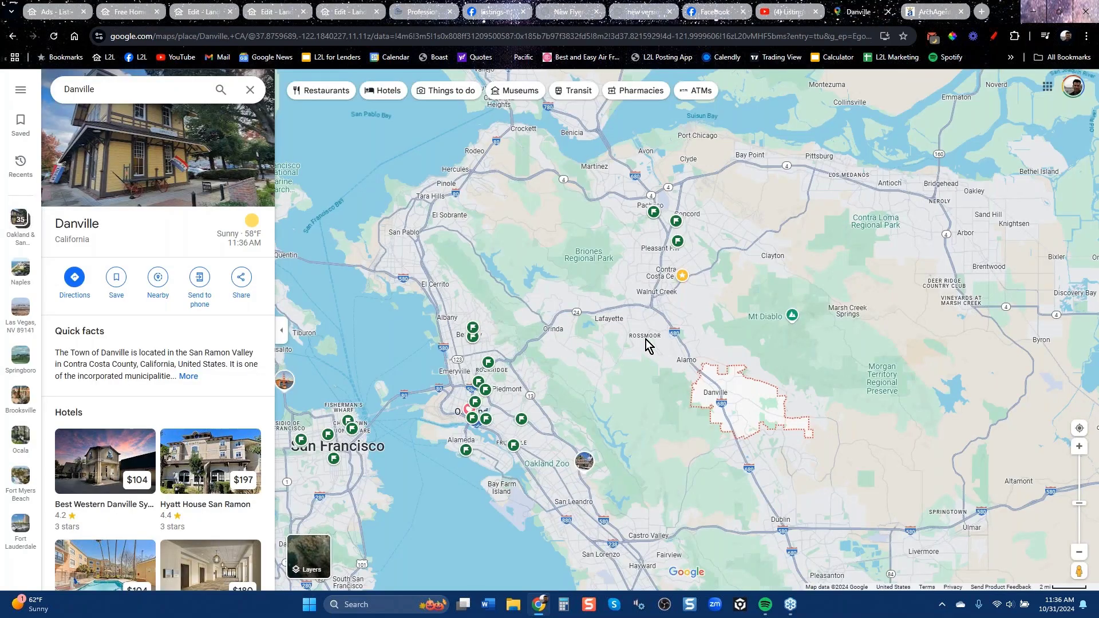
{"action": "scroll", "coordinate": [621, 324], "scroll_direction": "up", "scroll_amount": 3}
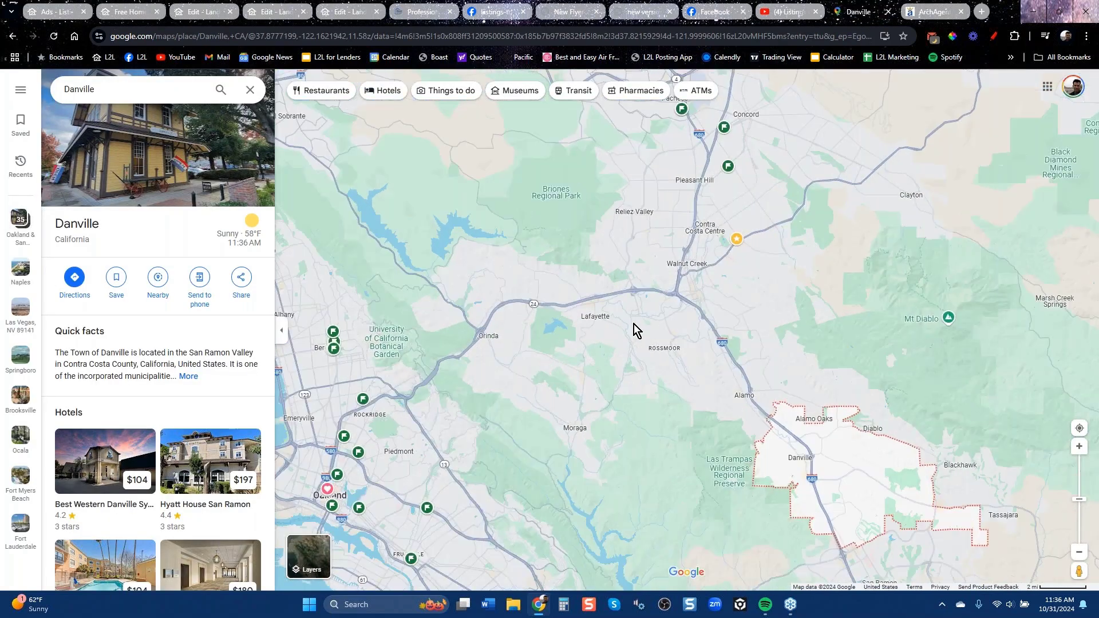
{"action": "scroll", "coordinate": [634, 324], "scroll_direction": "up", "scroll_amount": 5}
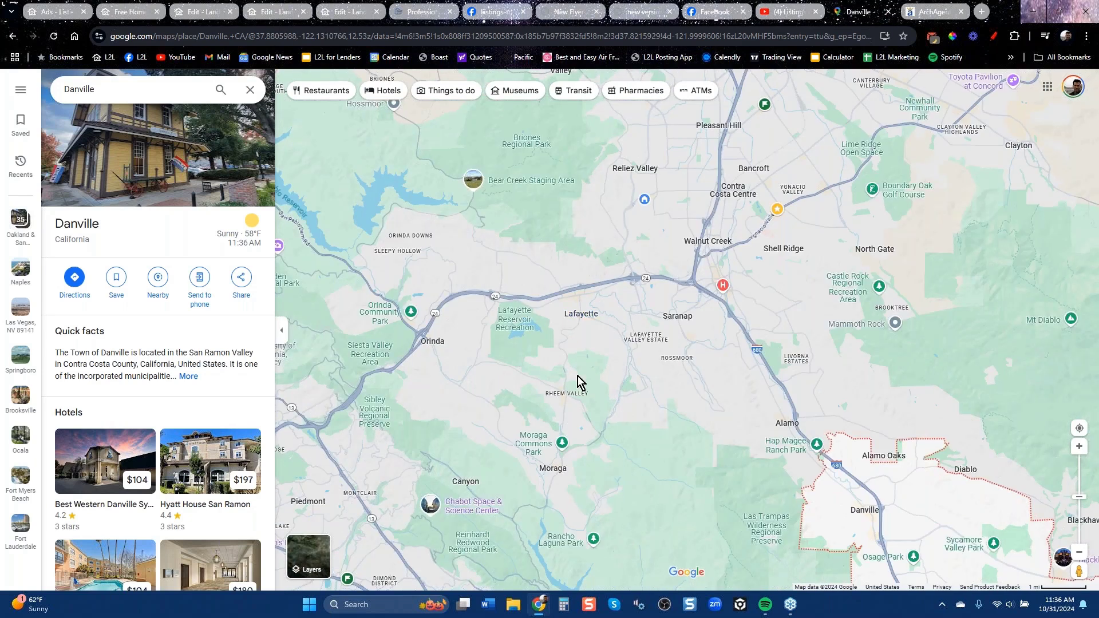
{"action": "mouse_move", "coordinate": [606, 254]}
{"action": "left_mouse_down"}
{"action": "mouse_move", "coordinate": [613, 306]}
{"action": "mouse_move", "coordinate": [599, 326]}
{"action": "left_mouse_up"}
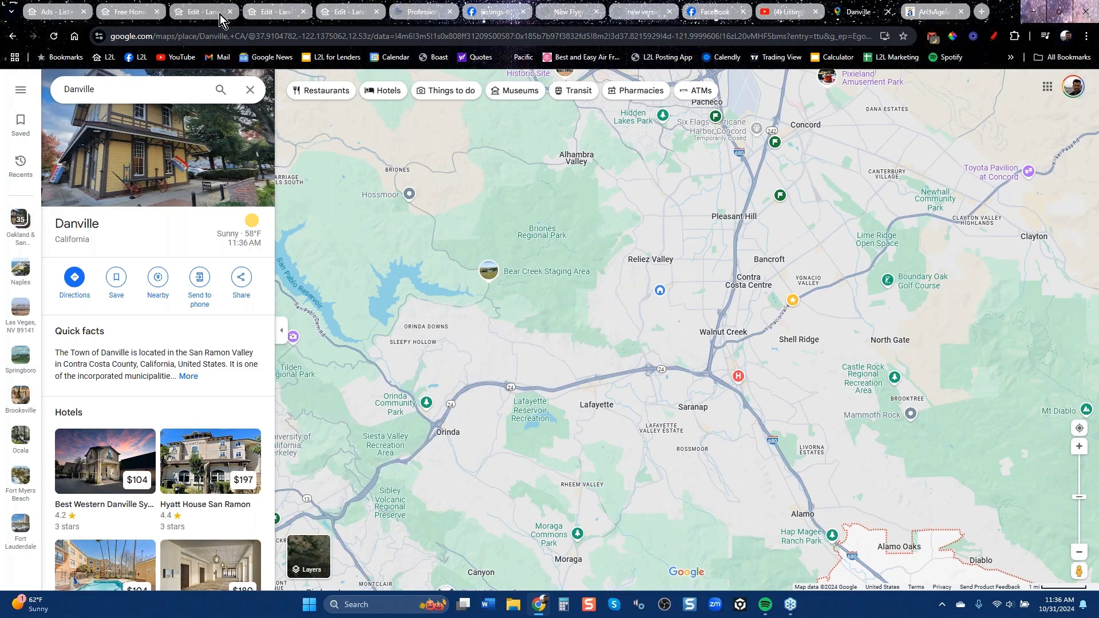
Step: Open the live Free Home Values landing page from its marketing tools page, and return to the map
{"action": "left_click", "coordinate": [269, 12]}
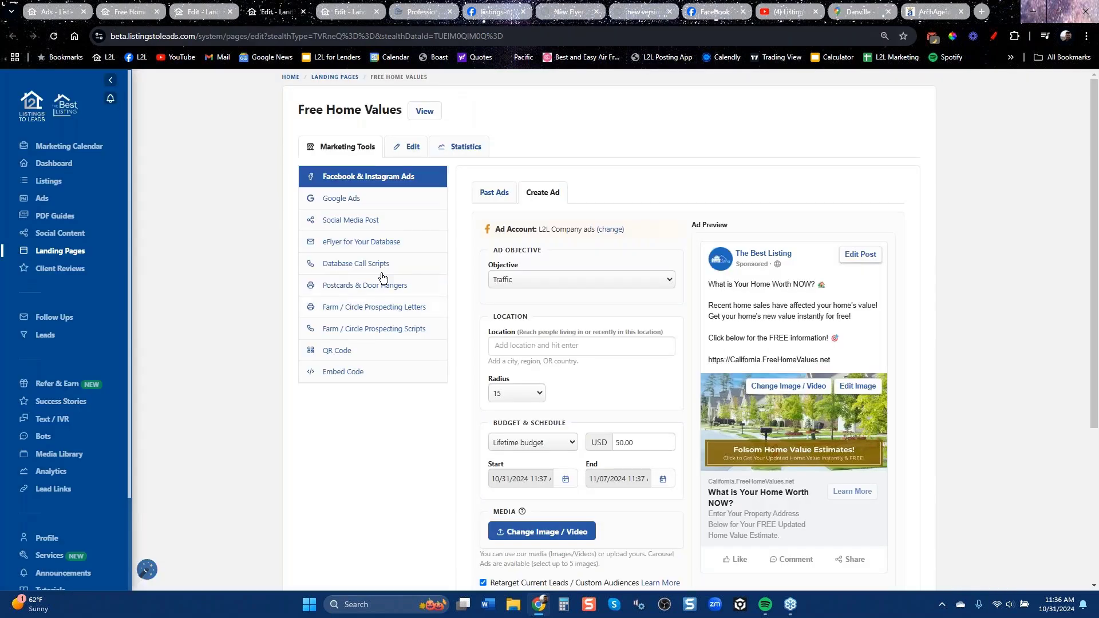
{"action": "left_click", "coordinate": [424, 111]}
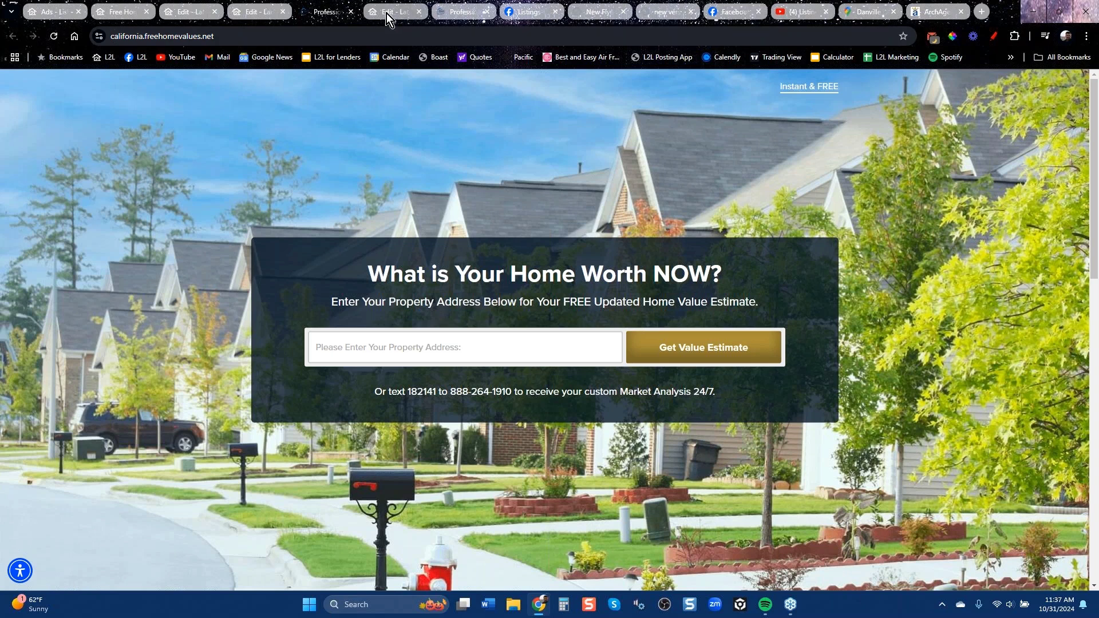
{"action": "left_click", "coordinate": [867, 13]}
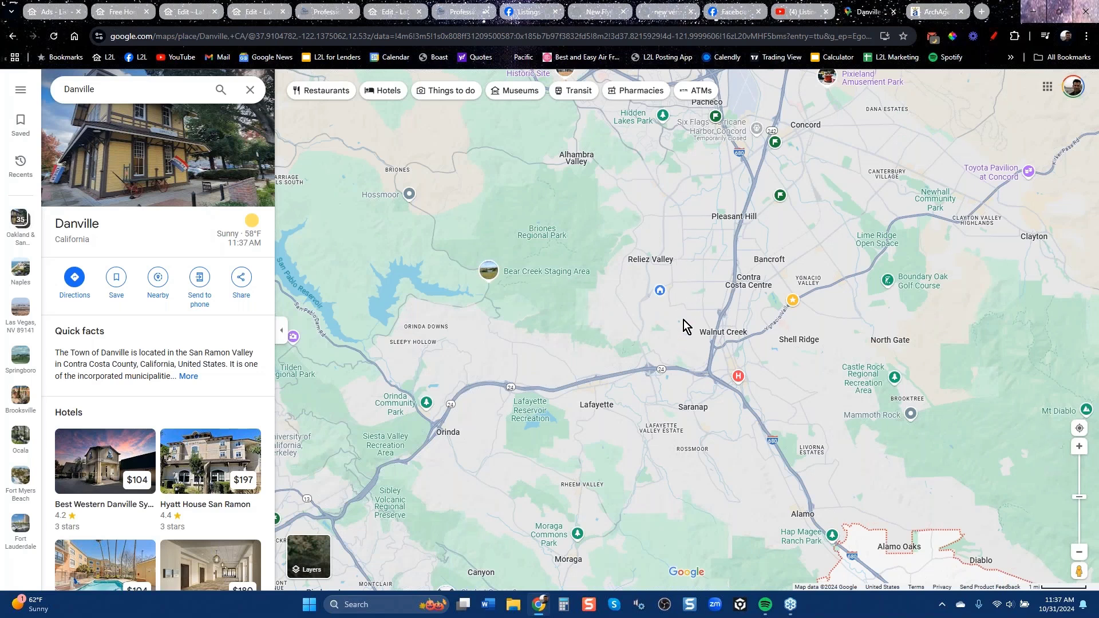
Step: Go back to the ads section and view the contact upload option in the audience creation form
{"action": "left_click", "coordinate": [54, 11]}
{"action": "left_click", "coordinate": [523, 133]}
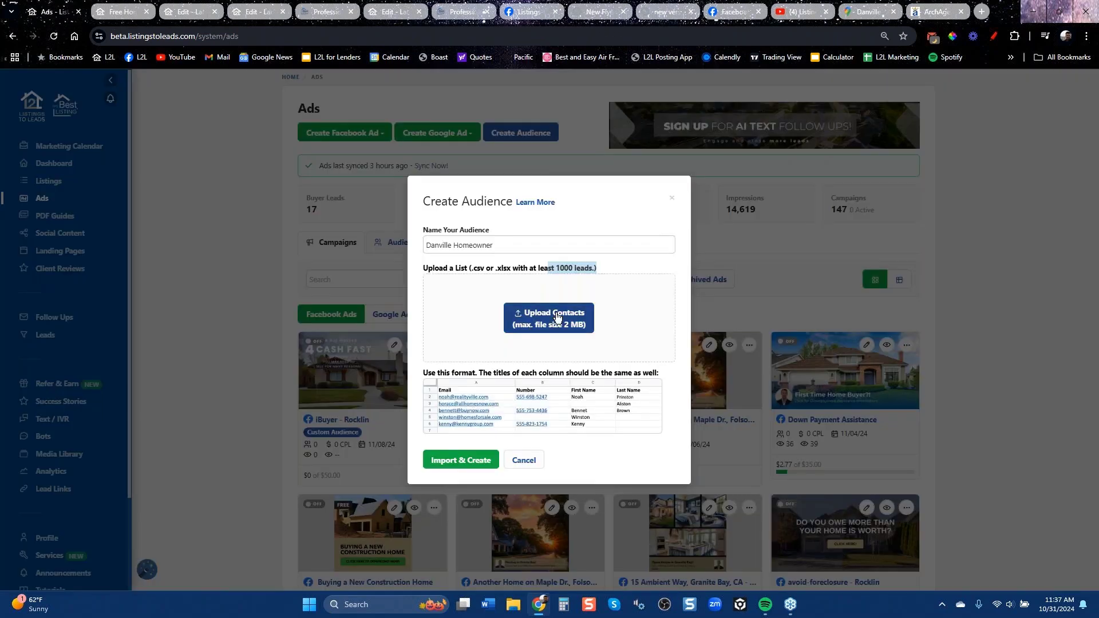
{"action": "left_click", "coordinate": [672, 199]}
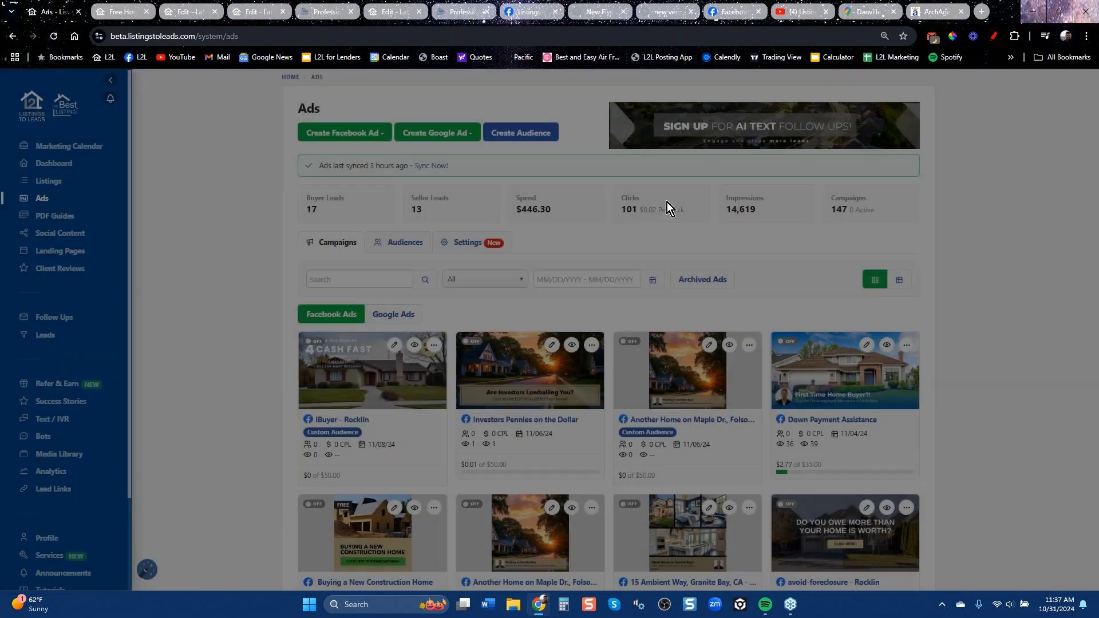
Step: Start a Facebook lead ad for the Orinda Property Valuation Plus landing page with zip code 94549
{"action": "left_click", "coordinate": [355, 134]}
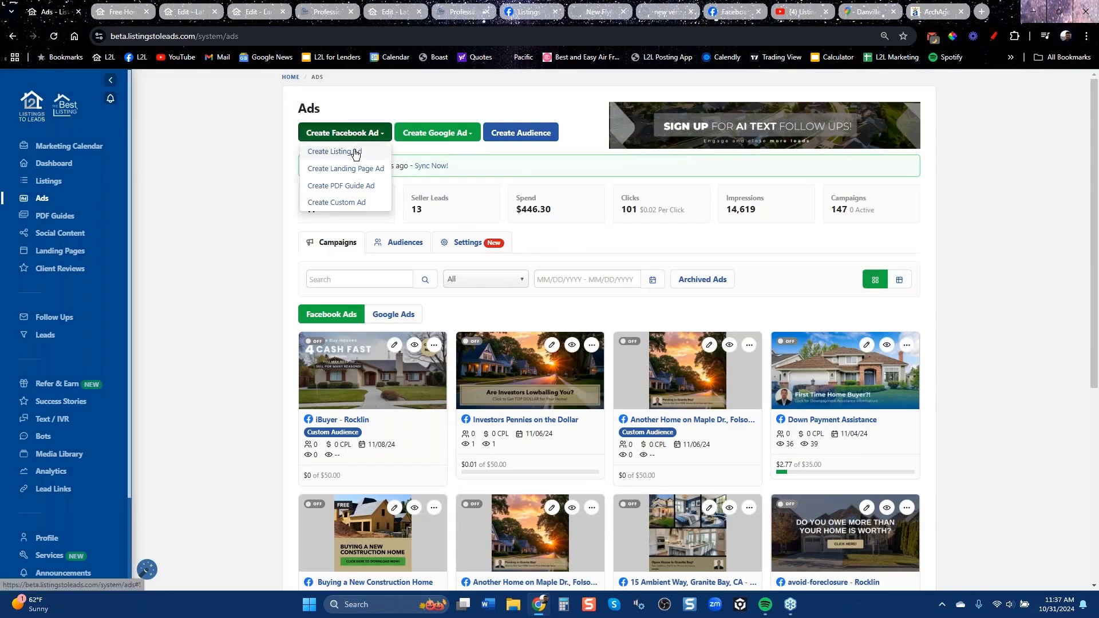
{"action": "left_click", "coordinate": [355, 170]}
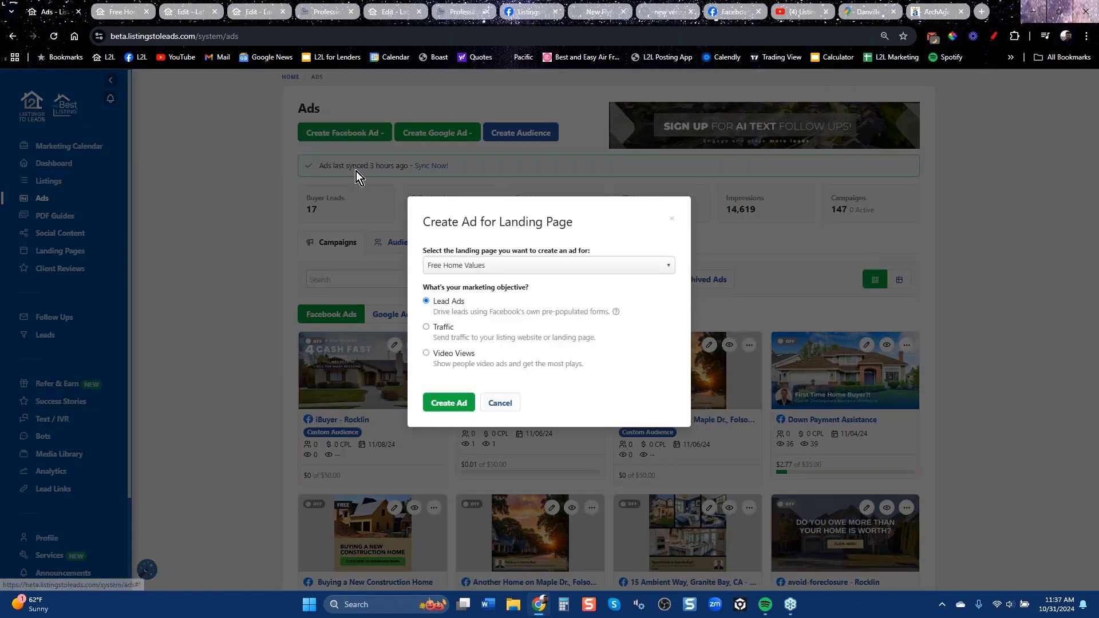
{"action": "left_click", "coordinate": [574, 256]}
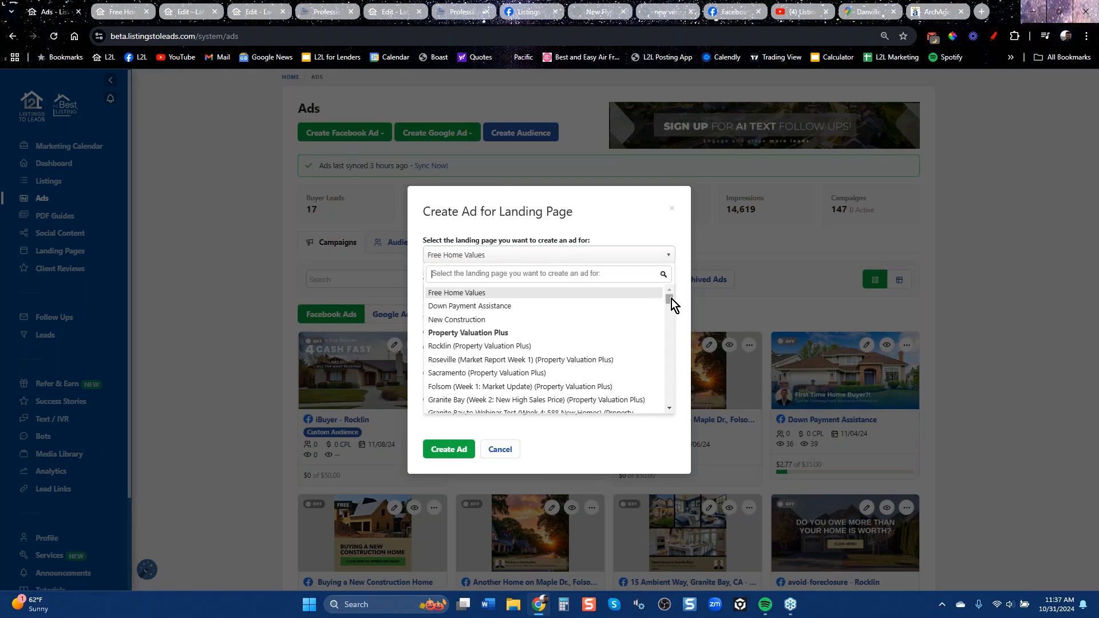
{"action": "left_click_drag", "start_coordinate": [671, 299], "coordinate": [671, 327]}
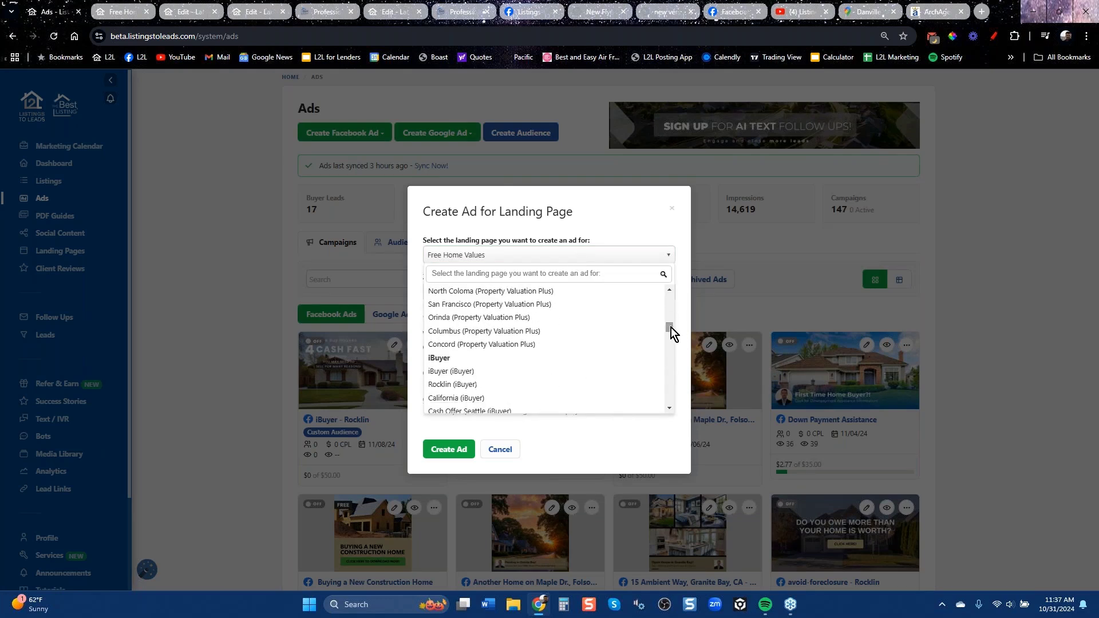
{"action": "left_click", "coordinate": [514, 318]}
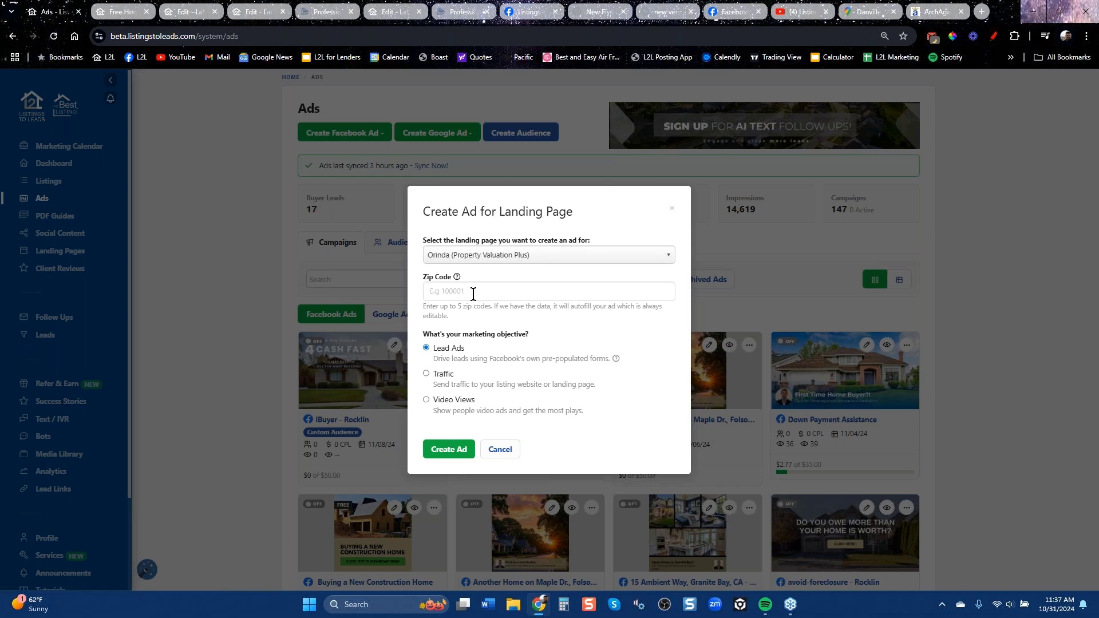
{"action": "type", "text": "94549"}
{"action": "key", "text": "Return"}
{"action": "left_click", "coordinate": [450, 452]}
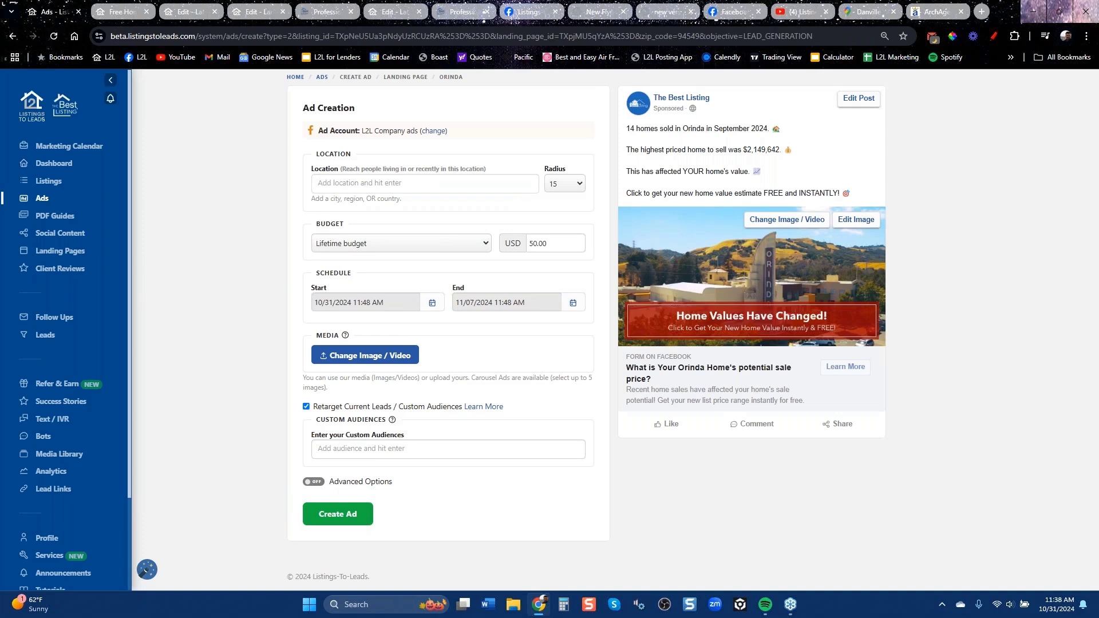
Step: Add L2L Custom Audience from CRM to the Orinda ad's custom audiences, and switch to the live Free Home Values page
{"action": "left_click", "coordinate": [371, 183]}
{"action": "left_click", "coordinate": [396, 450]}
{"action": "type", "text": "l2"}
{"action": "type", "text": "l2l"}
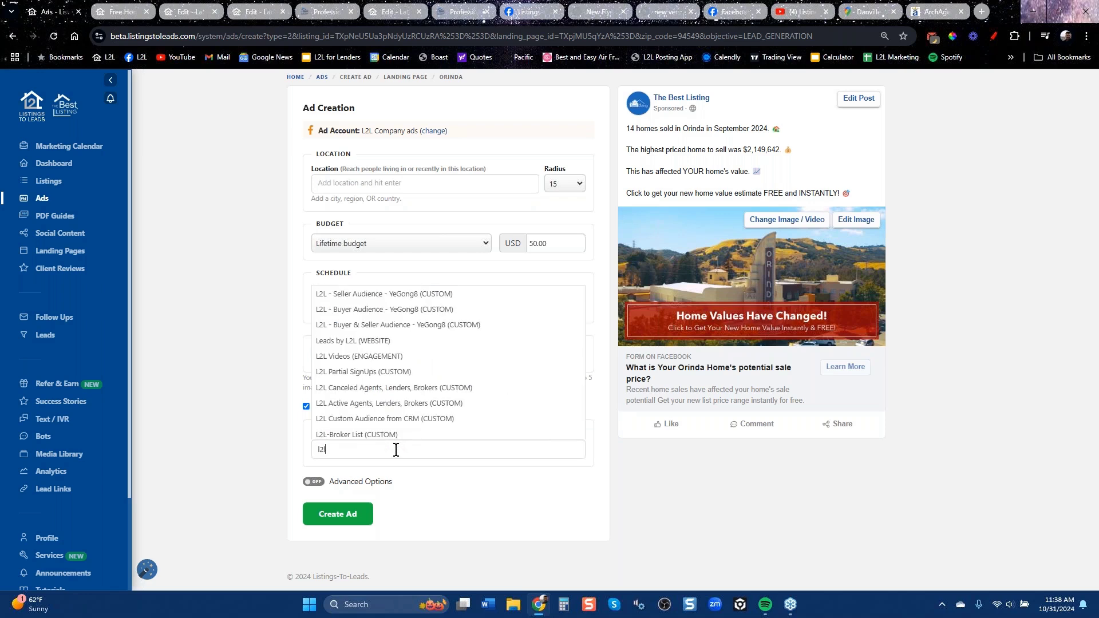
{"action": "left_click", "coordinate": [395, 419]}
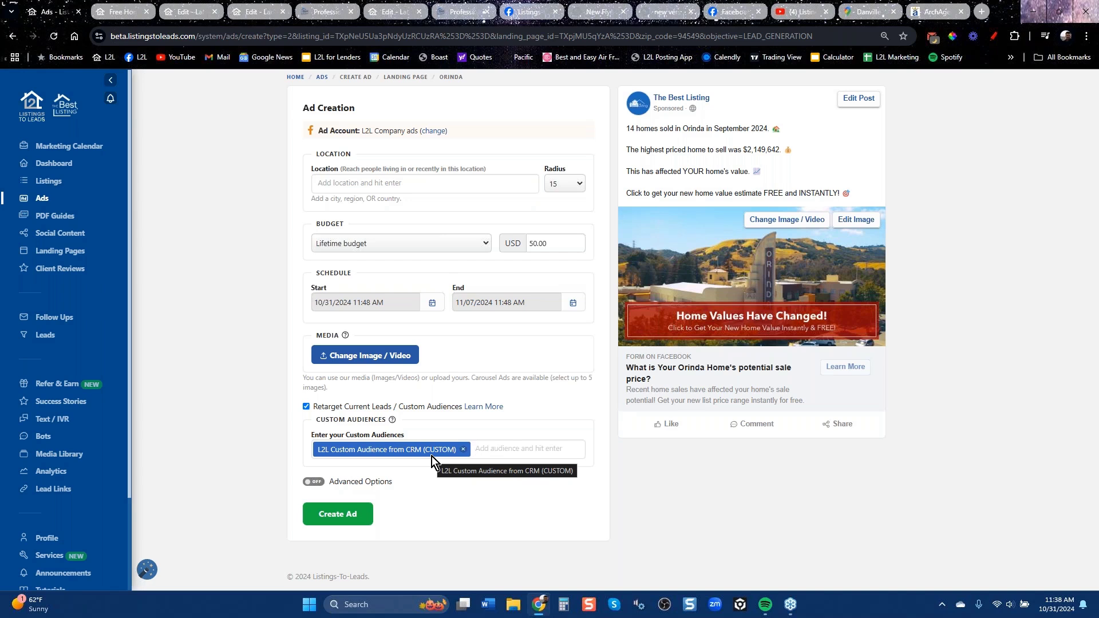
{"action": "left_click", "coordinate": [326, 11]}
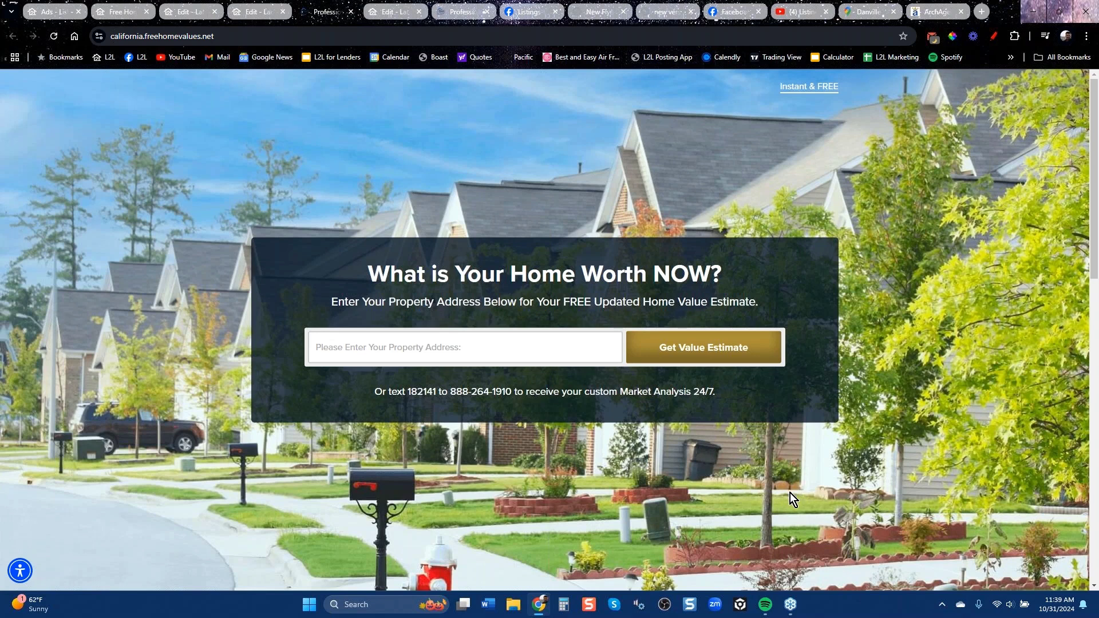
Step: Return to the landing pages list and search it for orinda
{"action": "left_click", "coordinate": [54, 12]}
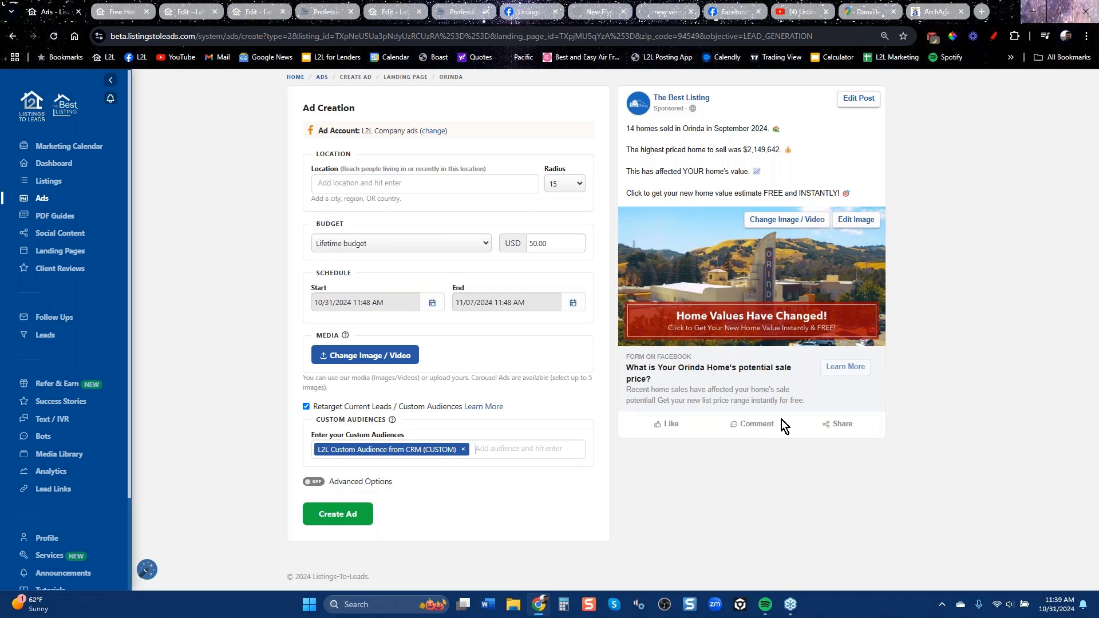
{"action": "left_click", "coordinate": [713, 298]}
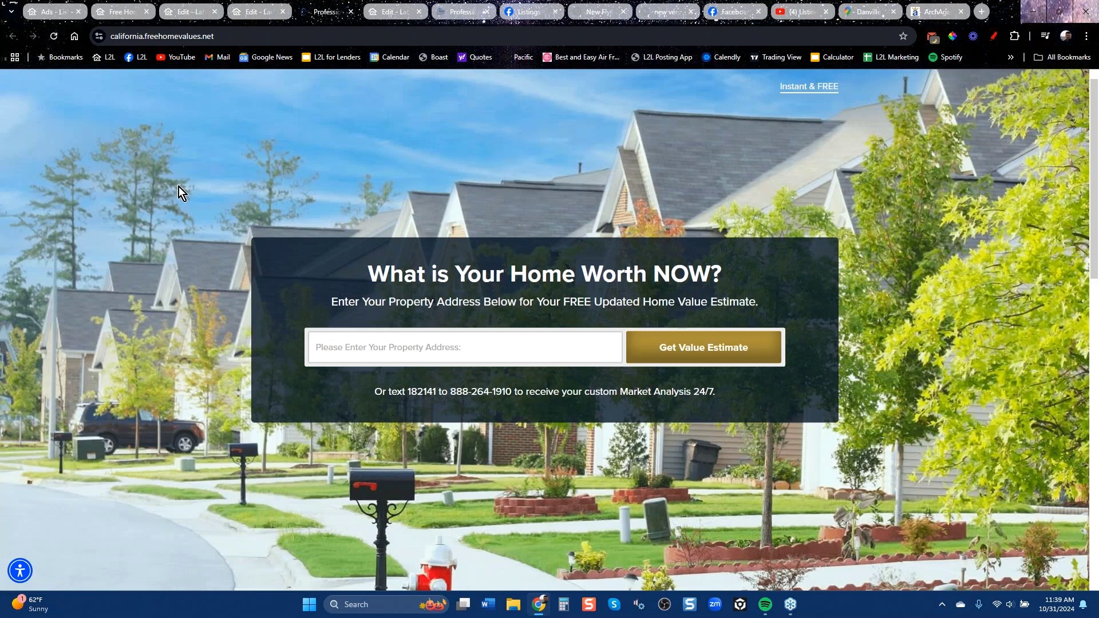
{"action": "left_click", "coordinate": [177, 18]}
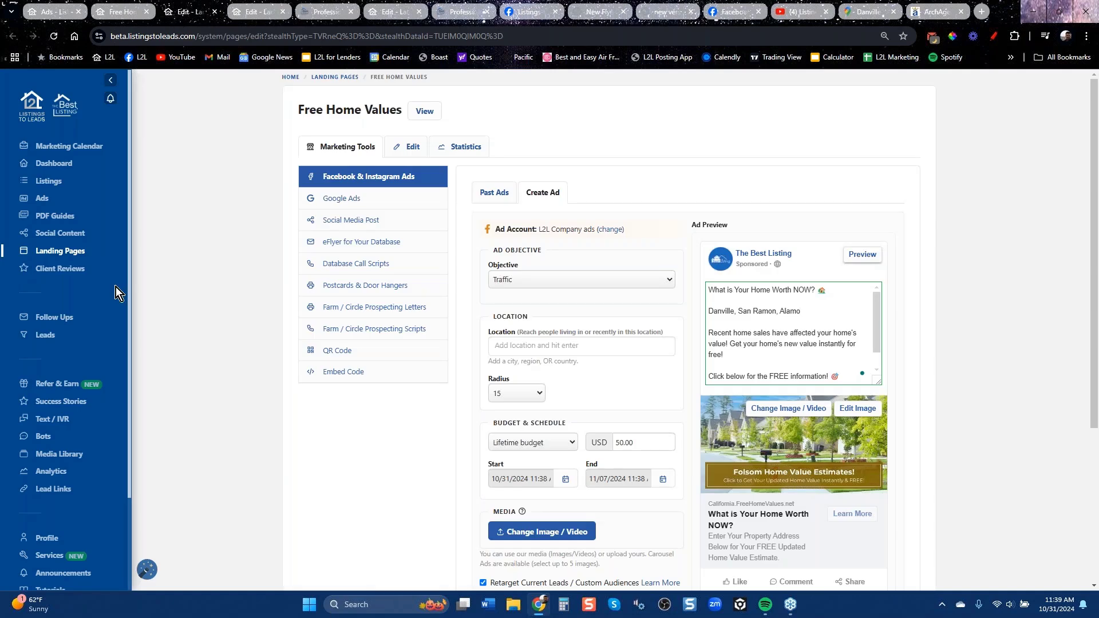
{"action": "left_click", "coordinate": [54, 256]}
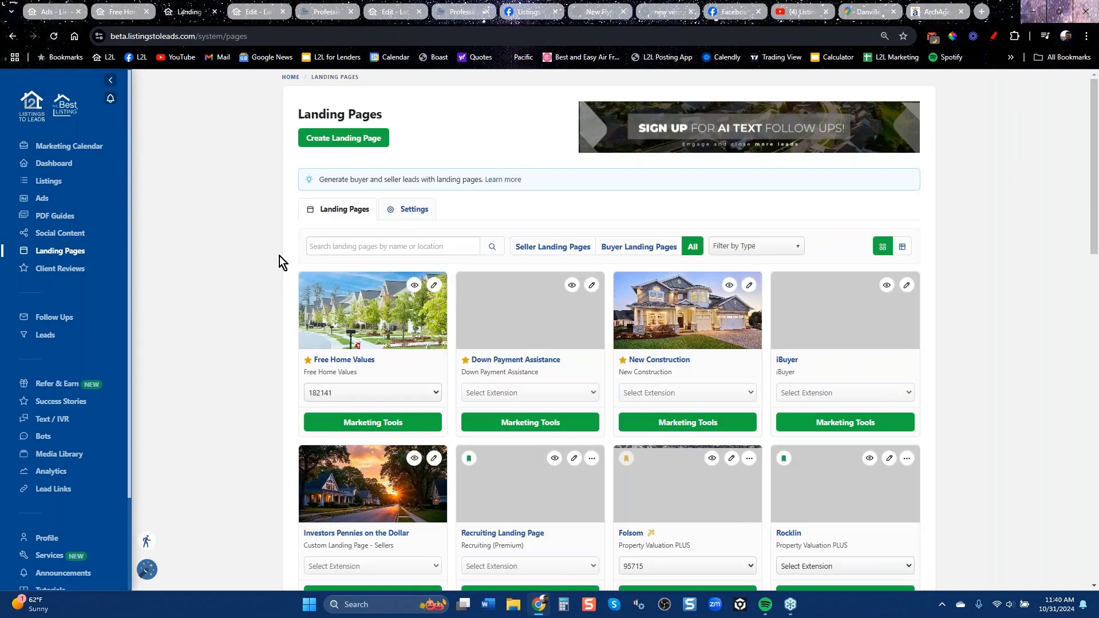
{"action": "left_click", "coordinate": [414, 247]}
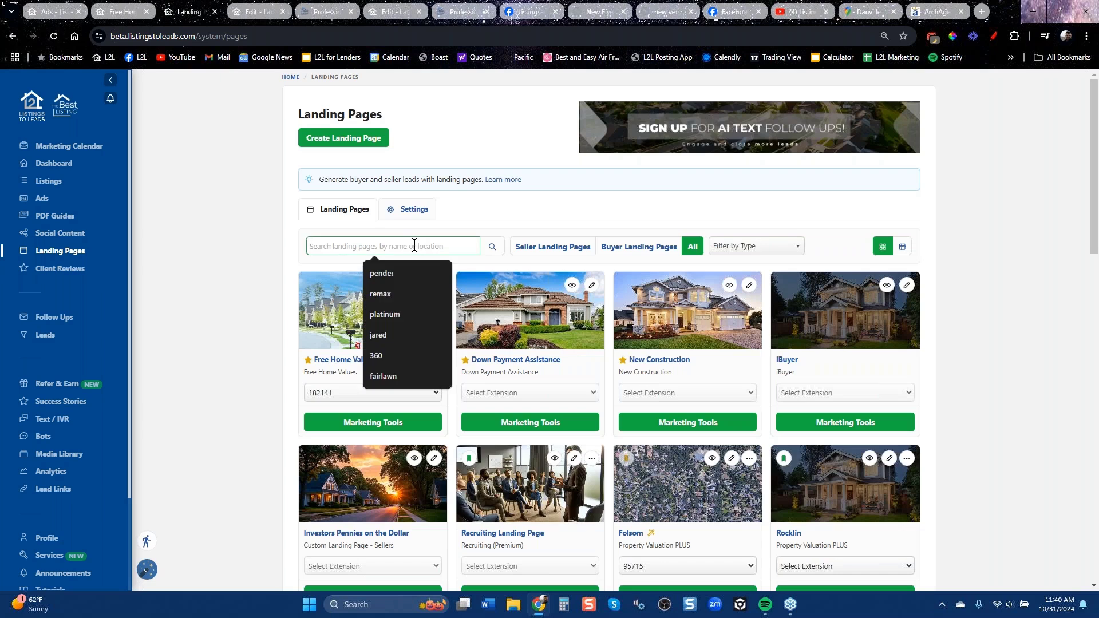
{"action": "type", "text": "orinda"}
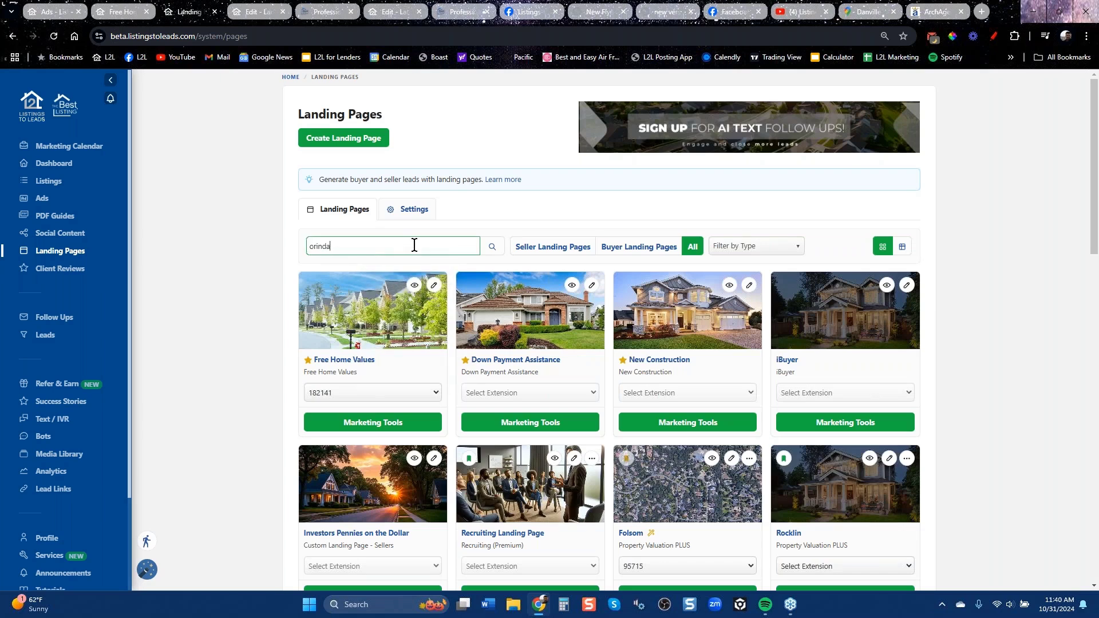
{"action": "key", "text": "Return"}
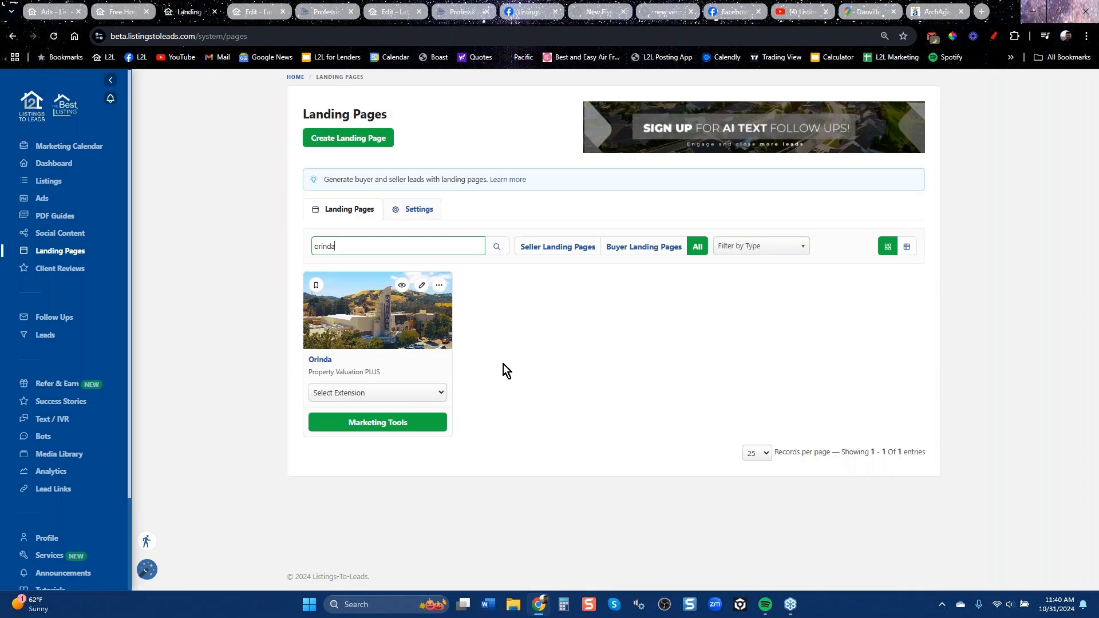
Step: Open the live Orinda Property Valuation Plus page and request a value estimate for a property address in Lafayette
{"action": "left_click", "coordinate": [402, 285]}
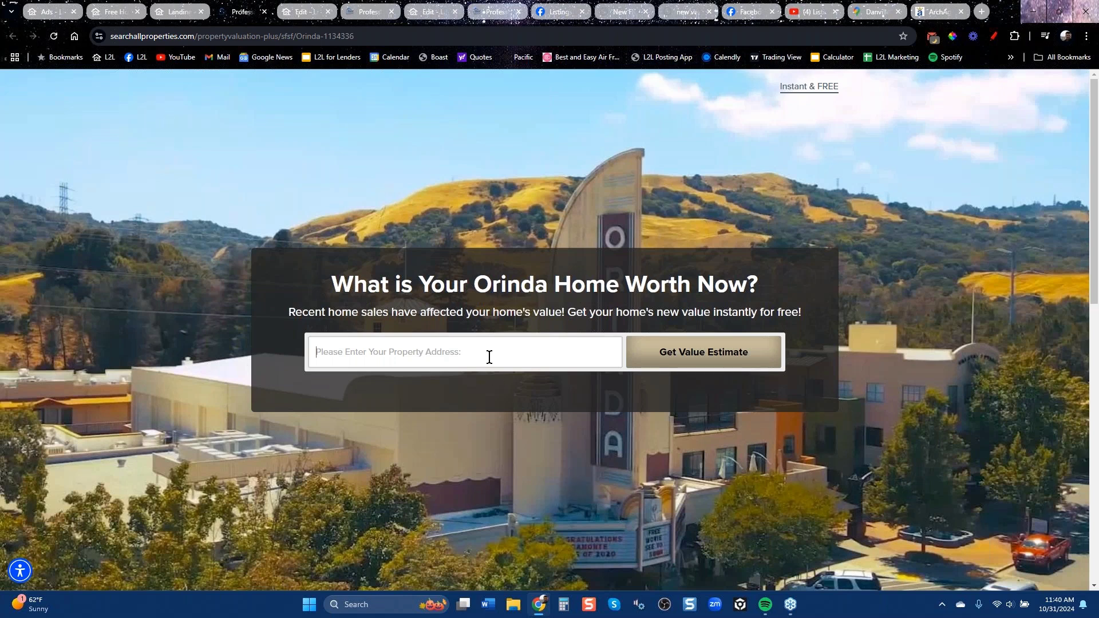
{"action": "type", "text": "15951"}
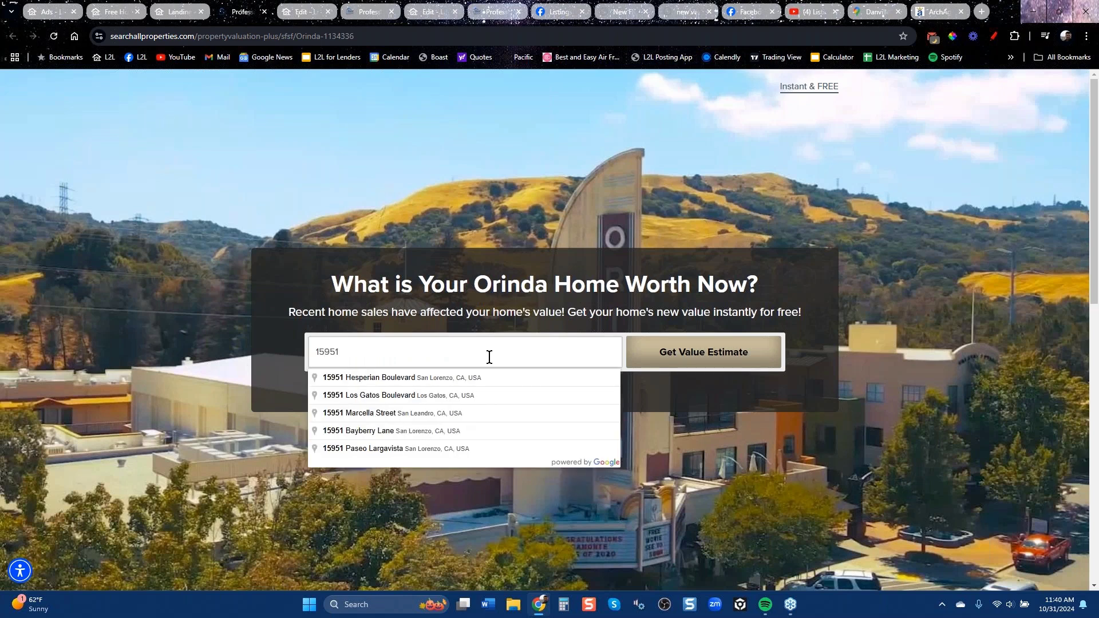
{"action": "key", "text": "BackSpace"}
{"action": "type", "text": "hust"}
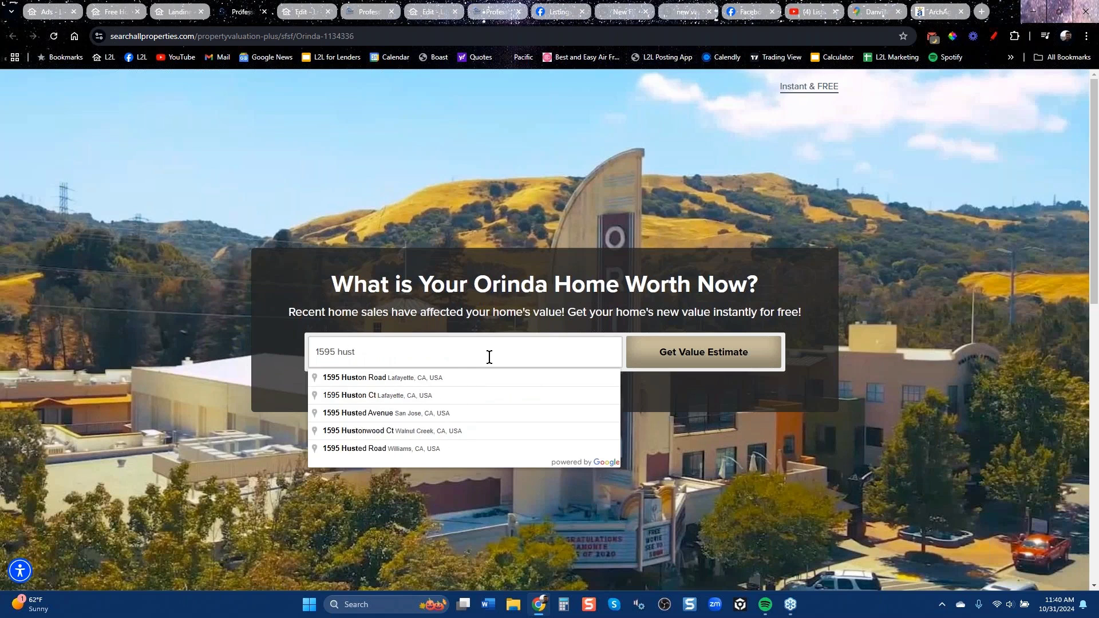
{"action": "left_click", "coordinate": [436, 378]}
{"action": "left_click", "coordinate": [706, 368]}
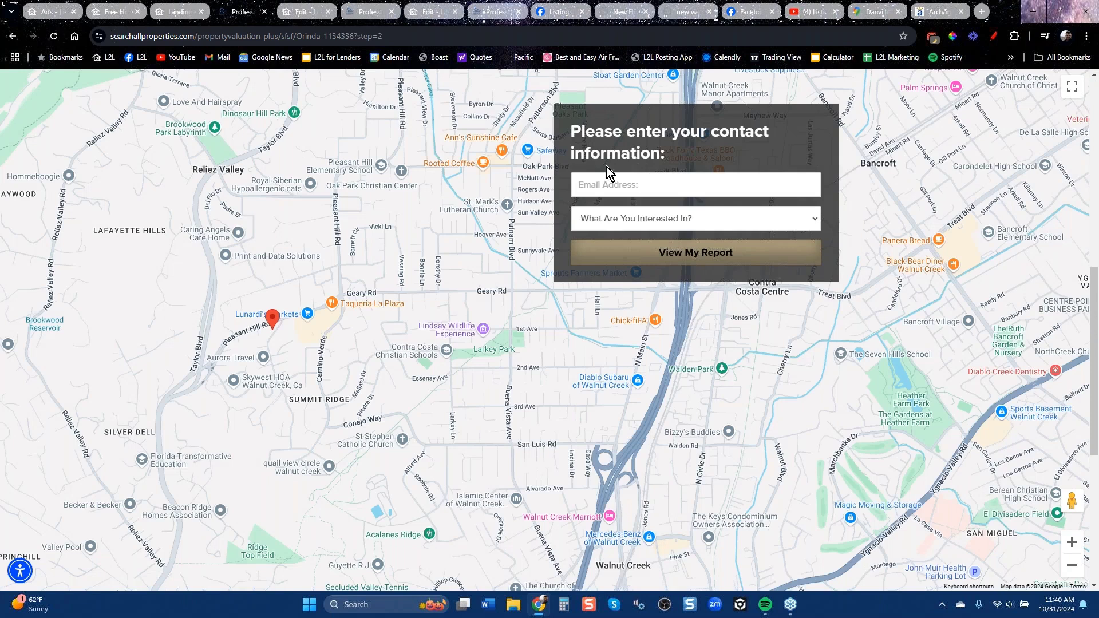
Step: Fill in the contact's e-mail, choose "I am thinking about selling" as the interest, and view the home value report
{"action": "left_click", "coordinate": [620, 184]}
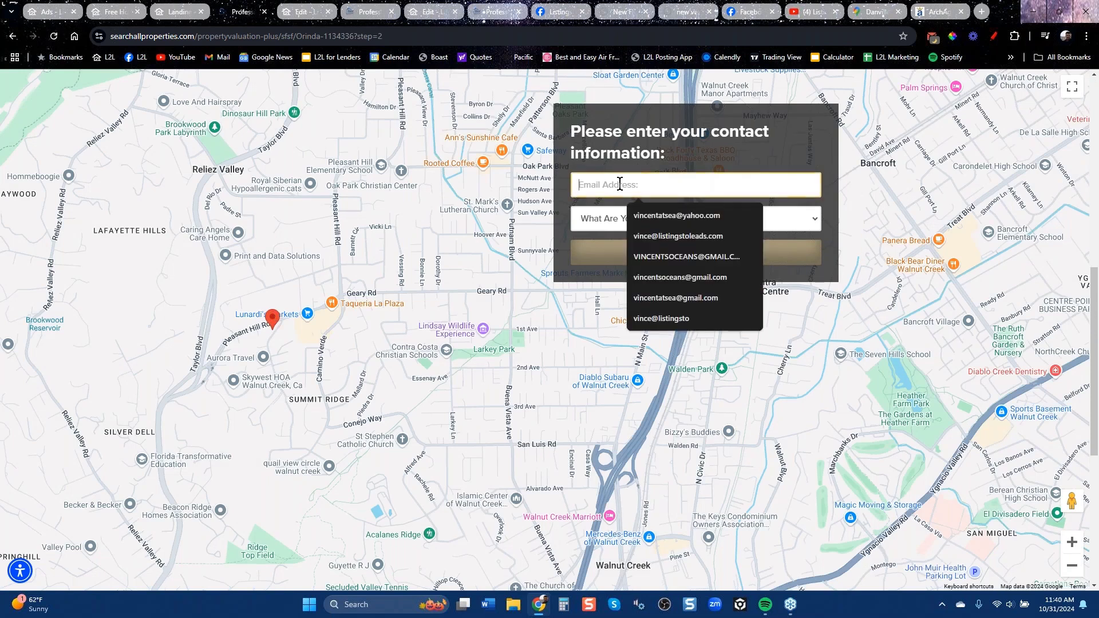
{"action": "left_click", "coordinate": [695, 218]}
{"action": "left_click", "coordinate": [718, 228]}
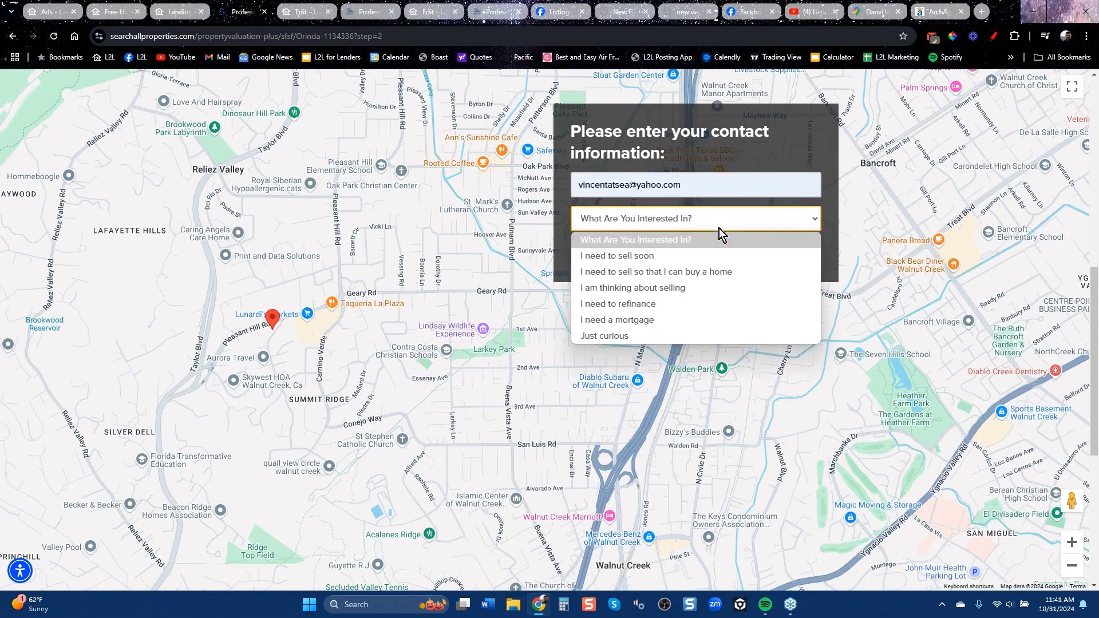
{"action": "left_click", "coordinate": [681, 287]}
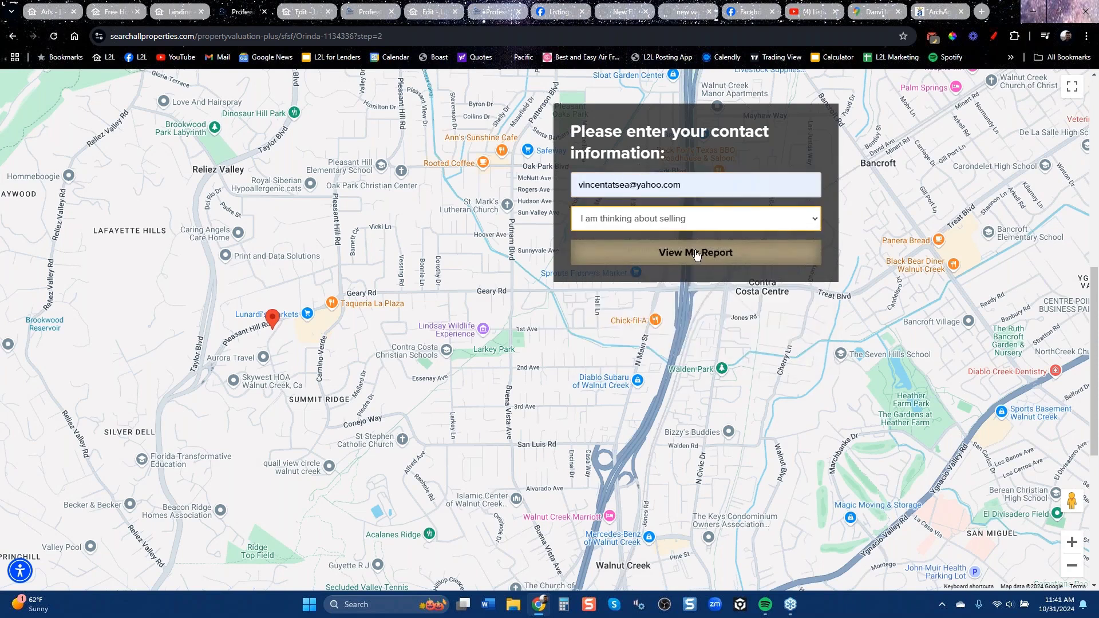
{"action": "left_click", "coordinate": [690, 251]}
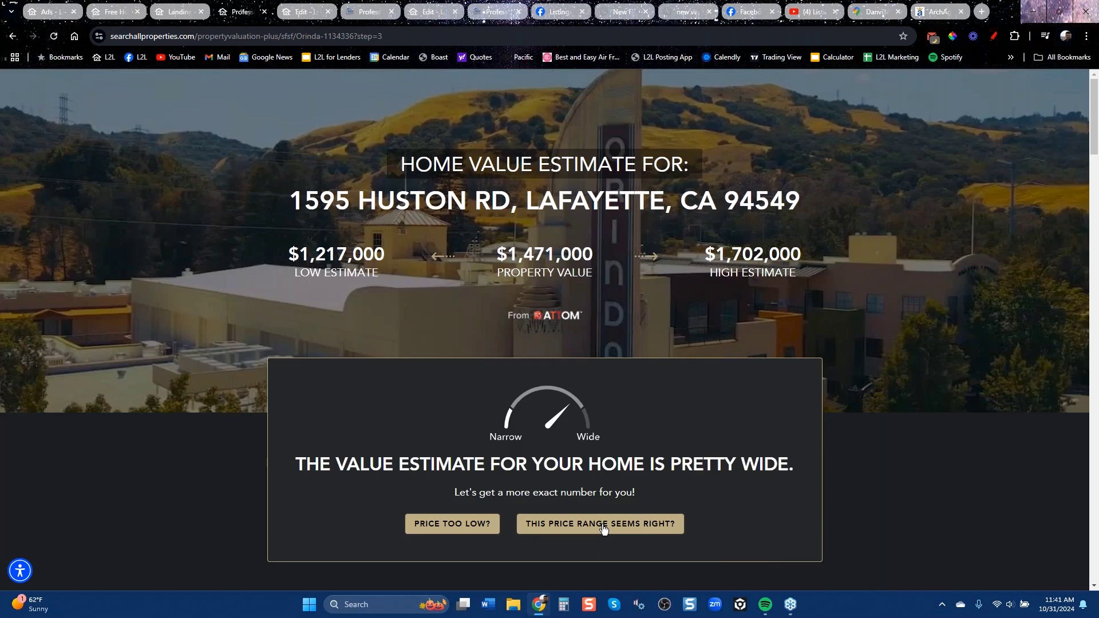
Step: Download the "12 Mistakes to Avoid When Selling Your Home" guide and review the report's nearby sales, average prices, scheduling and reviews sections
{"action": "scroll", "coordinate": [603, 529], "scroll_direction": "down", "scroll_amount": 12}
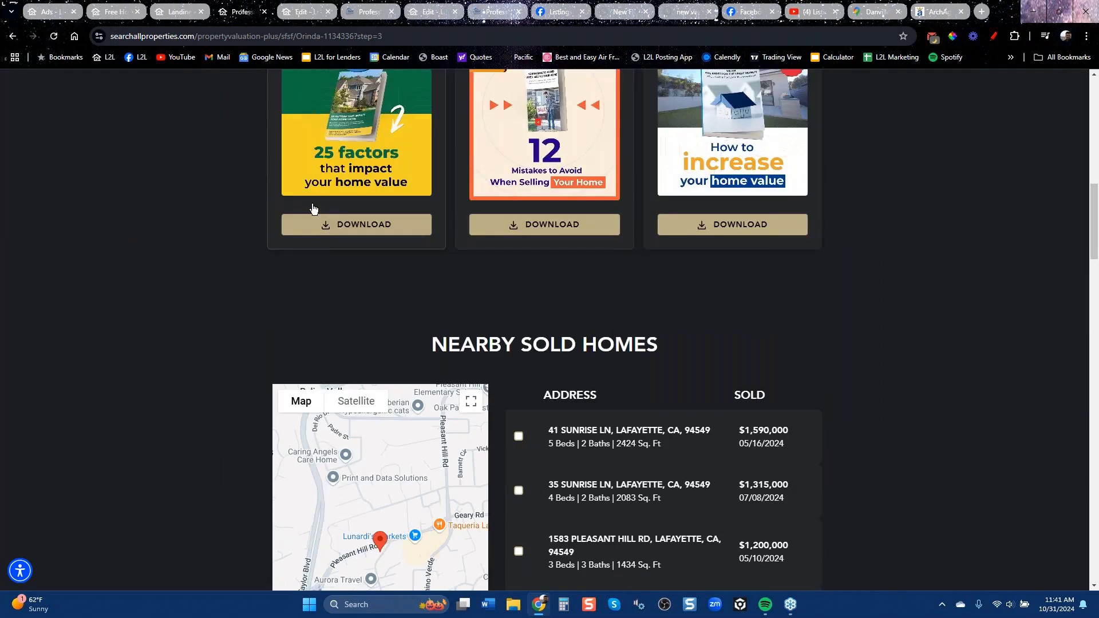
{"action": "left_click", "coordinate": [579, 229]}
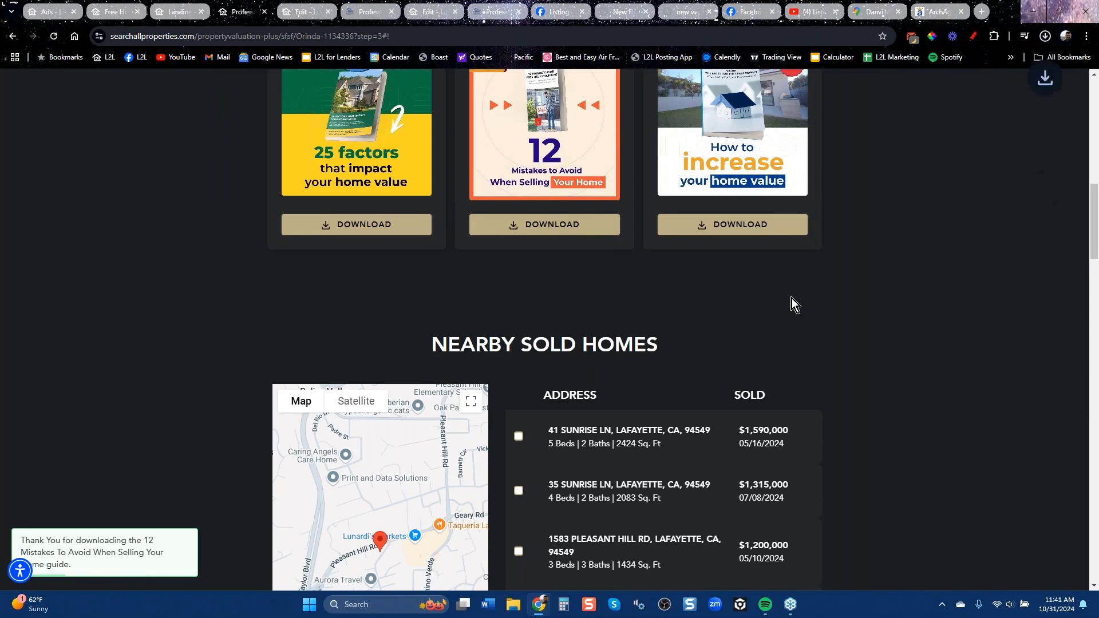
{"action": "scroll", "coordinate": [791, 298], "scroll_direction": "down", "scroll_amount": 5}
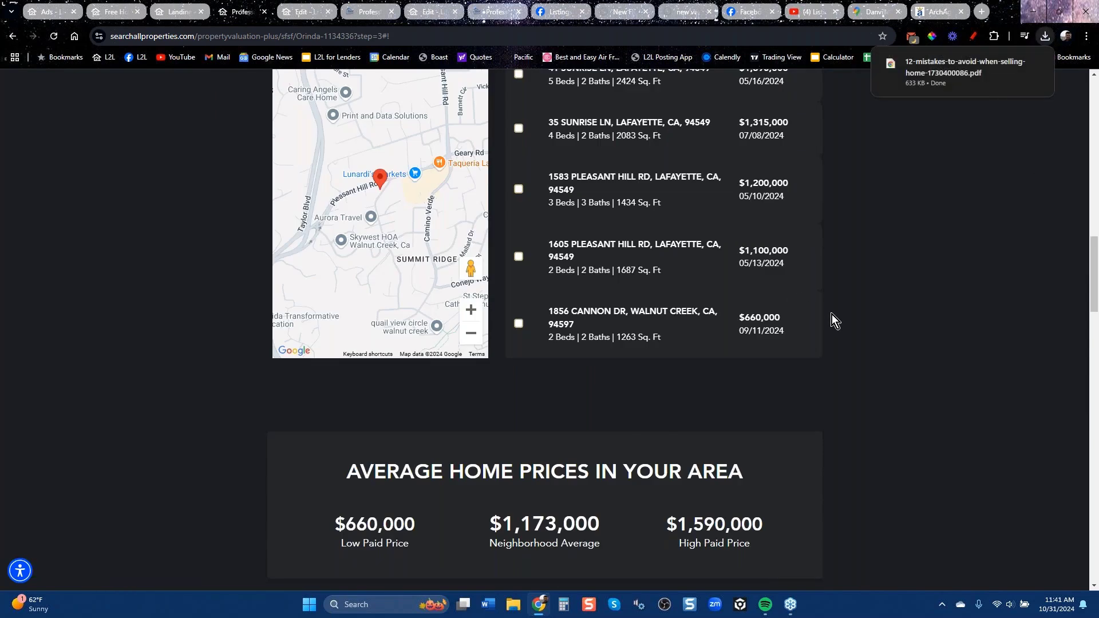
{"action": "scroll", "coordinate": [832, 315], "scroll_direction": "down", "scroll_amount": 5}
{"action": "scroll", "coordinate": [831, 316], "scroll_direction": "down", "scroll_amount": 2}
{"action": "scroll", "coordinate": [831, 315], "scroll_direction": "up", "scroll_amount": 2}
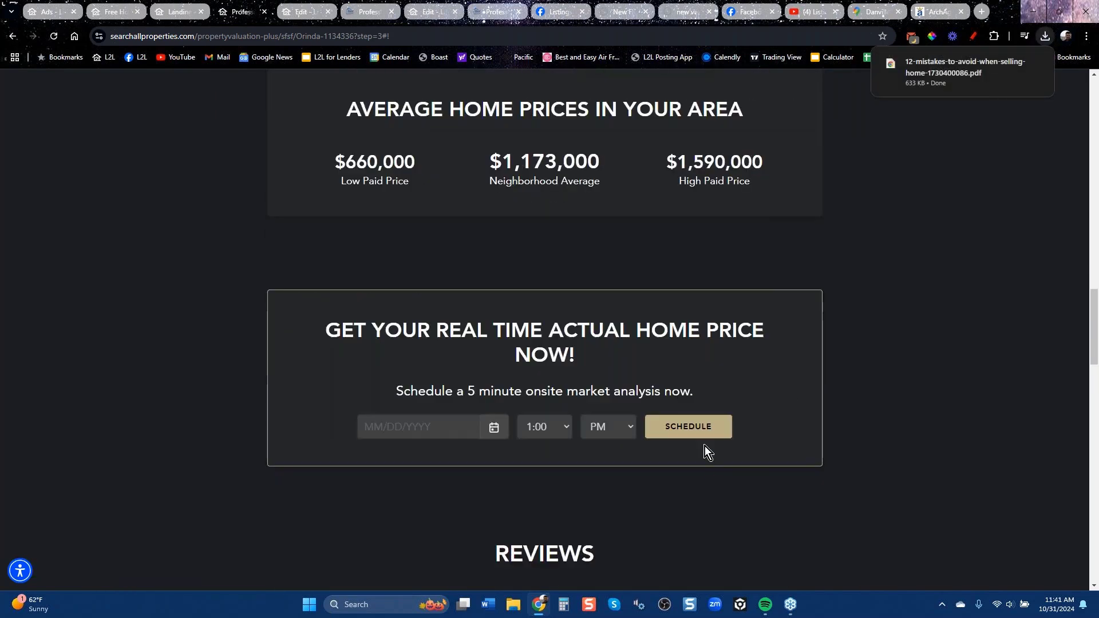
{"action": "scroll", "coordinate": [790, 458], "scroll_direction": "down", "scroll_amount": 5}
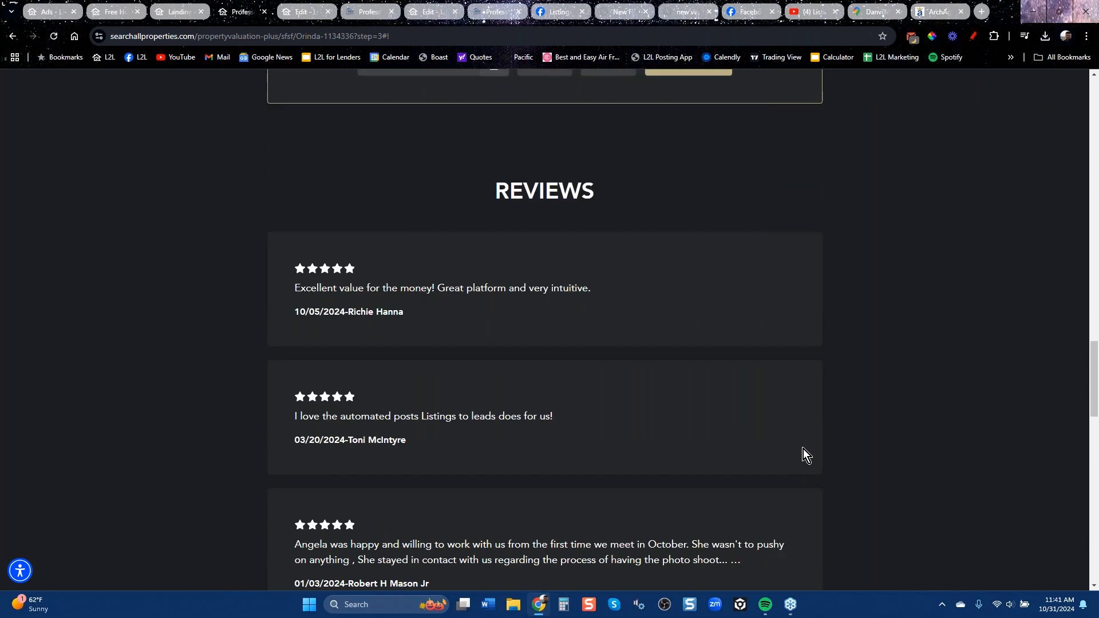
{"action": "scroll", "coordinate": [804, 448], "scroll_direction": "down", "scroll_amount": 7}
{"action": "scroll", "coordinate": [809, 438], "scroll_direction": "down", "scroll_amount": 5}
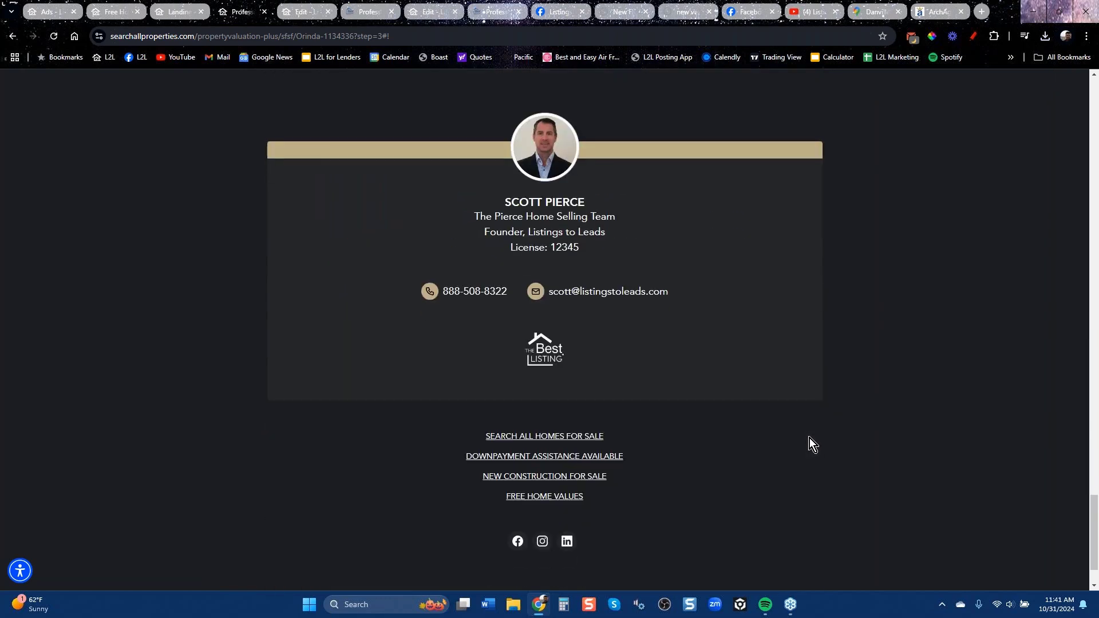
{"action": "scroll", "coordinate": [809, 438], "scroll_direction": "up", "scroll_amount": 20}
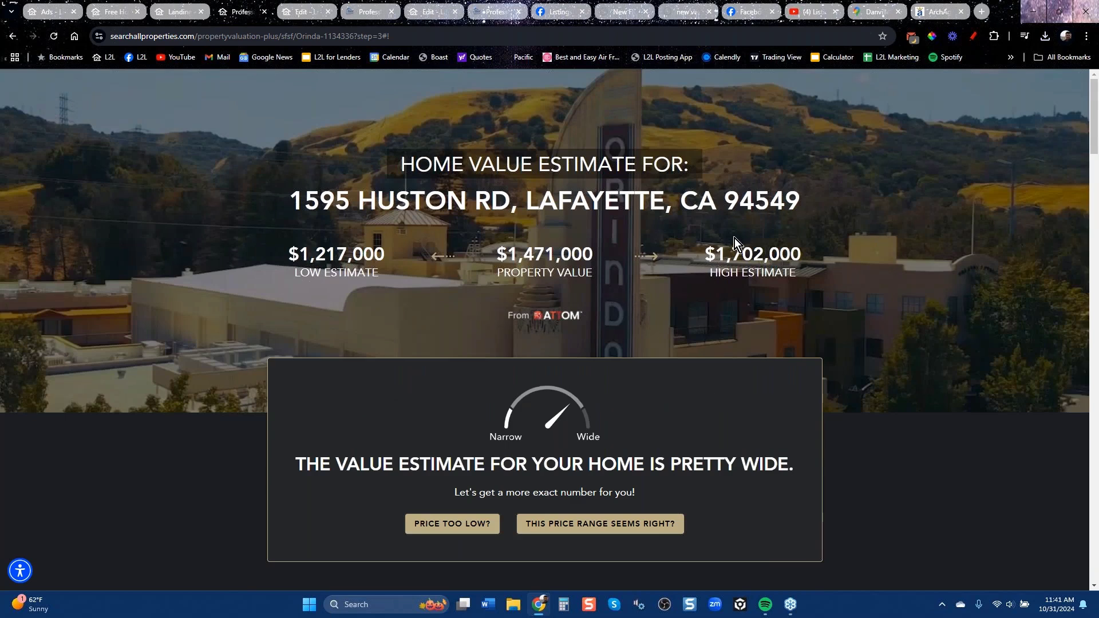
Step: Leave the value report and open the marketing tools of the Orinda landing page from the landing pages list
{"action": "left_click", "coordinate": [13, 36]}
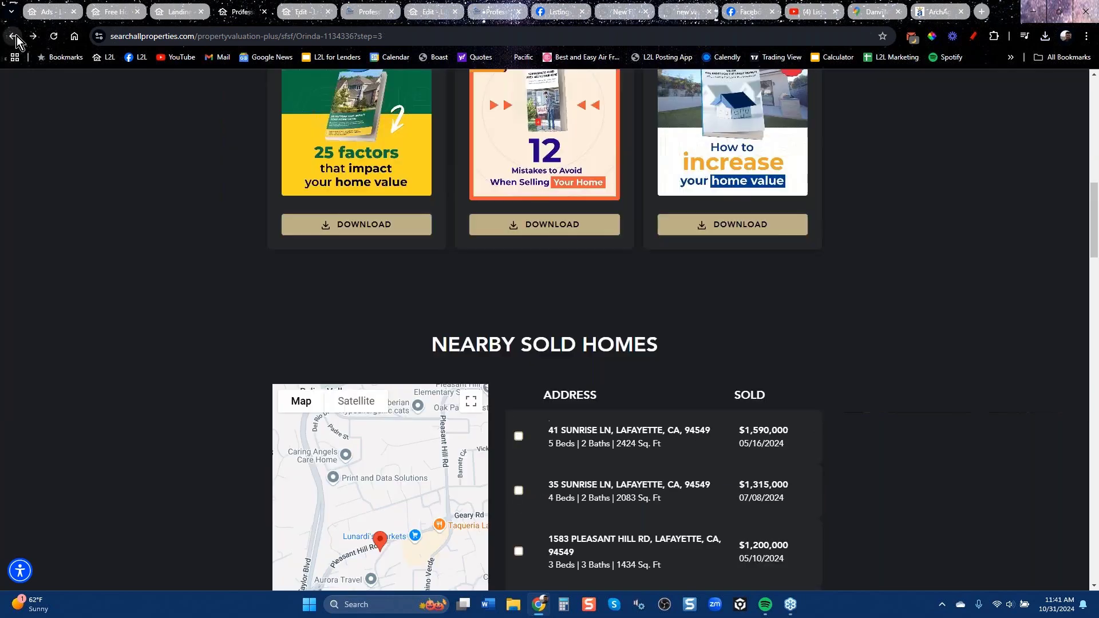
{"action": "left_click", "coordinate": [182, 19]}
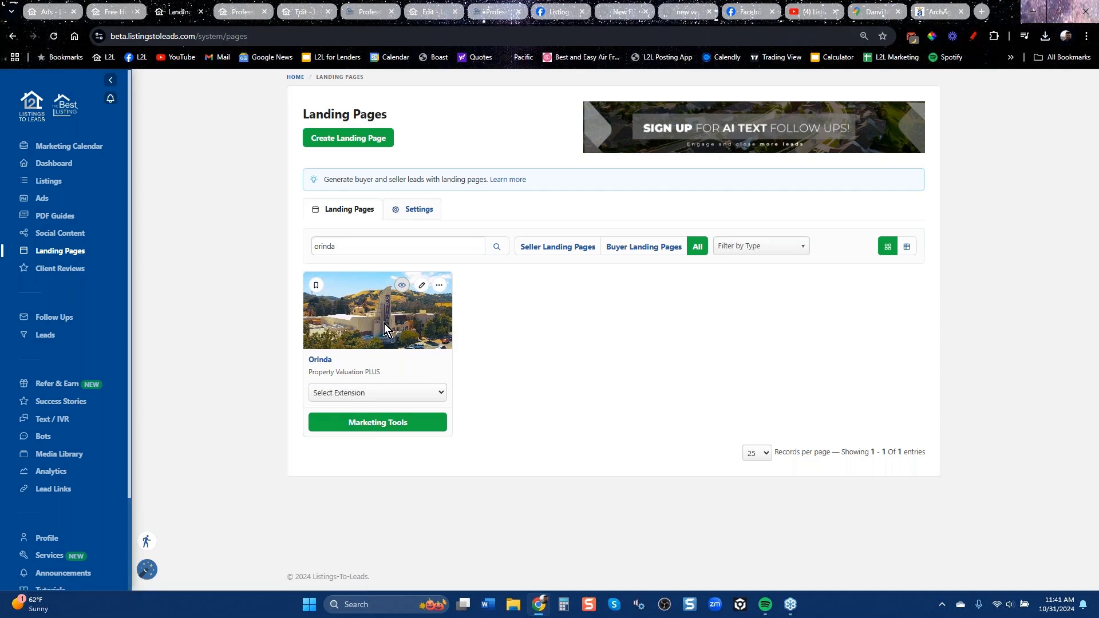
{"action": "left_click", "coordinate": [385, 428]}
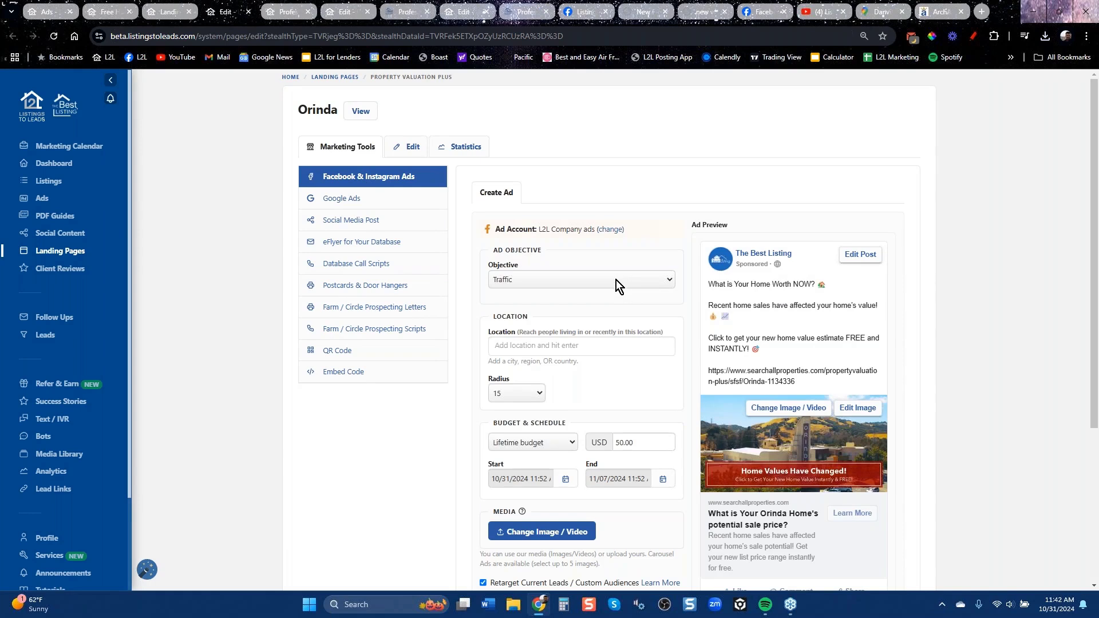
{"action": "left_click", "coordinate": [289, 13]}
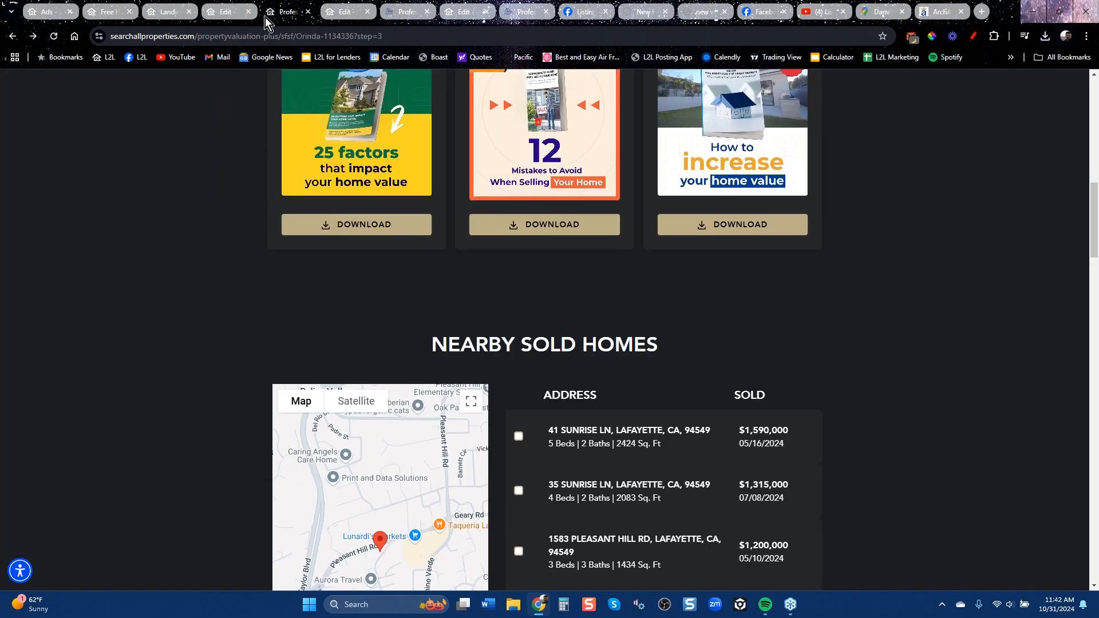
{"action": "left_click", "coordinate": [228, 12]}
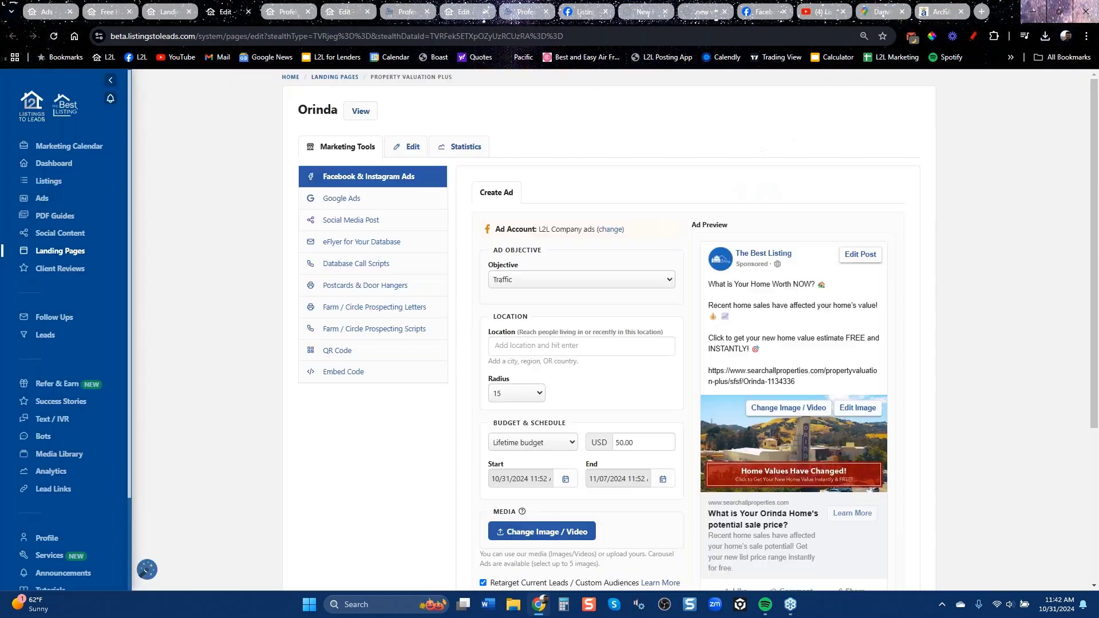
Step: Open the live Orinda page again from its marketing tools and submit a different Lafayette property address for a value estimate
{"action": "left_click", "coordinate": [355, 112]}
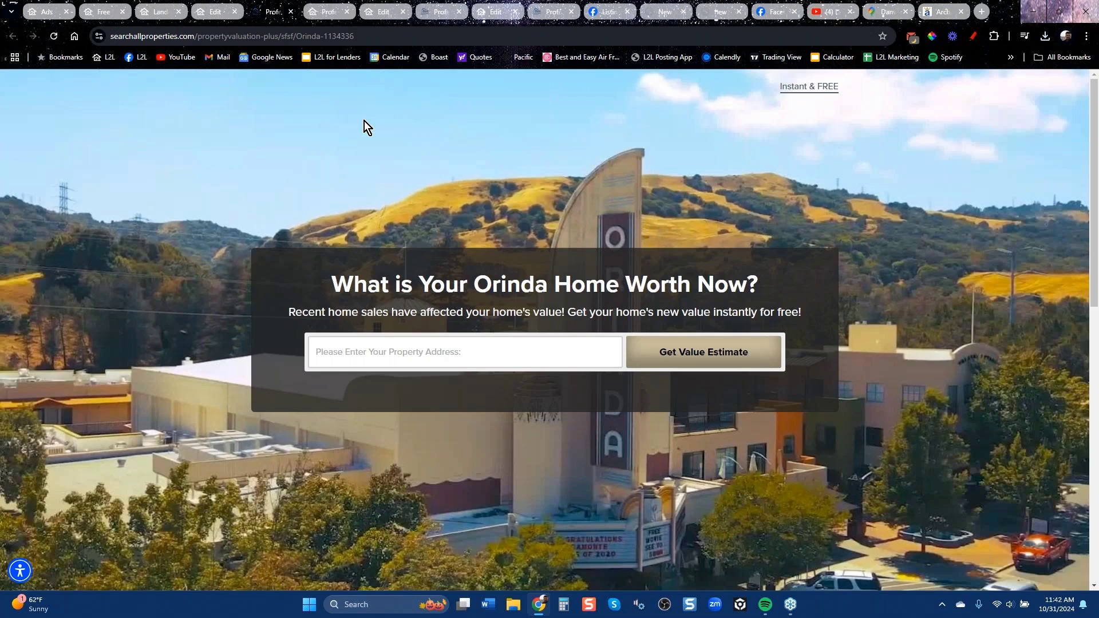
{"action": "left_click", "coordinate": [442, 344]}
{"action": "type", "text": "1595"}
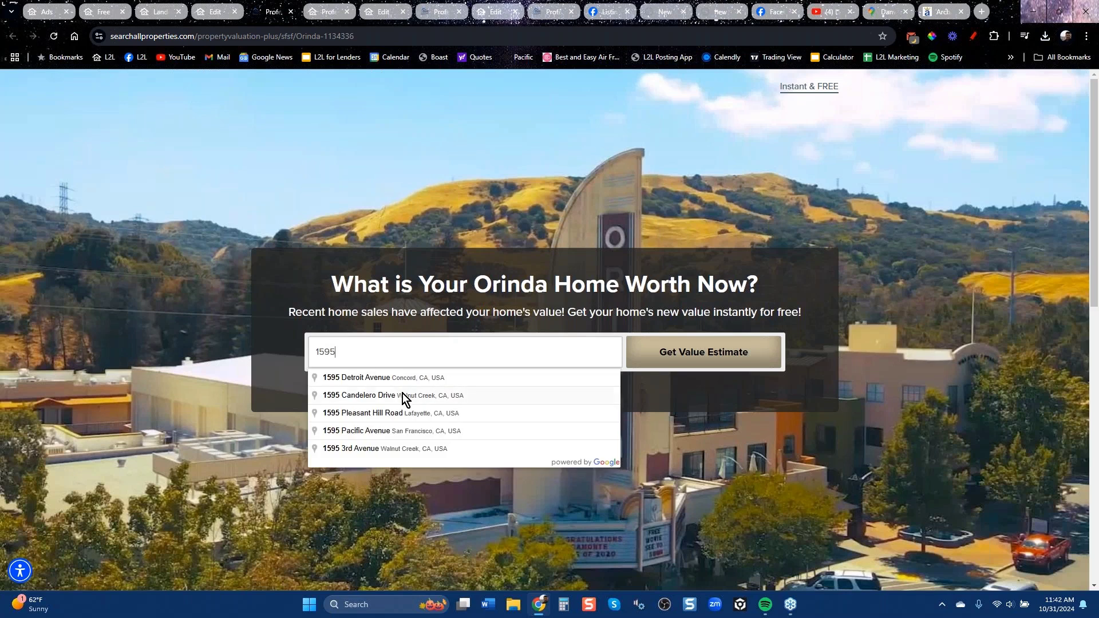
{"action": "left_click", "coordinate": [397, 412]}
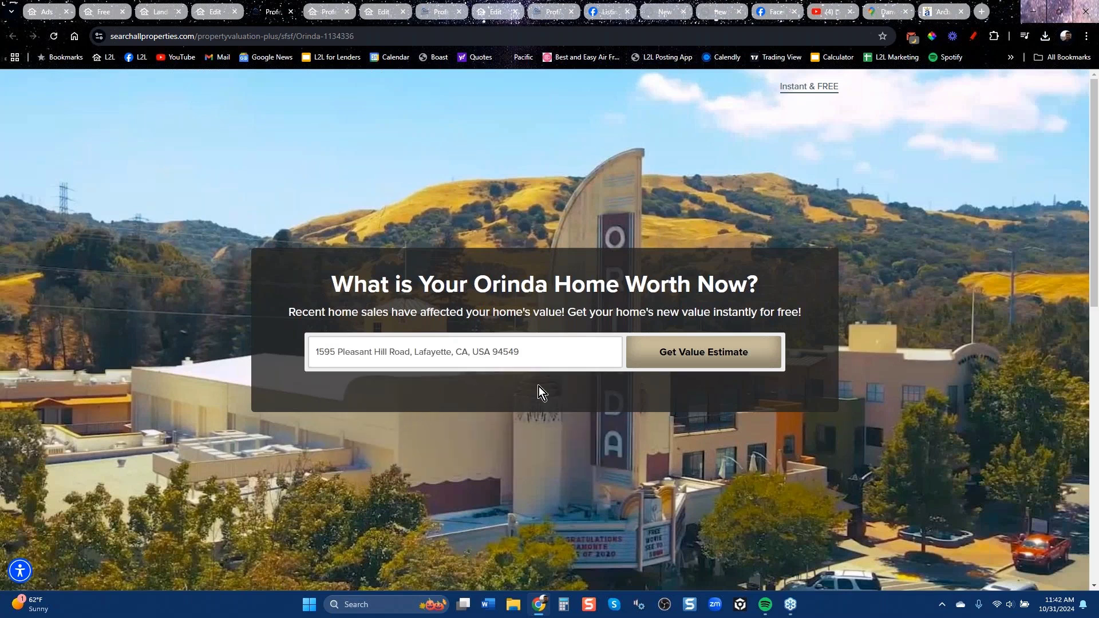
{"action": "left_click", "coordinate": [693, 353]}
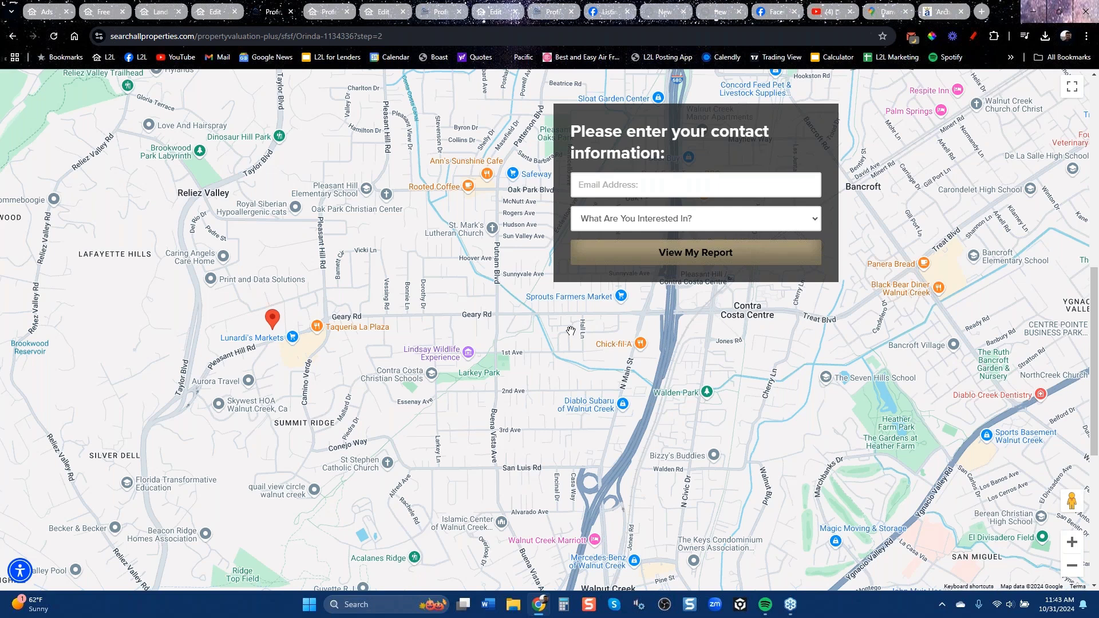
Step: View the objective options for the Orinda Facebook ad, and open the Listings-to-Leads Mastermind Group on Facebook
{"action": "left_click", "coordinate": [216, 12]}
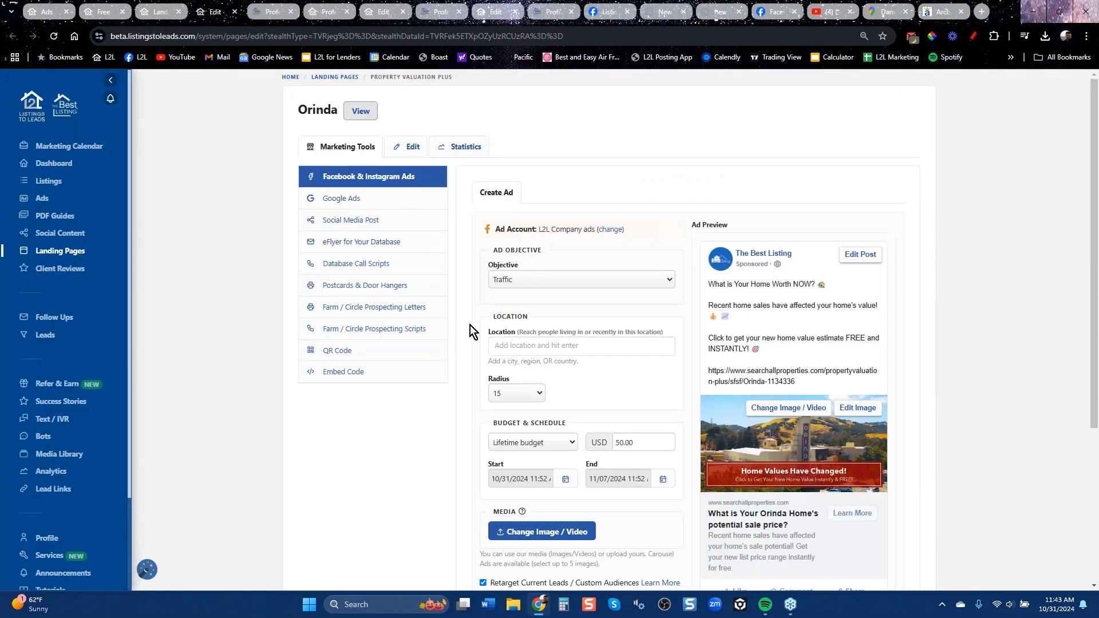
{"action": "left_click", "coordinate": [538, 278]}
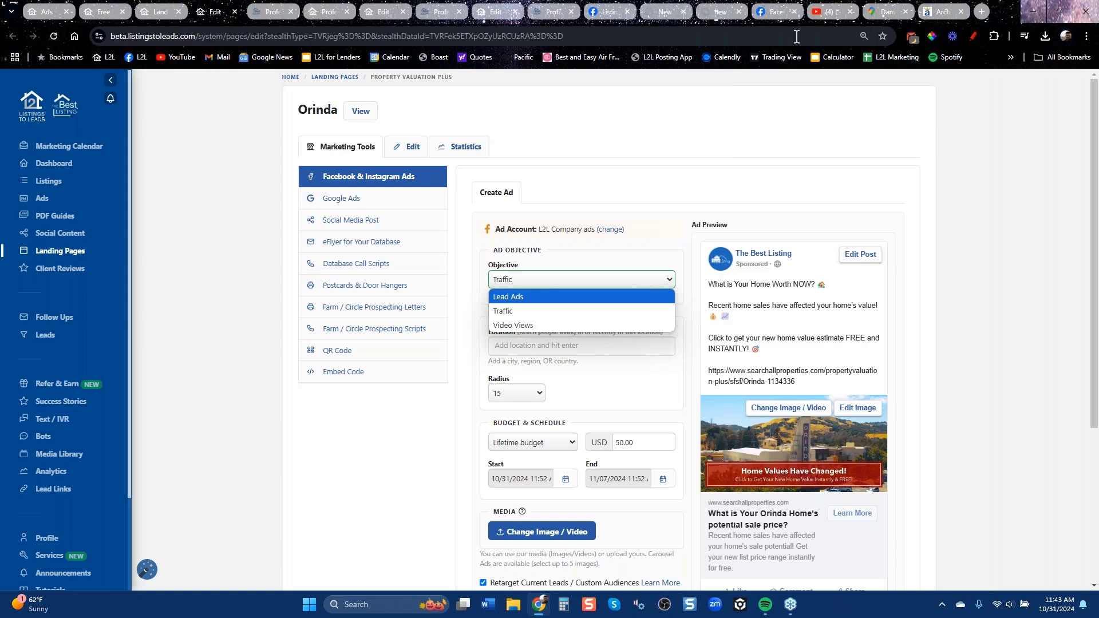
{"action": "left_click", "coordinate": [768, 12]}
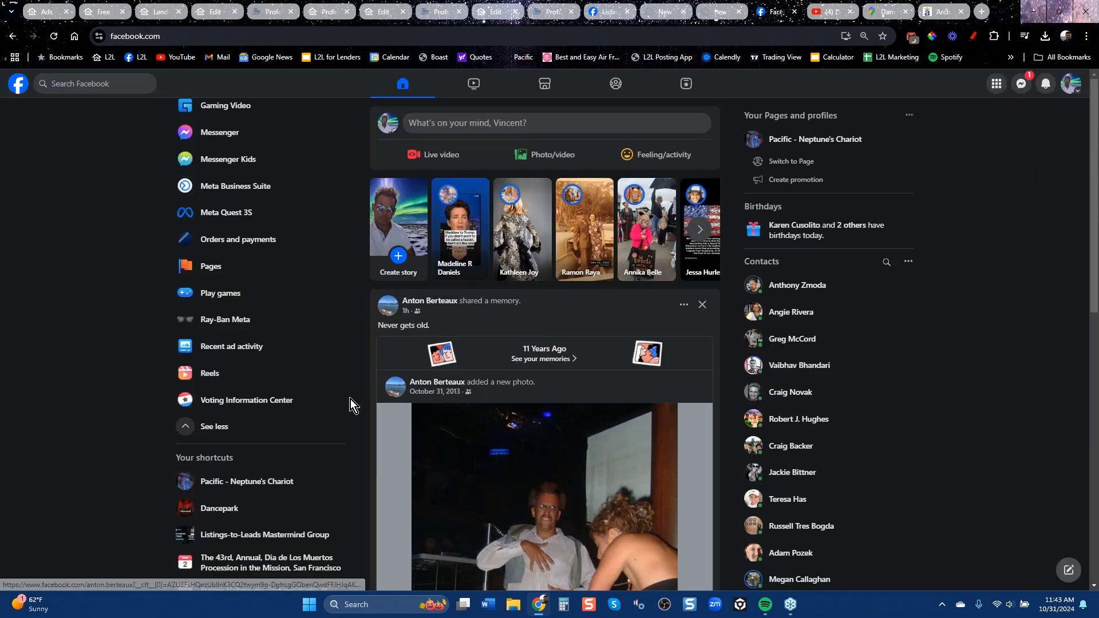
{"action": "left_click", "coordinate": [256, 535]}
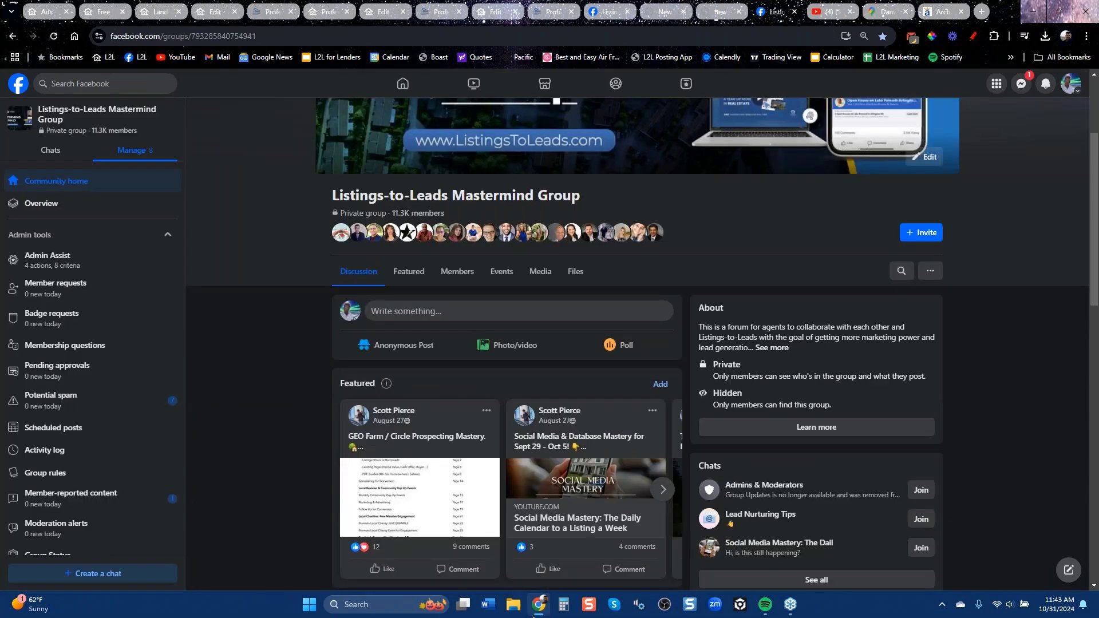
Step: Skim the Mastermind Group's posts and search the group for a member using one of the recent searches
{"action": "scroll", "coordinate": [611, 431], "scroll_direction": "down", "scroll_amount": 5}
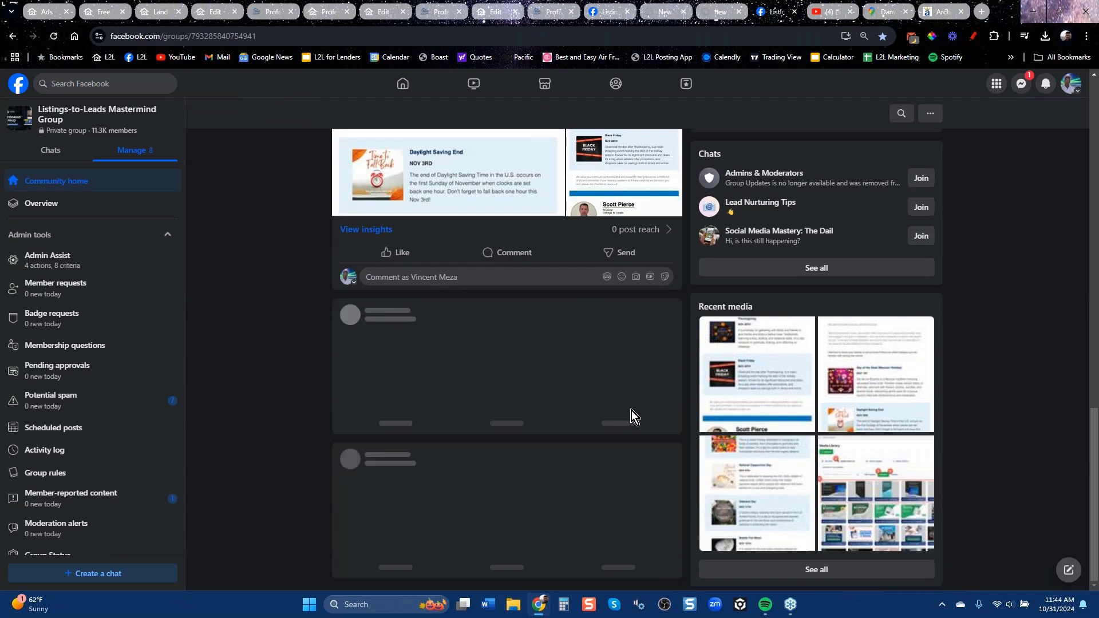
{"action": "scroll", "coordinate": [633, 410], "scroll_direction": "up", "scroll_amount": 5}
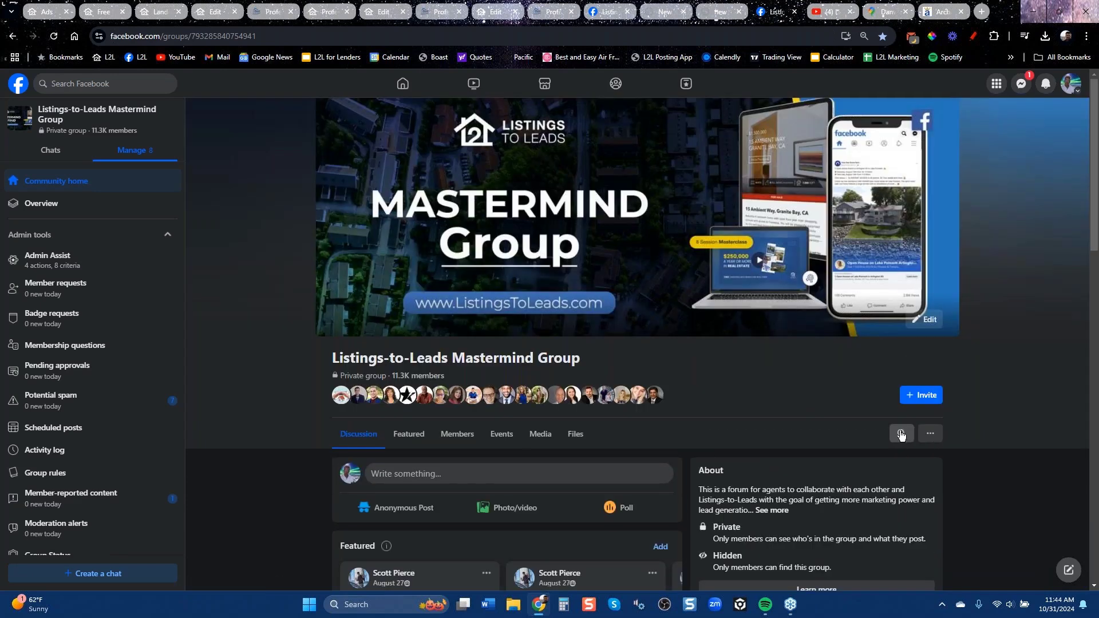
{"action": "left_click", "coordinate": [901, 434]}
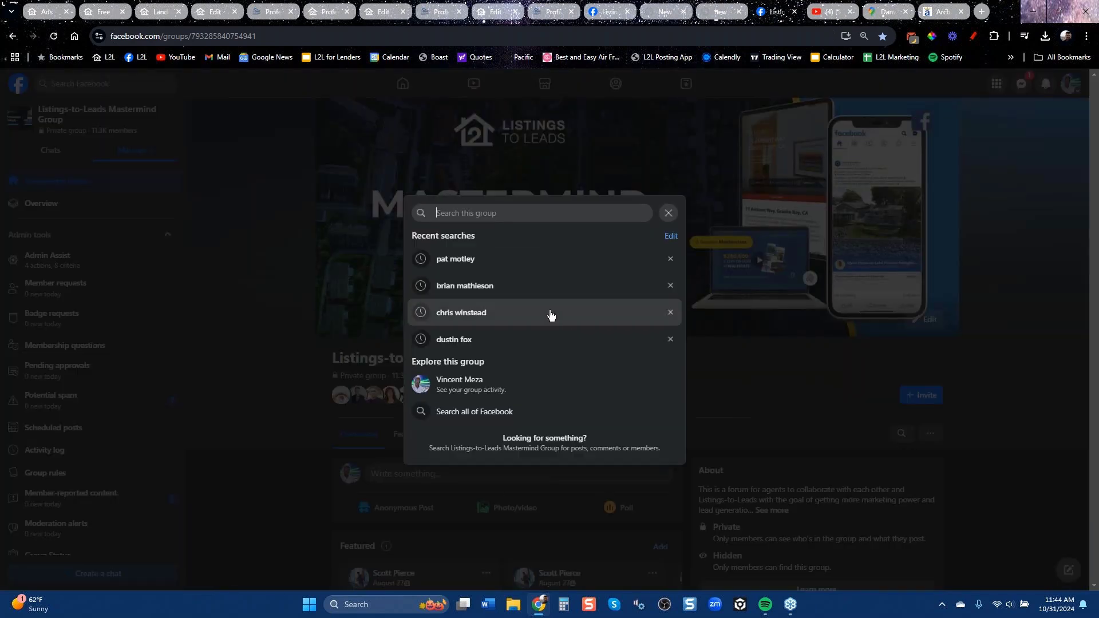
{"action": "left_click", "coordinate": [489, 313]}
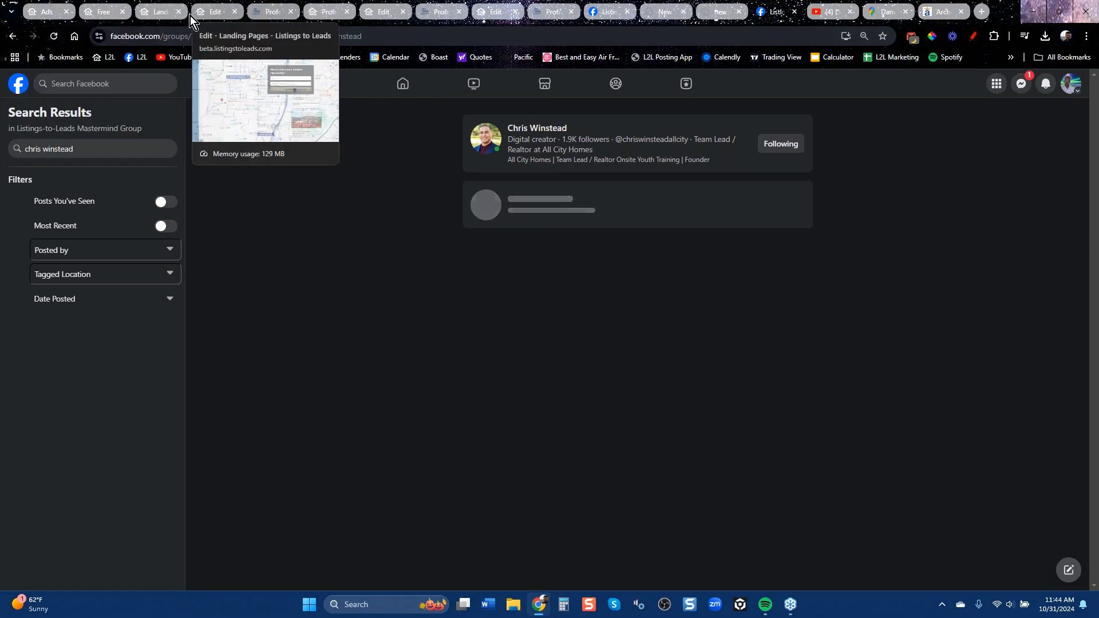
Step: Return to the Orinda page's ad setup and view the media available for replacing the ad image, keeping the current one
{"action": "left_click", "coordinate": [220, 14]}
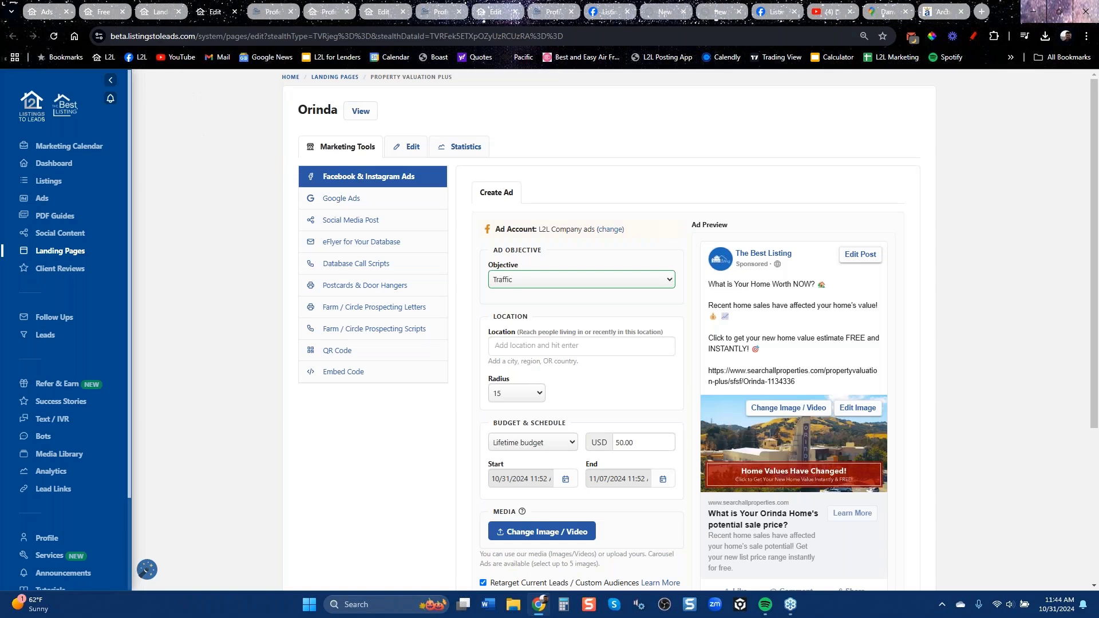
{"action": "left_click", "coordinate": [795, 413]}
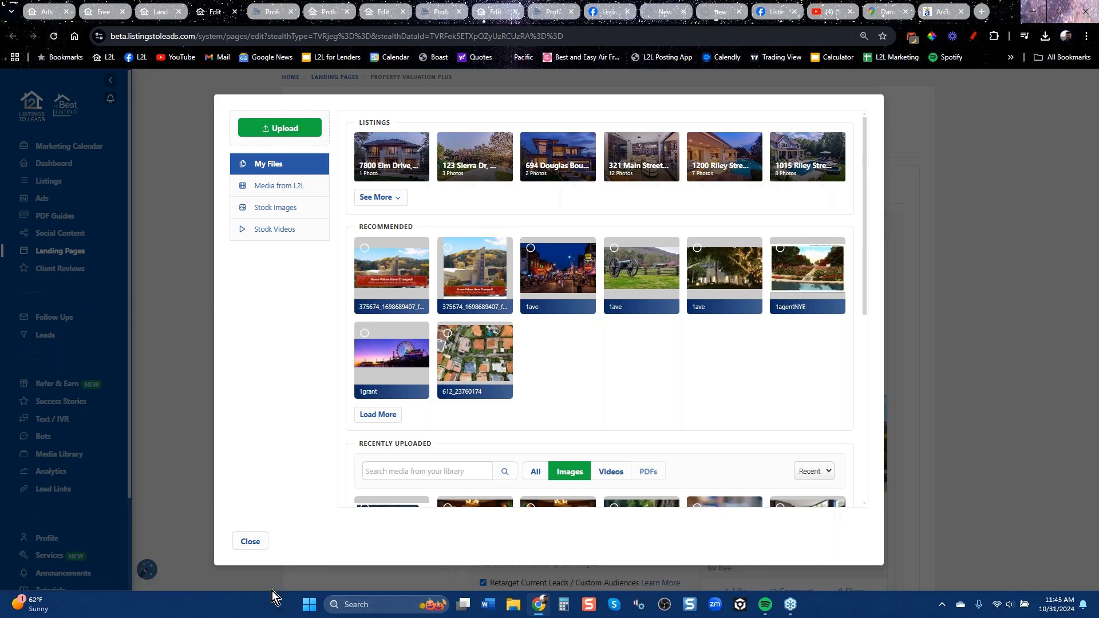
{"action": "left_click", "coordinate": [250, 542]}
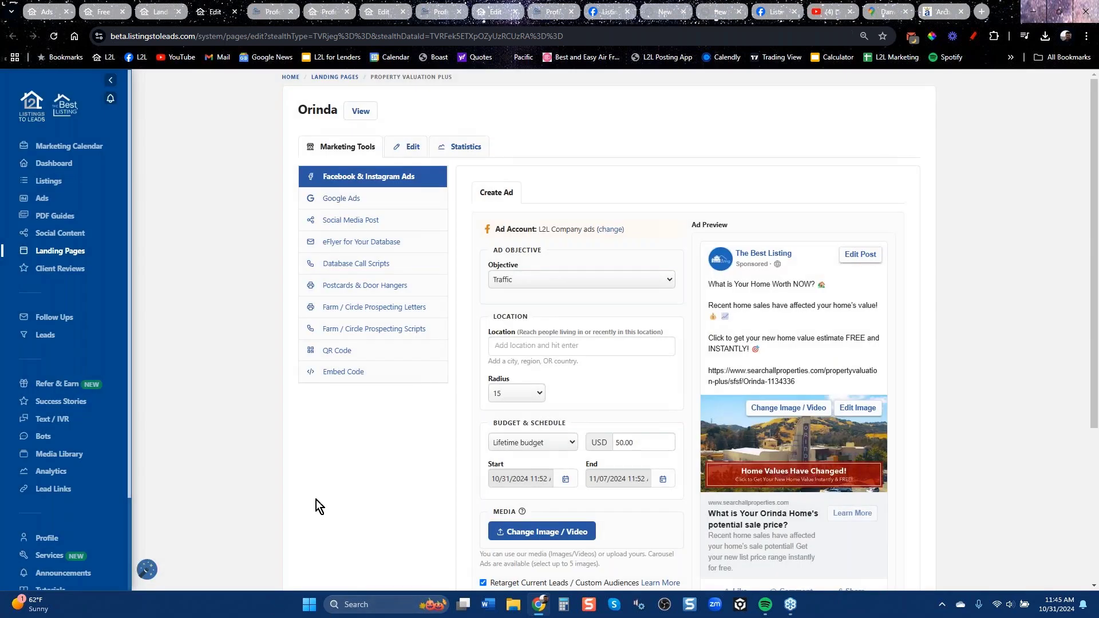
Step: Add the custom audience "L2L - Buyer & Seller Audience - YeGong8 (CUSTOM)" to the Orinda Facebook ad
{"action": "scroll", "coordinate": [414, 480], "scroll_direction": "down", "scroll_amount": 4}
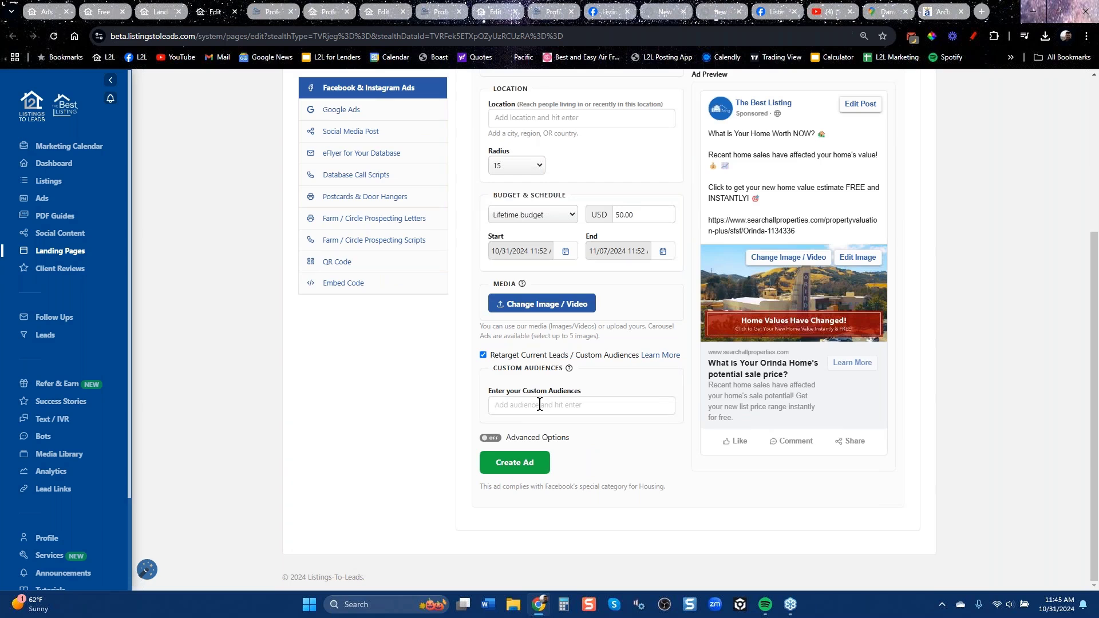
{"action": "type", "text": "l2l"}
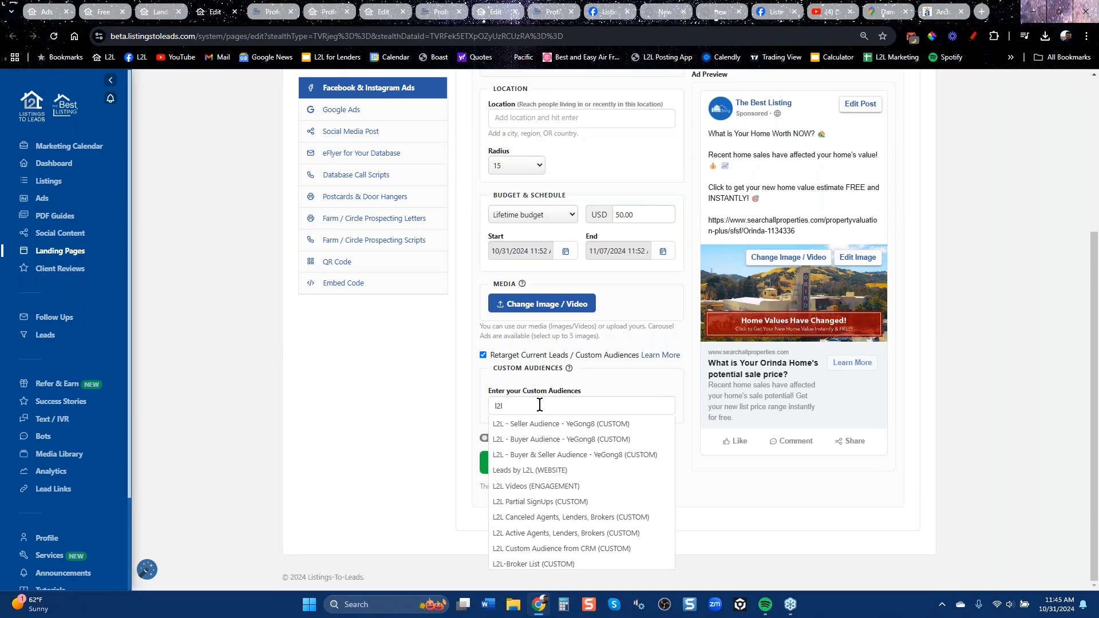
{"action": "left_click", "coordinate": [545, 460]}
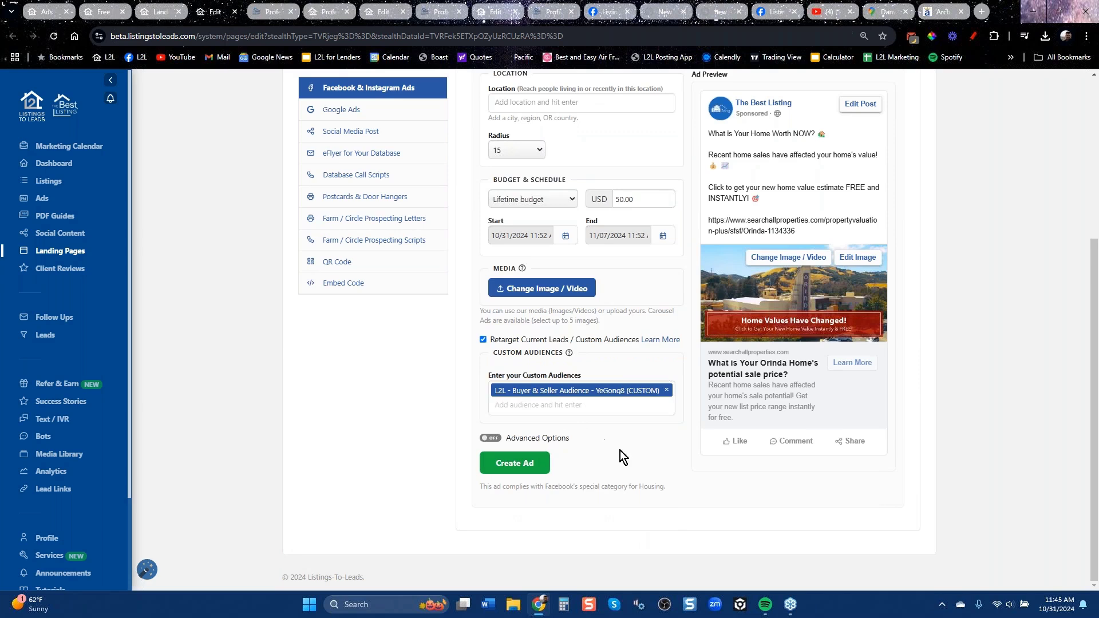
{"action": "scroll", "coordinate": [842, 541], "scroll_direction": "up", "scroll_amount": 4}
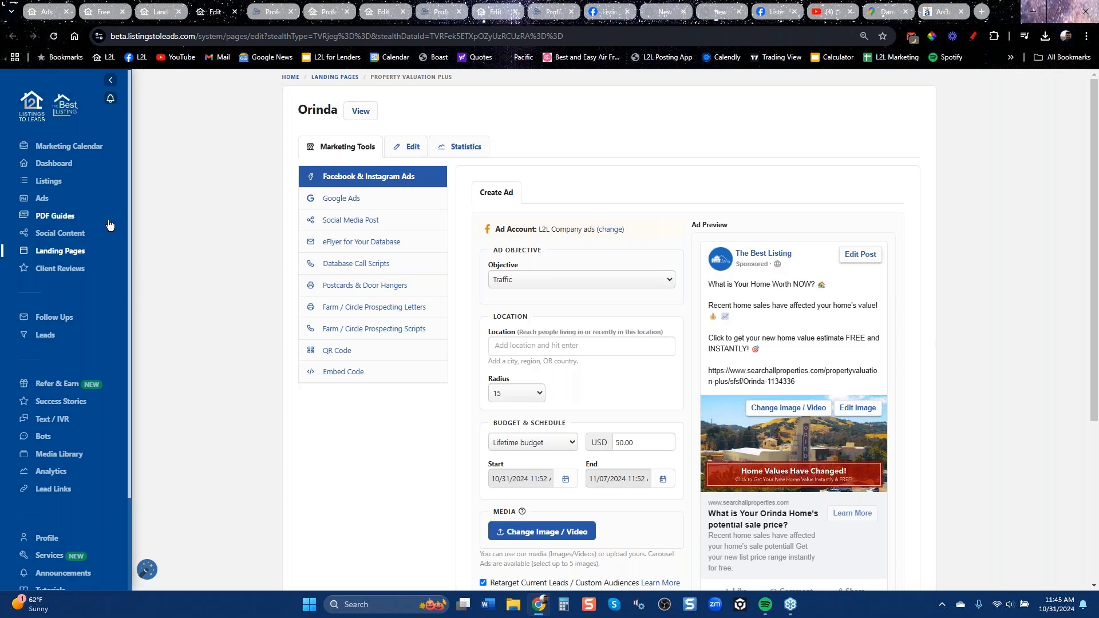
Step: Open the listings page and view the ways to add a listing, including the Grab Listing form, without adding one
{"action": "left_click", "coordinate": [57, 166]}
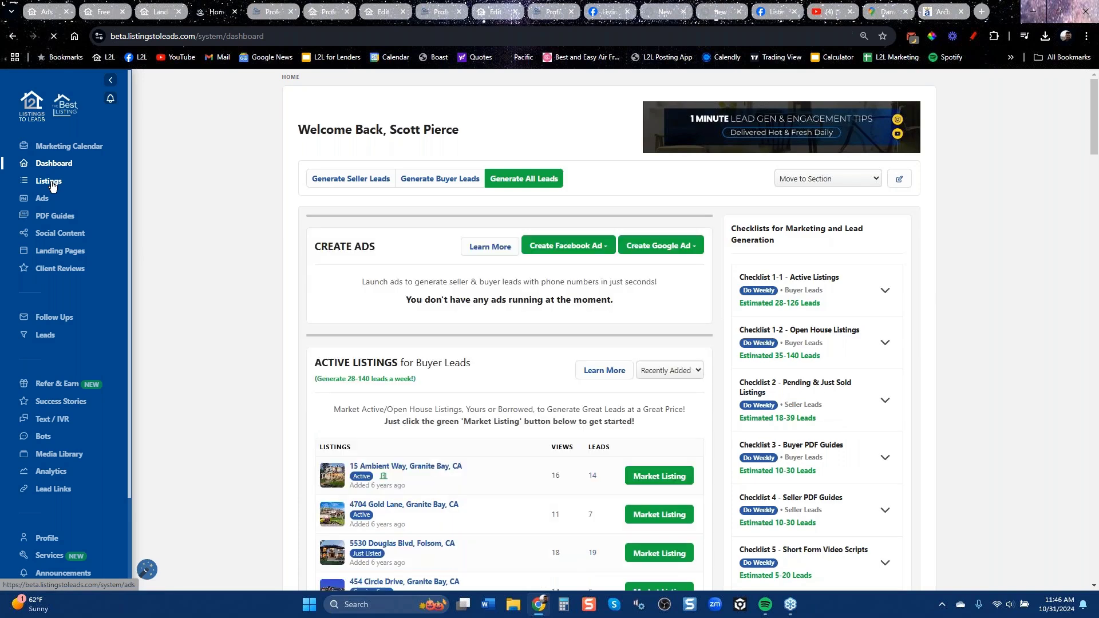
{"action": "left_click", "coordinate": [50, 182]}
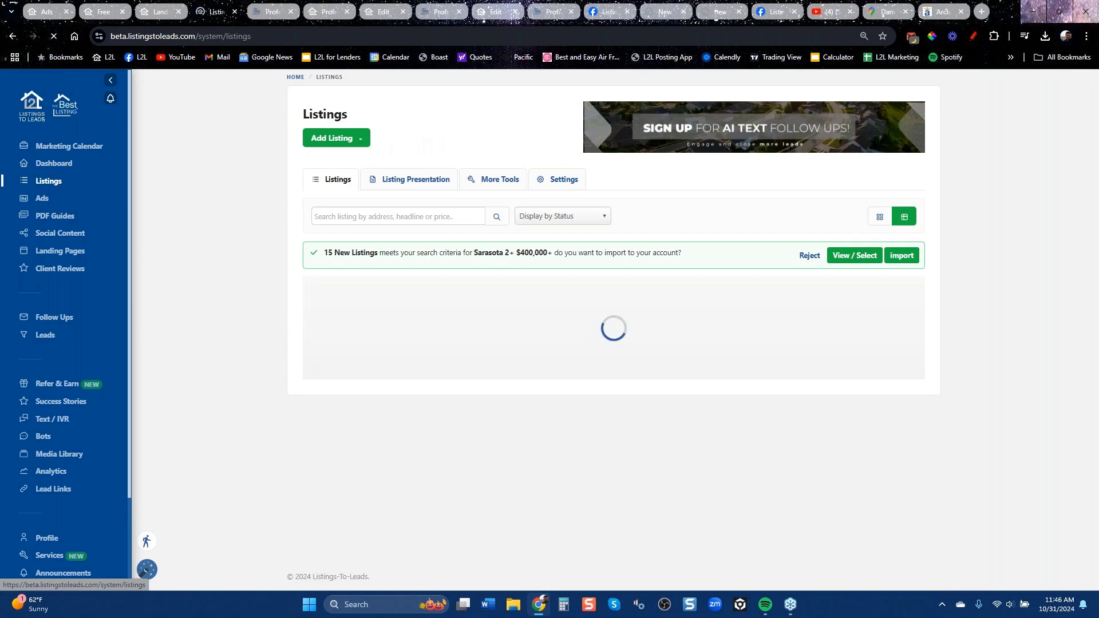
{"action": "left_click", "coordinate": [336, 138]}
{"action": "left_click", "coordinate": [347, 175]}
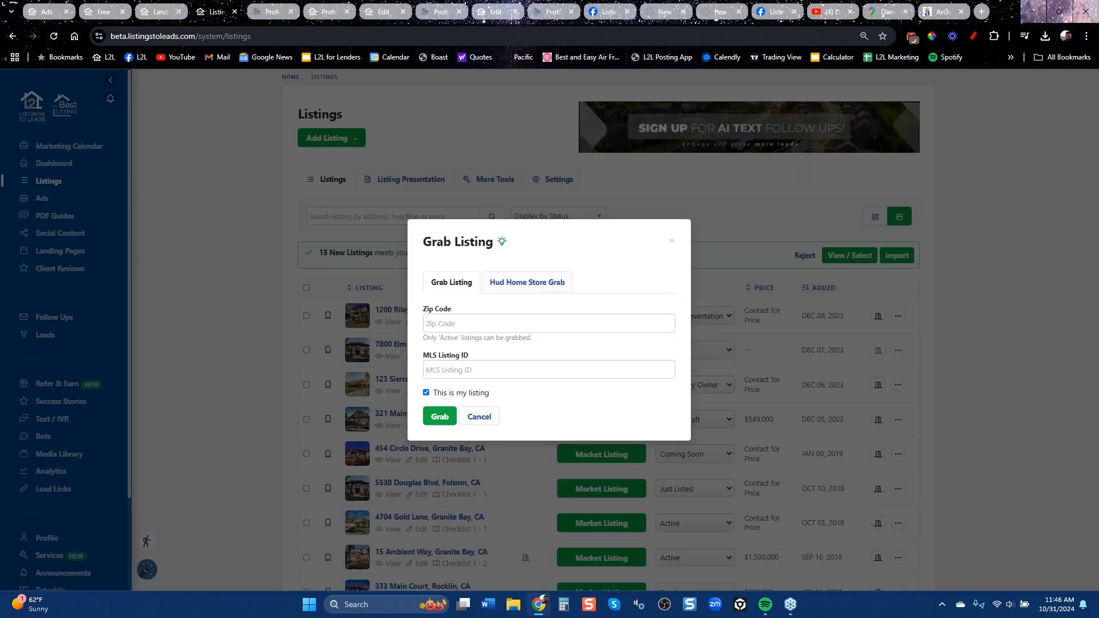
{"action": "left_click", "coordinate": [482, 418]}
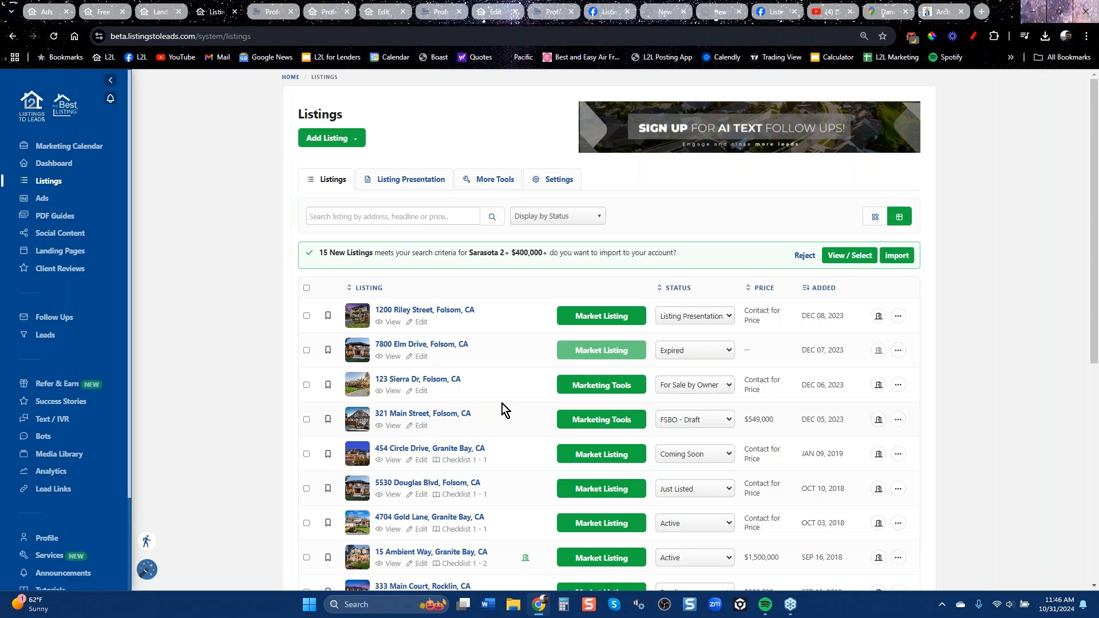
{"action": "left_click", "coordinate": [339, 140]}
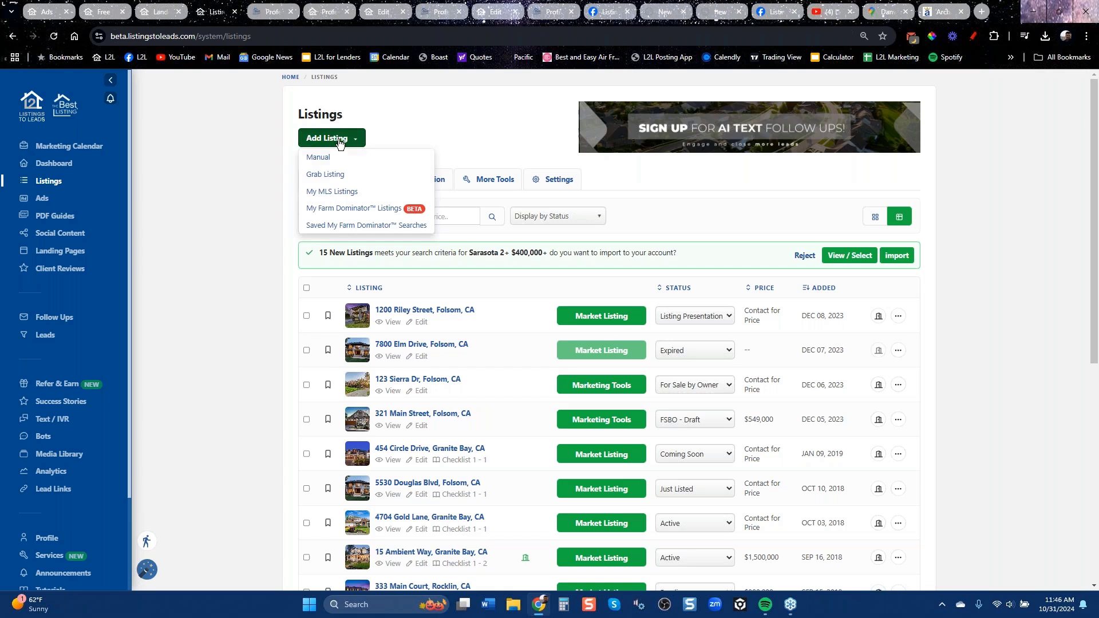
{"action": "left_click", "coordinate": [339, 175]}
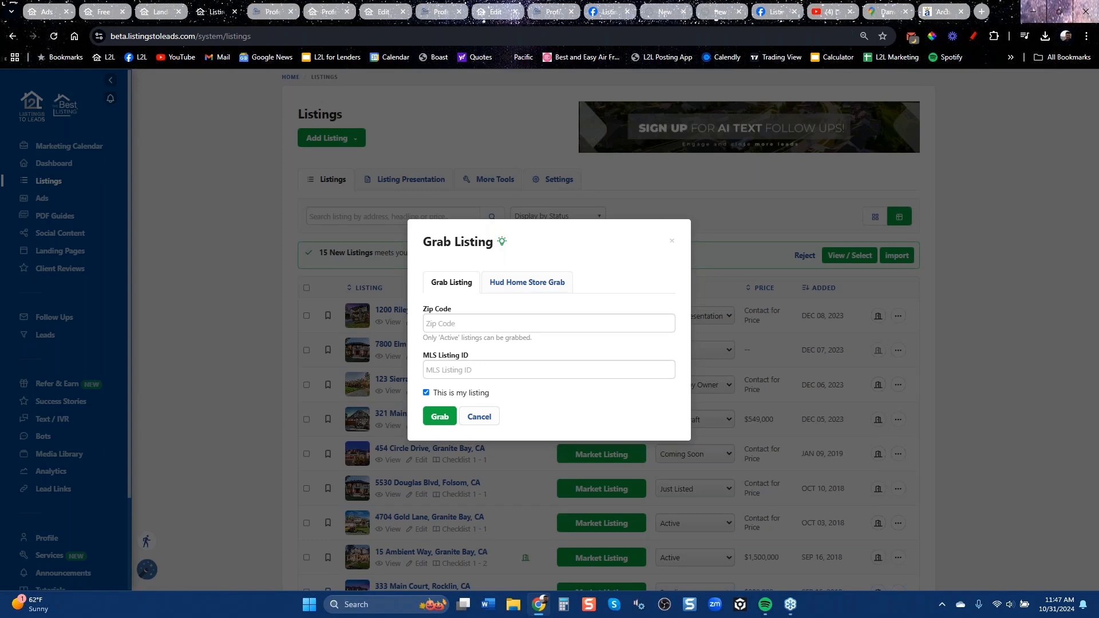
{"action": "left_click", "coordinate": [673, 241]}
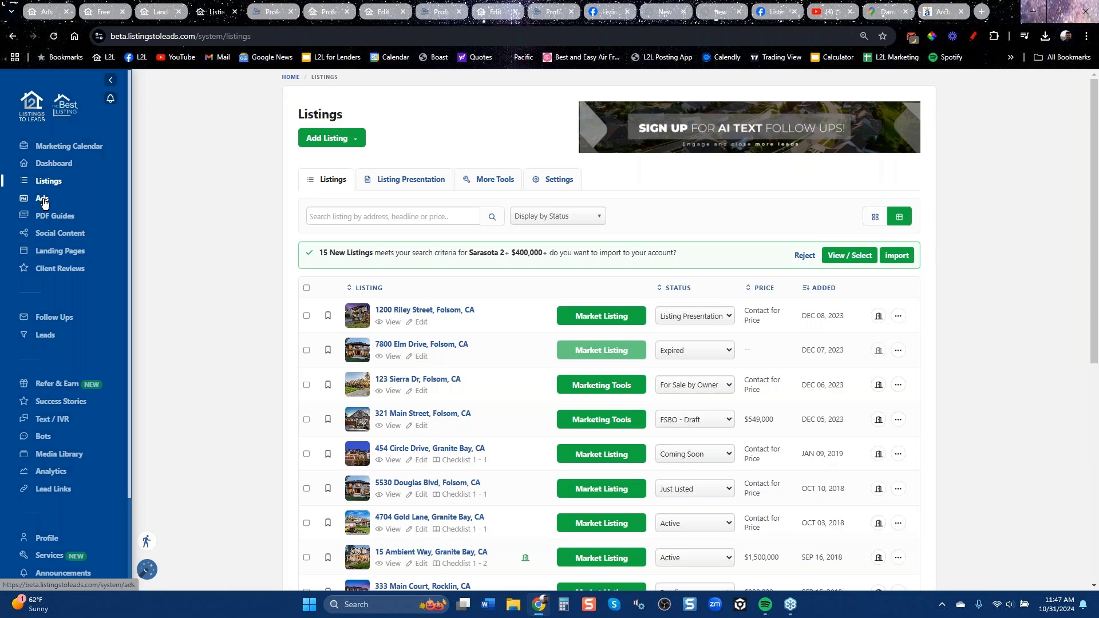
Step: Start a Facebook PDF guide ad for the buyer guide "Rent-To-Own" with the Lead Ads objective
{"action": "left_click", "coordinate": [43, 200]}
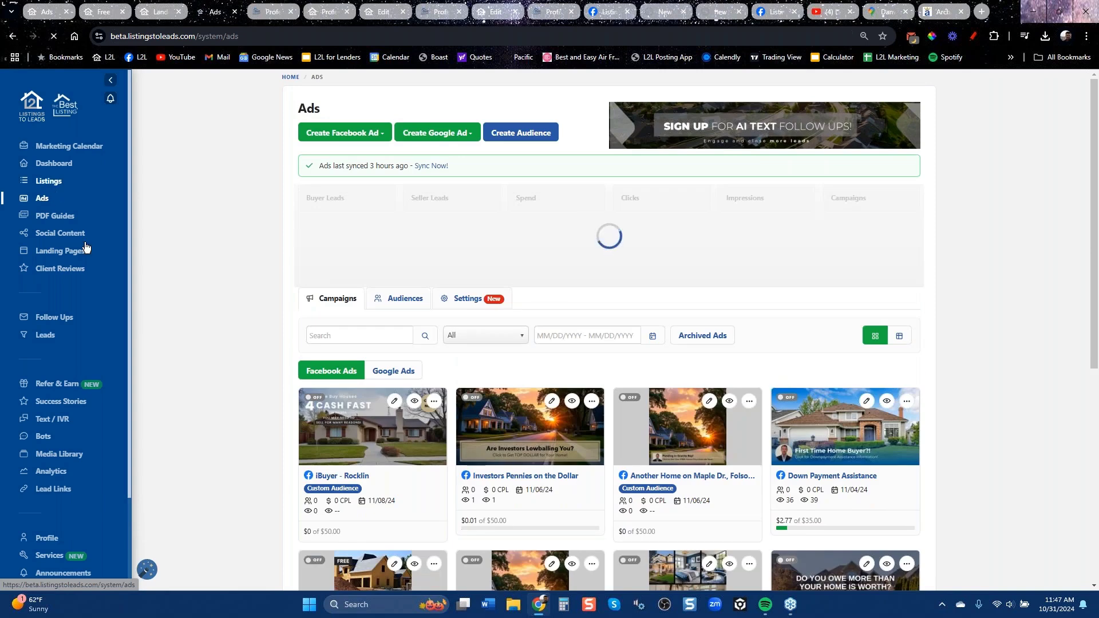
{"action": "left_click", "coordinate": [367, 132]}
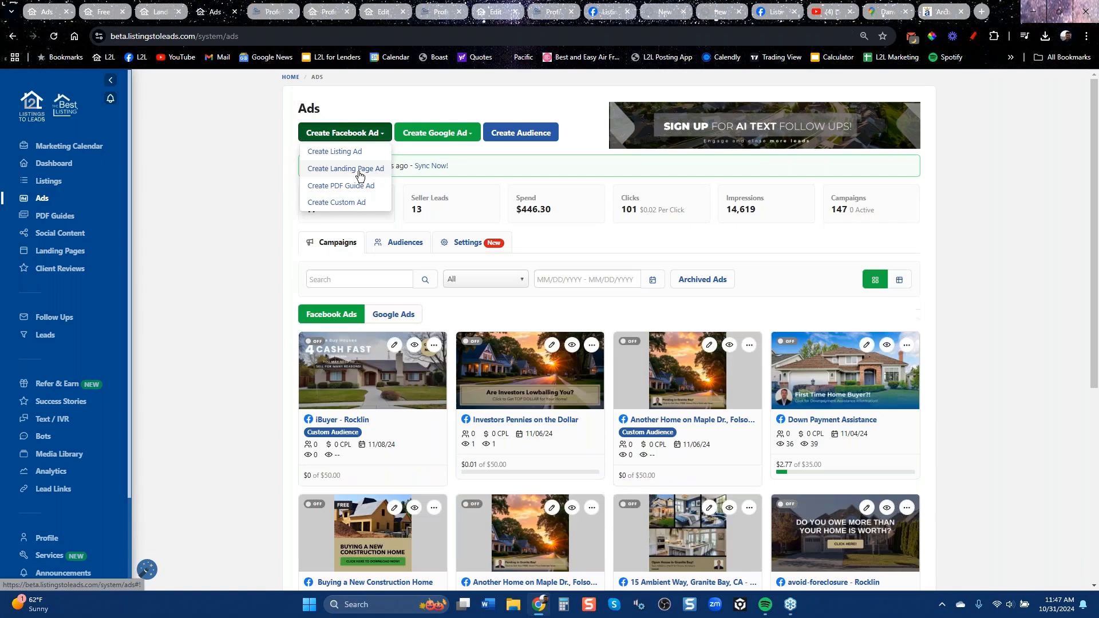
{"action": "left_click", "coordinate": [354, 188]}
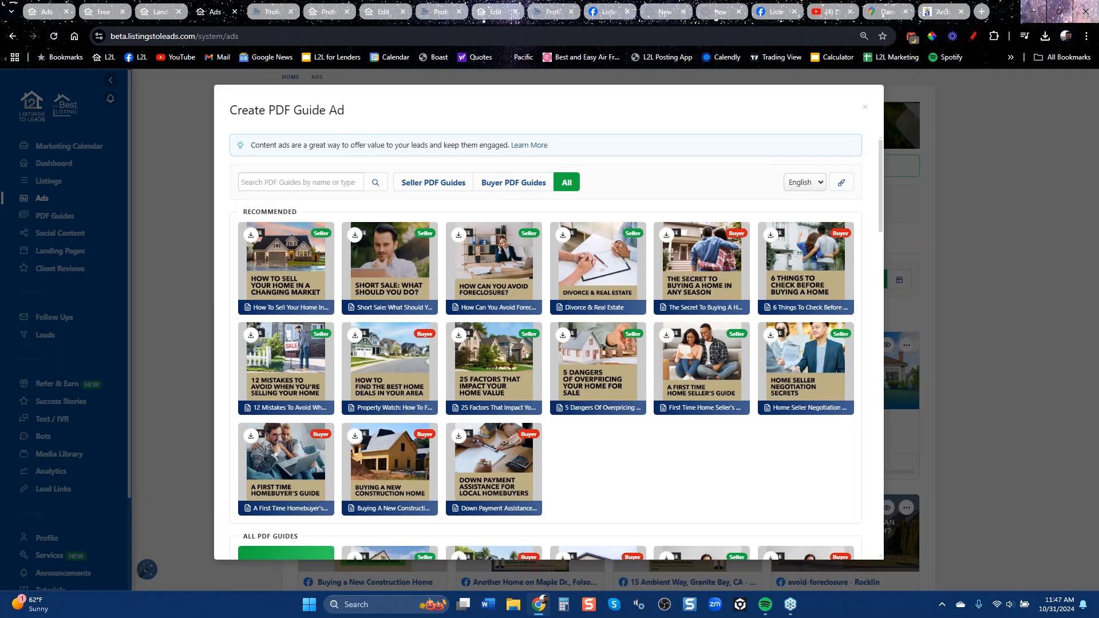
{"action": "left_click", "coordinate": [507, 183]}
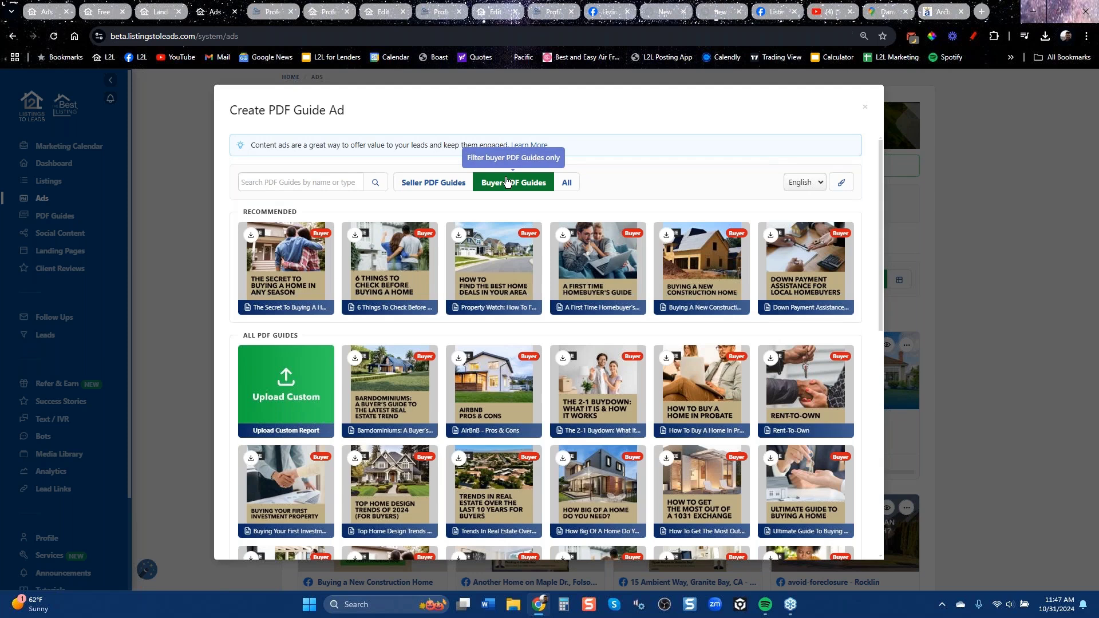
{"action": "mouse_move", "coordinate": [821, 407]}
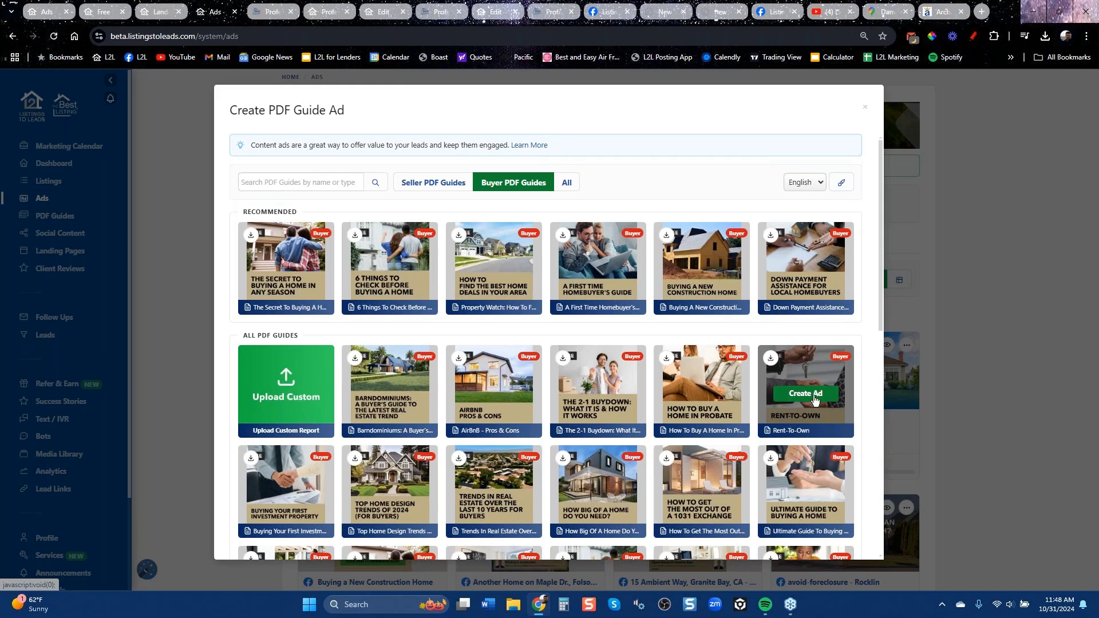
{"action": "left_click", "coordinate": [814, 397]}
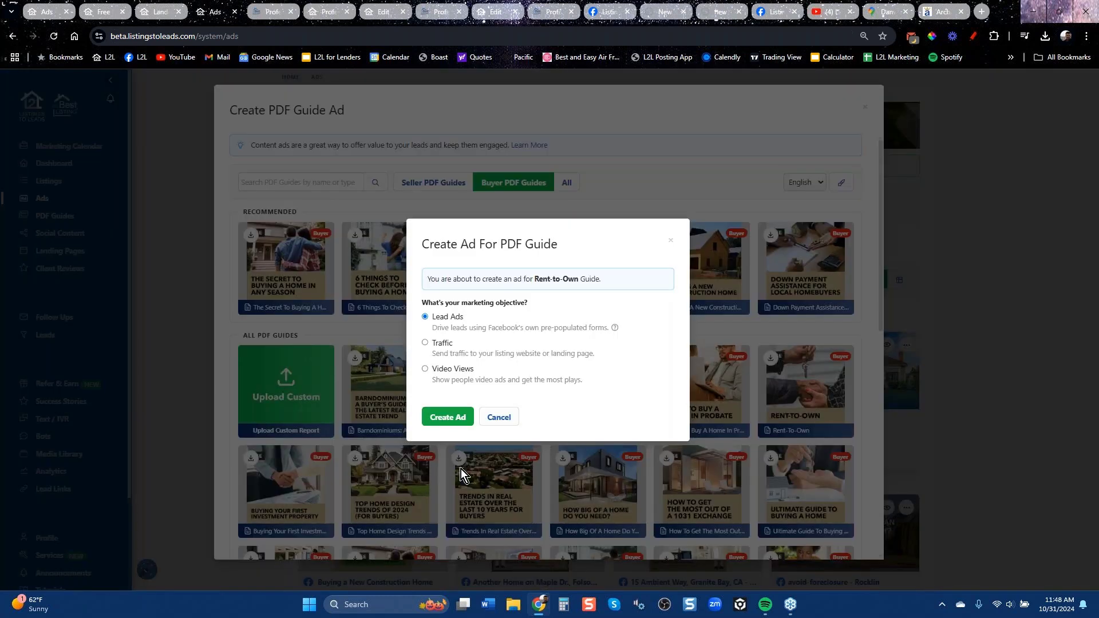
{"action": "left_click", "coordinate": [447, 418]}
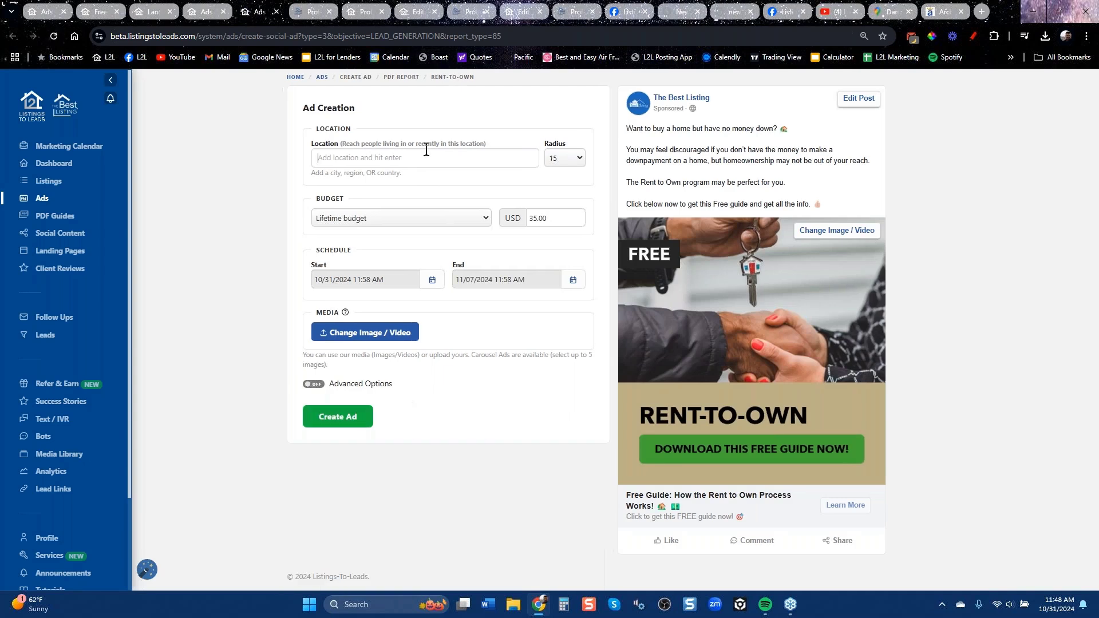
Step: Set the Rent-To-Own ad's target location to Danville, California, United States
{"action": "left_click", "coordinate": [426, 150]}
{"action": "type", "text": "danvile"}
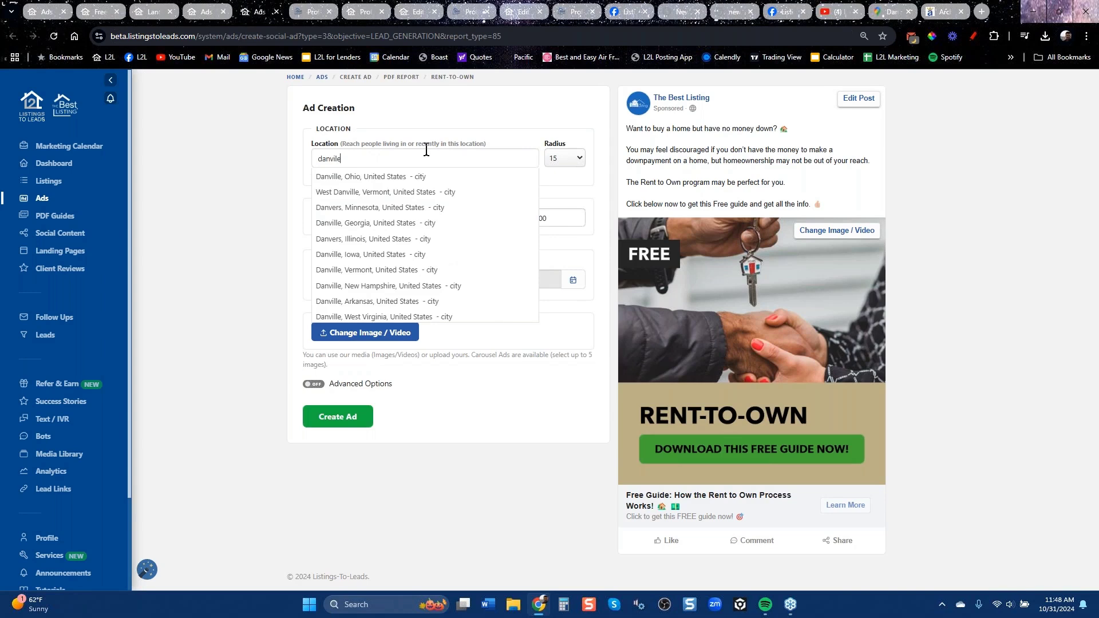
{"action": "key", "text": "BackSpace"}
{"action": "type", "text": "le"}
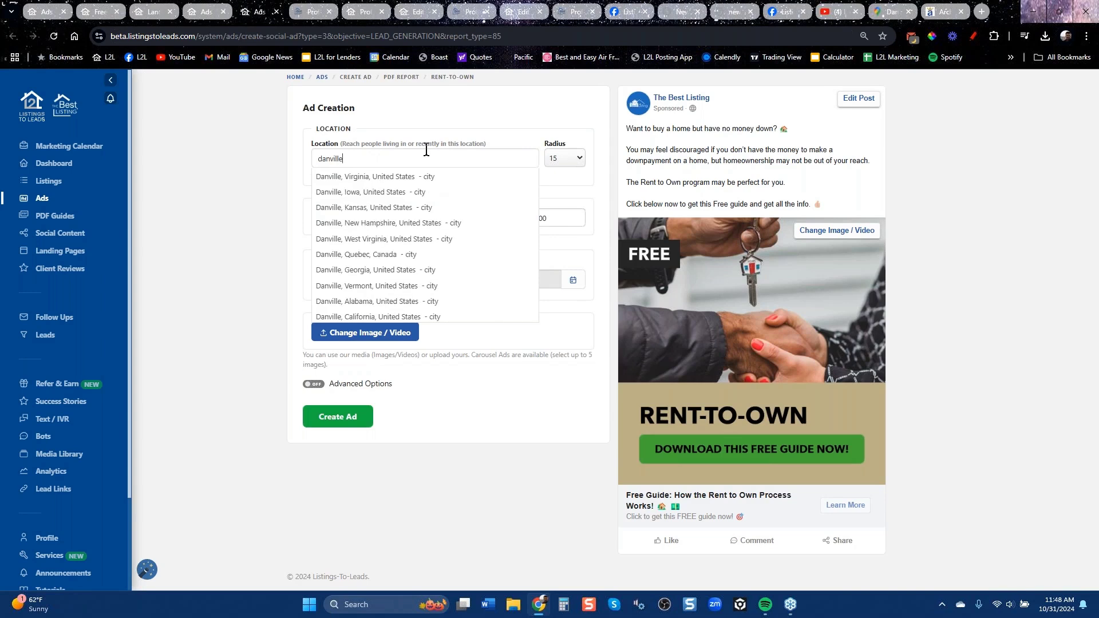
{"action": "type", "text": ", ca"}
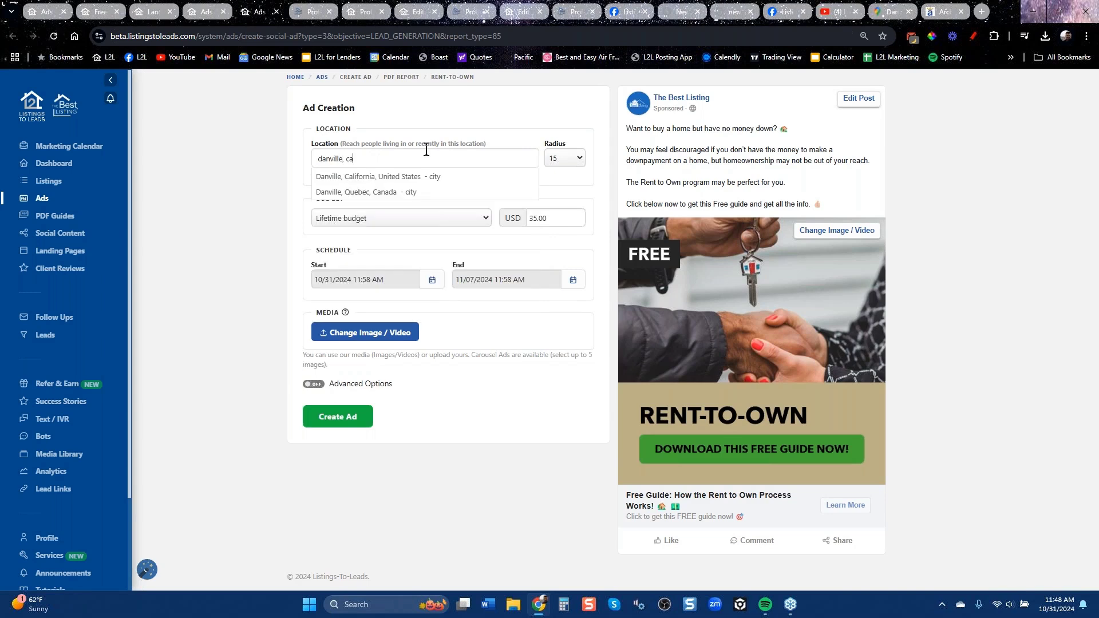
{"action": "key", "text": "Down"}
{"action": "key", "text": "Return"}
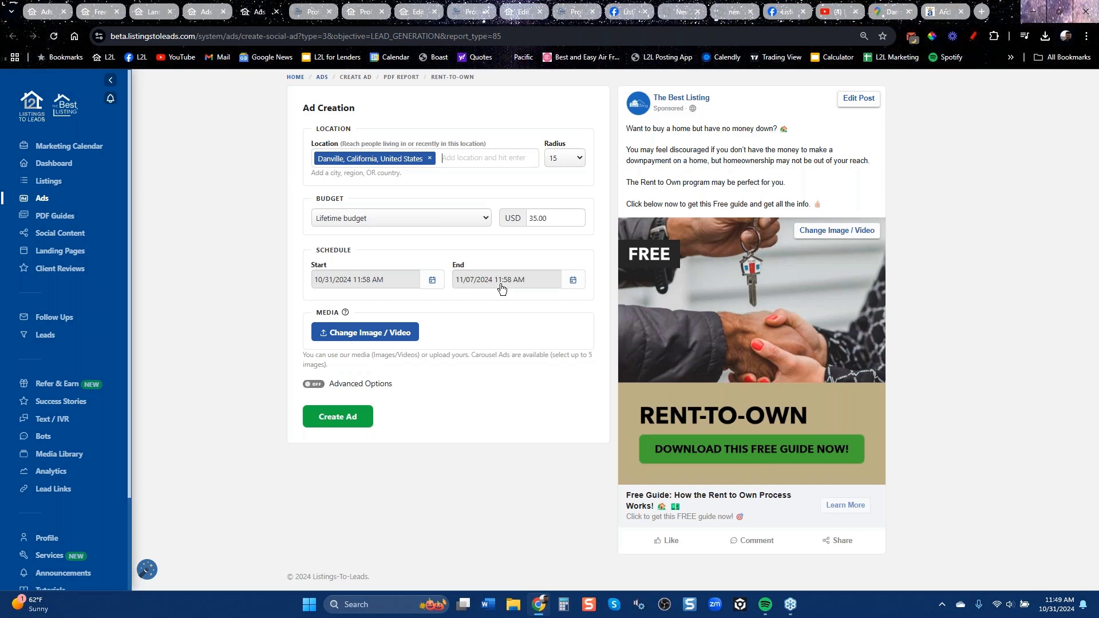
Step: Start a Google search ad for the landing page "Orinda (Property Valuation Plus)"
{"action": "left_click", "coordinate": [43, 199]}
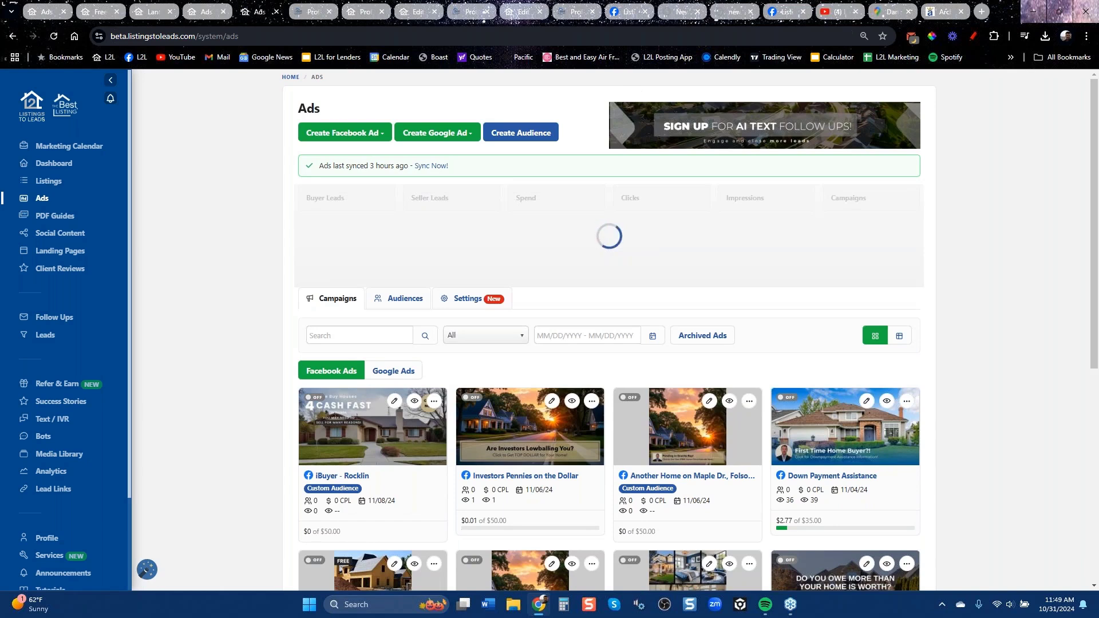
{"action": "left_click", "coordinate": [467, 134]}
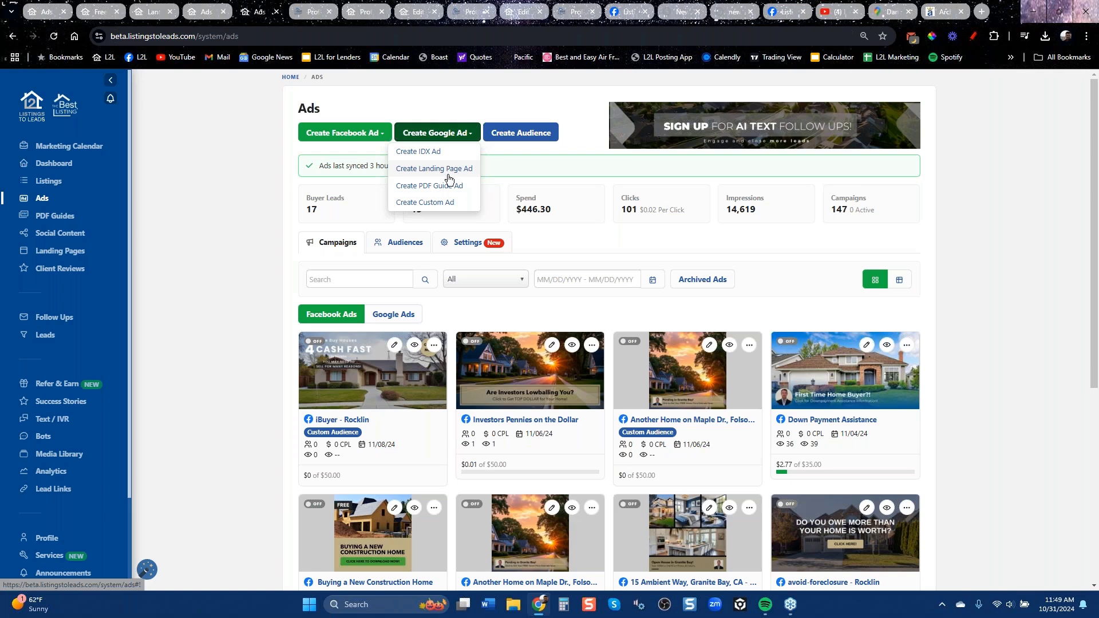
{"action": "left_click", "coordinate": [440, 171]}
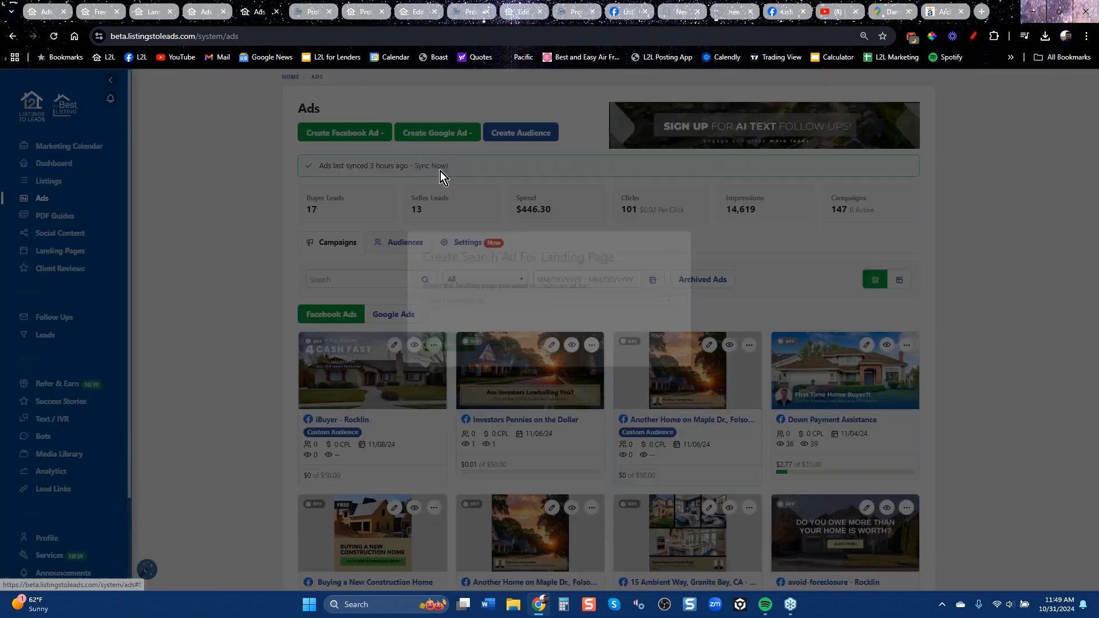
{"action": "left_click", "coordinate": [522, 314]}
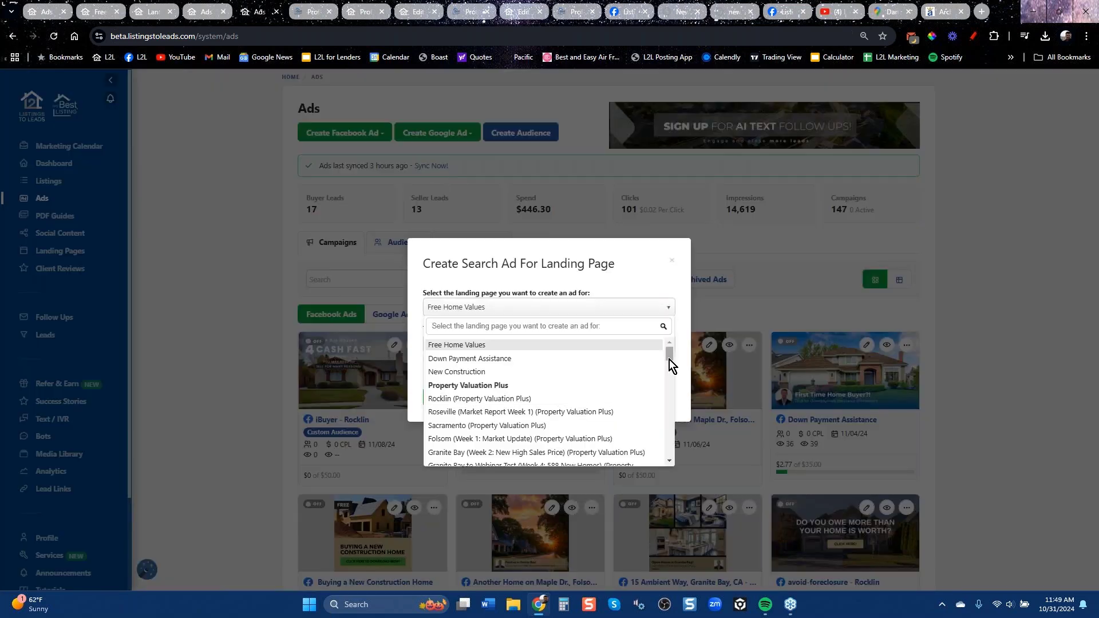
{"action": "left_click_drag", "start_coordinate": [669, 359], "coordinate": [667, 408]}
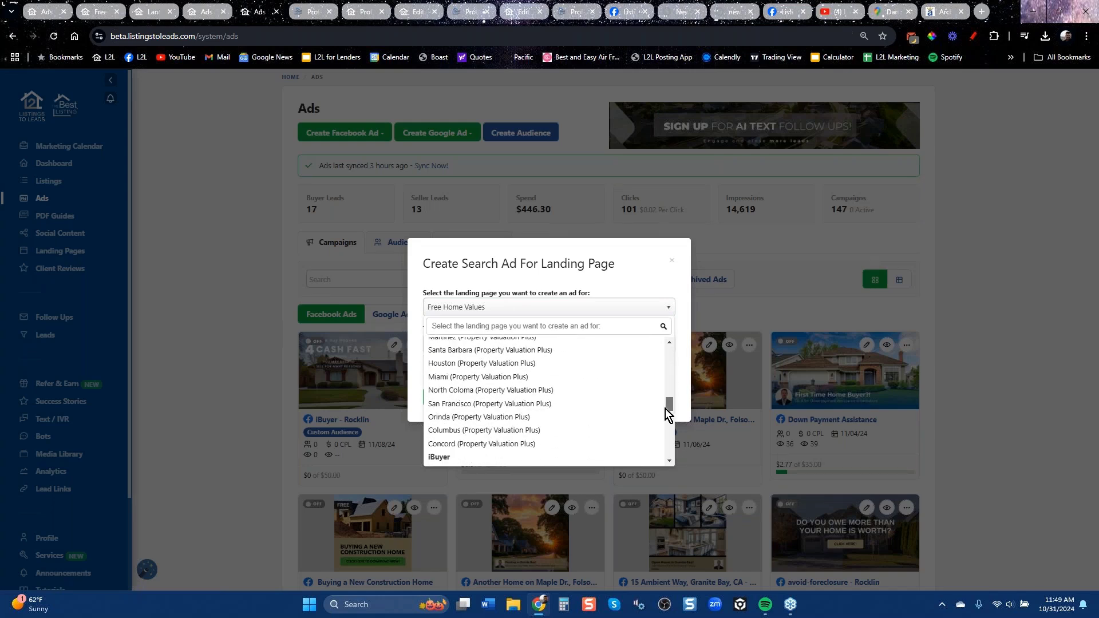
{"action": "left_click", "coordinate": [535, 417]}
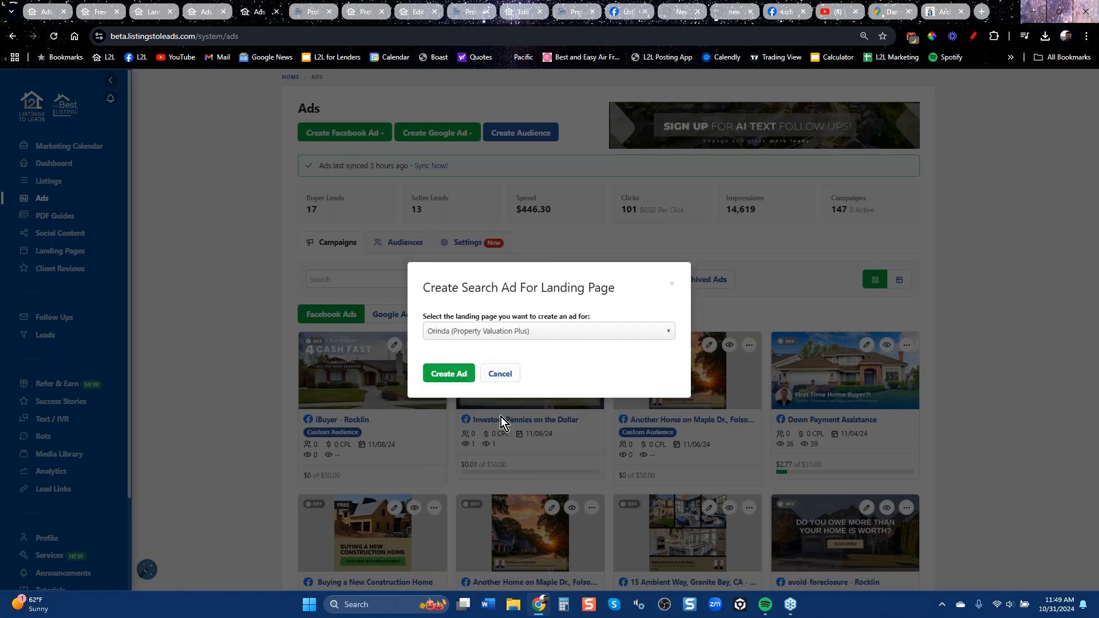
{"action": "left_click", "coordinate": [452, 374]}
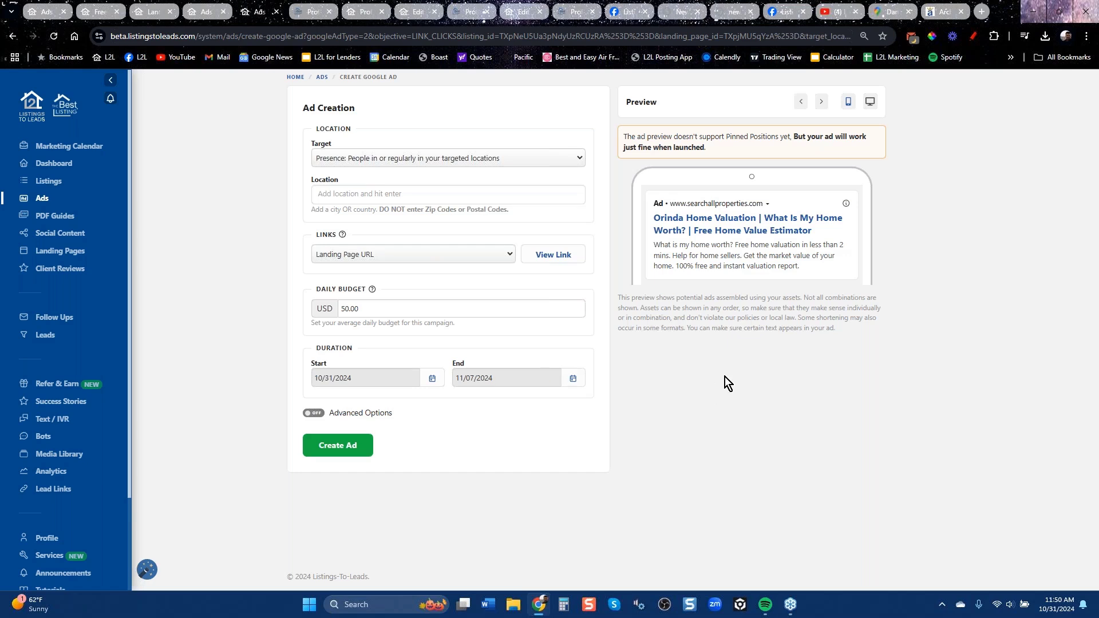
Step: Set the Google ad's target location to Danville, California, United States
{"action": "left_click", "coordinate": [387, 197]}
{"action": "type", "text": "danvilele"}
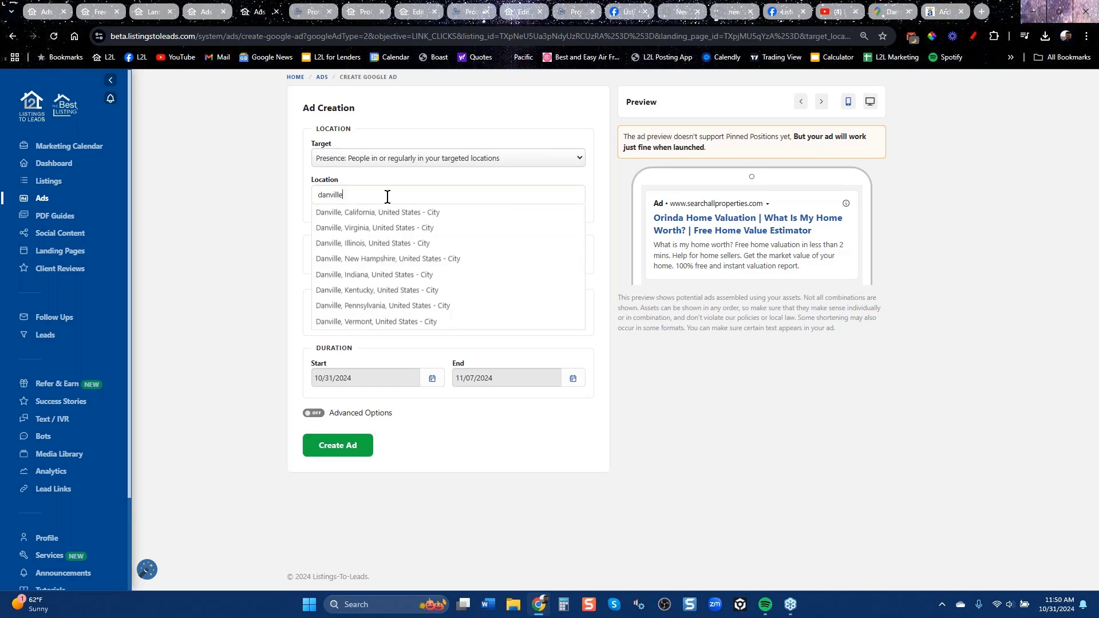
{"action": "left_click", "coordinate": [369, 213]}
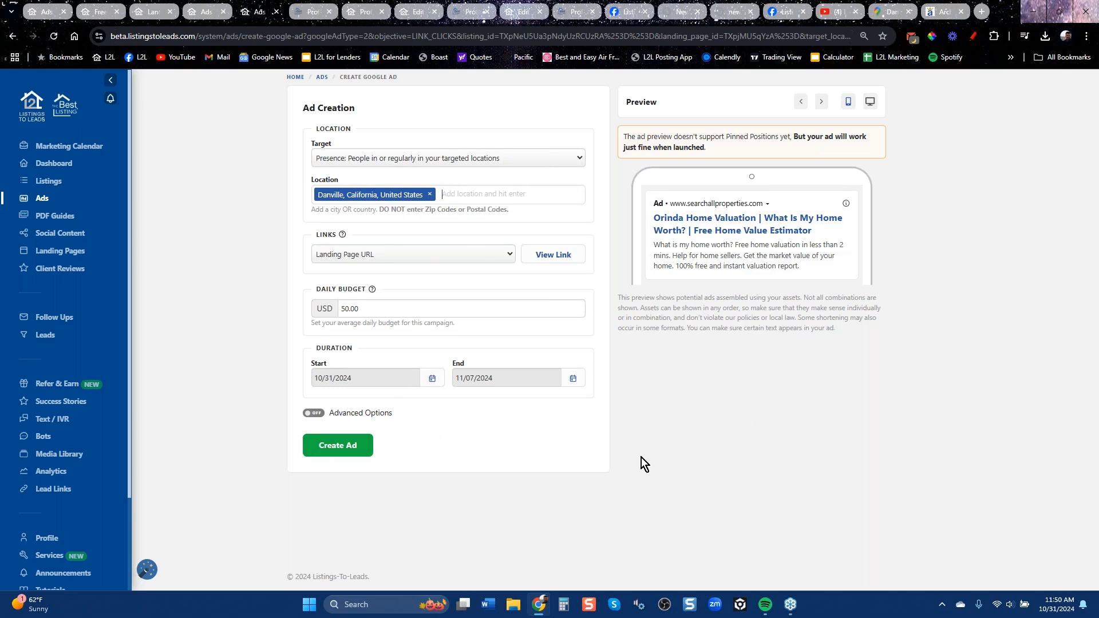
Step: Turn on the Google ad's advanced options and review the full keyword list
{"action": "left_click", "coordinate": [317, 414]}
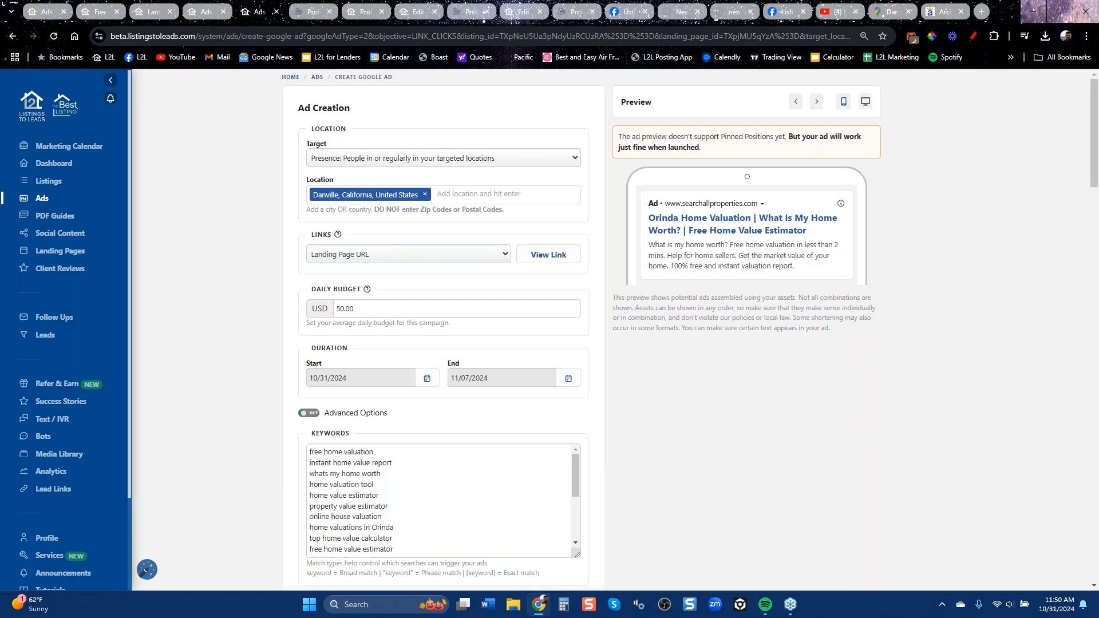
{"action": "scroll", "coordinate": [607, 407], "scroll_direction": "down", "scroll_amount": 6}
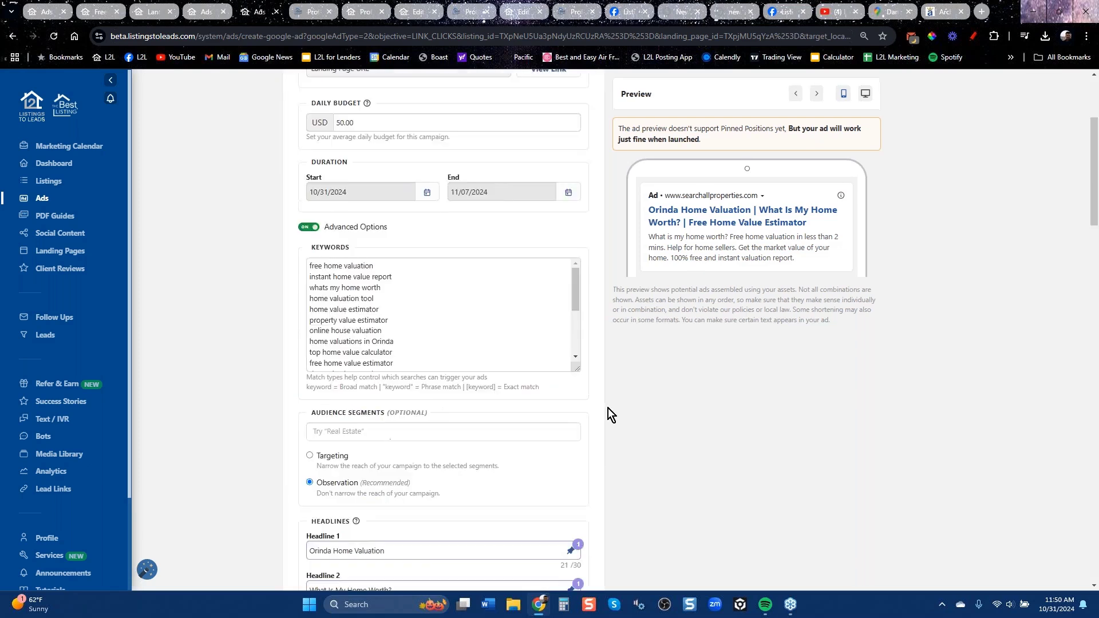
{"action": "left_click_drag", "start_coordinate": [574, 120], "coordinate": [563, 180]}
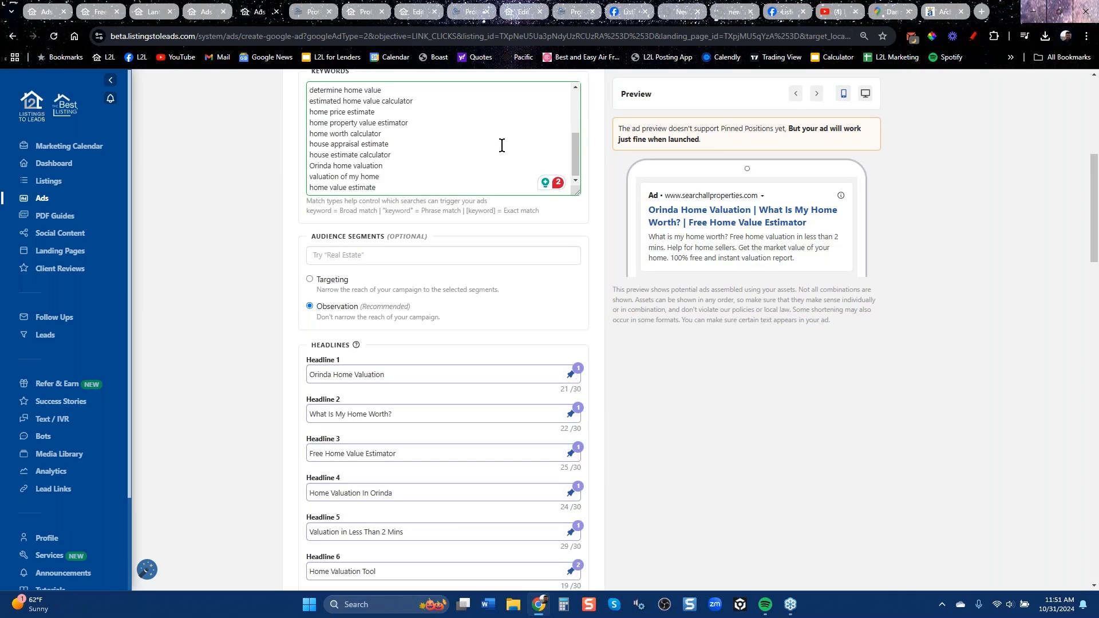
{"action": "scroll", "coordinate": [503, 147], "scroll_direction": "up", "scroll_amount": 5}
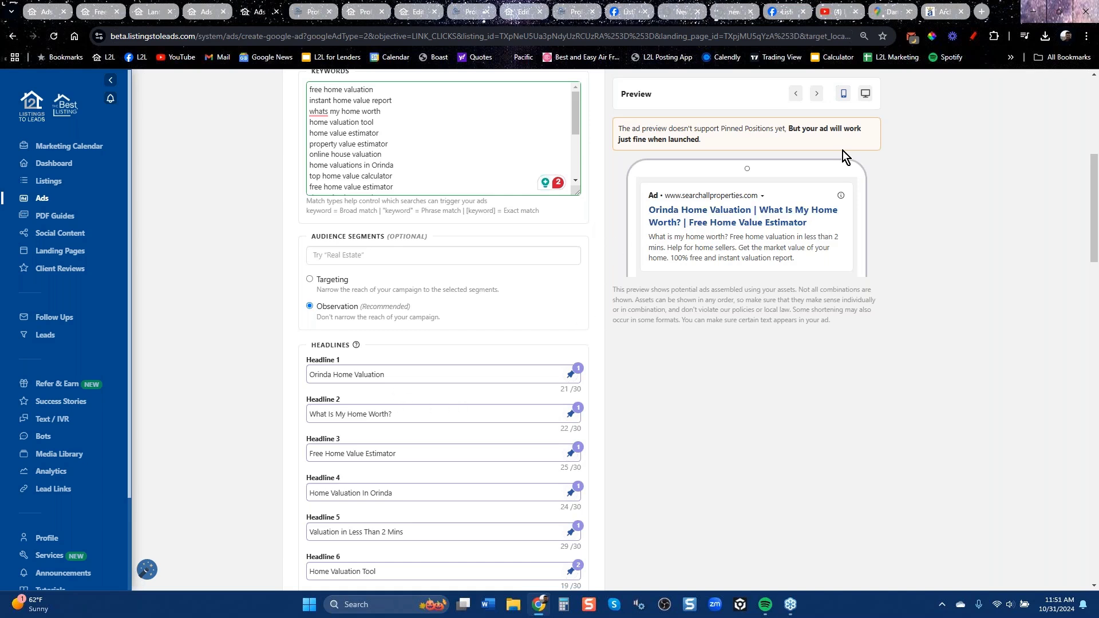
Step: Switch the ad preview to desktop view and compare its text with the ad's headlines and descriptions
{"action": "left_click", "coordinate": [865, 94]}
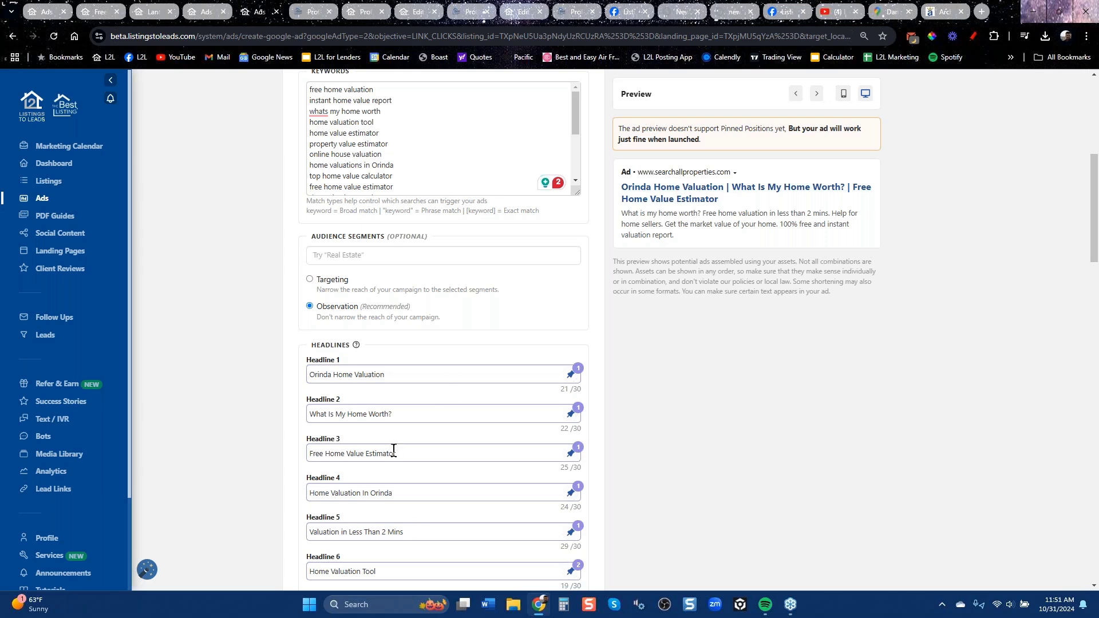
{"action": "scroll", "coordinate": [396, 460], "scroll_direction": "down", "scroll_amount": 12}
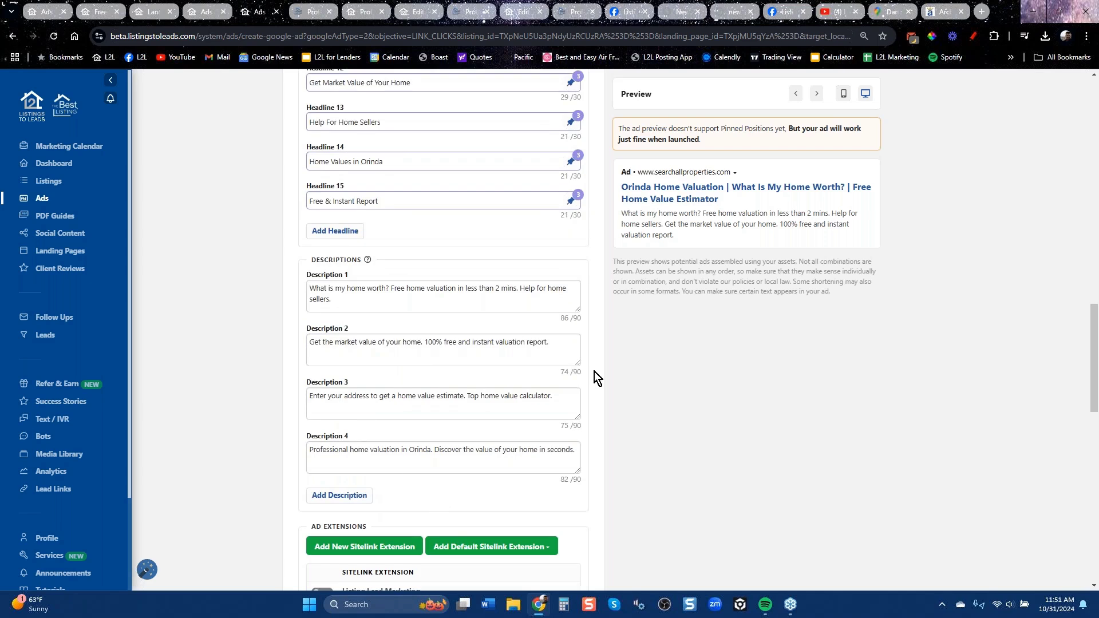
{"action": "scroll", "coordinate": [596, 376], "scroll_direction": "up", "scroll_amount": 6}
{"action": "left_click_drag", "start_coordinate": [692, 223], "coordinate": [618, 212]}
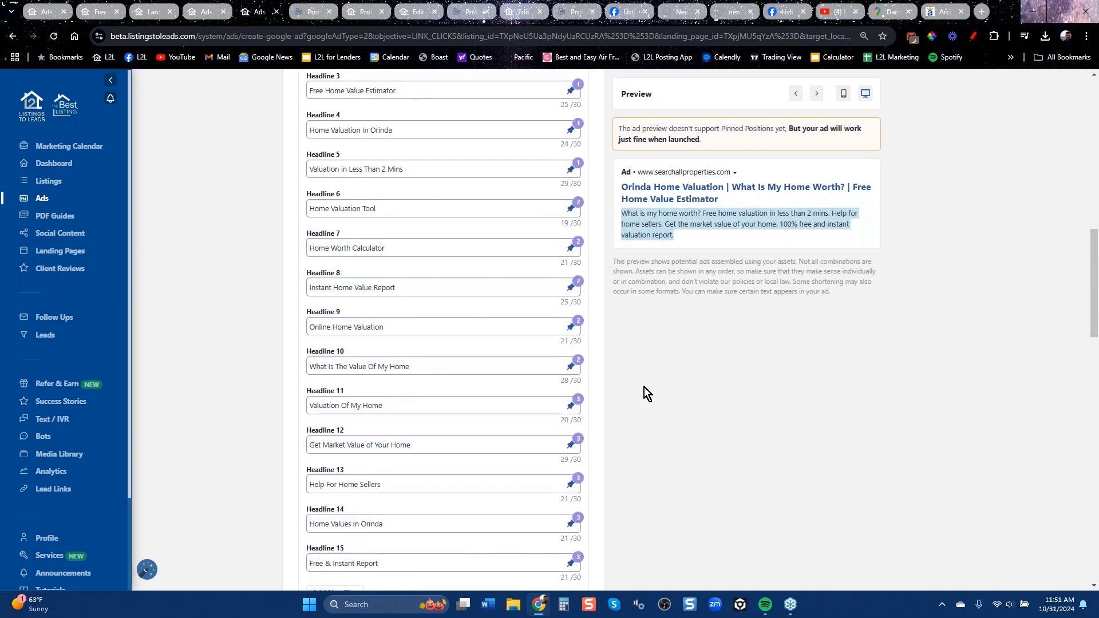
{"action": "scroll", "coordinate": [630, 387], "scroll_direction": "down", "scroll_amount": 6}
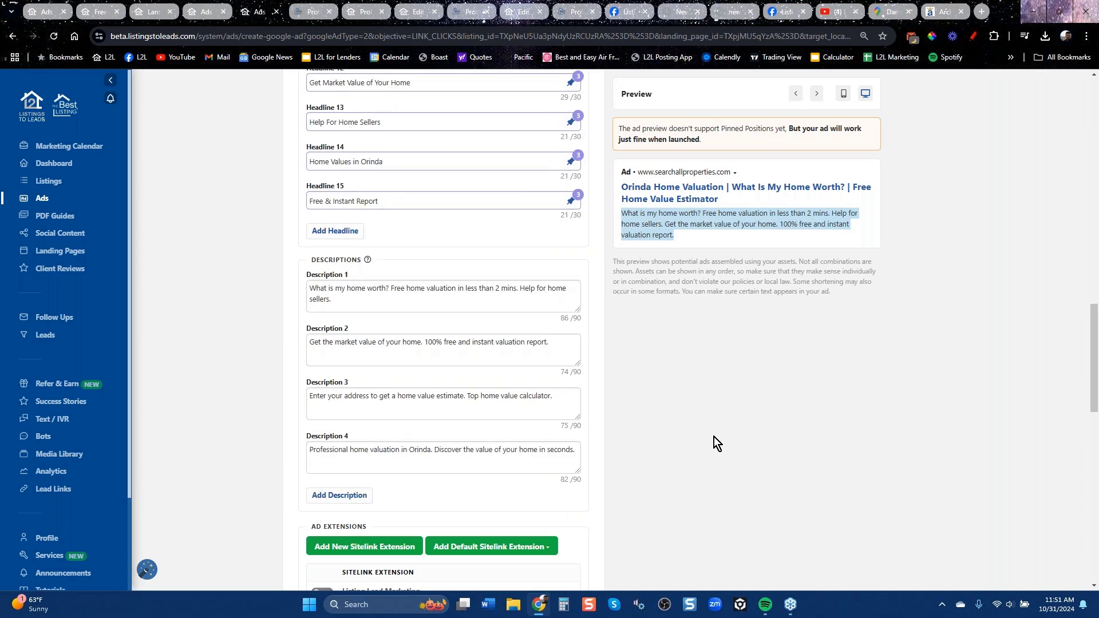
{"action": "scroll", "coordinate": [713, 438], "scroll_direction": "up", "scroll_amount": 6}
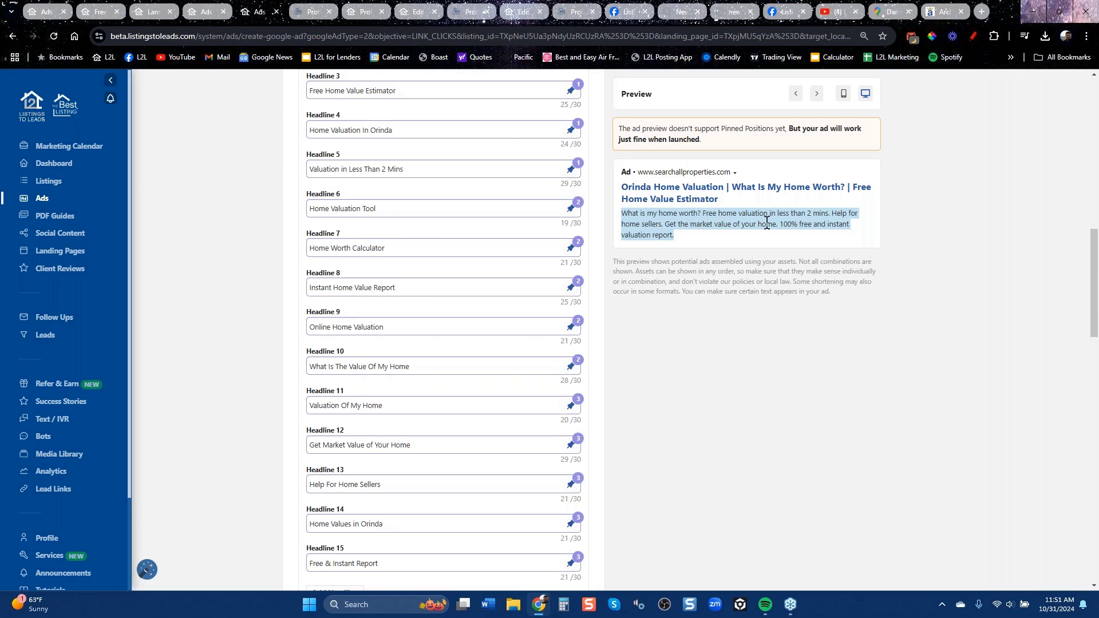
{"action": "scroll", "coordinate": [888, 260], "scroll_direction": "up", "scroll_amount": 6}
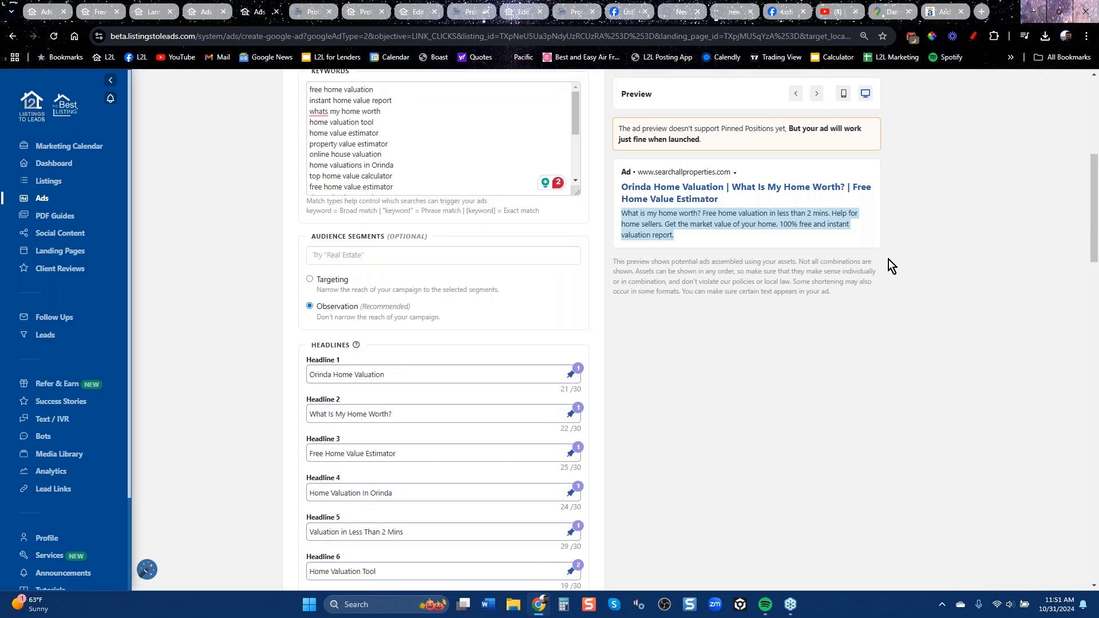
{"action": "scroll", "coordinate": [888, 259], "scroll_direction": "up", "scroll_amount": 6}
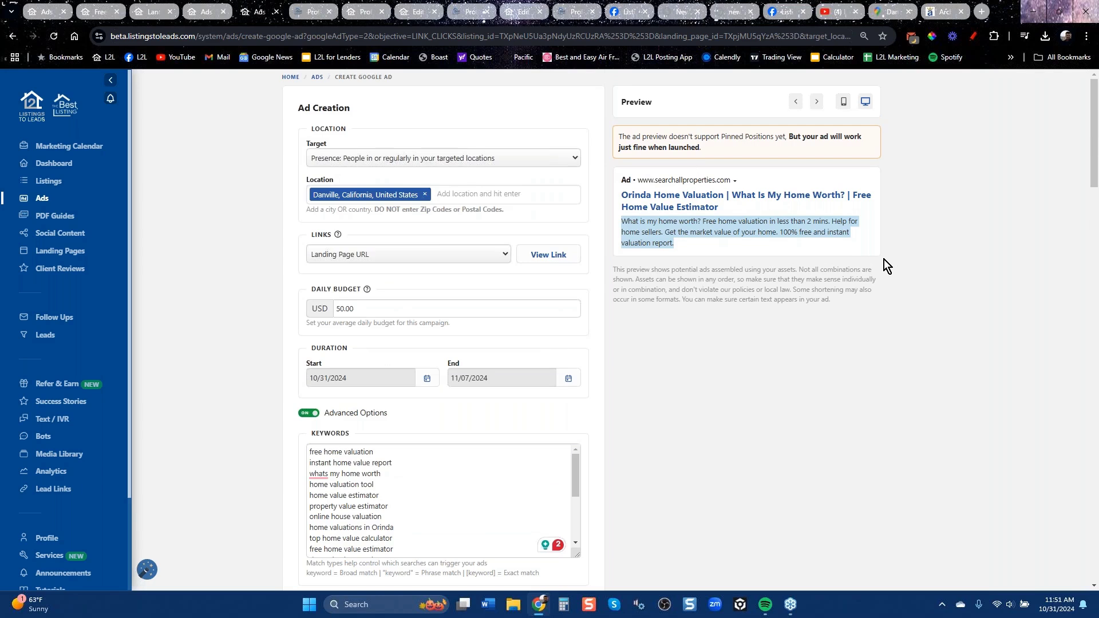
{"action": "left_click", "coordinate": [980, 15]}
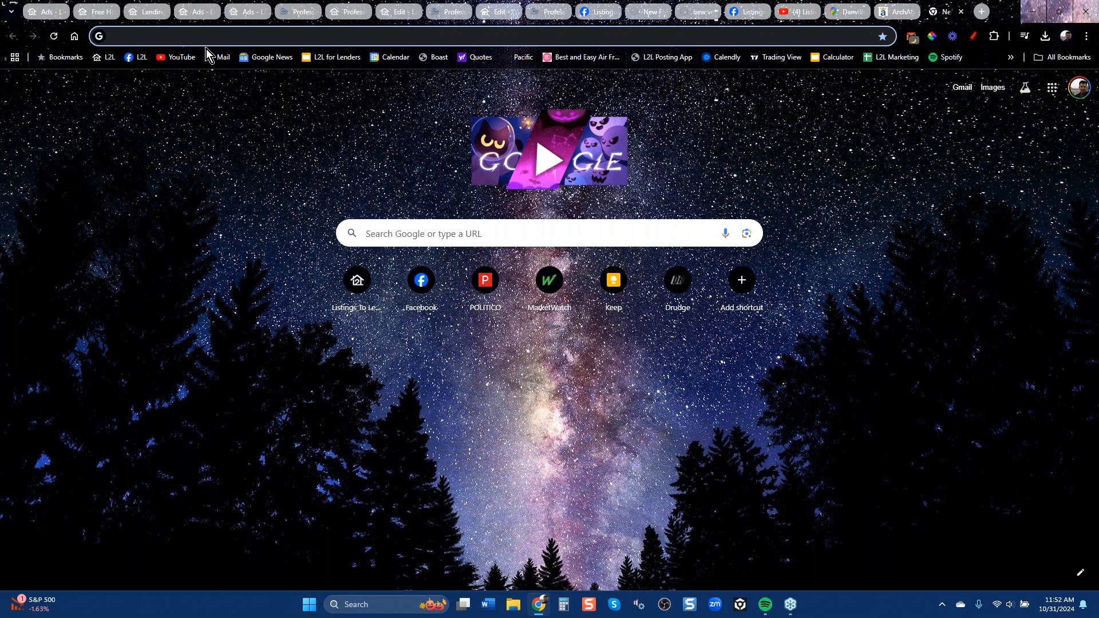
{"action": "left_click", "coordinate": [39, 12]}
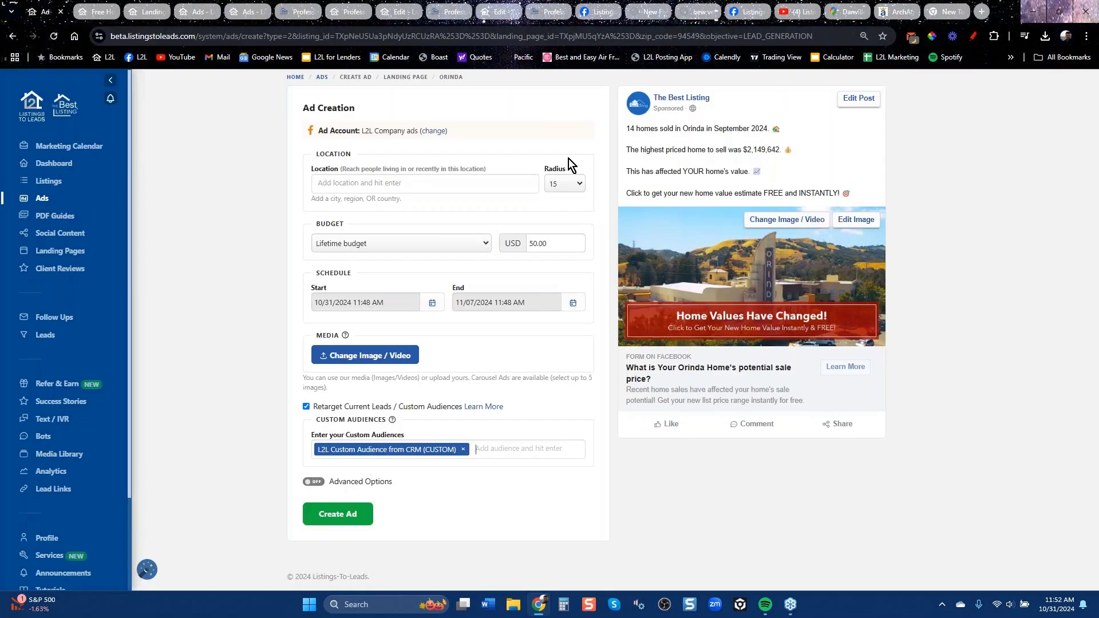
{"action": "left_click", "coordinate": [251, 10]}
Step: Review the Google ad's keywords and headlines again, turn off the advanced options, and open the daily budget for editing
{"action": "scroll", "coordinate": [683, 433], "scroll_direction": "down", "scroll_amount": 6}
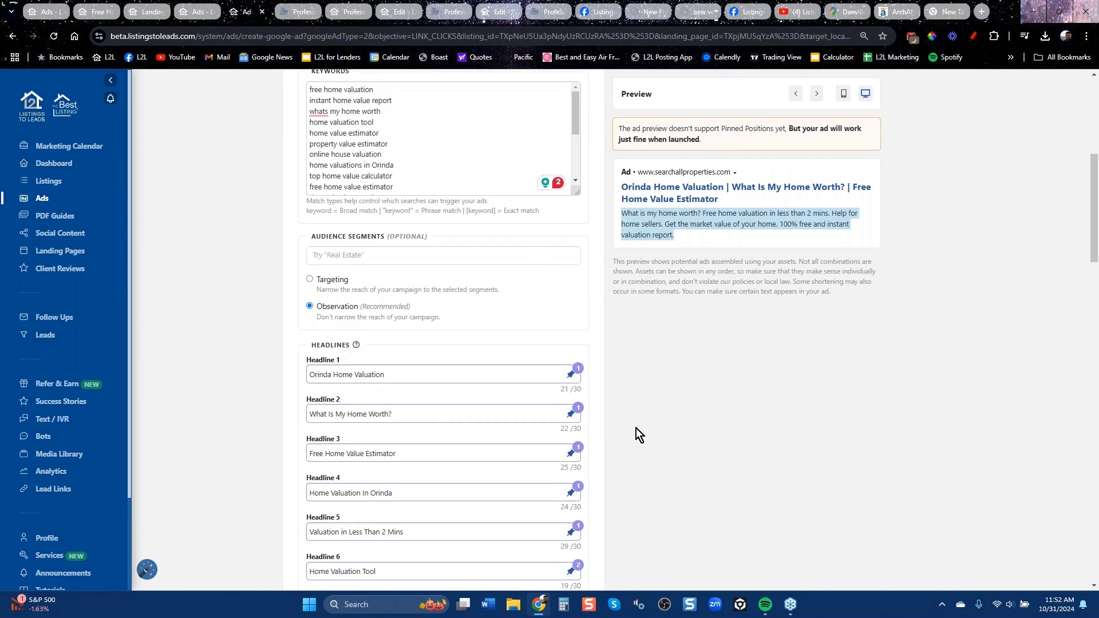
{"action": "scroll", "coordinate": [637, 429], "scroll_direction": "up", "scroll_amount": 6}
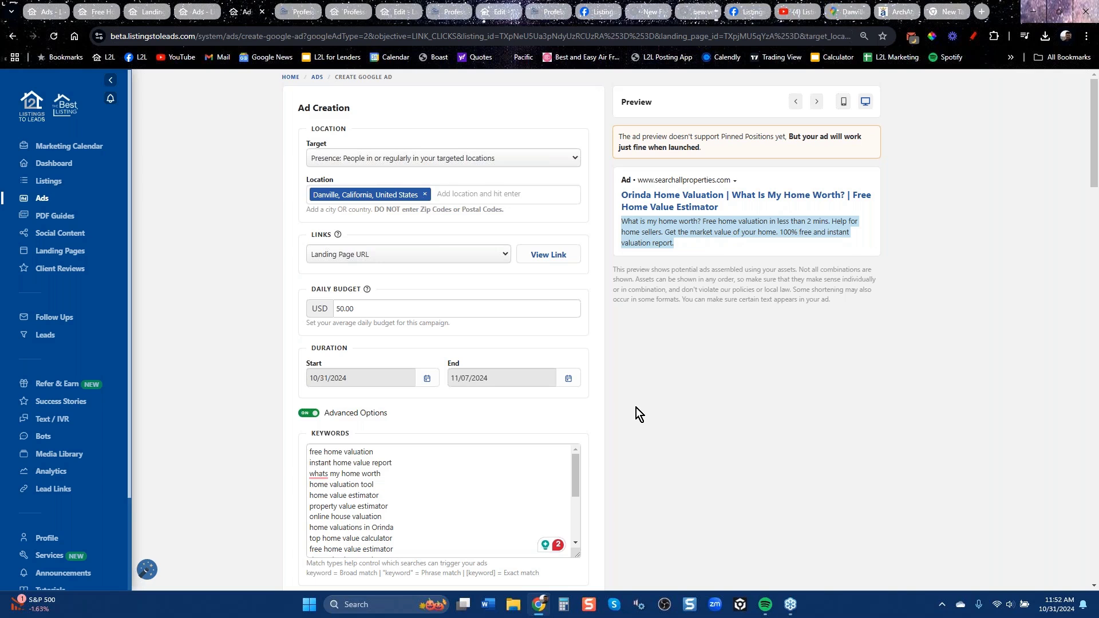
{"action": "left_click", "coordinate": [312, 413]}
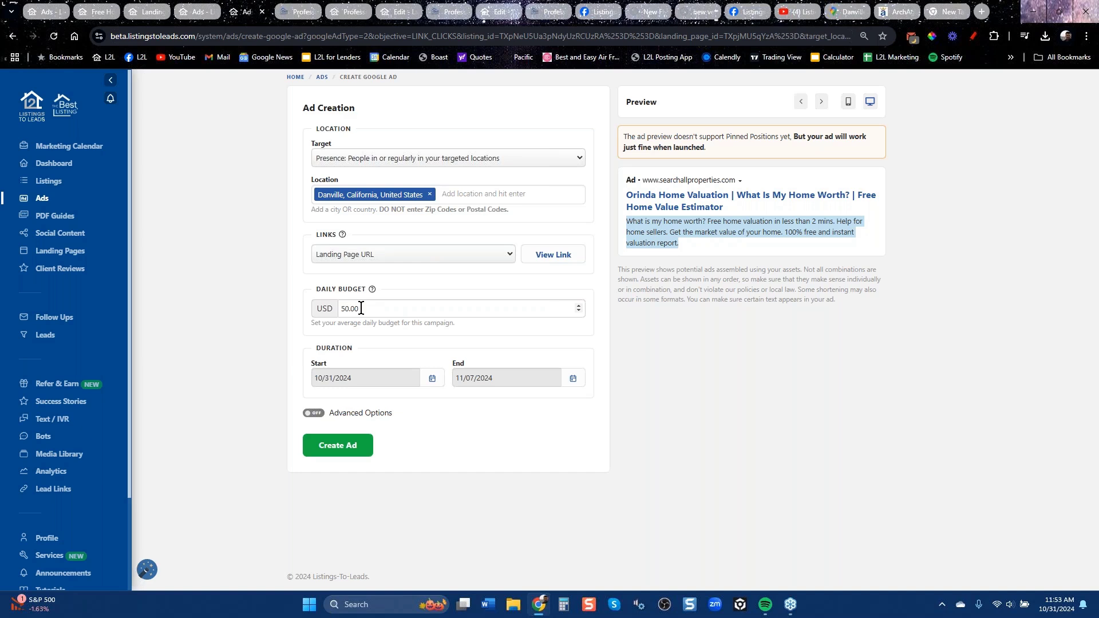
{"action": "left_click", "coordinate": [361, 308]}
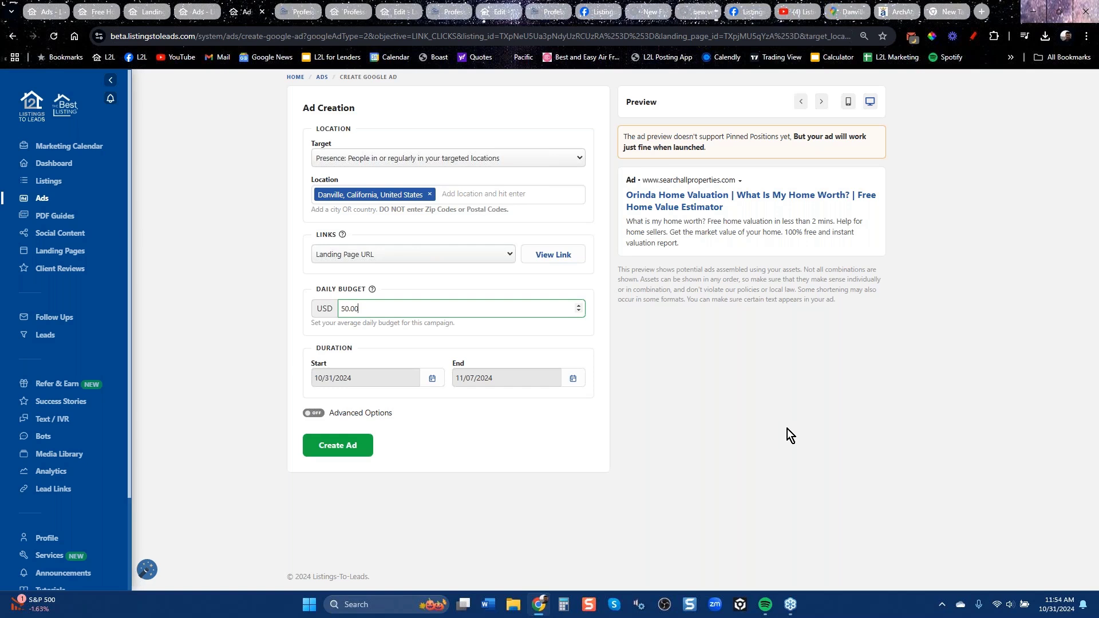
Step: Review the "Facebook & Google Ads For Buyers & Sellers" flyer and the "Top Tools for more Listings" flyer
{"action": "left_click", "coordinate": [650, 12]}
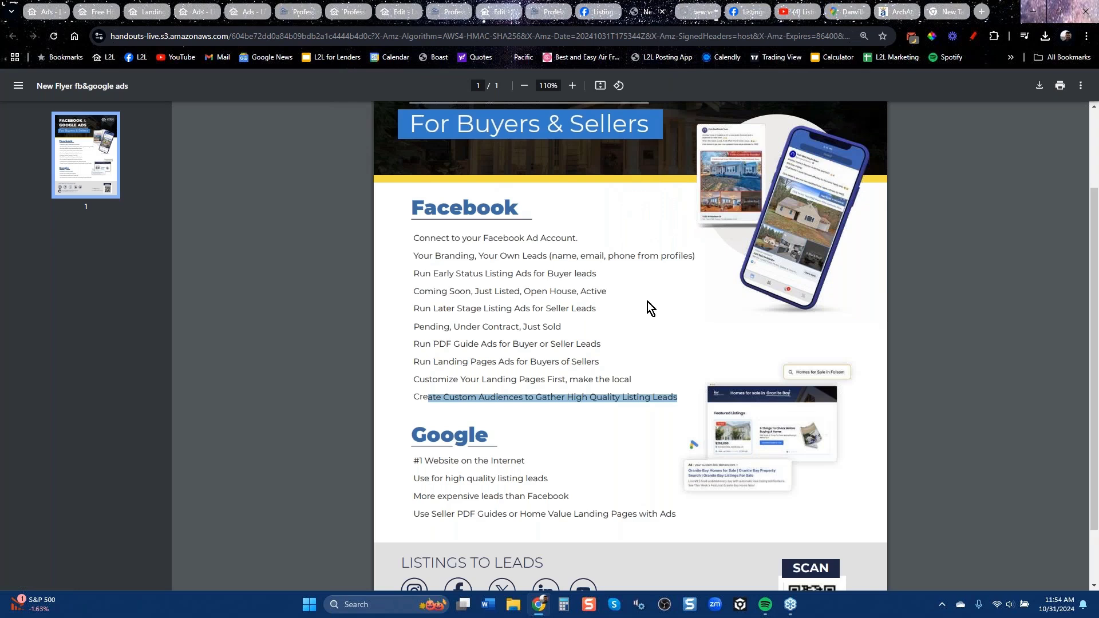
{"action": "scroll", "coordinate": [670, 280], "scroll_direction": "up", "scroll_amount": 2}
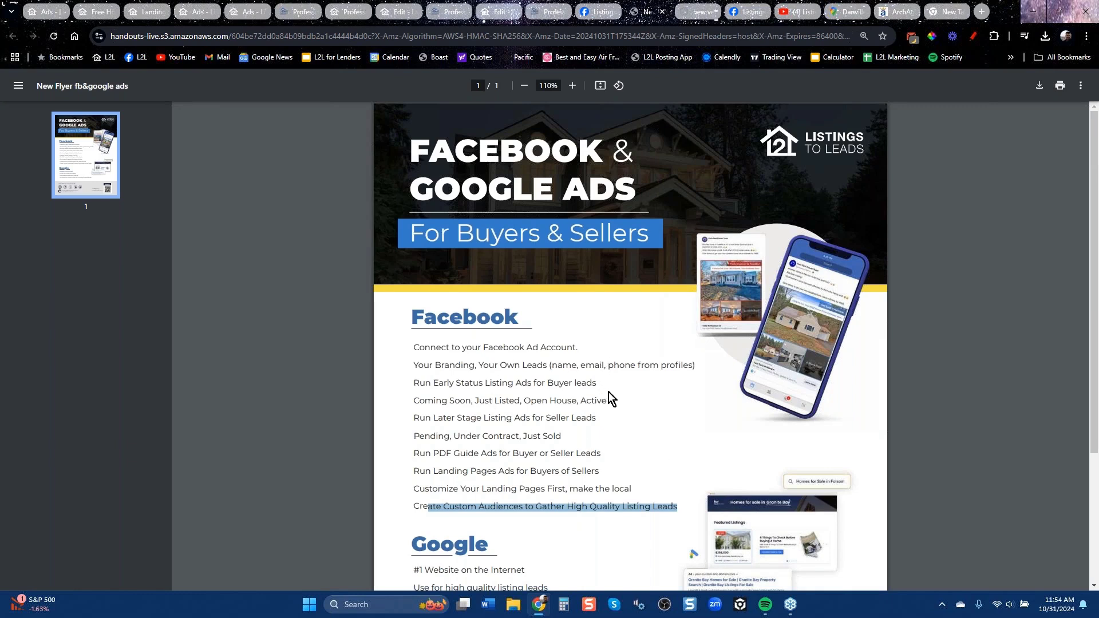
{"action": "left_click", "coordinate": [699, 12]}
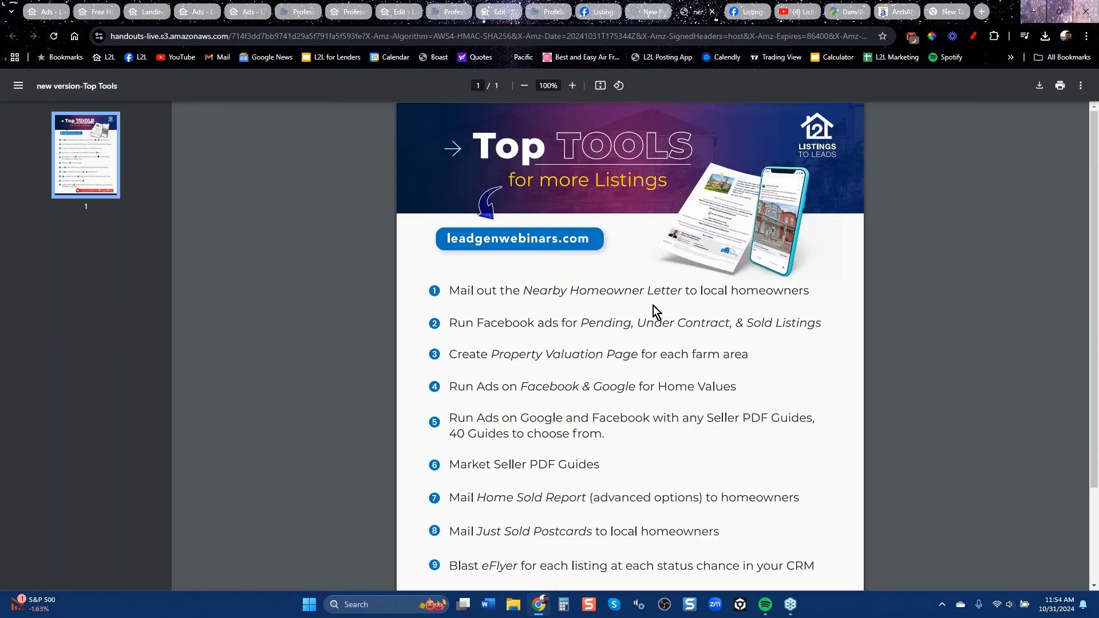
{"action": "scroll", "coordinate": [655, 322], "scroll_direction": "down", "scroll_amount": 3}
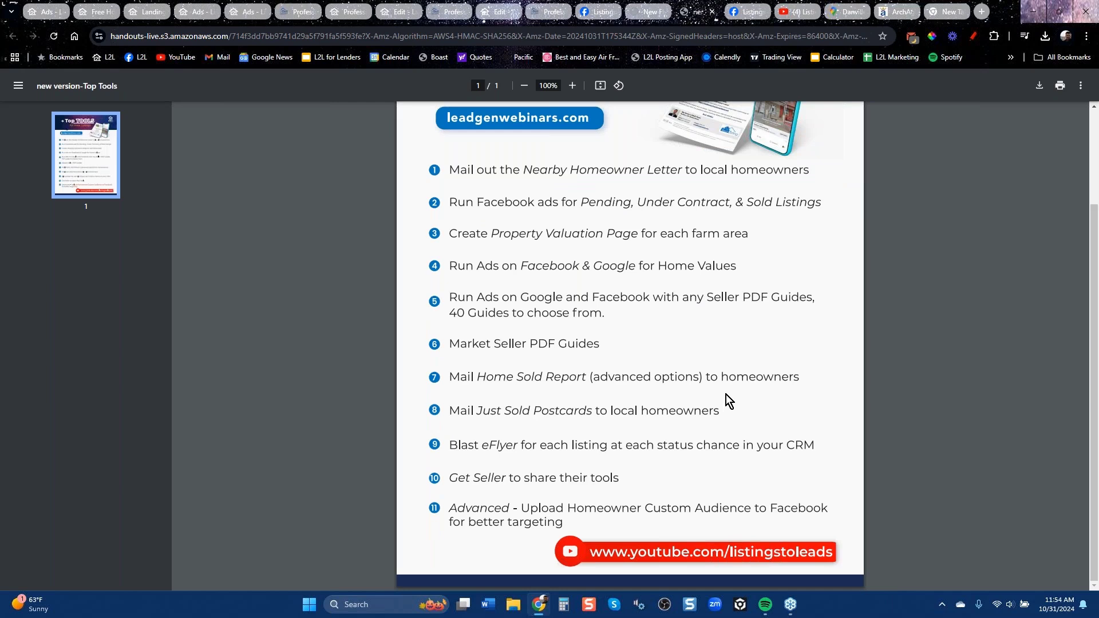
{"action": "scroll", "coordinate": [729, 401], "scroll_direction": "up", "scroll_amount": 1}
{"action": "scroll", "coordinate": [729, 399], "scroll_direction": "up", "scroll_amount": 2}
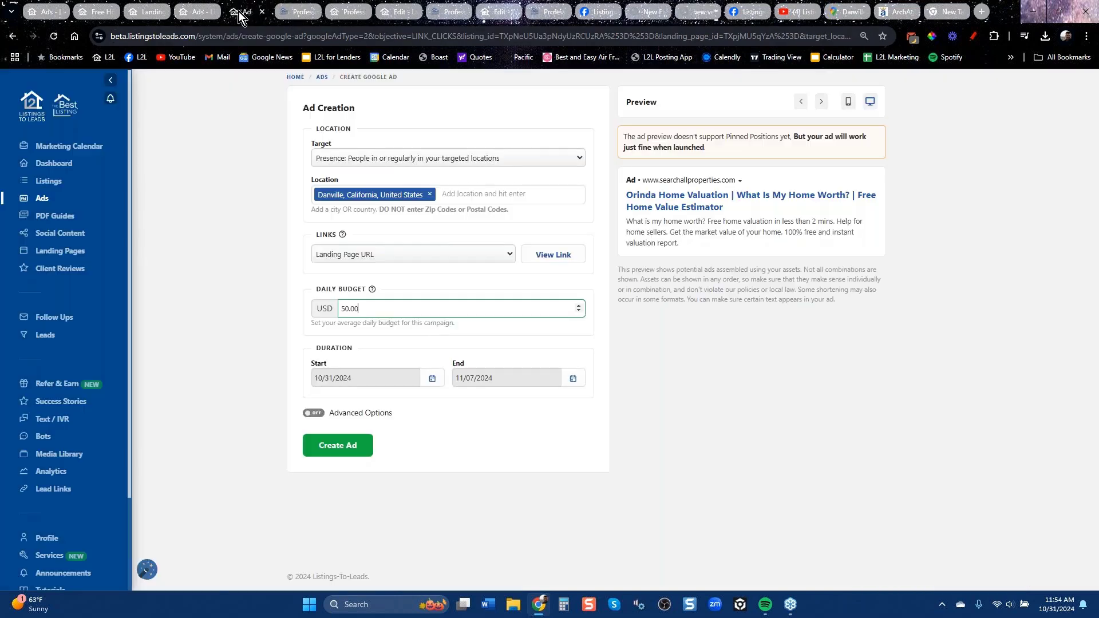
Step: Leave the Google ad form, open the dashboard filtered to Generate Seller Leads, and look through its listings and email blasts
{"action": "left_click", "coordinate": [244, 12]}
{"action": "left_click", "coordinate": [13, 36]}
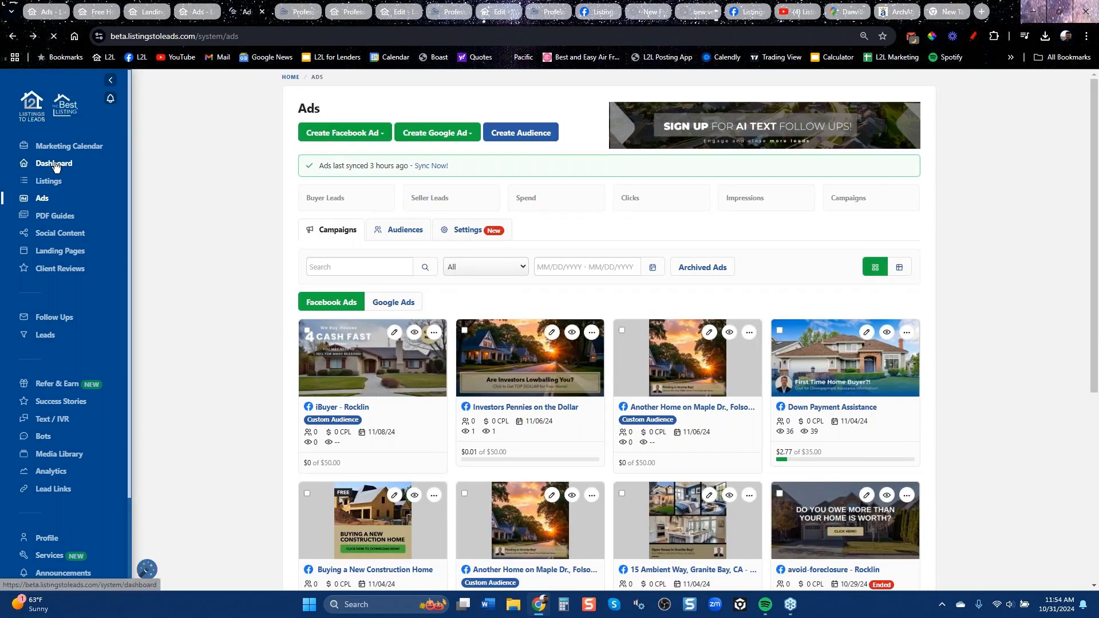
{"action": "left_click", "coordinate": [55, 165]}
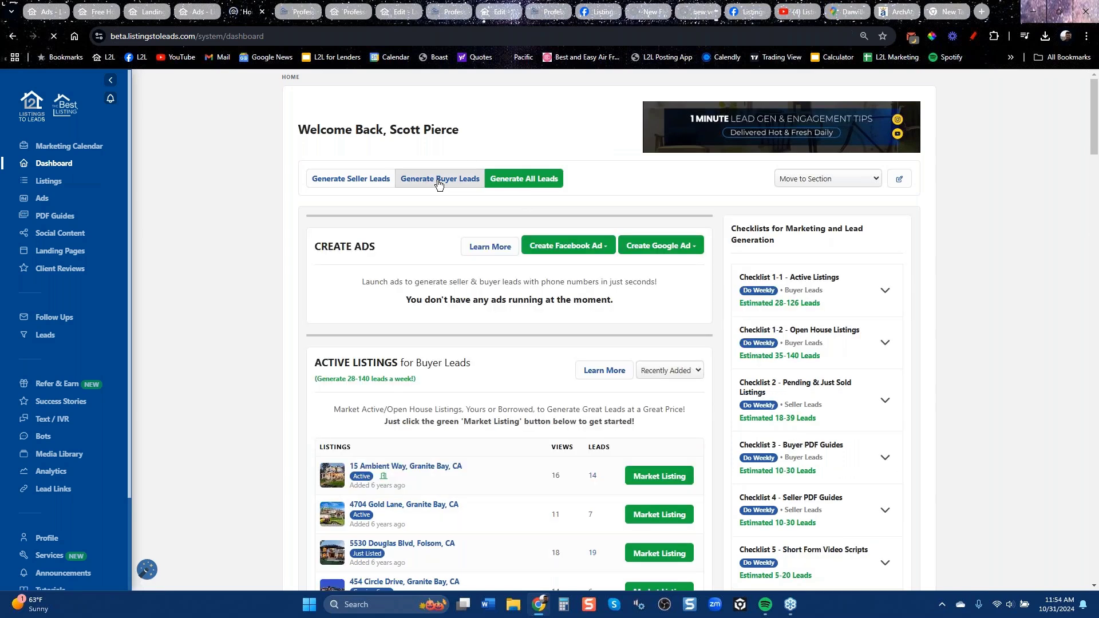
{"action": "left_click", "coordinate": [354, 178]}
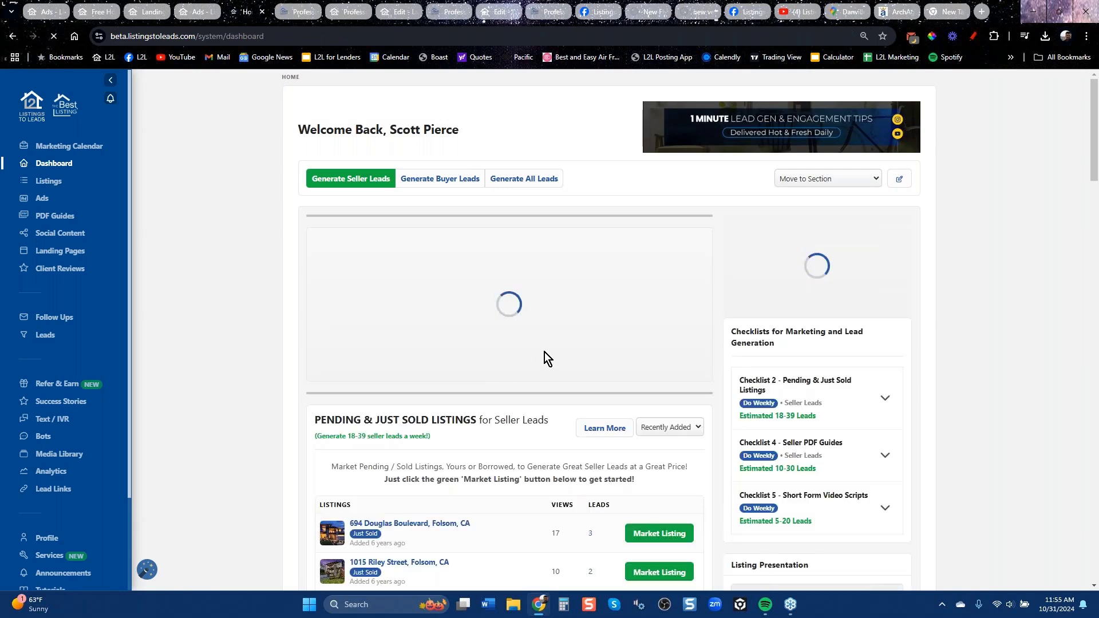
{"action": "scroll", "coordinate": [543, 353], "scroll_direction": "down", "scroll_amount": 6}
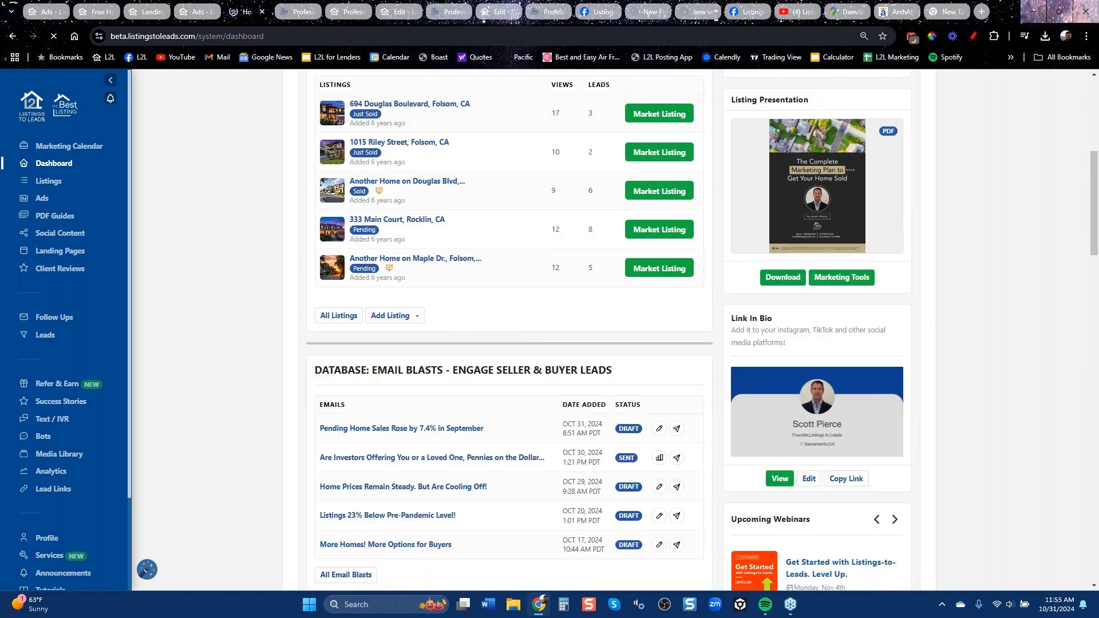
Step: Look through the dashboard's email blasts, seller landing pages, seller PDF guides and the Facebook ad types on offer
{"action": "scroll", "coordinate": [454, 349], "scroll_direction": "up", "scroll_amount": 6}
{"action": "scroll", "coordinate": [486, 424], "scroll_direction": "down", "scroll_amount": 6}
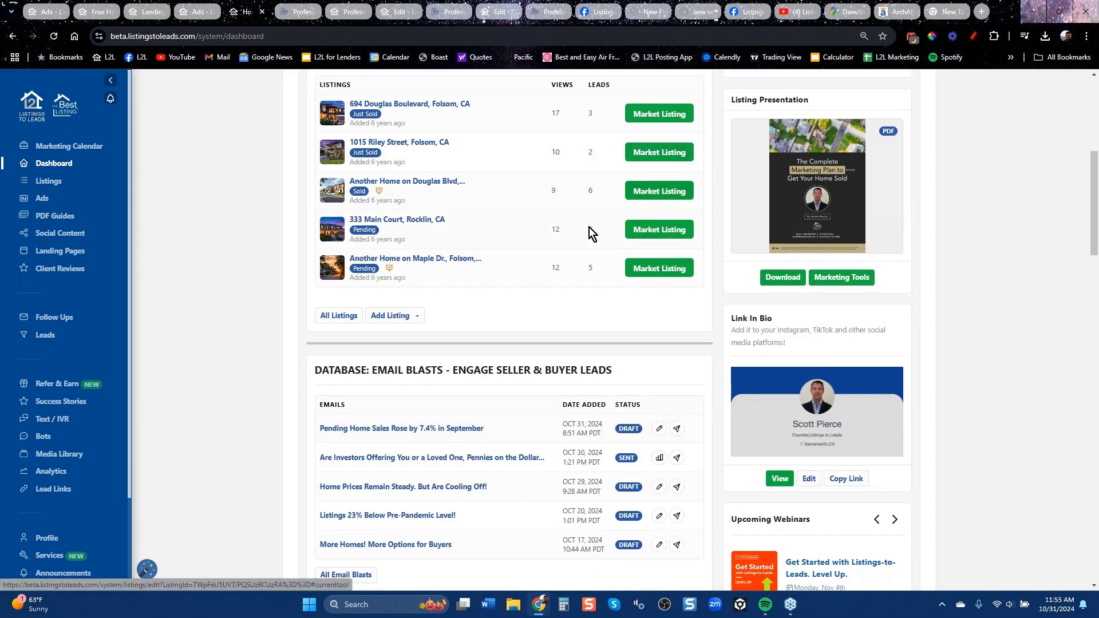
{"action": "scroll", "coordinate": [522, 234], "scroll_direction": "down", "scroll_amount": 9}
{"action": "scroll", "coordinate": [526, 343], "scroll_direction": "up", "scroll_amount": 3}
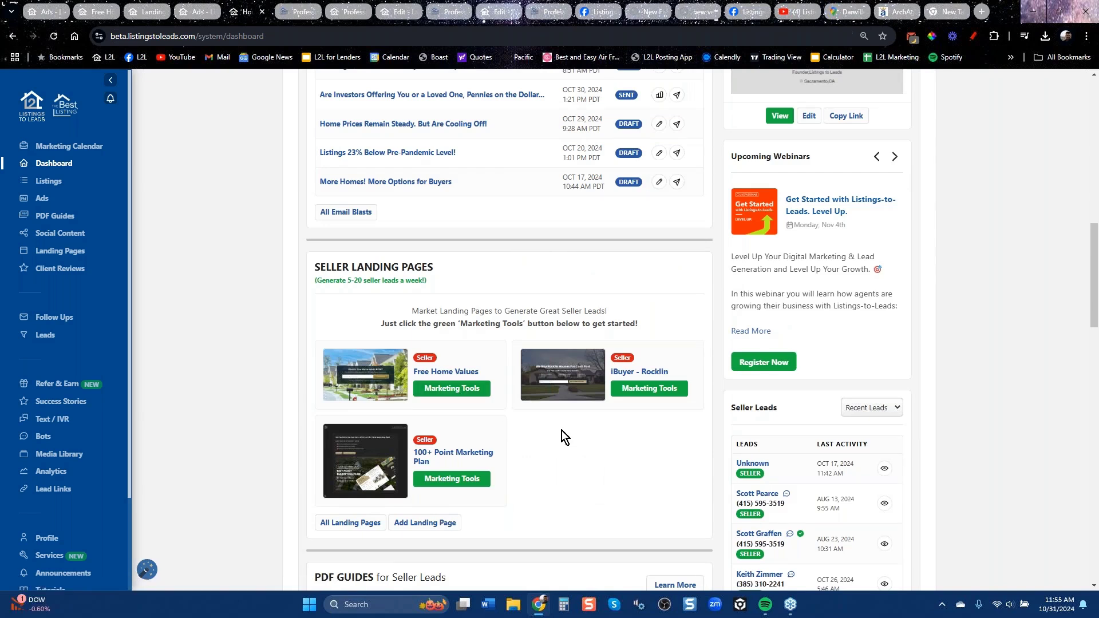
{"action": "scroll", "coordinate": [561, 430], "scroll_direction": "down", "scroll_amount": 6}
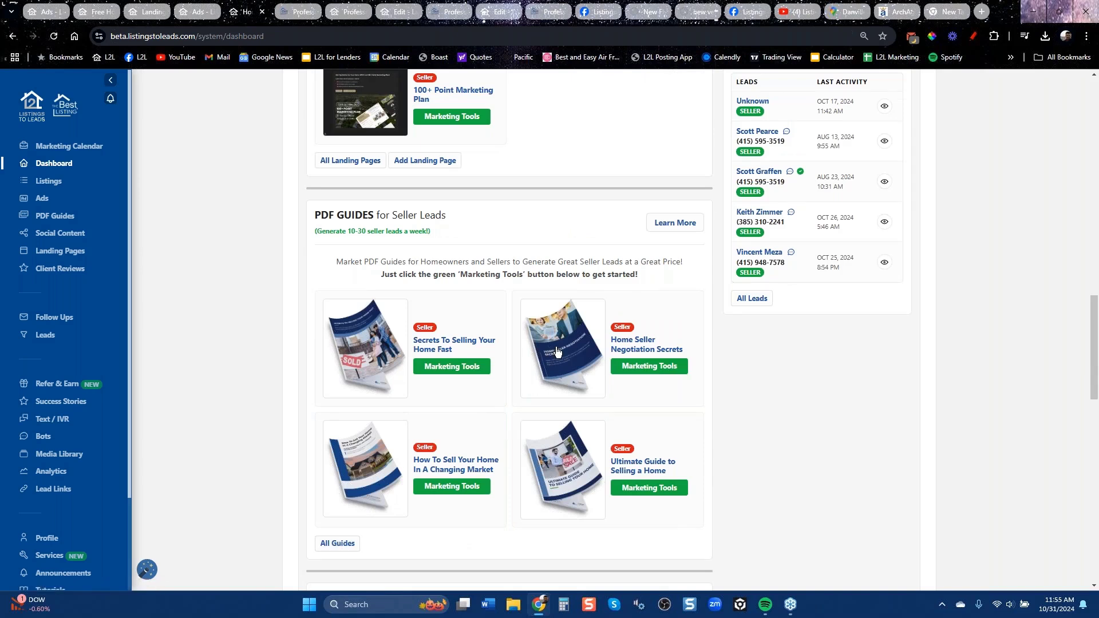
{"action": "scroll", "coordinate": [557, 351], "scroll_direction": "up", "scroll_amount": 20}
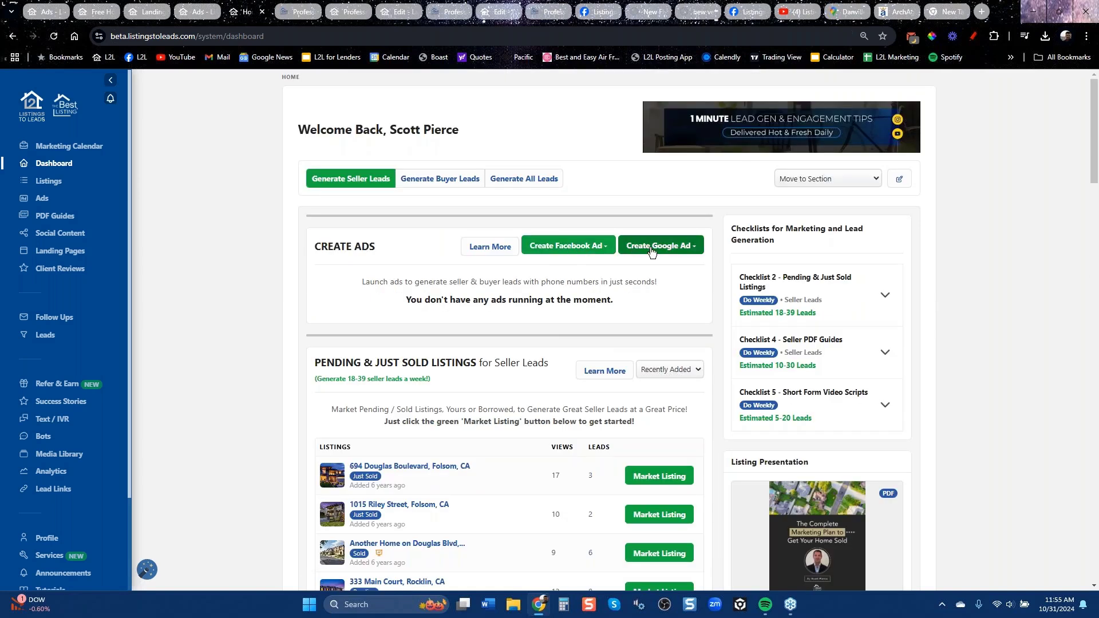
{"action": "left_click", "coordinate": [598, 247]}
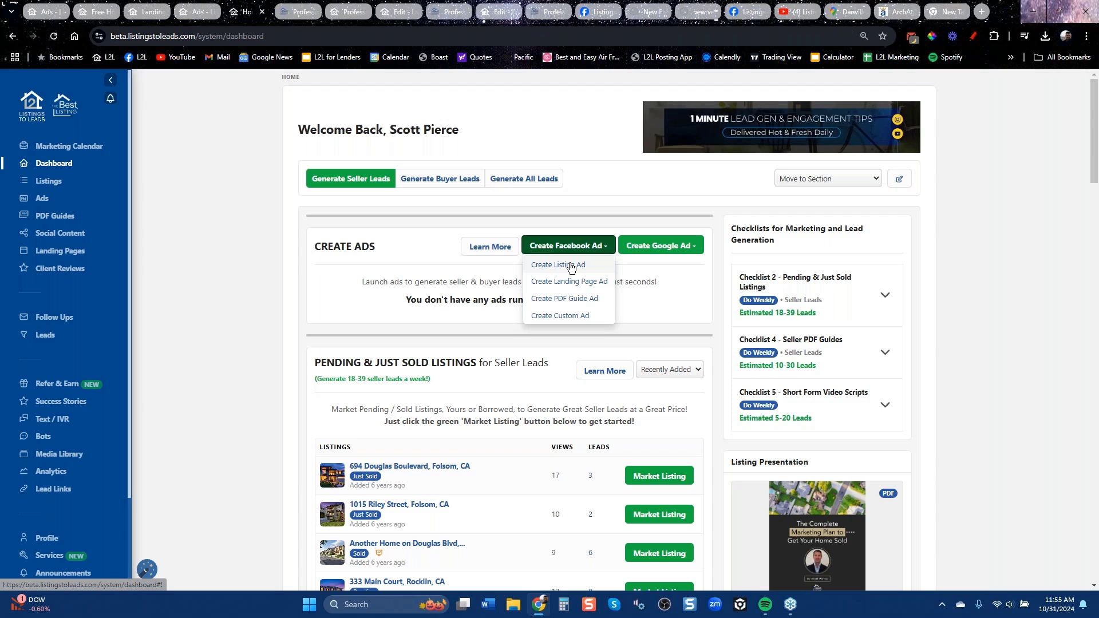
Step: Start a Google search ad for Lafayette, California, United States, and go to its property search page link
{"action": "left_click", "coordinate": [658, 246]}
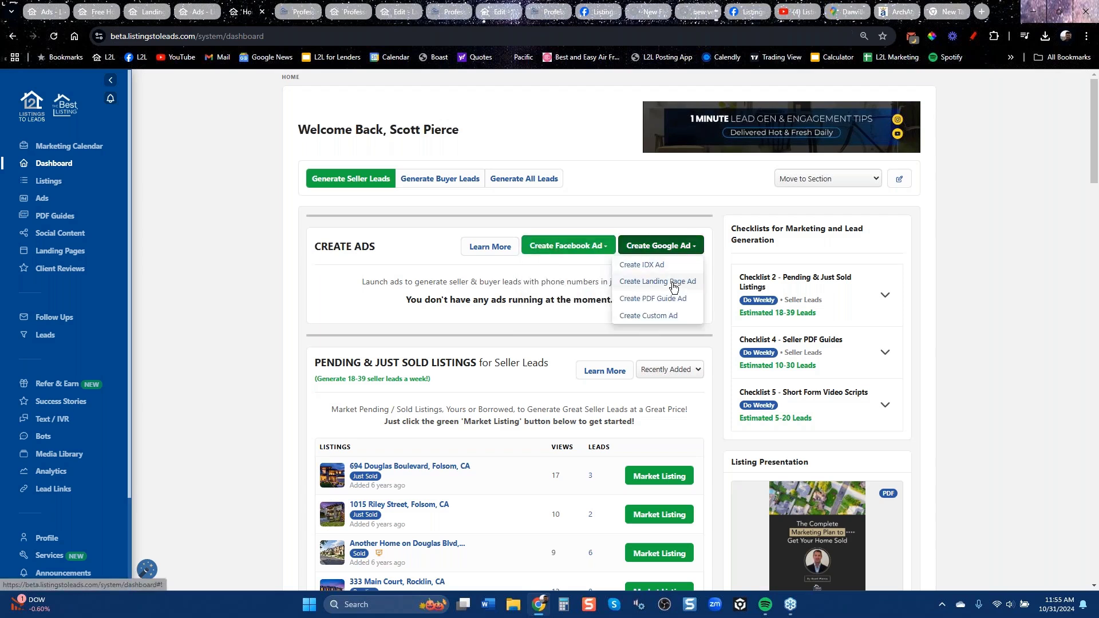
{"action": "left_click", "coordinate": [643, 321]}
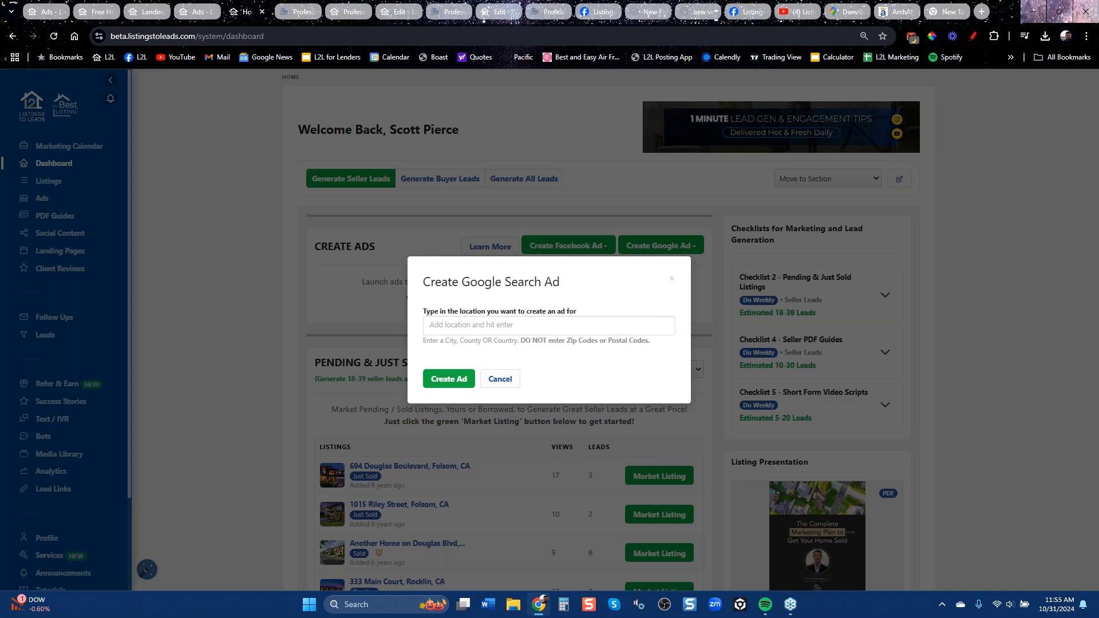
{"action": "left_click", "coordinate": [583, 326]}
{"action": "type", "text": "Lafayett"}
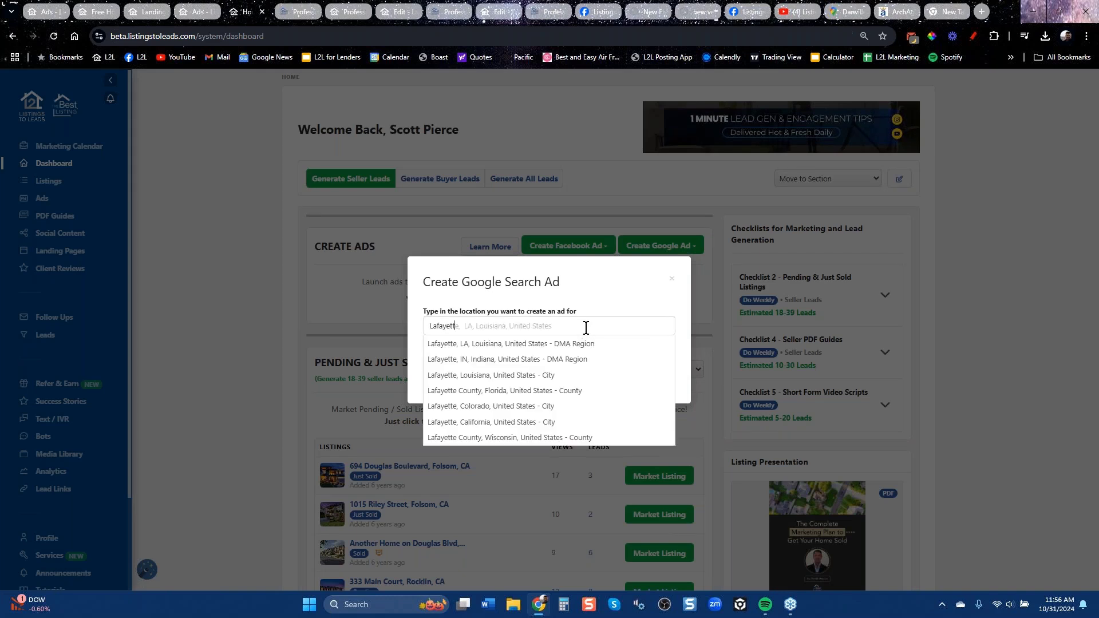
{"action": "type", "text": "e, ca"}
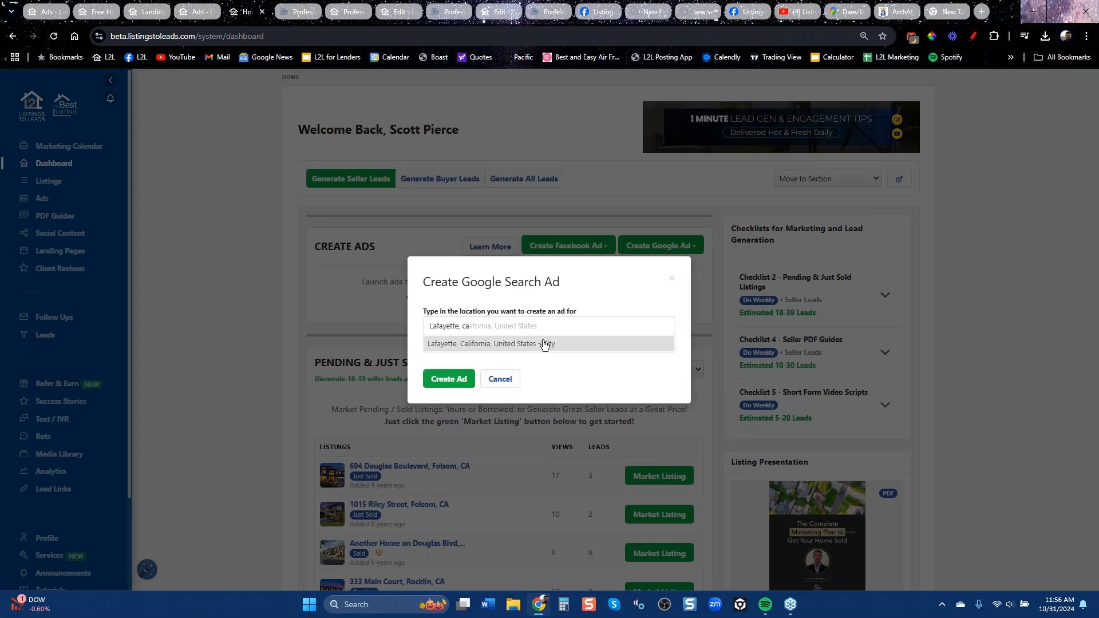
{"action": "left_click", "coordinate": [541, 345]}
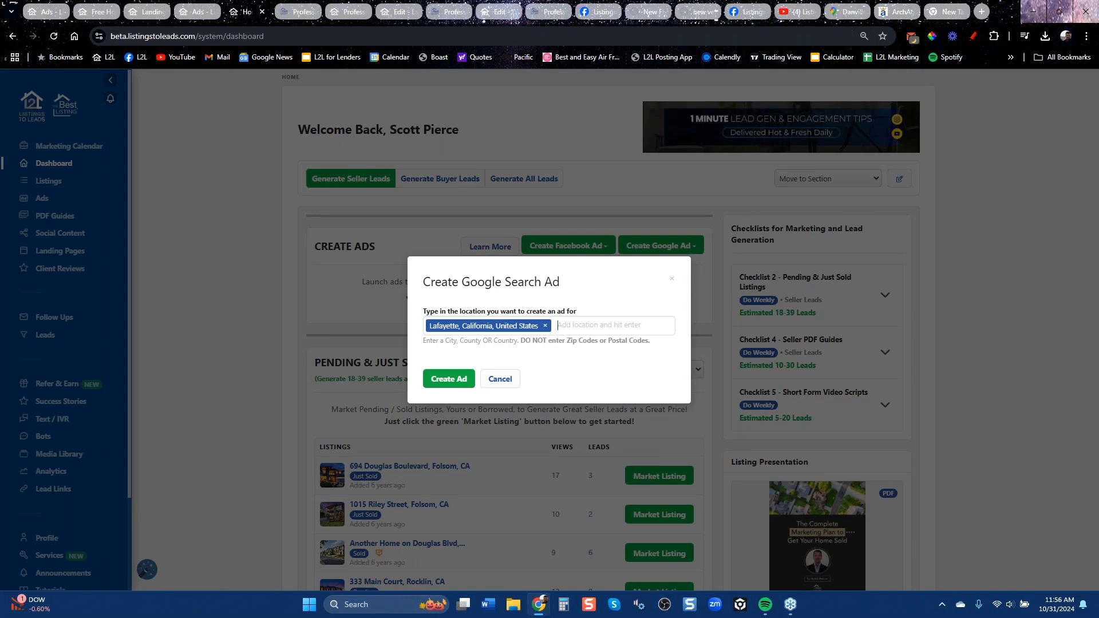
{"action": "left_click", "coordinate": [451, 383]}
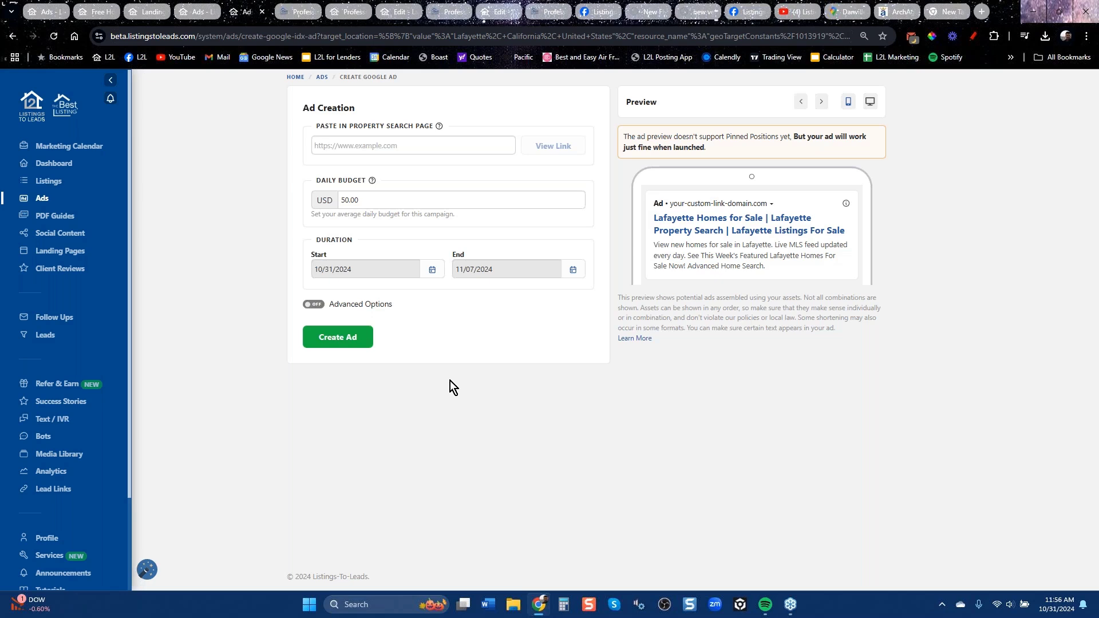
{"action": "left_click", "coordinate": [411, 147]}
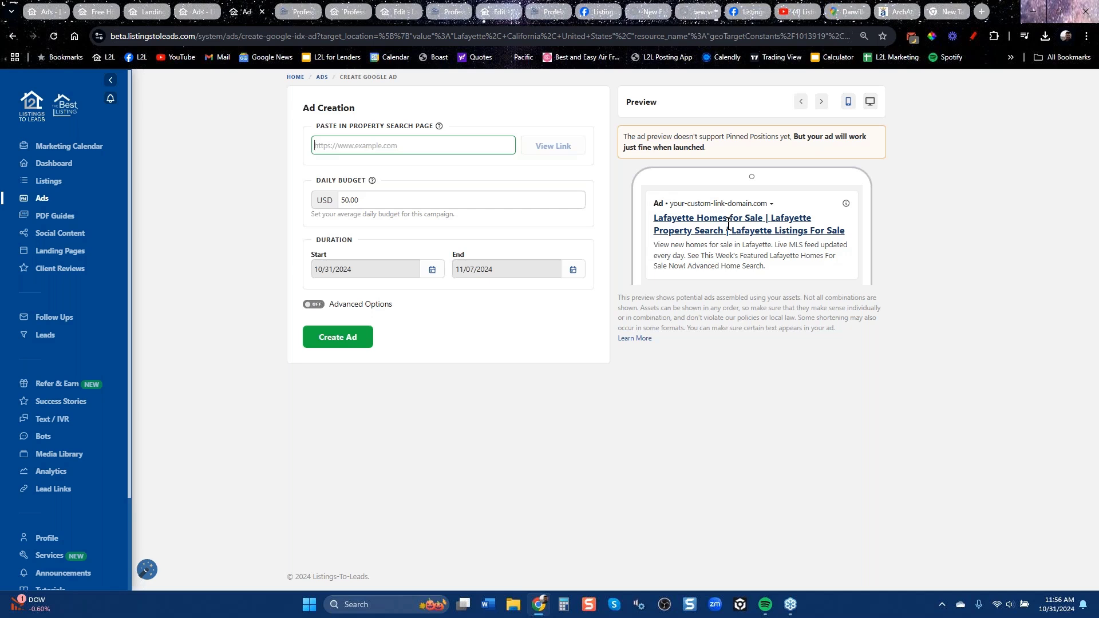
Step: Open the profile's auto-posting settings and review the connected social media accounts
{"action": "left_click", "coordinate": [50, 539]}
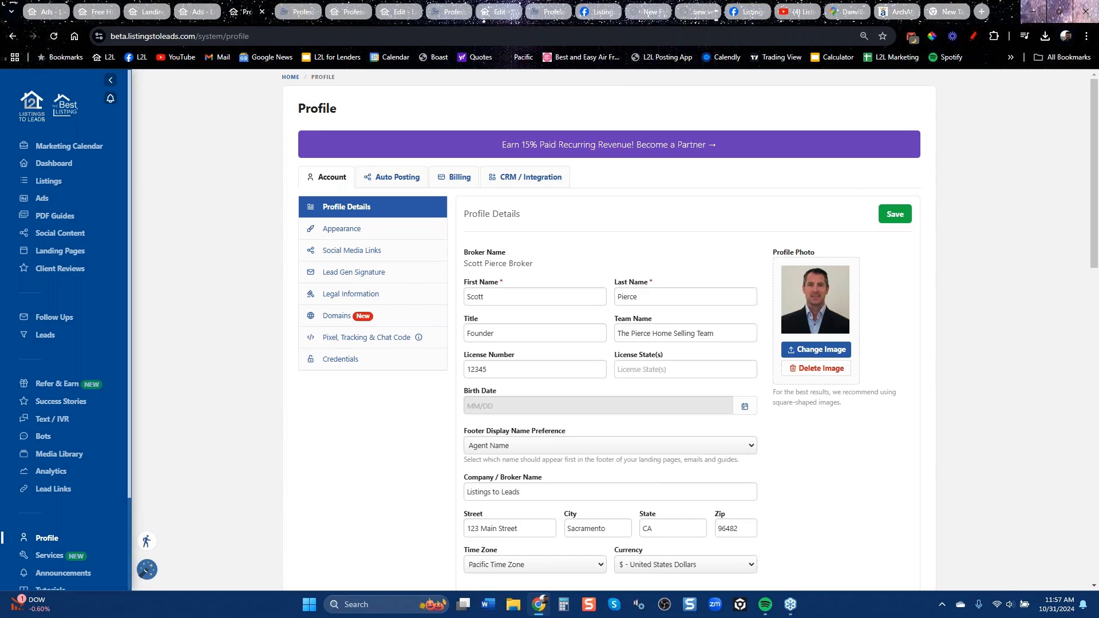
{"action": "left_click", "coordinate": [397, 179]}
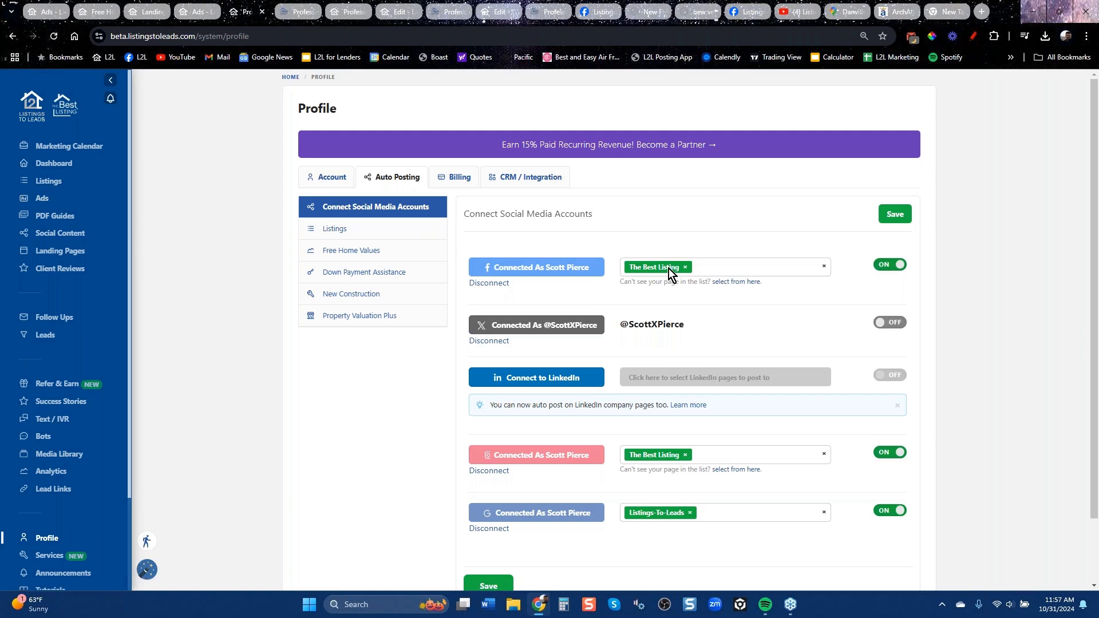
Step: Switch to Facebook, open the Listings-to-Leads page, and look through its intro, posts and photos
{"action": "left_click", "coordinate": [598, 11]}
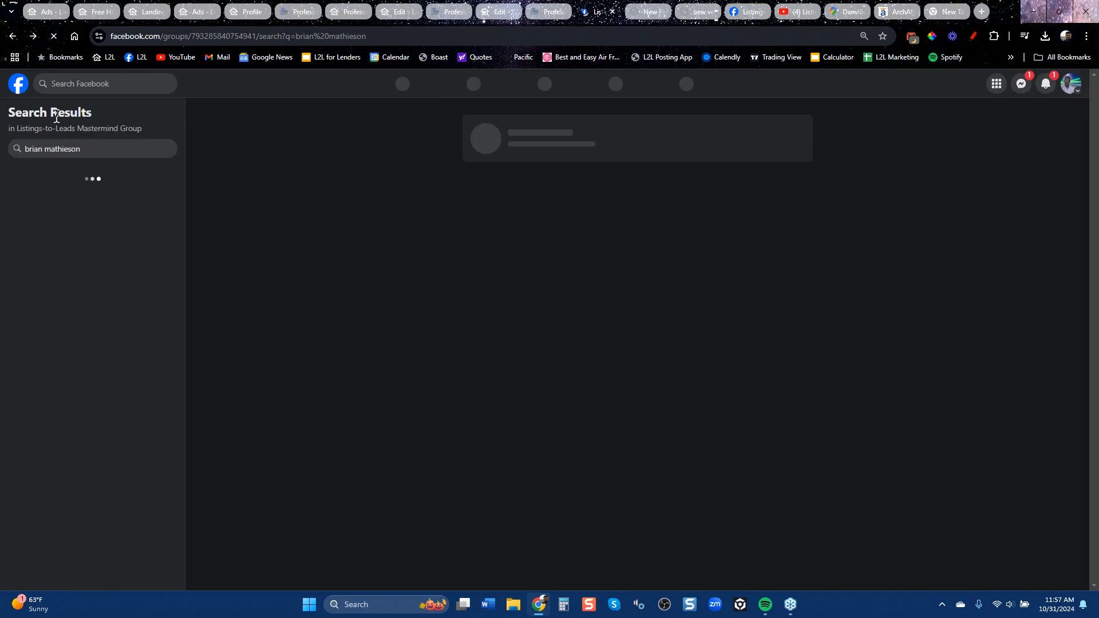
{"action": "left_click", "coordinate": [335, 14]}
{"action": "left_click", "coordinate": [141, 60]}
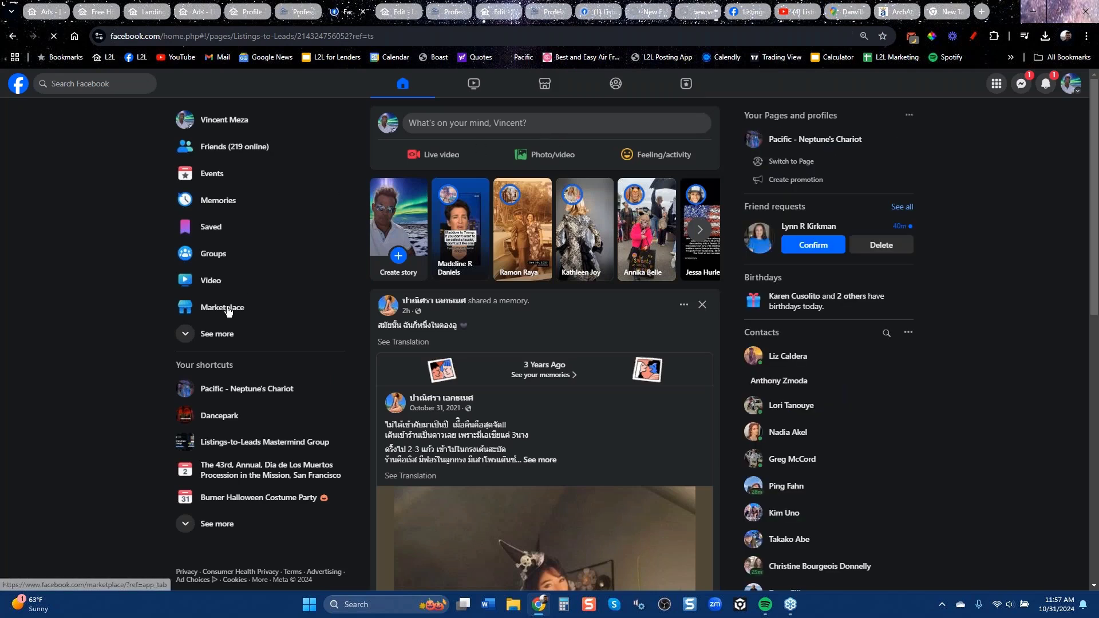
{"action": "left_click", "coordinate": [136, 84]}
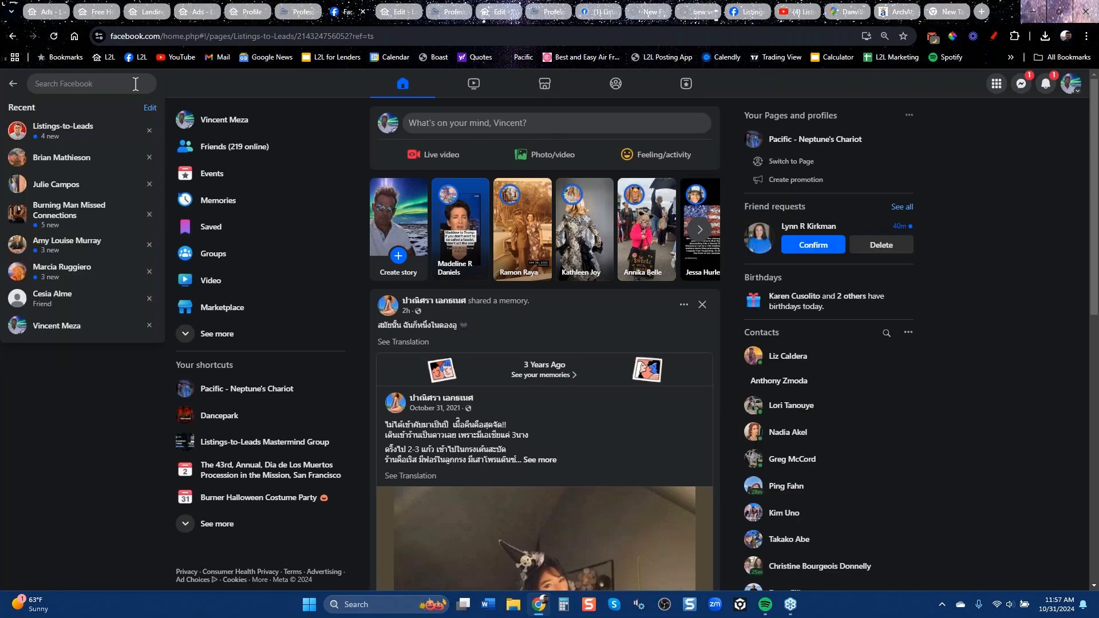
{"action": "left_click", "coordinate": [78, 132]}
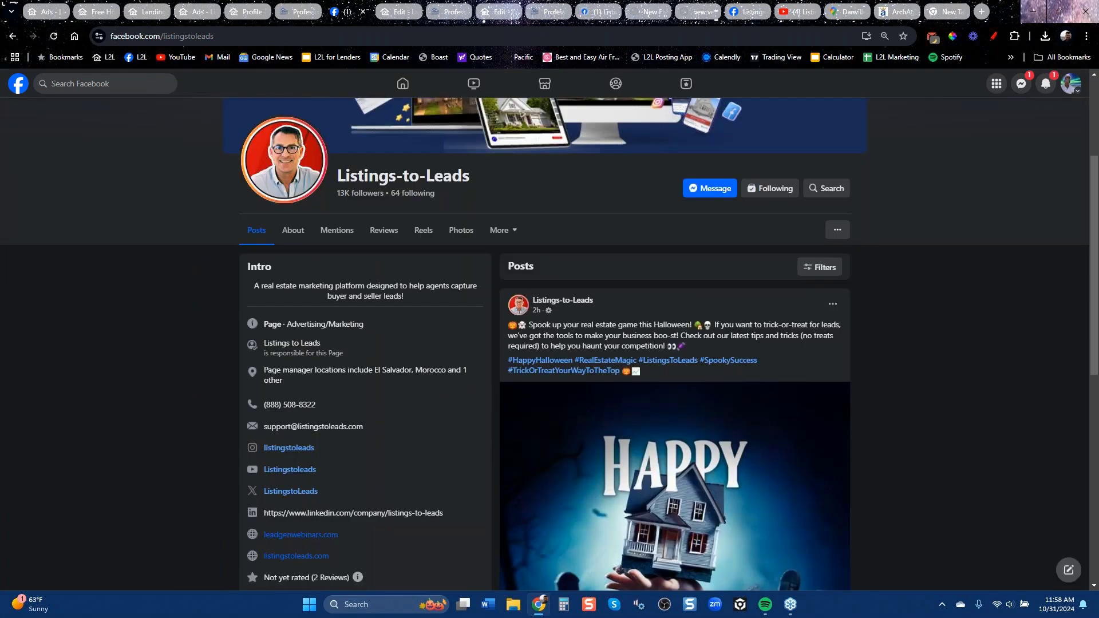
{"action": "scroll", "coordinate": [582, 380], "scroll_direction": "down", "scroll_amount": 5}
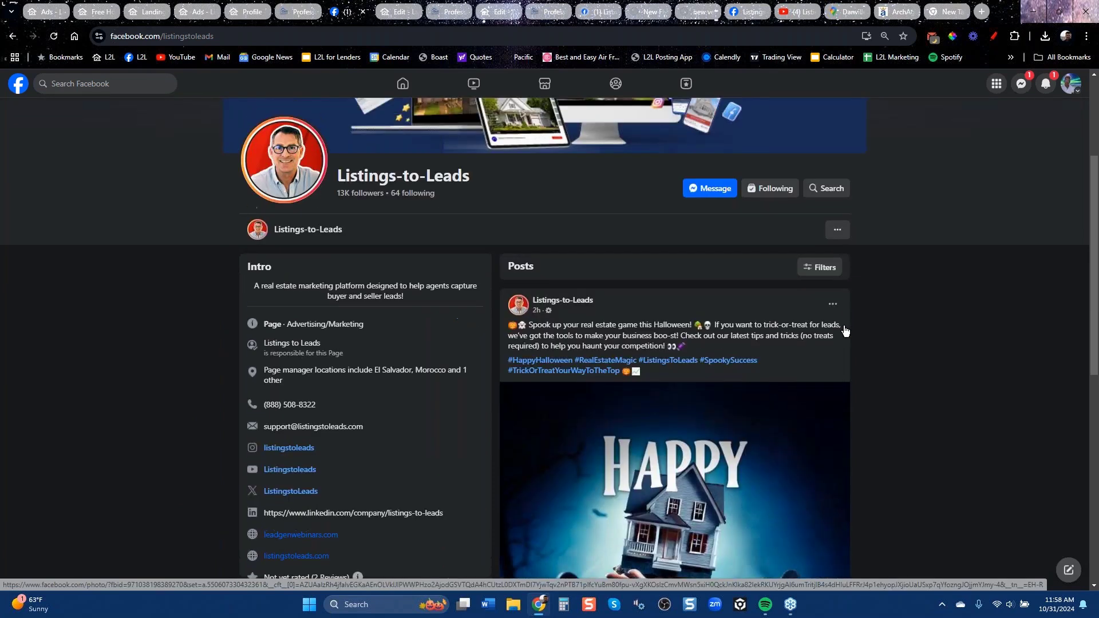
{"action": "scroll", "coordinate": [845, 331], "scroll_direction": "down", "scroll_amount": 2}
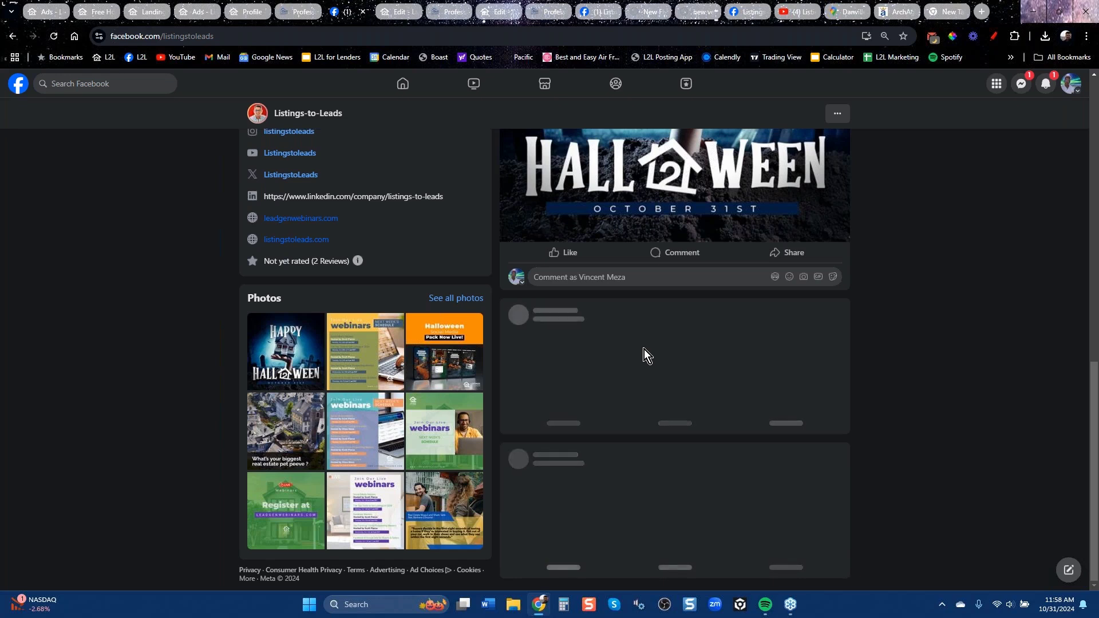
{"action": "scroll", "coordinate": [645, 348], "scroll_direction": "up", "scroll_amount": 6}
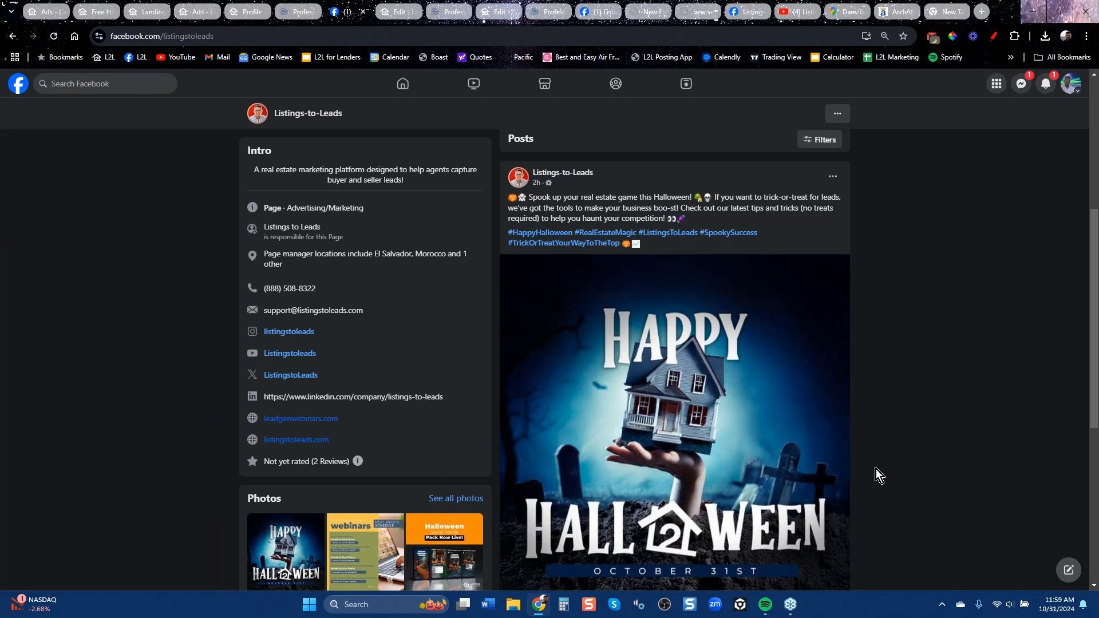
{"action": "scroll", "coordinate": [242, 364], "scroll_direction": "up", "scroll_amount": 5}
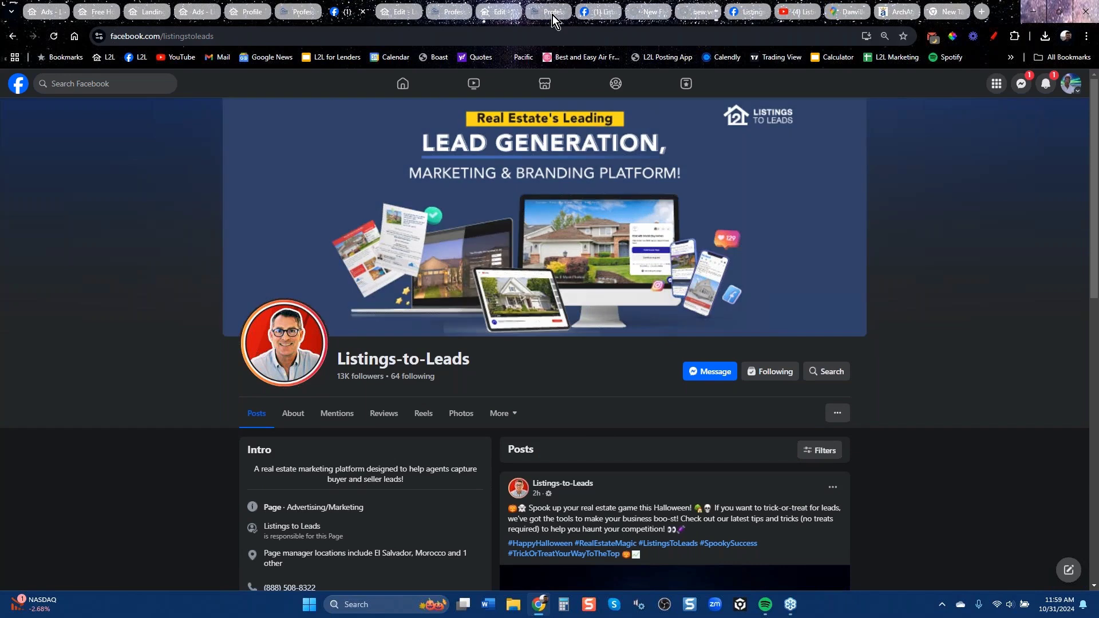
Step: Close the browser tabs holding the home value pages, Facebook group search, landing page ad editors and PDF guide ad picker
{"action": "left_click", "coordinate": [552, 13]}
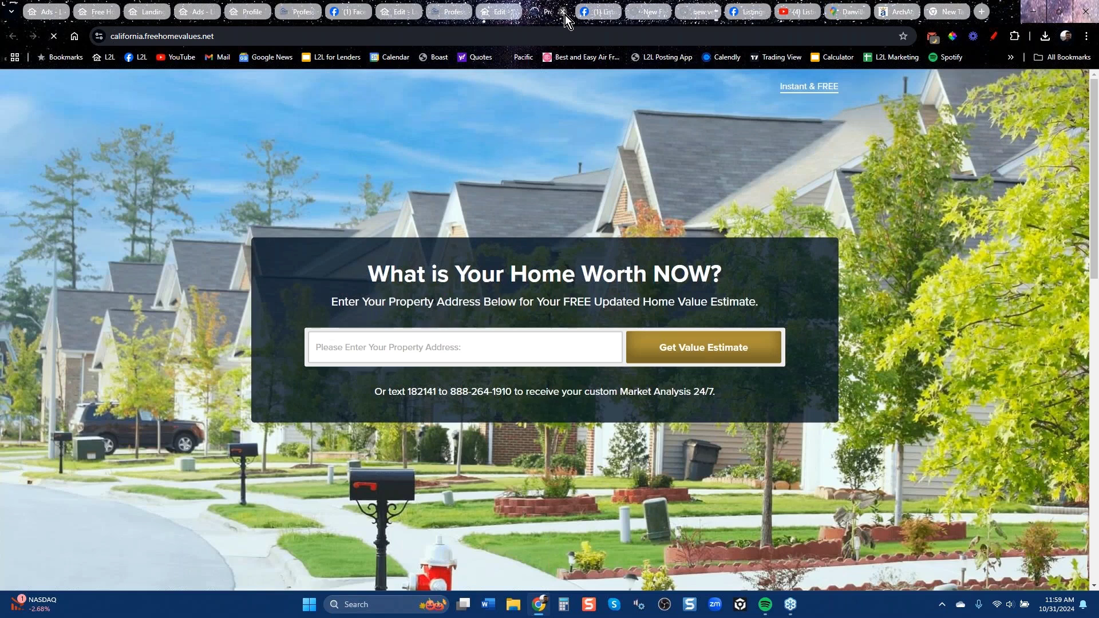
{"action": "left_click", "coordinate": [563, 13]}
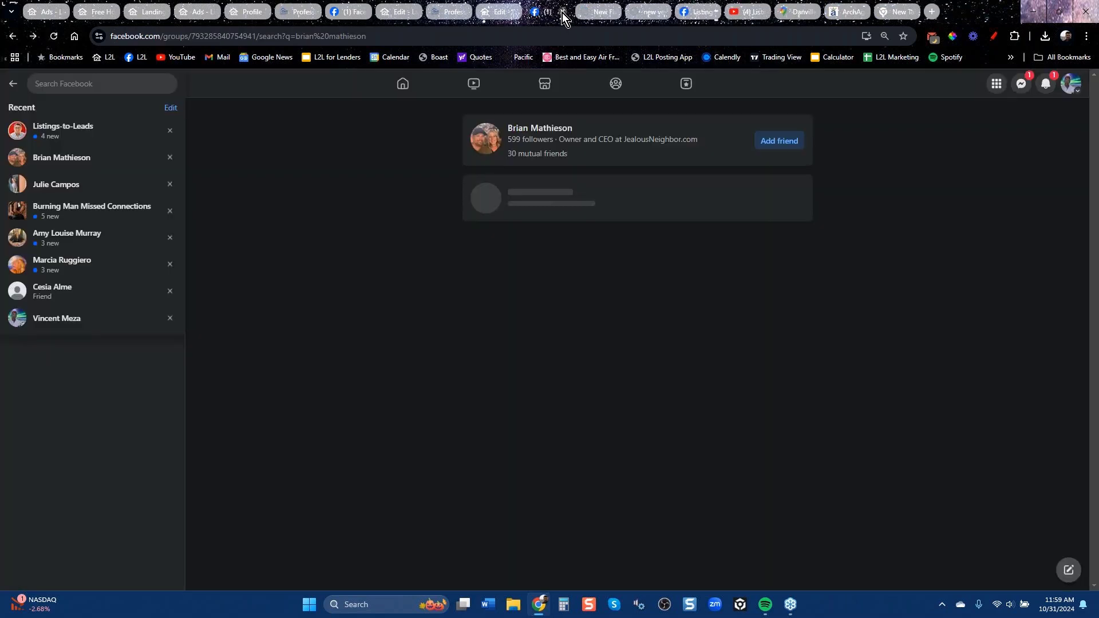
{"action": "left_click", "coordinate": [563, 12]}
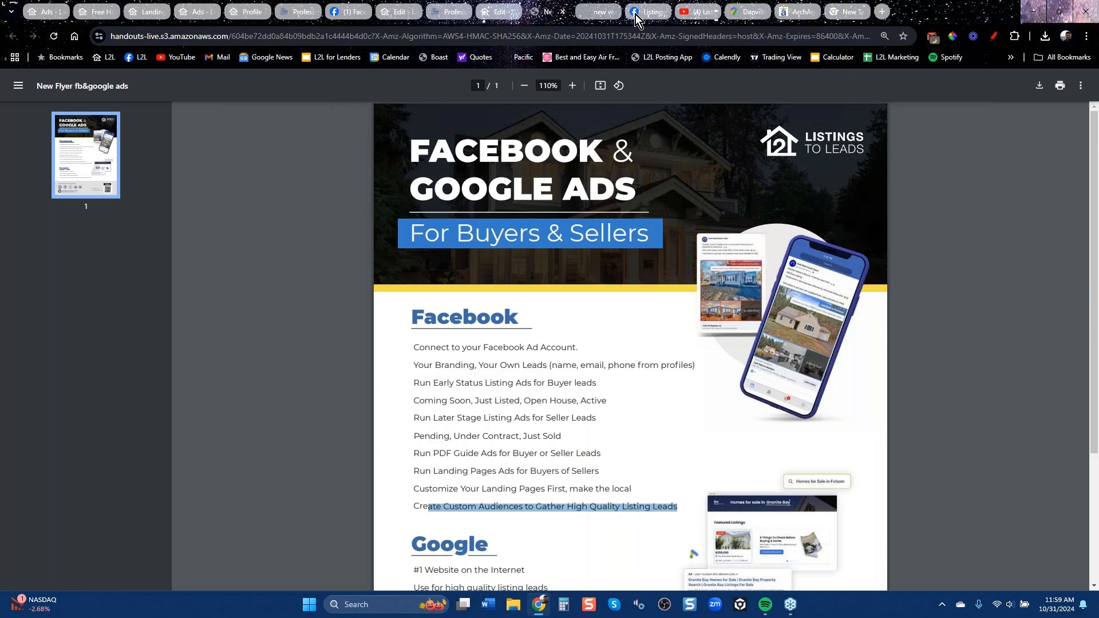
{"action": "left_click", "coordinate": [508, 15]}
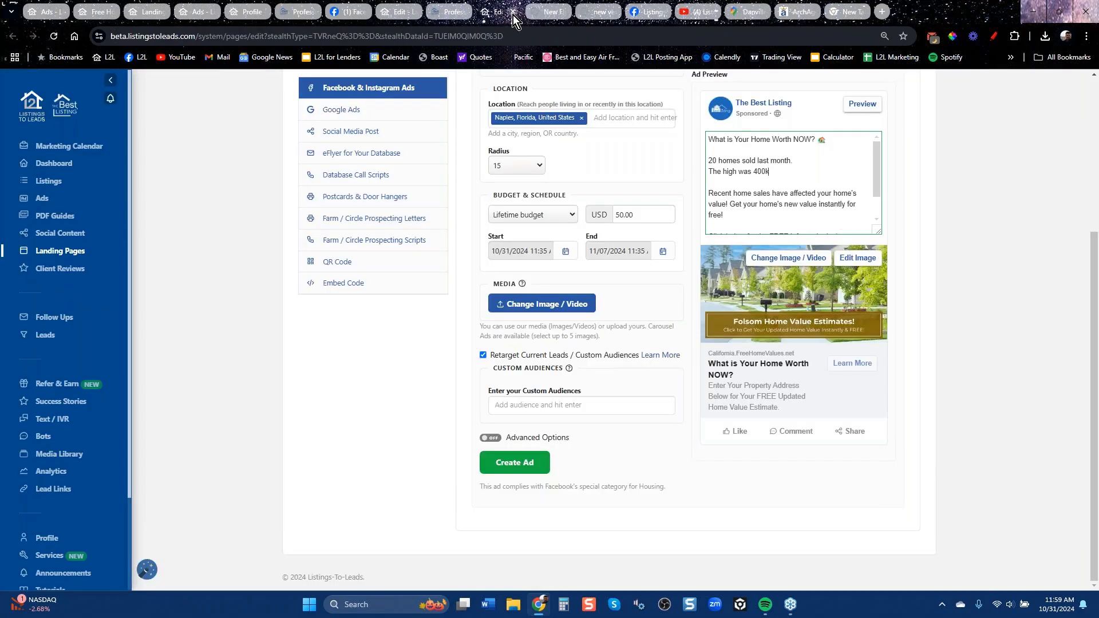
{"action": "left_click", "coordinate": [513, 14]}
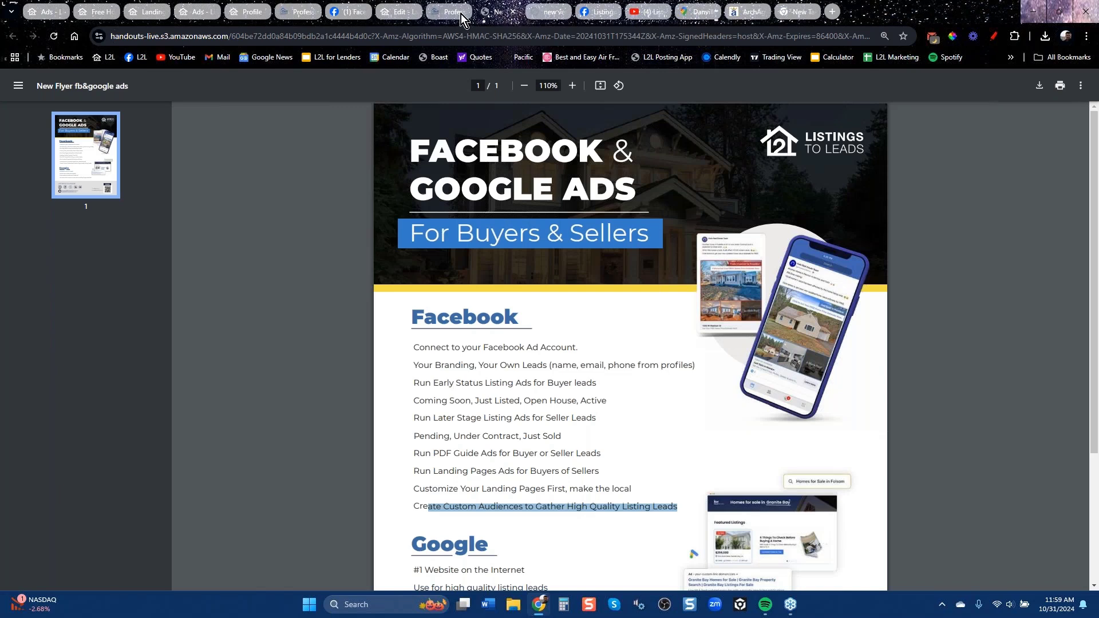
{"action": "left_click", "coordinate": [461, 13]}
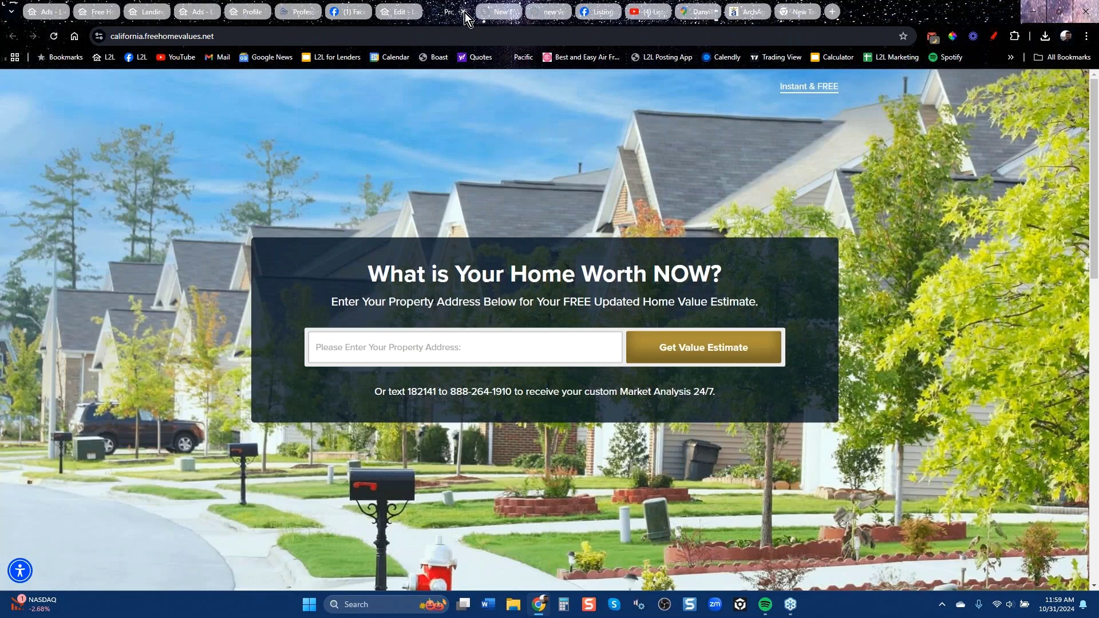
{"action": "left_click", "coordinate": [464, 12]}
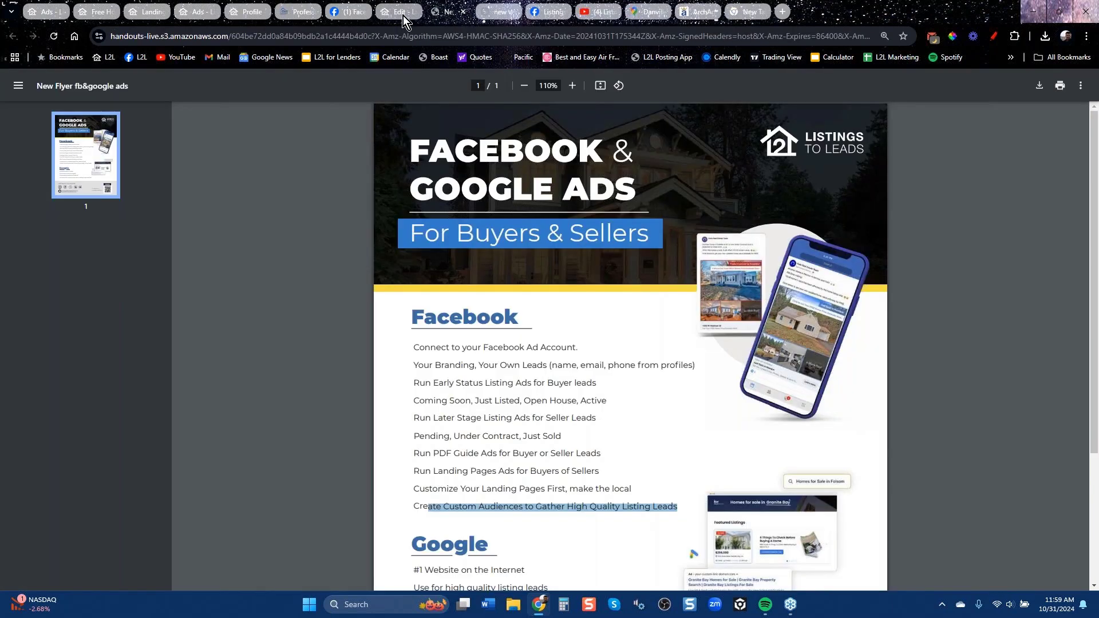
{"action": "left_click", "coordinate": [403, 15]}
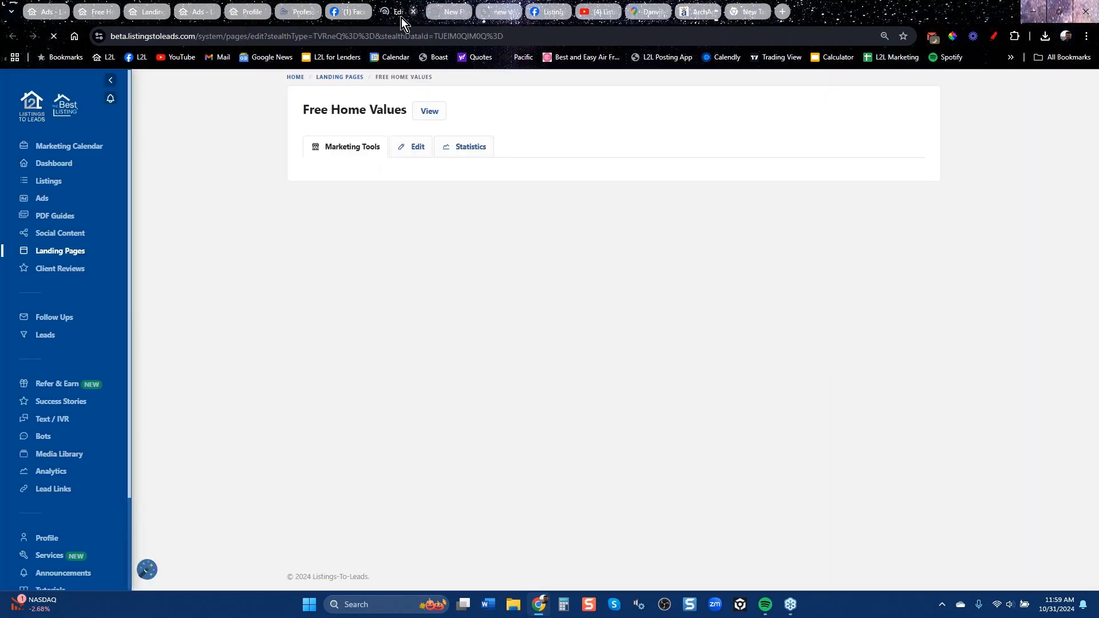
{"action": "middle_click", "coordinate": [401, 18]}
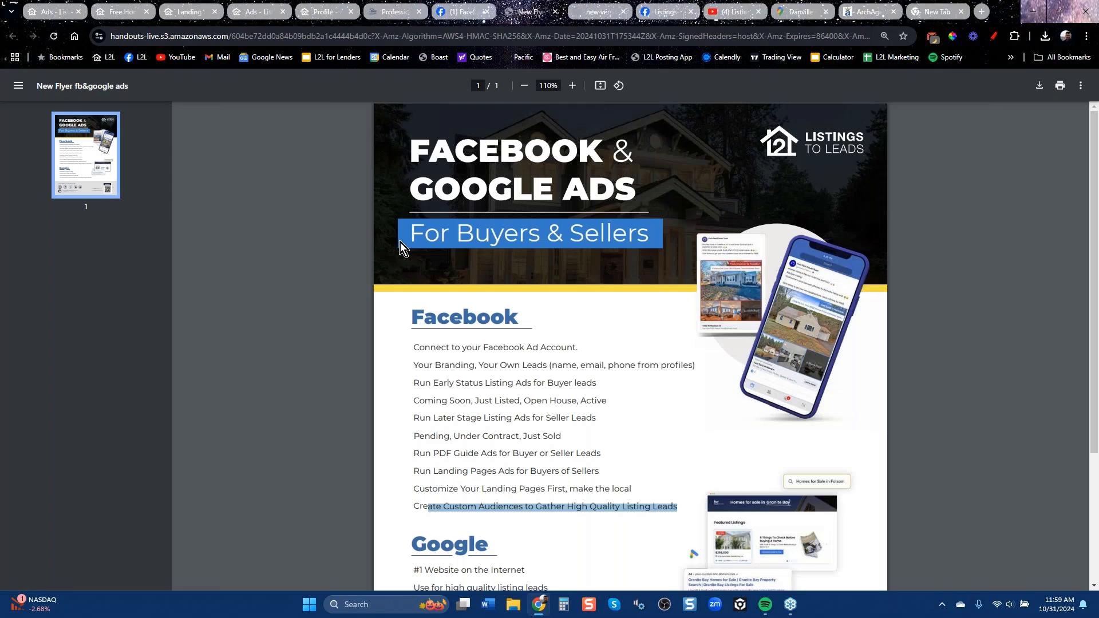
{"action": "left_click", "coordinate": [270, 12]}
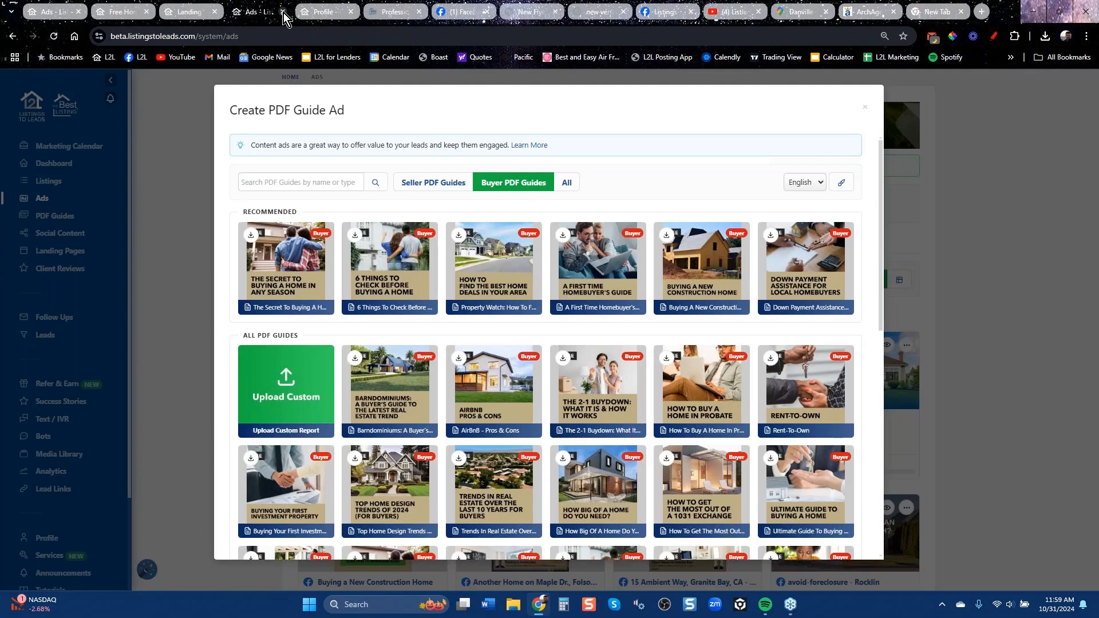
{"action": "left_click", "coordinate": [282, 12]}
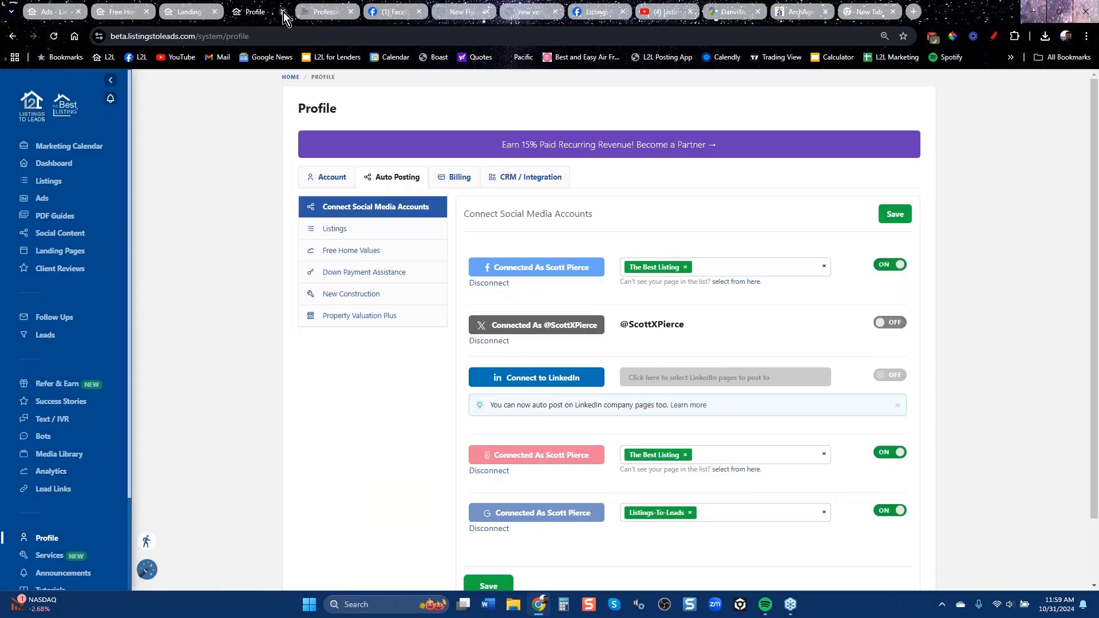
Step: Recap the Facebook and Google ads flyer from start to end, and bring up the "Top Tools for more Listings" flyer
{"action": "left_click", "coordinate": [458, 8]}
{"action": "scroll", "coordinate": [548, 193], "scroll_direction": "down", "scroll_amount": 3}
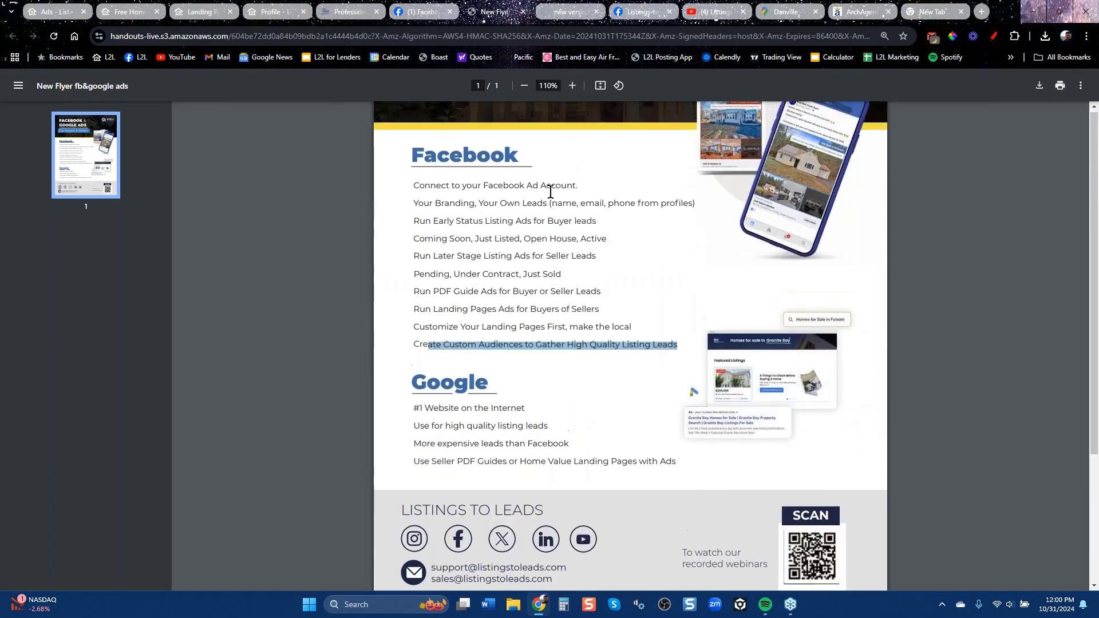
{"action": "scroll", "coordinate": [548, 193], "scroll_direction": "up", "scroll_amount": 3}
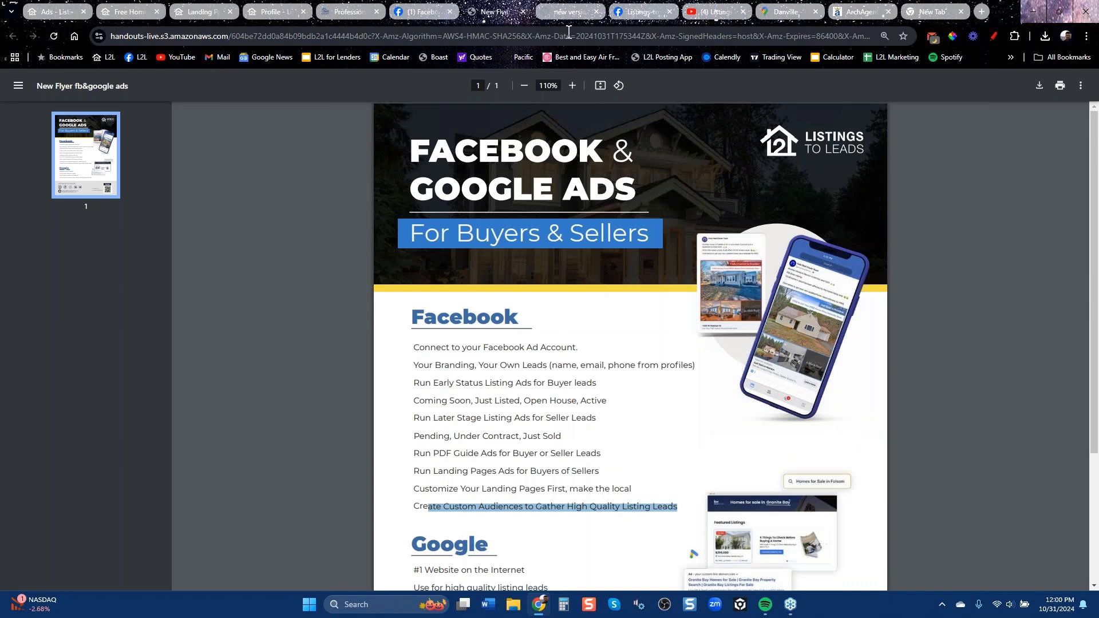
{"action": "left_click", "coordinate": [574, 15]}
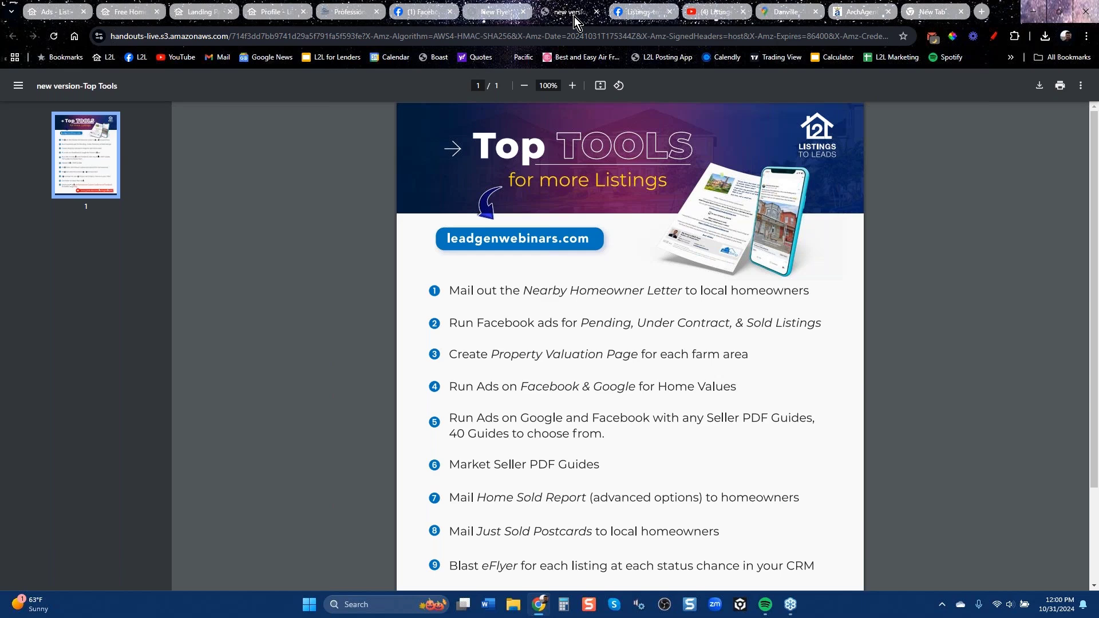
Step: Switch to the Listings-to-Leads YouTube channel and pause its featured "$35 Open House Ad" video
{"action": "left_click", "coordinate": [711, 12]}
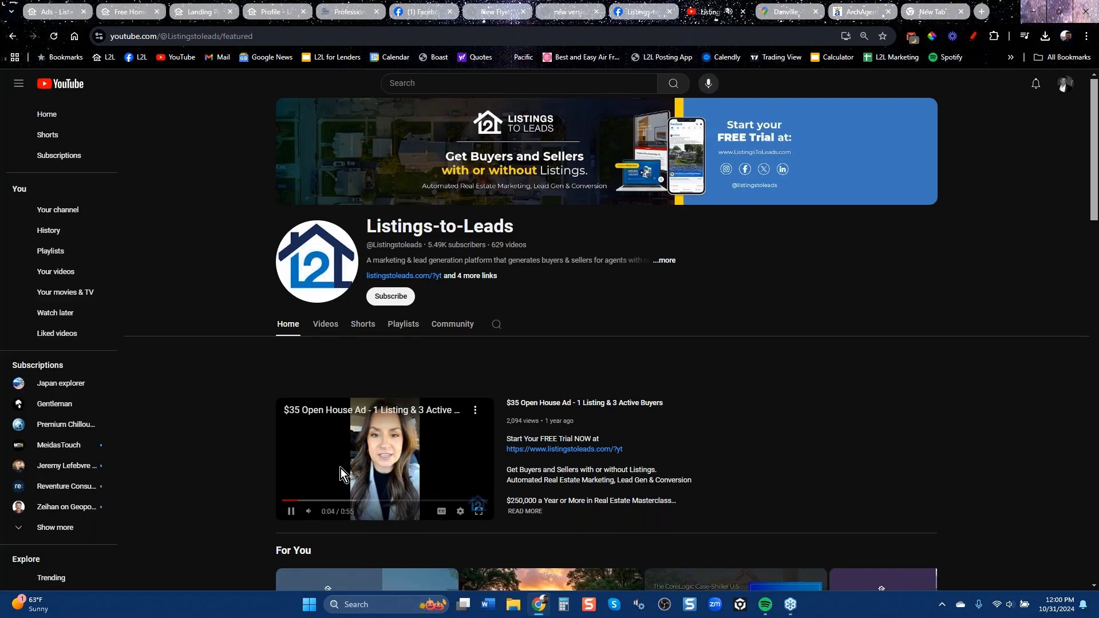
{"action": "left_click", "coordinate": [290, 512]}
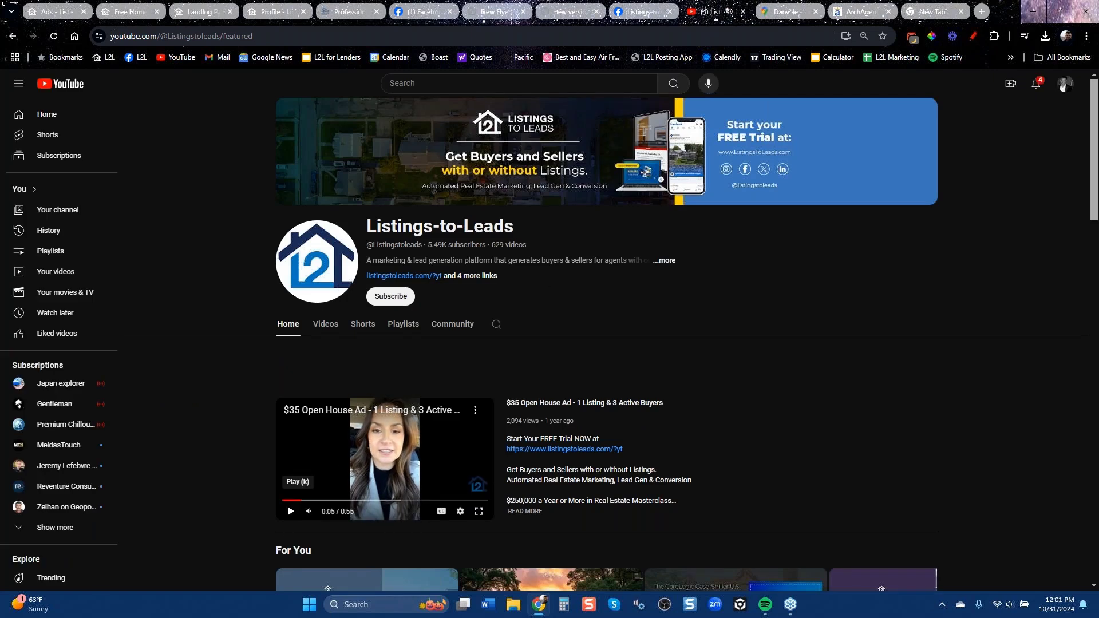